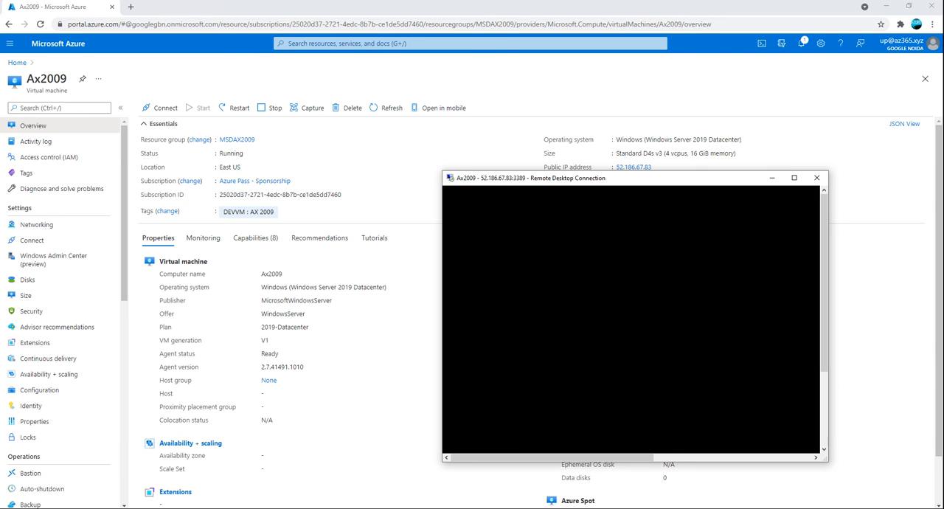
Step: Maximize the Ax2009 remote desktop session and close Server Manager to reach the clear desktop
{"action": "left_click_drag", "start_coordinate": [542, 176], "coordinate": [411, 155]}
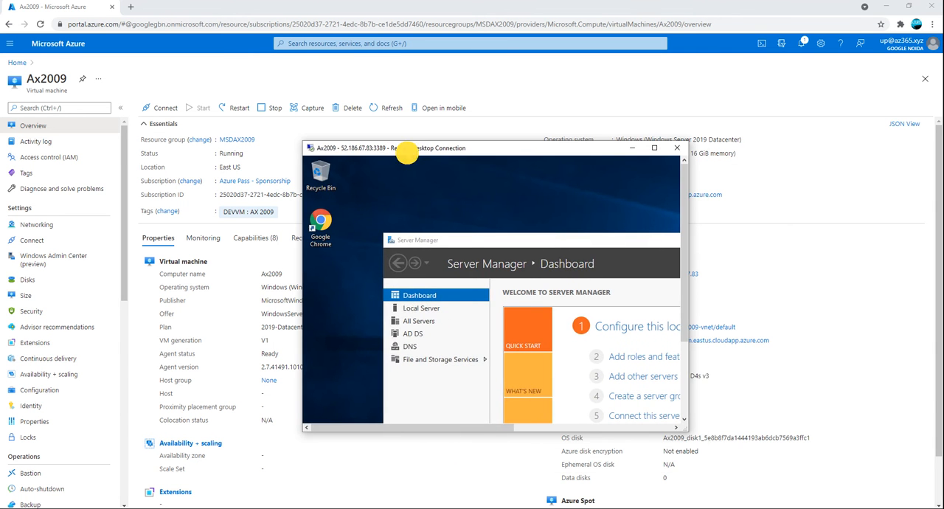
{"action": "double_click", "coordinate": [411, 155]}
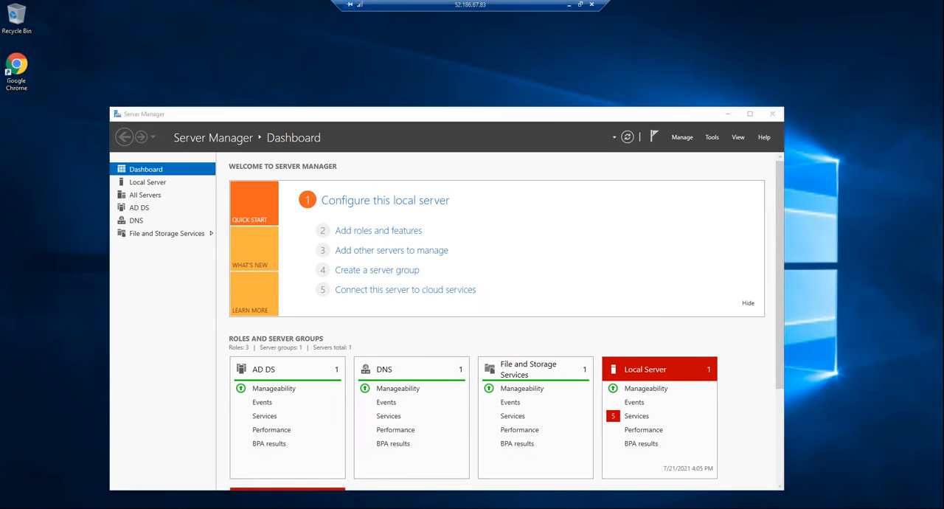
{"action": "left_click", "coordinate": [772, 114]}
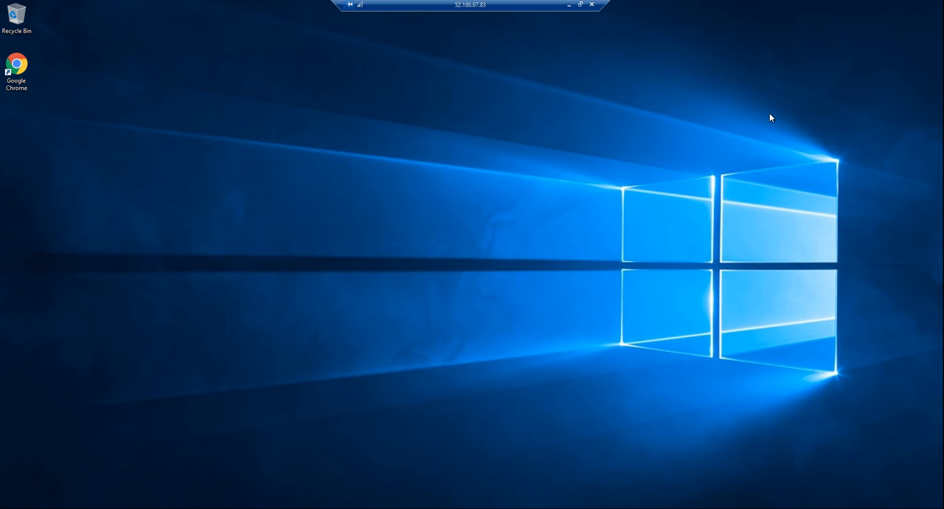
Step: Open my.visualstudio.com in Google Chrome and sign in with the saved Microsoft account
{"action": "double_click", "coordinate": [21, 77]}
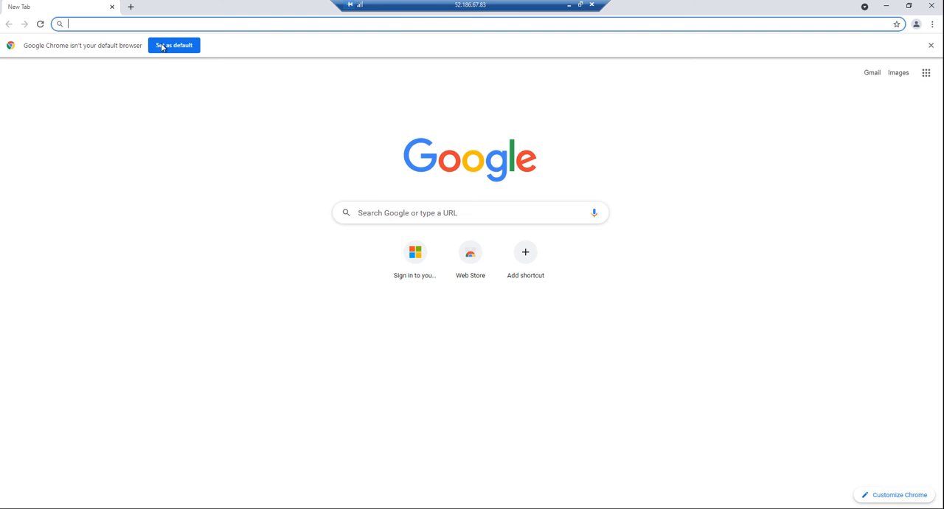
{"action": "left_click", "coordinate": [242, 24]}
{"action": "type", "text": "my"}
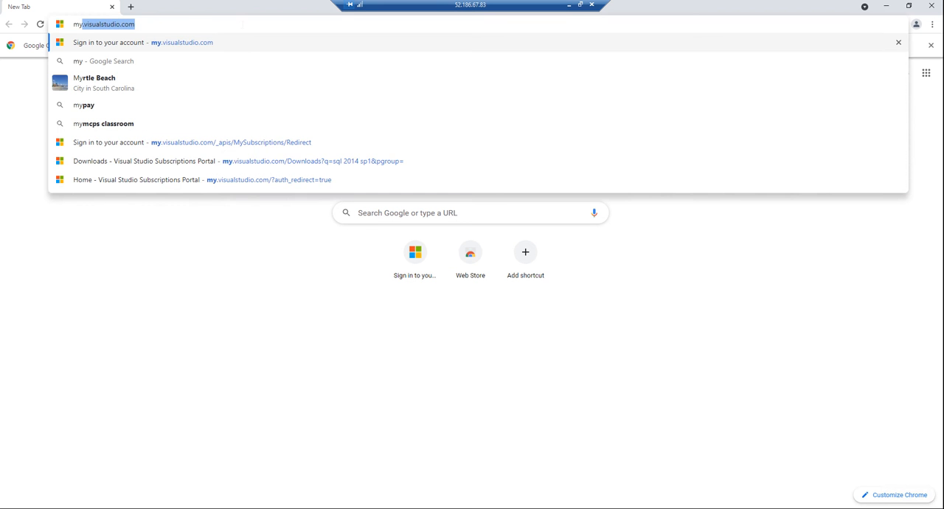
{"action": "key", "text": "Return"}
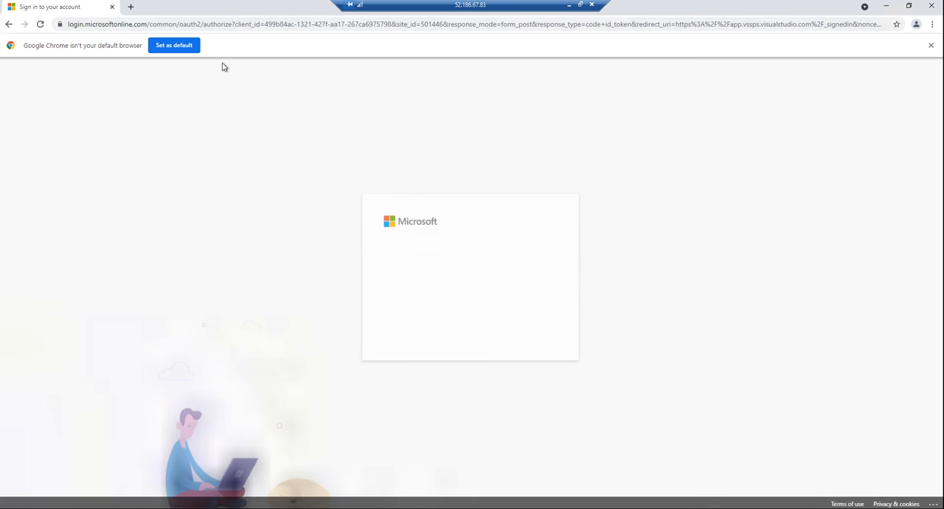
{"action": "left_click", "coordinate": [454, 276]}
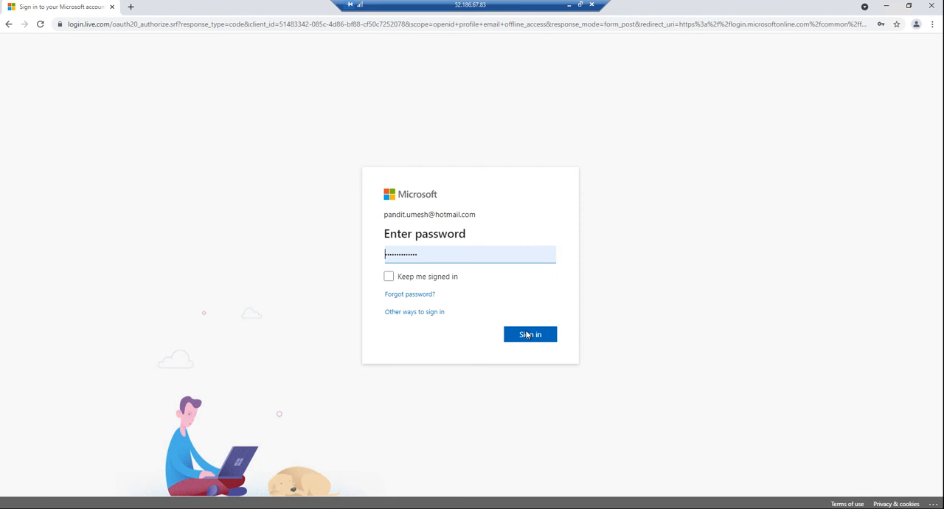
{"action": "left_click", "coordinate": [528, 335]}
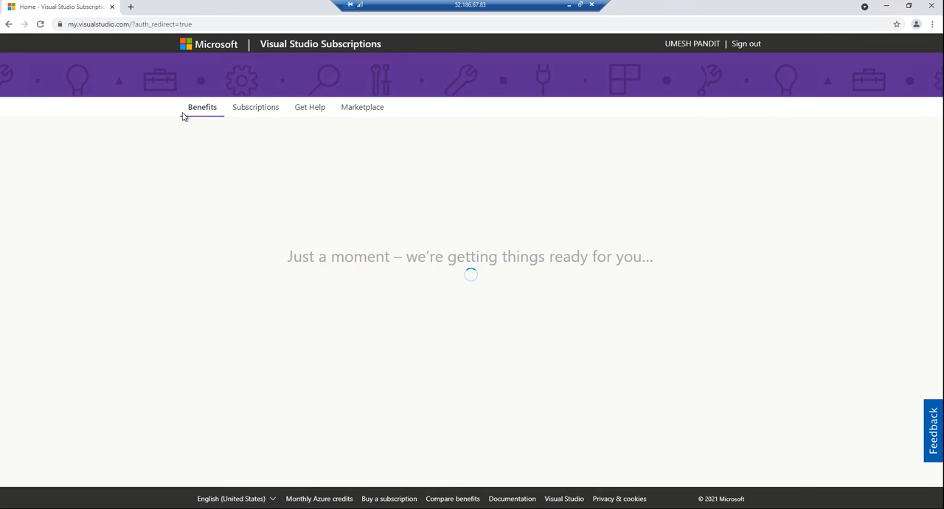
Step: Search the subscription downloads for "ax 2012 r3" and download the x64 multi-language DVD of Dynamics AX 2012 R3
{"action": "left_click", "coordinate": [106, 109]}
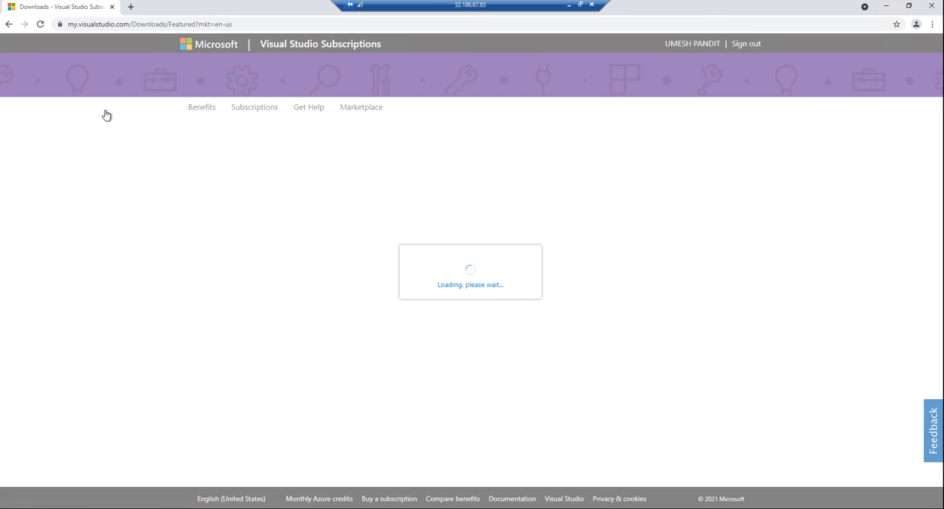
{"action": "left_click", "coordinate": [297, 180]}
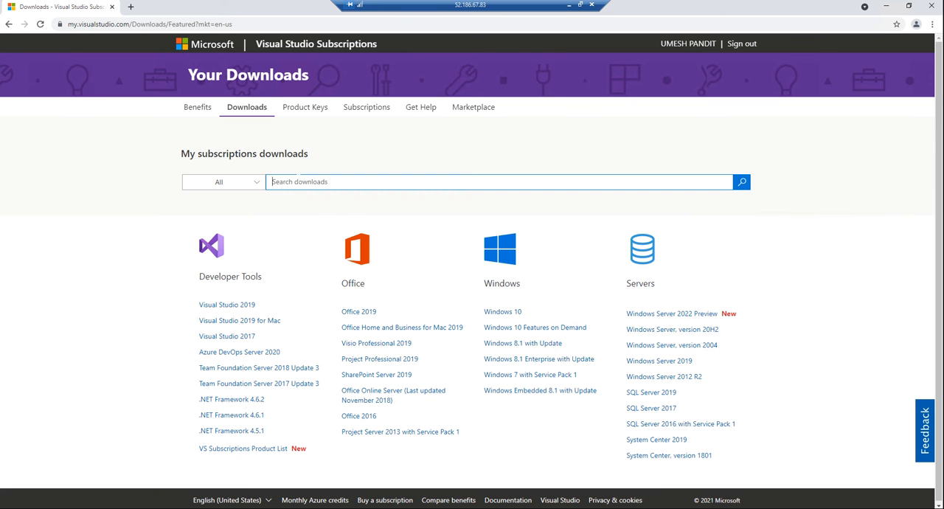
{"action": "type", "text": "ax 2012 r3"}
{"action": "key", "text": "Return"}
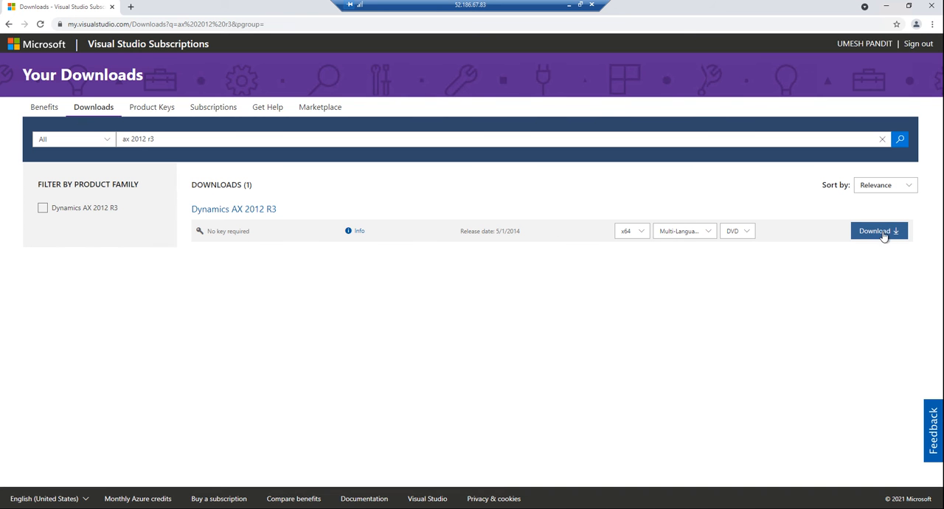
{"action": "left_click", "coordinate": [878, 233]}
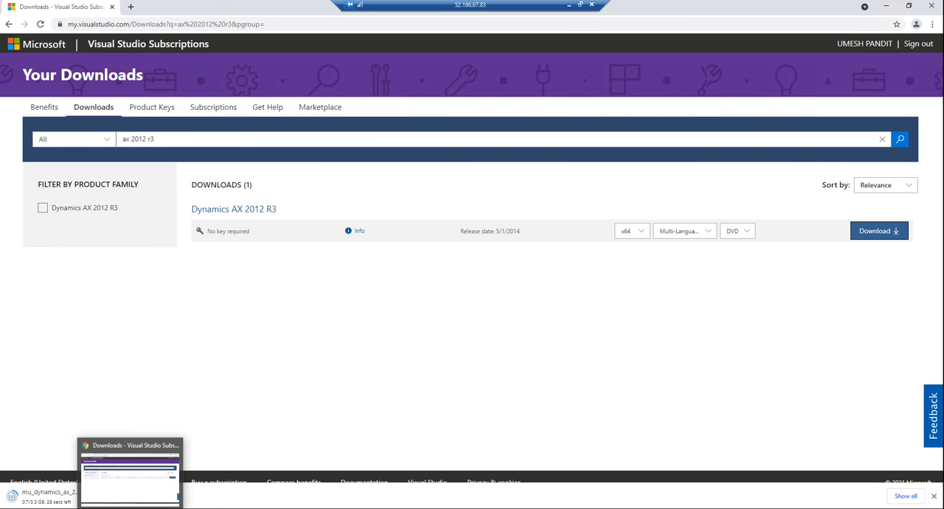
Step: Launch SQL Server 2014 Management Studio from the Microsoft SQL Server 2014 program group
{"action": "key", "text": "super"}
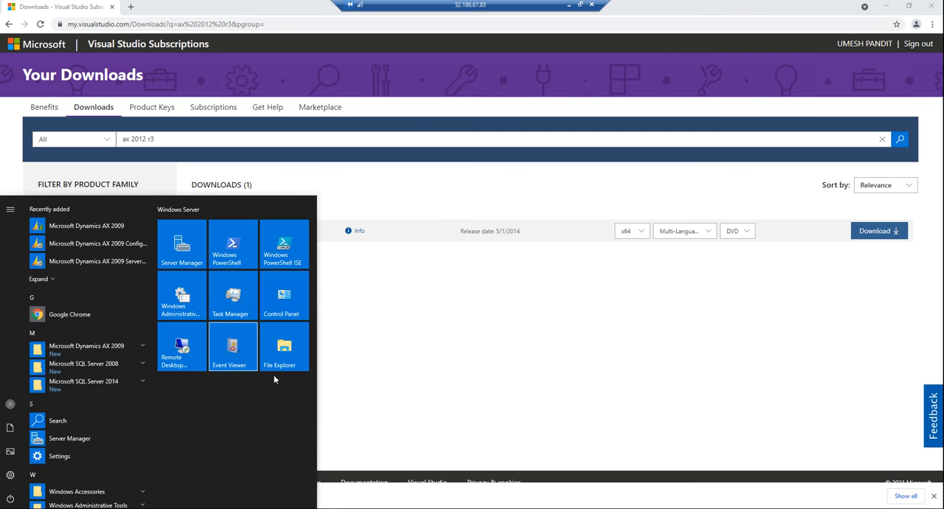
{"action": "left_click", "coordinate": [82, 388]}
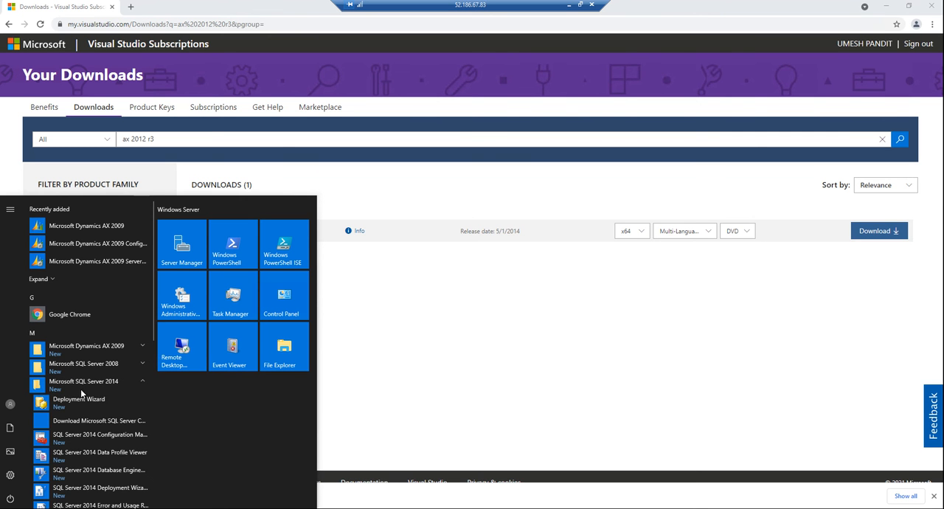
{"action": "scroll", "coordinate": [111, 435], "scroll_direction": "down", "scroll_amount": 5}
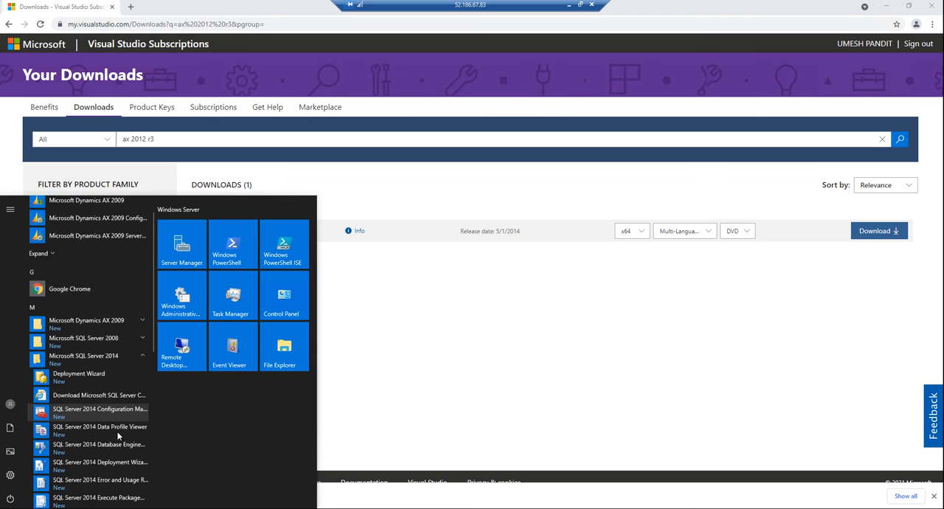
{"action": "scroll", "coordinate": [103, 379], "scroll_direction": "up", "scroll_amount": 2}
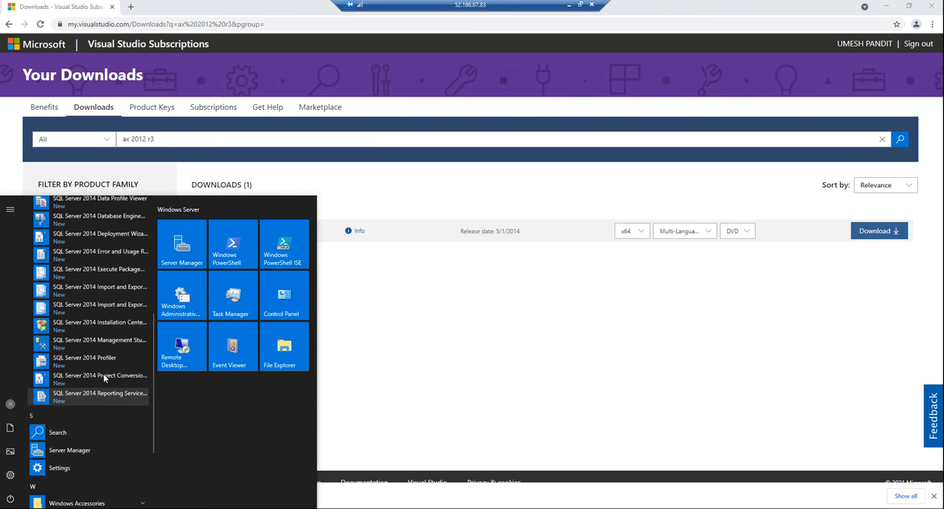
{"action": "left_click", "coordinate": [107, 364]}
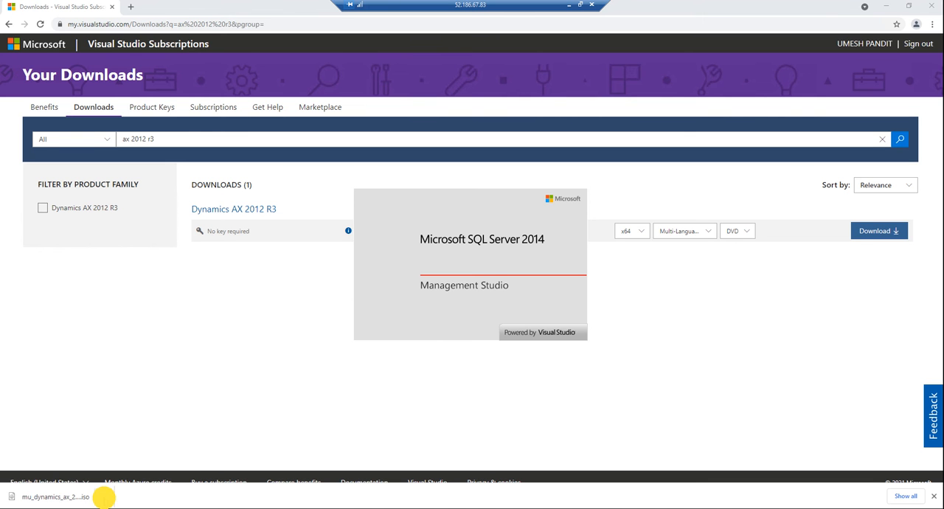
Step: Show the downloaded Dynamics AX 2012 R3 disc image in its folder and mount it
{"action": "left_click", "coordinate": [104, 497]}
{"action": "left_click", "coordinate": [141, 463]}
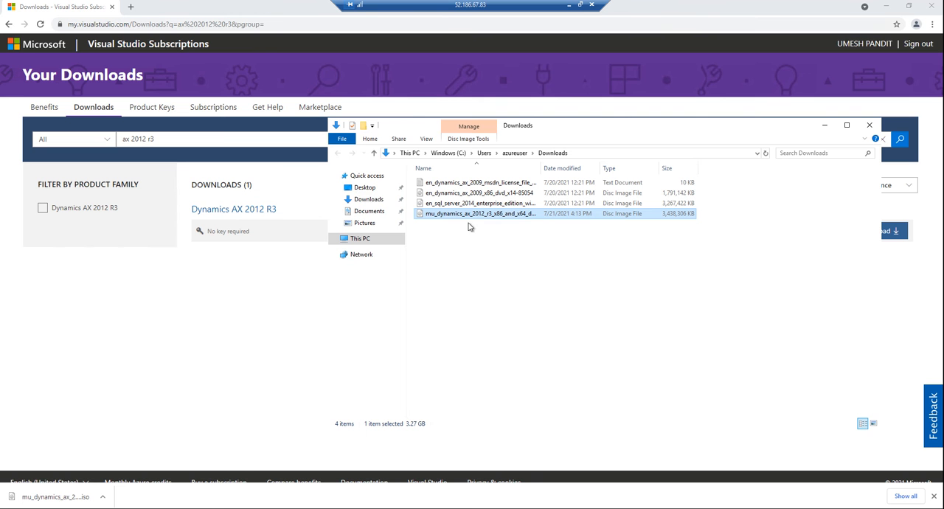
{"action": "left_click", "coordinate": [465, 213]}
{"action": "right_click", "coordinate": [464, 213]}
{"action": "left_click", "coordinate": [483, 219]}
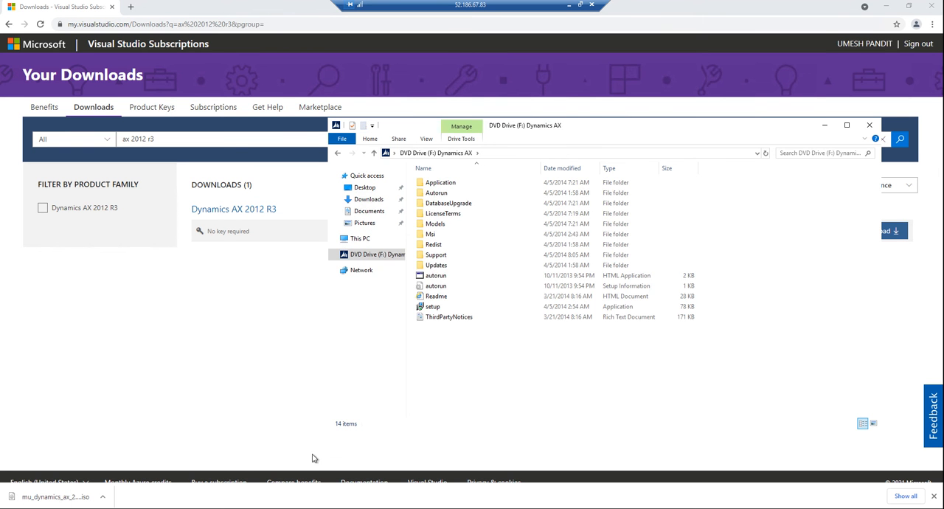
Step: Minimize the browser and disc folder windows and try to connect to the Ax2009 Database Engine with Windows Authentication
{"action": "left_click", "coordinate": [886, 6]}
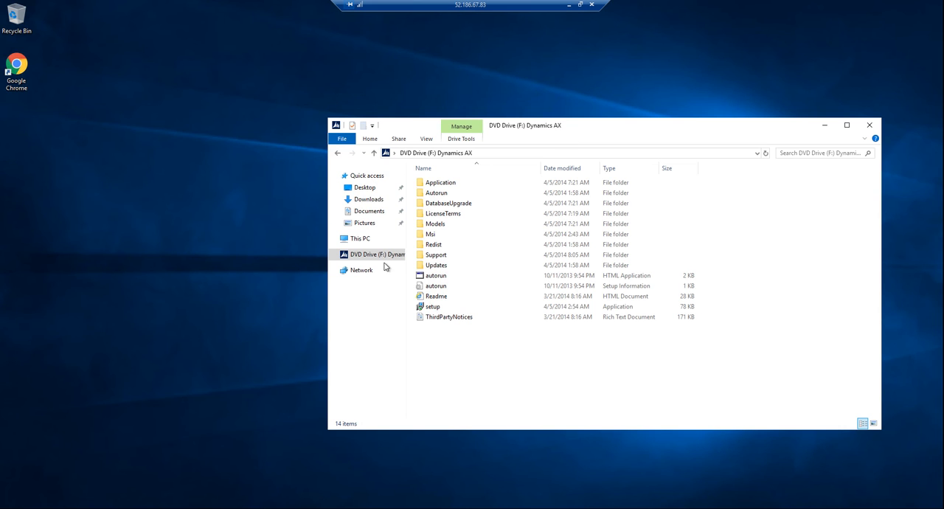
{"action": "left_click_drag", "start_coordinate": [566, 120], "coordinate": [473, 120]}
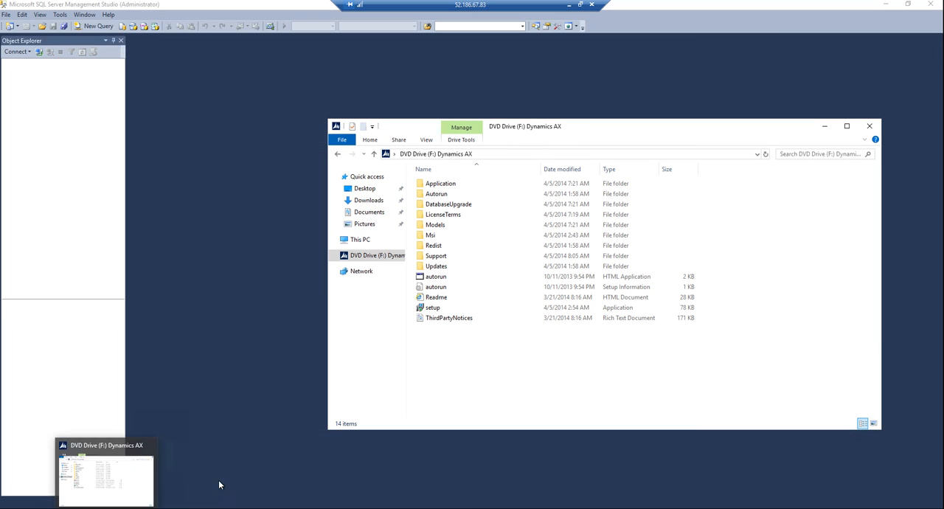
{"action": "left_click", "coordinate": [825, 127]}
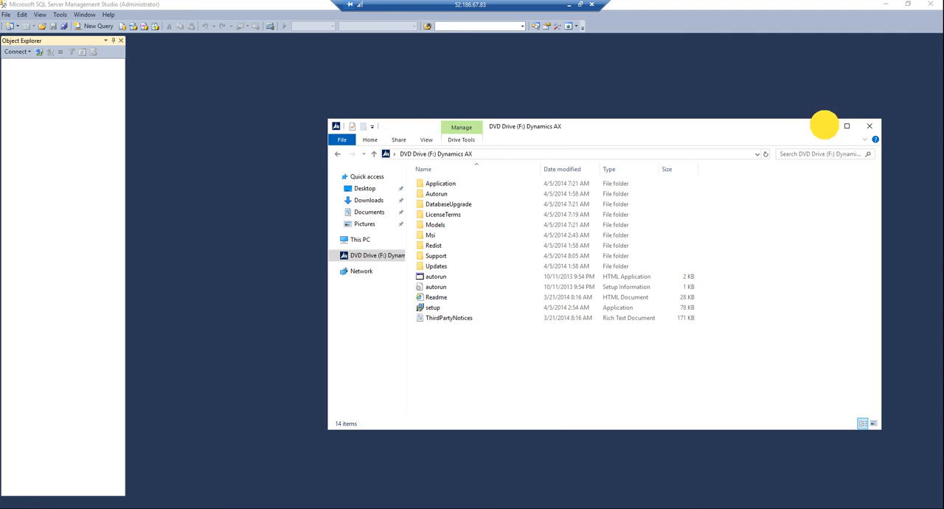
{"action": "left_click", "coordinate": [423, 273]}
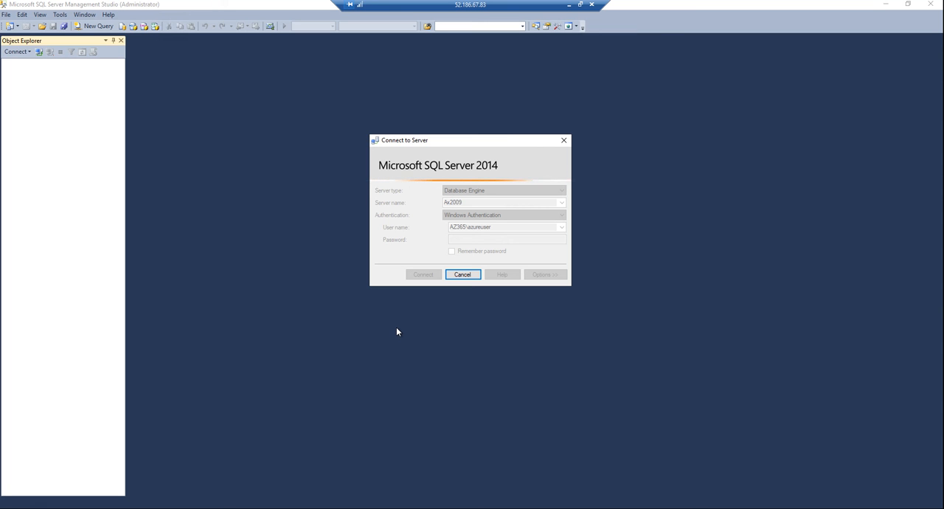
Step: Open the Windows Services console to manage the SQL Server services
{"action": "key", "text": "super+r"}
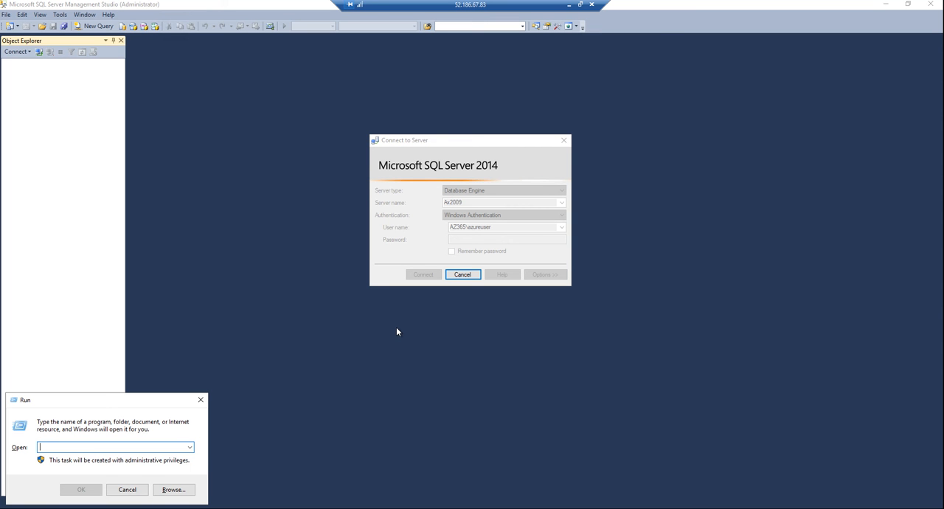
{"action": "type", "text": "ser"}
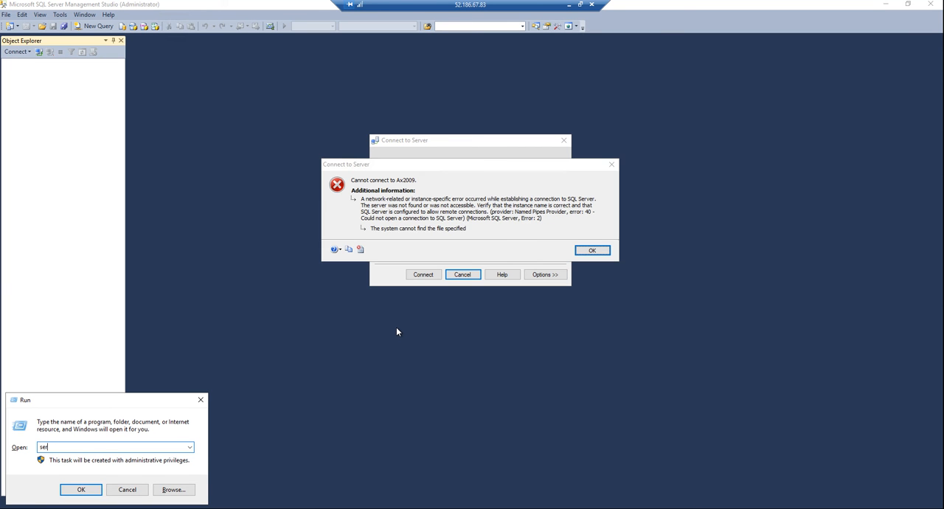
{"action": "type", "text": "vices.mcs"}
{"action": "key", "text": "Return"}
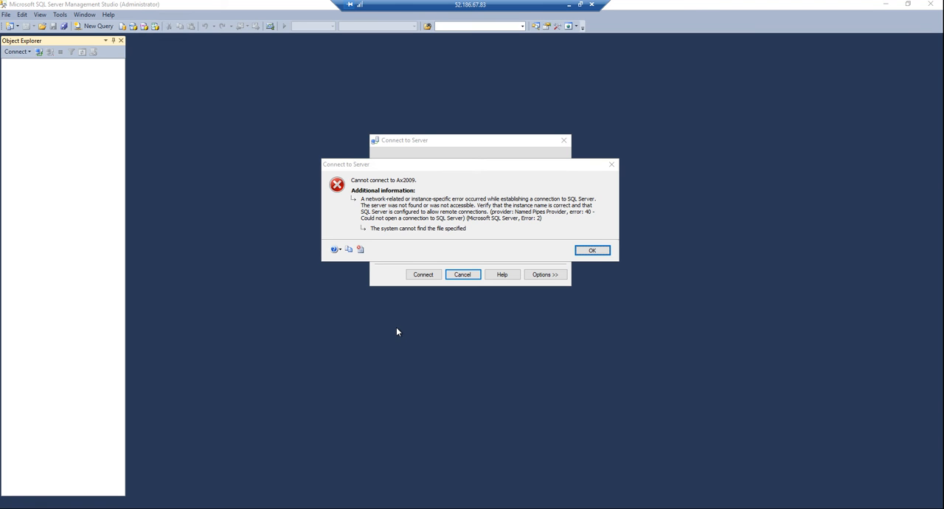
{"action": "left_click", "coordinate": [576, 260]}
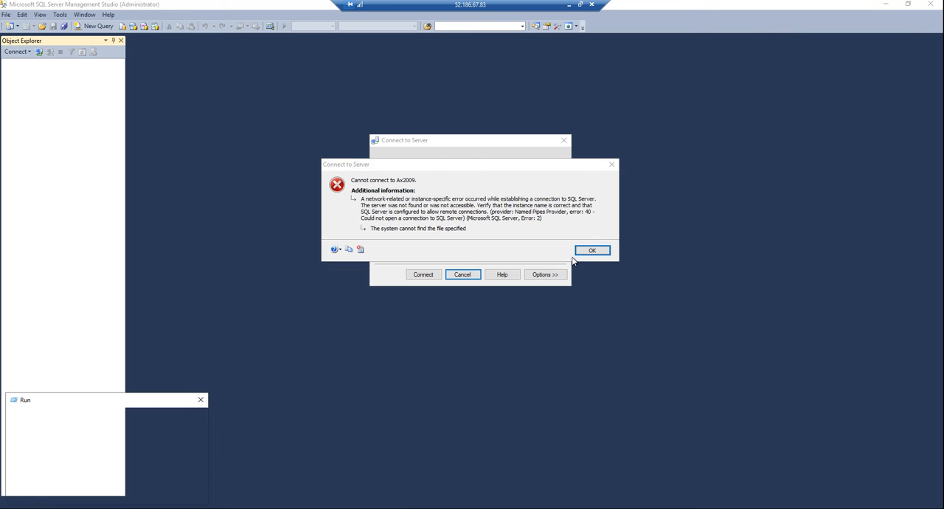
{"action": "key", "text": "End"}
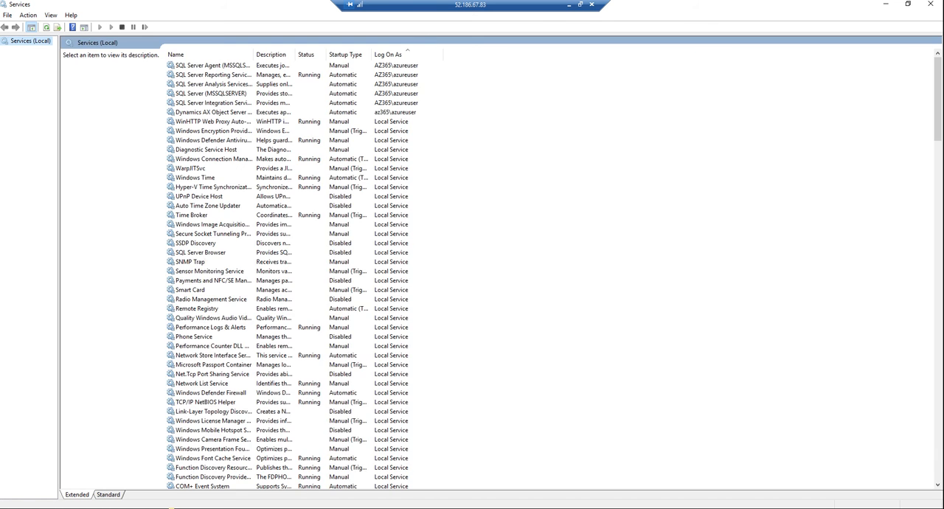
Step: Locate the SQL Server (MSSQLSERVER) service among the local services and start it
{"action": "left_click", "coordinate": [198, 263]}
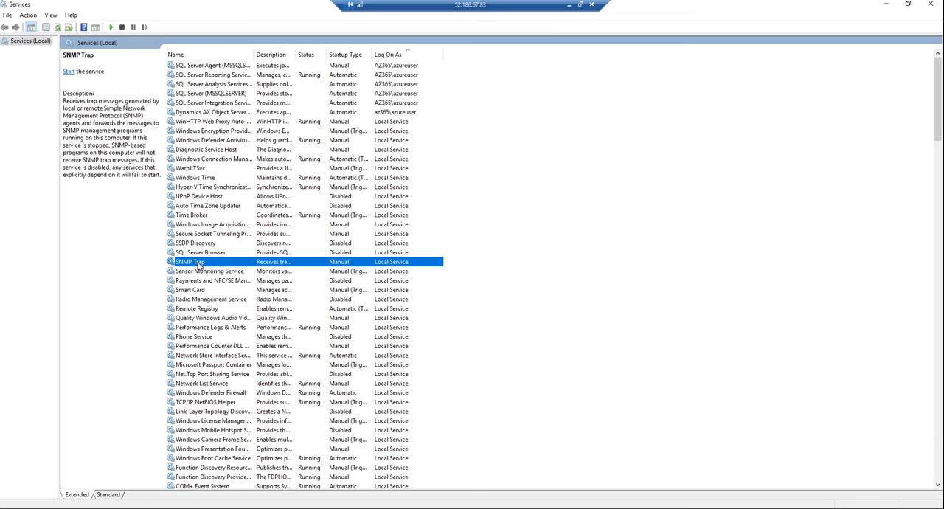
{"action": "left_click", "coordinate": [201, 271]}
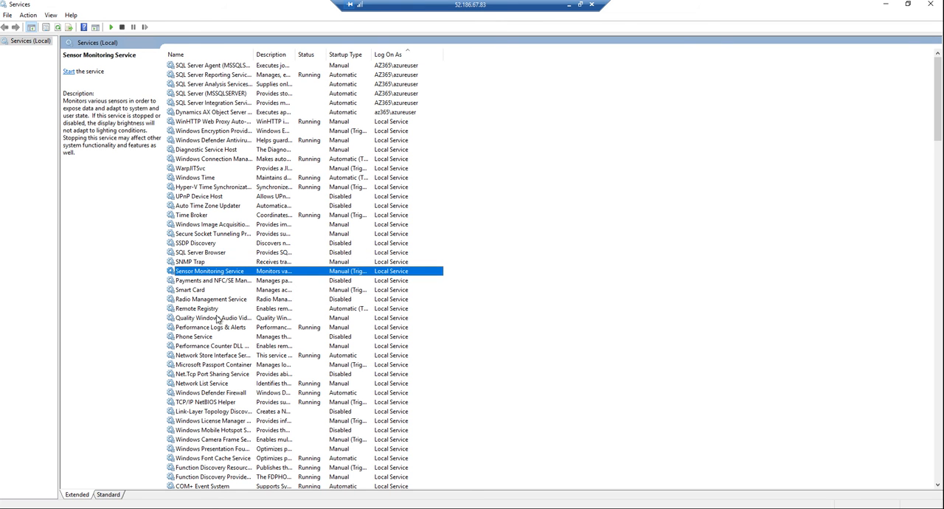
{"action": "left_click", "coordinate": [210, 253]}
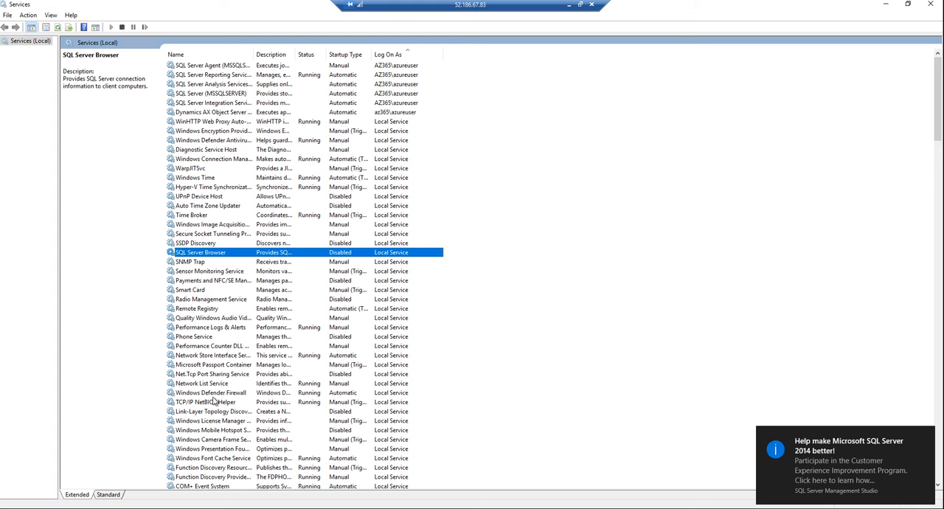
{"action": "left_click", "coordinate": [212, 66]}
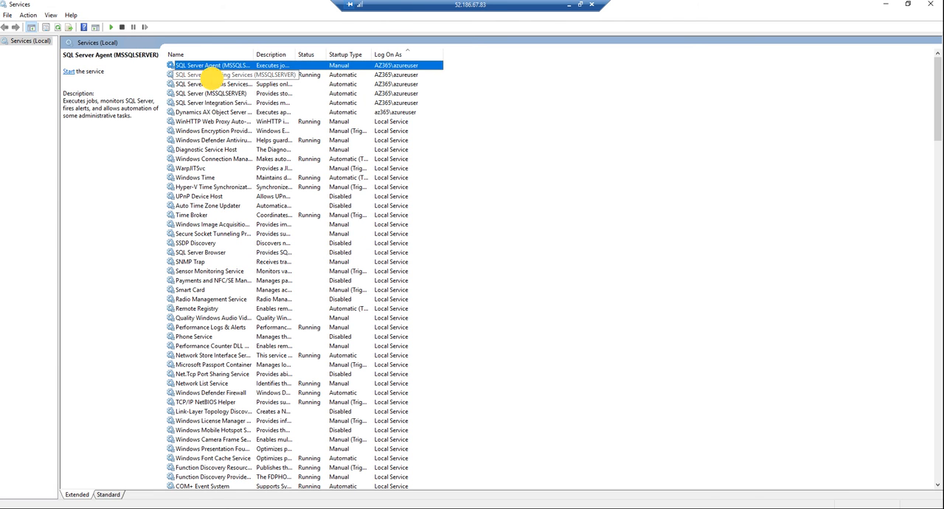
{"action": "left_click", "coordinate": [211, 75]}
{"action": "left_click", "coordinate": [212, 84]}
{"action": "left_click", "coordinate": [214, 102]}
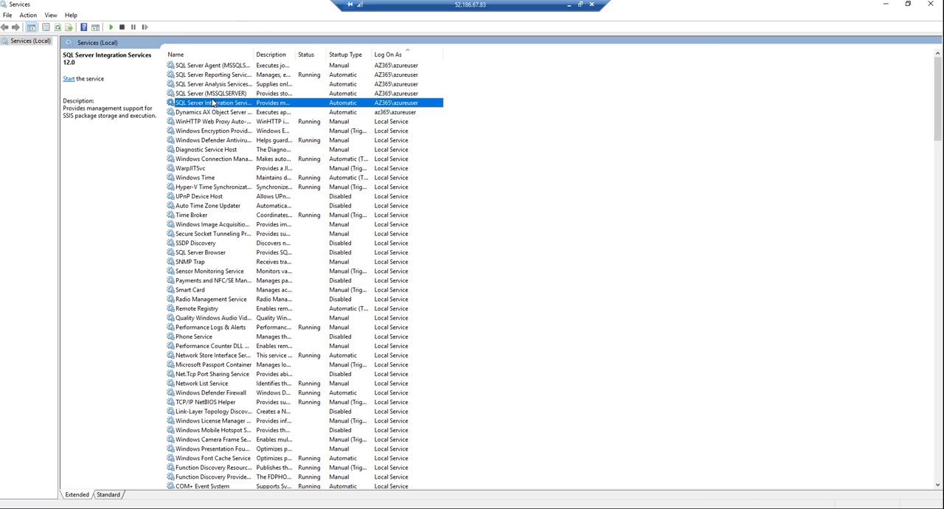
{"action": "left_click", "coordinate": [218, 93]}
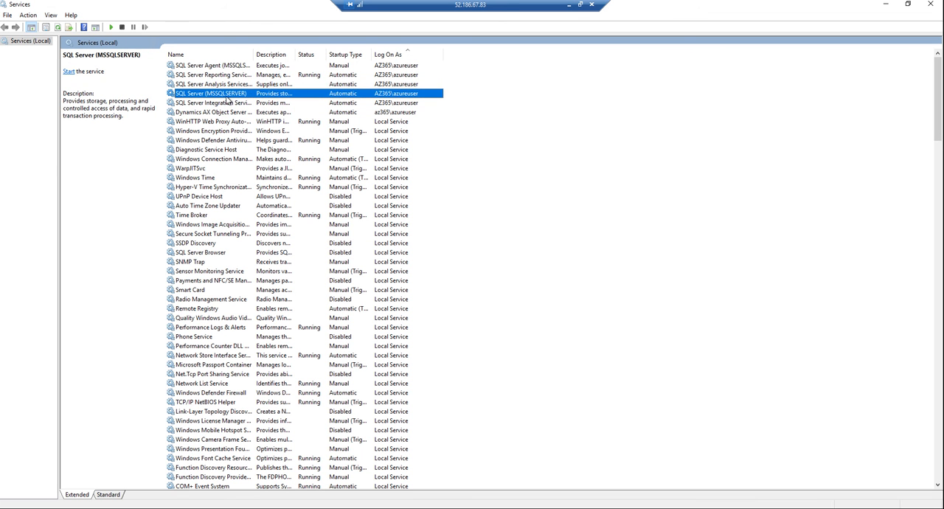
{"action": "left_click", "coordinate": [68, 71]}
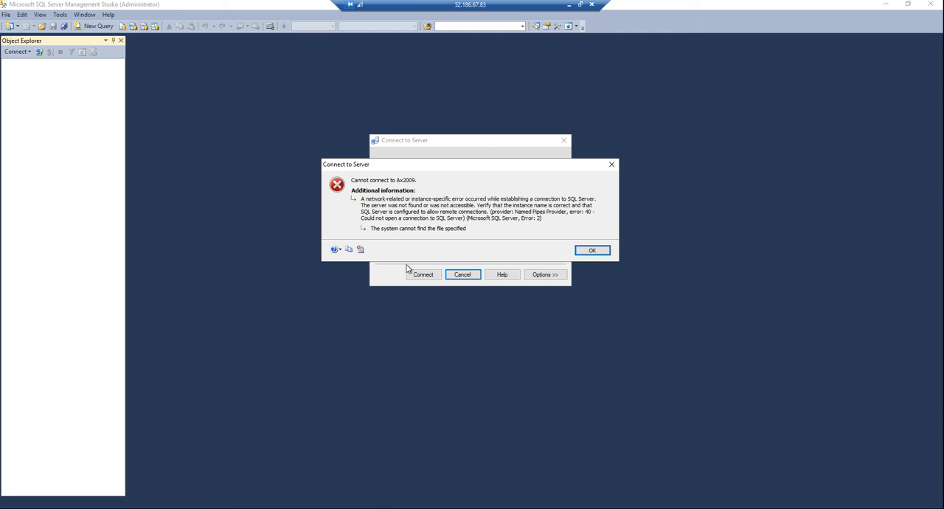
Step: Dismiss the connection error and connect to the Ax2009 Database Engine with Windows Authentication
{"action": "key", "text": "Return"}
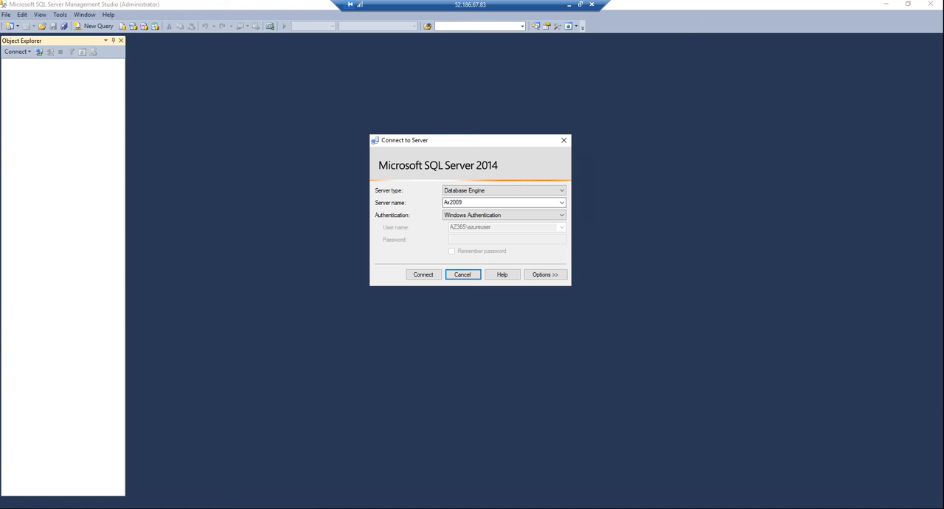
{"action": "key", "text": "alt+Tab"}
{"action": "left_click", "coordinate": [433, 280]}
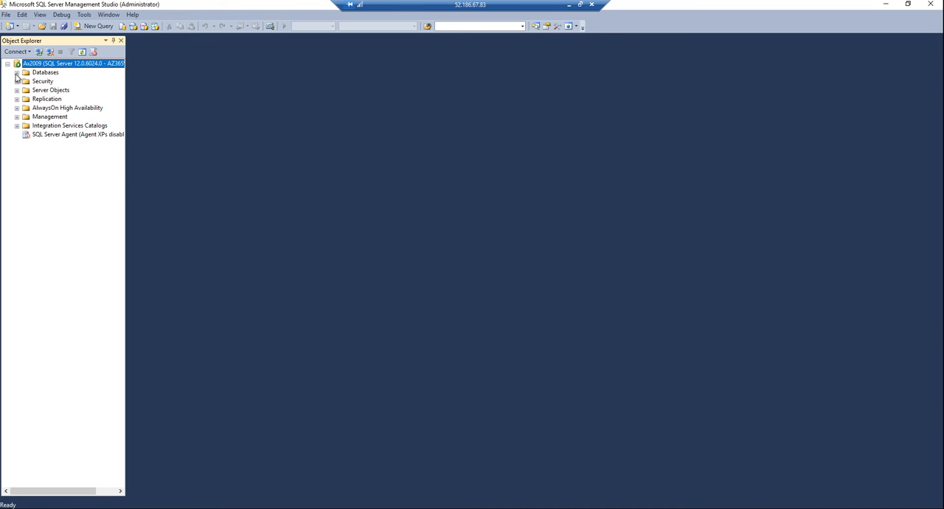
Step: List the databases on the Ax2009 server and examine the table folders of the AXDB database
{"action": "left_click", "coordinate": [17, 72]}
{"action": "left_click", "coordinate": [58, 109]}
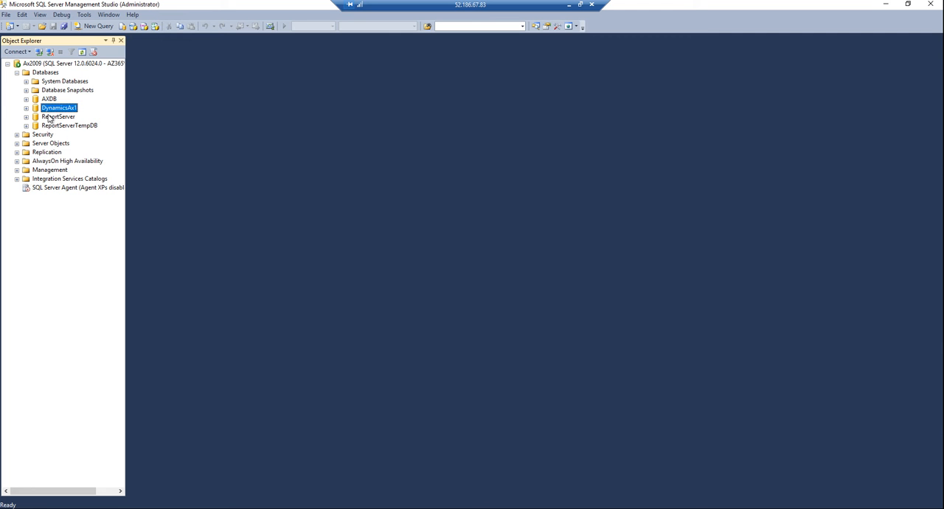
{"action": "left_click", "coordinate": [53, 98]}
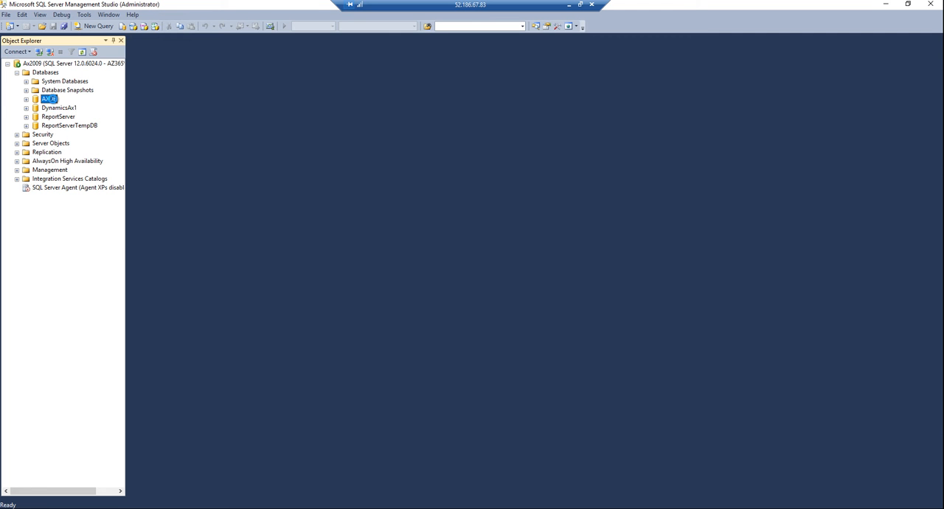
{"action": "right_click", "coordinate": [54, 100]}
{"action": "left_click", "coordinate": [42, 254]}
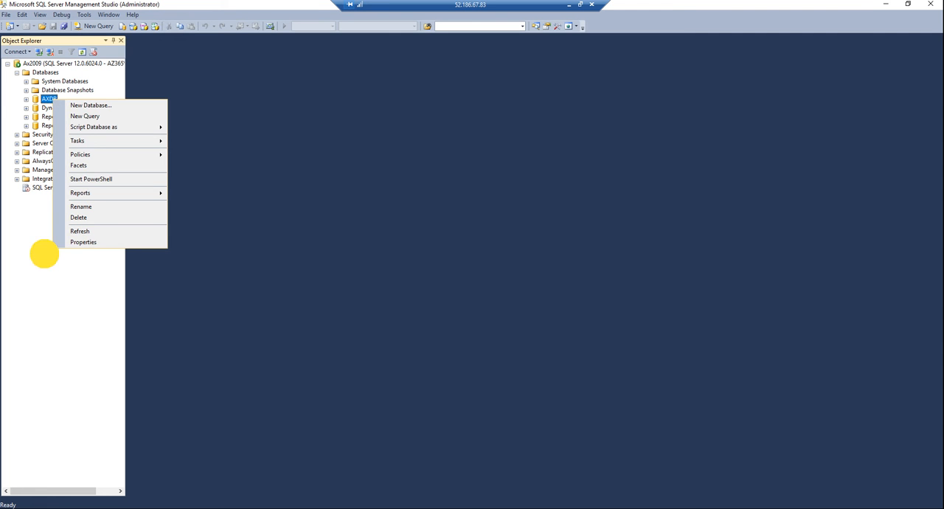
{"action": "left_click", "coordinate": [27, 100]}
{"action": "left_click", "coordinate": [36, 117]}
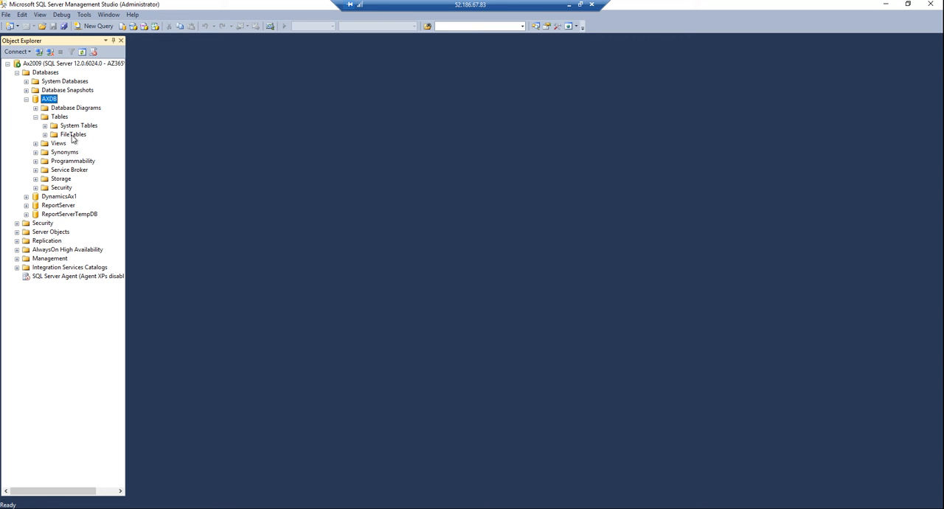
{"action": "left_click", "coordinate": [44, 126]}
{"action": "left_click", "coordinate": [27, 99]}
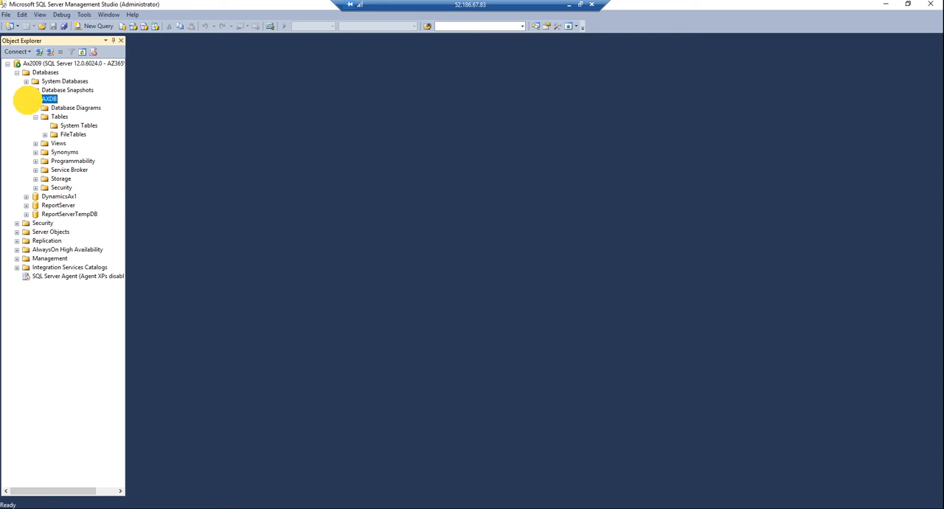
Step: Examine the tables of the DynamicsAx1 database and collapse it again
{"action": "left_click", "coordinate": [26, 107]}
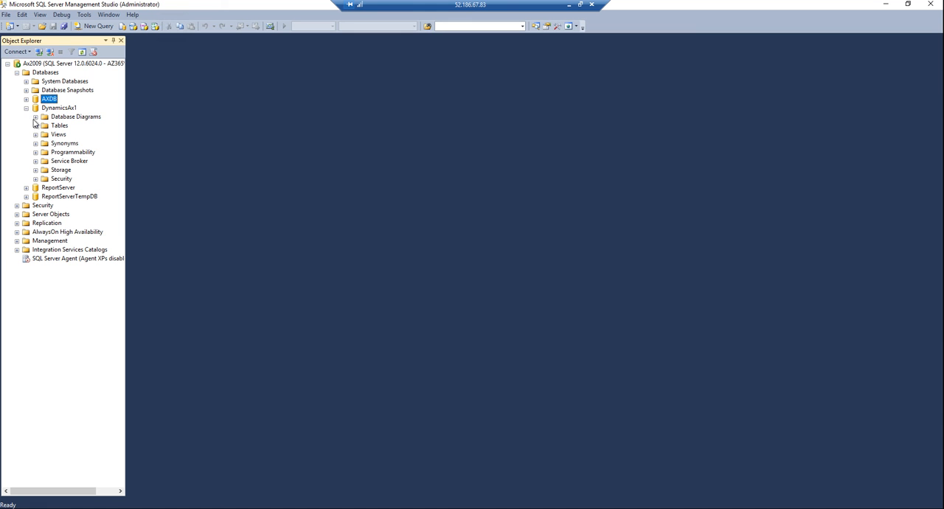
{"action": "left_click", "coordinate": [35, 126]}
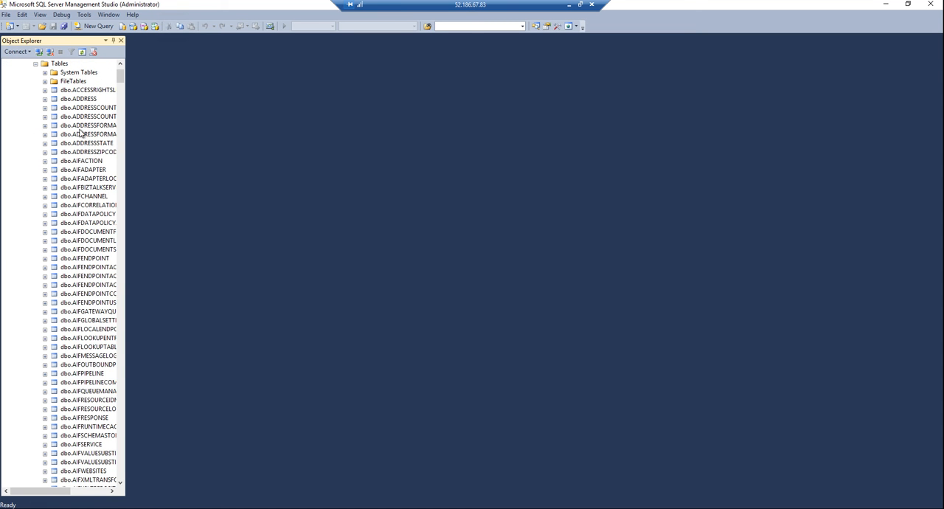
{"action": "left_click", "coordinate": [99, 267]}
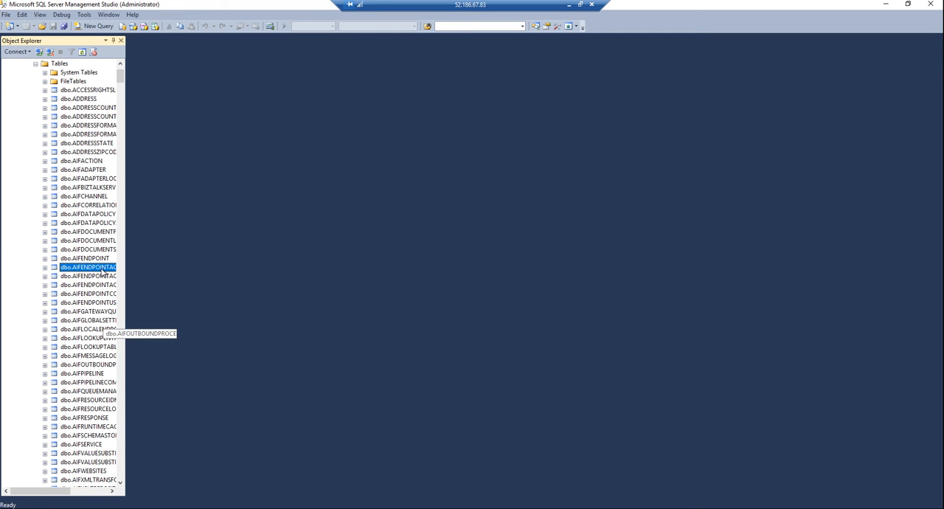
{"action": "scroll", "coordinate": [103, 273], "scroll_direction": "up", "scroll_amount": 3}
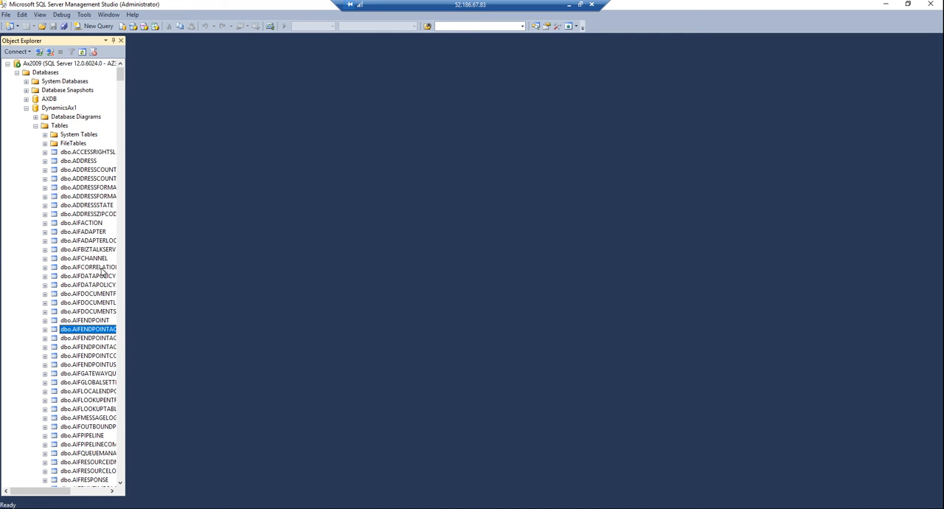
{"action": "left_click", "coordinate": [25, 108]}
Step: Delete the AXDB database, including its backup and restore history, and close its existing connections
{"action": "left_click", "coordinate": [44, 99]}
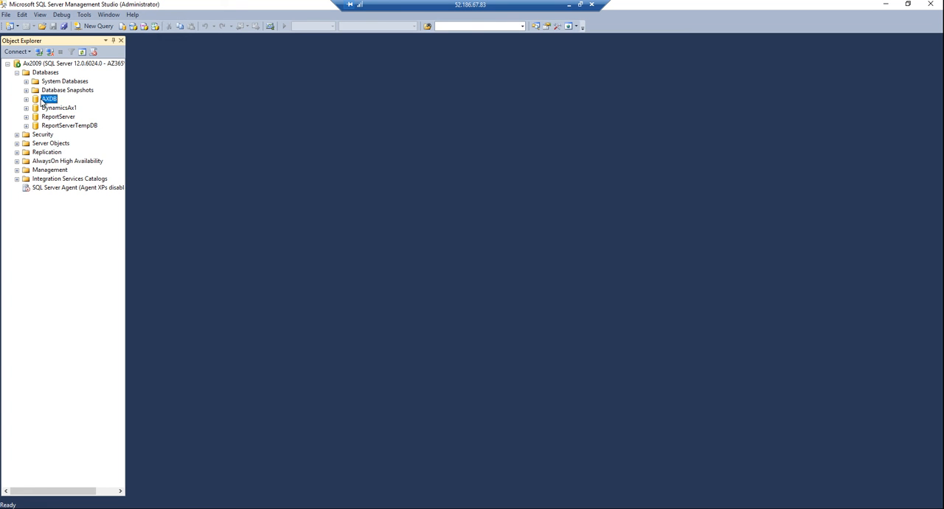
{"action": "right_click", "coordinate": [42, 99]}
{"action": "left_click", "coordinate": [78, 217]}
{"action": "left_click", "coordinate": [418, 373]}
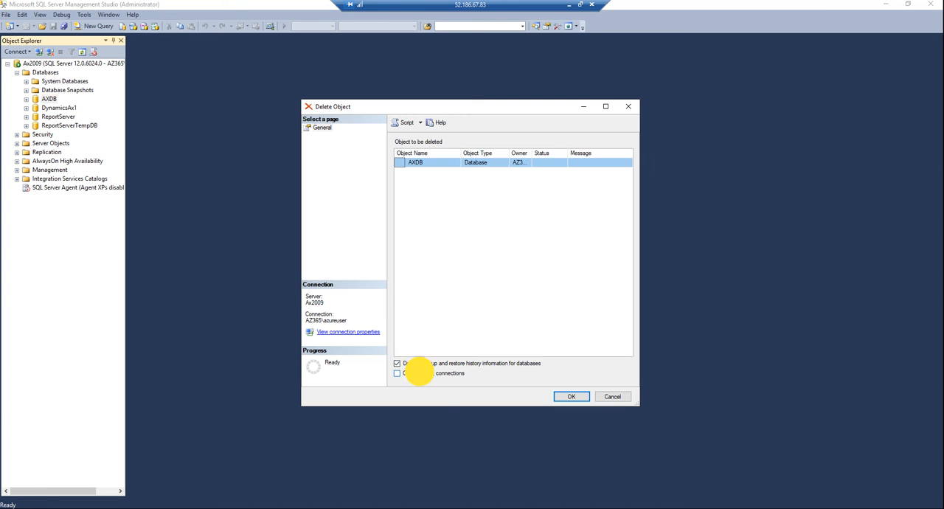
{"action": "left_click", "coordinate": [568, 397]}
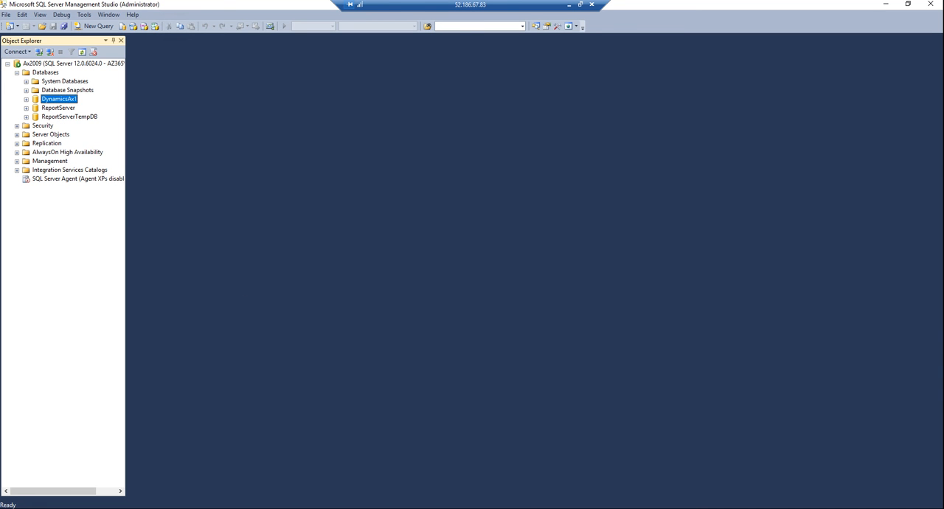
Step: Run setup from the mounted Dynamics AX disc as administrator and start installing the Microsoft Dynamics AX components
{"action": "key", "text": "alt+Tab"}
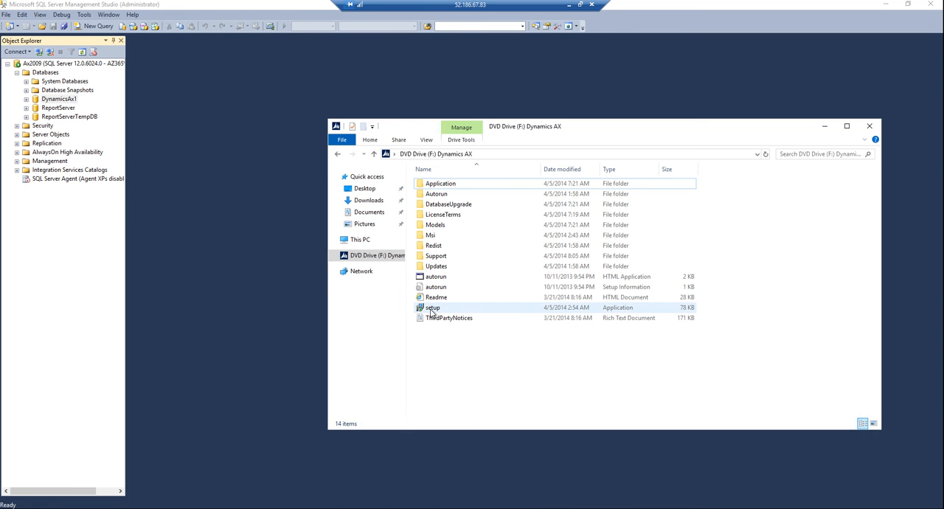
{"action": "right_click", "coordinate": [433, 310]}
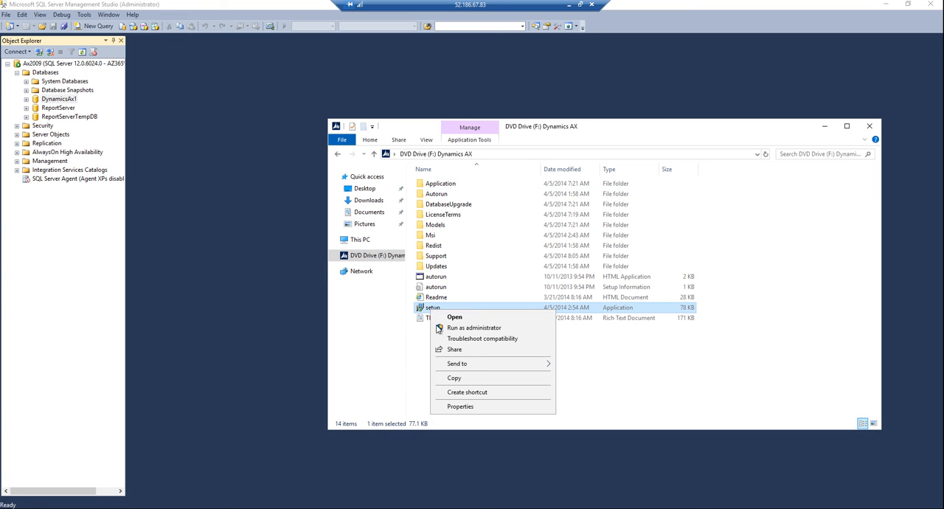
{"action": "left_click", "coordinate": [450, 331]}
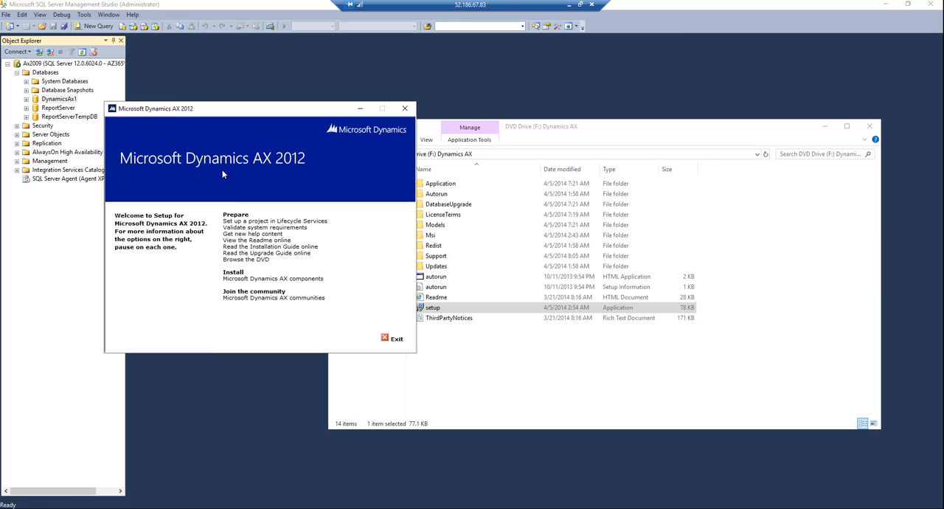
{"action": "left_click", "coordinate": [266, 279]}
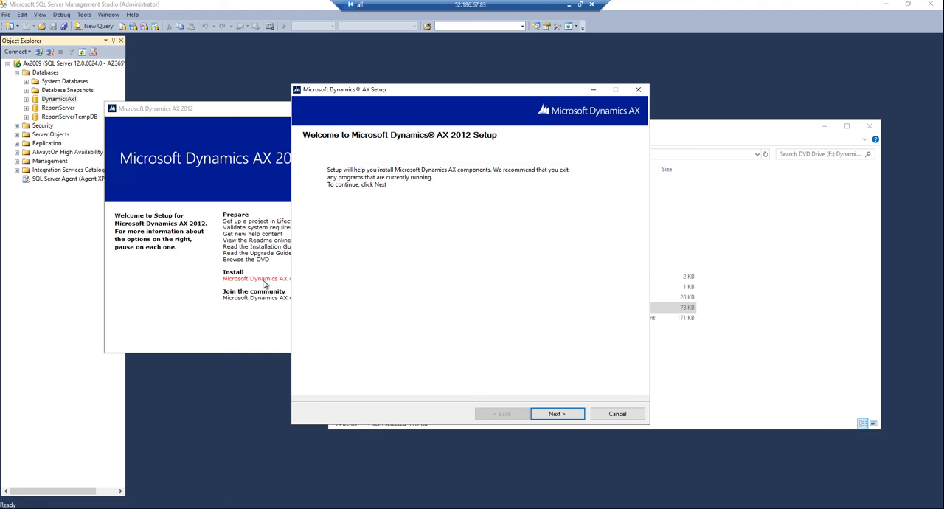
Step: Accept the license terms and install the Setup Support Files, keeping the default Customer Experience Improvement Program choice and file location
{"action": "left_click", "coordinate": [553, 412]}
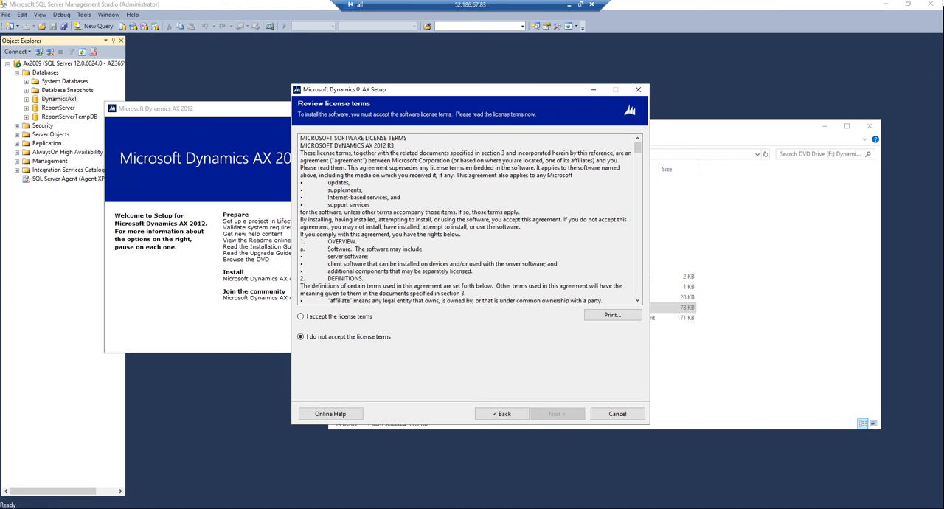
{"action": "left_click", "coordinate": [329, 317]}
{"action": "left_click", "coordinate": [557, 414]}
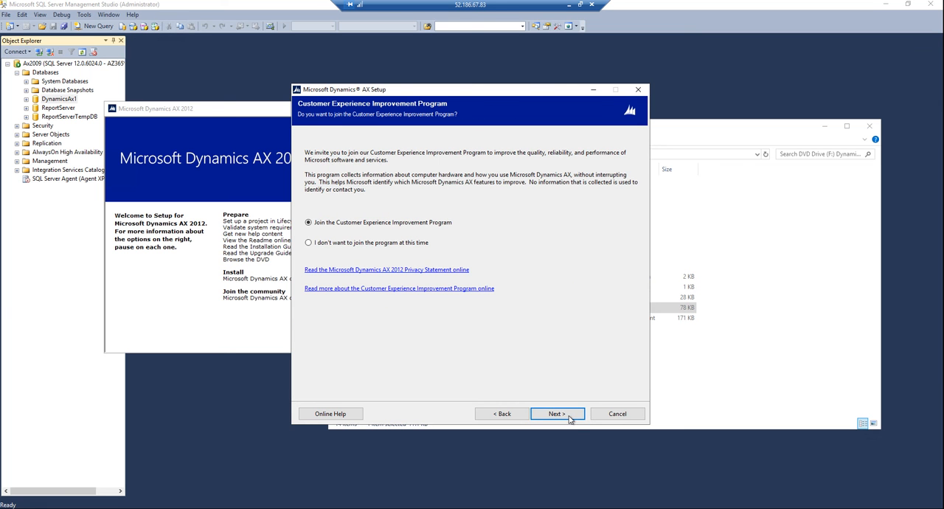
{"action": "left_click", "coordinate": [550, 413]}
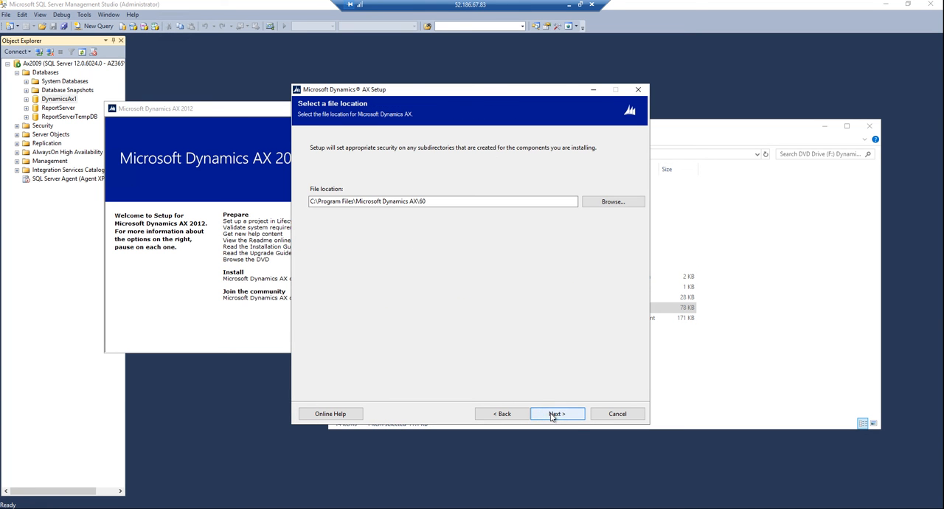
{"action": "left_click", "coordinate": [550, 413]}
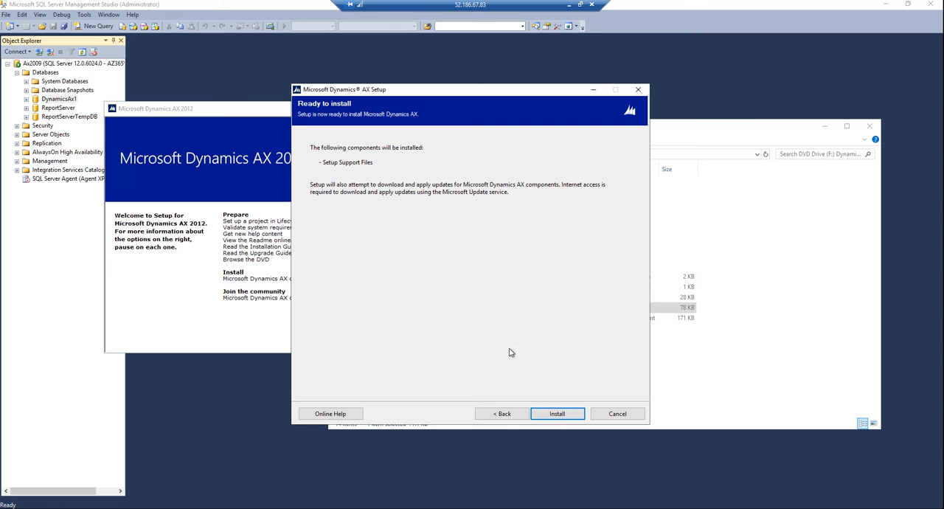
{"action": "left_click", "coordinate": [556, 415]}
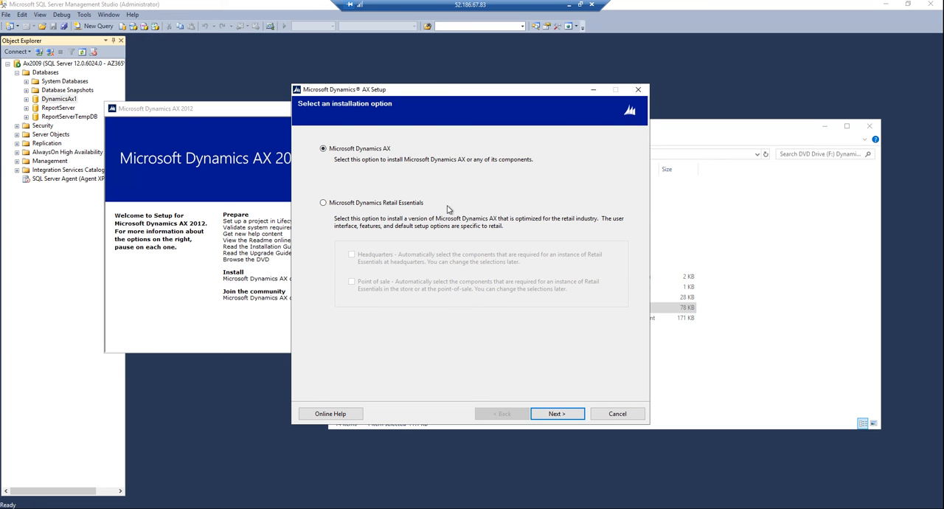
Step: Choose the Microsoft Dynamics AX option with Custom installation and continue past the previous version notice to the component selection
{"action": "left_click", "coordinate": [550, 415]}
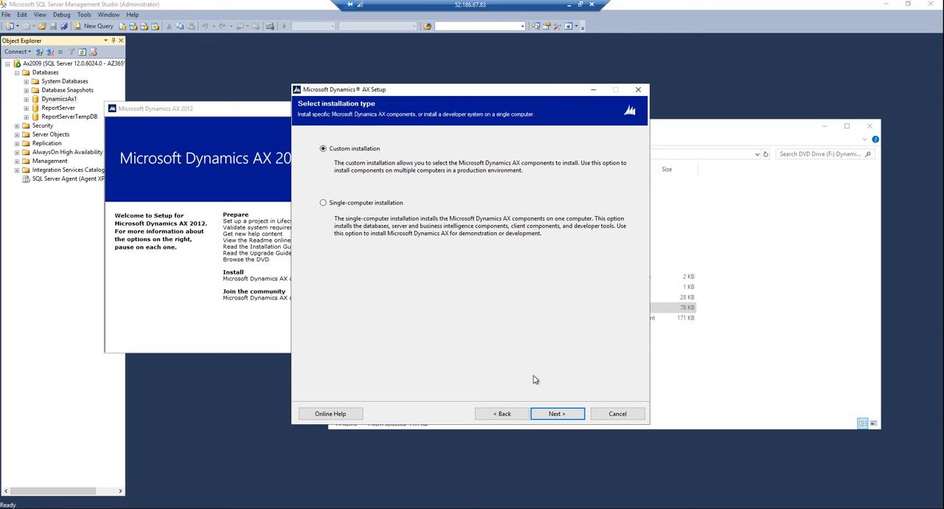
{"action": "left_click", "coordinate": [324, 203]}
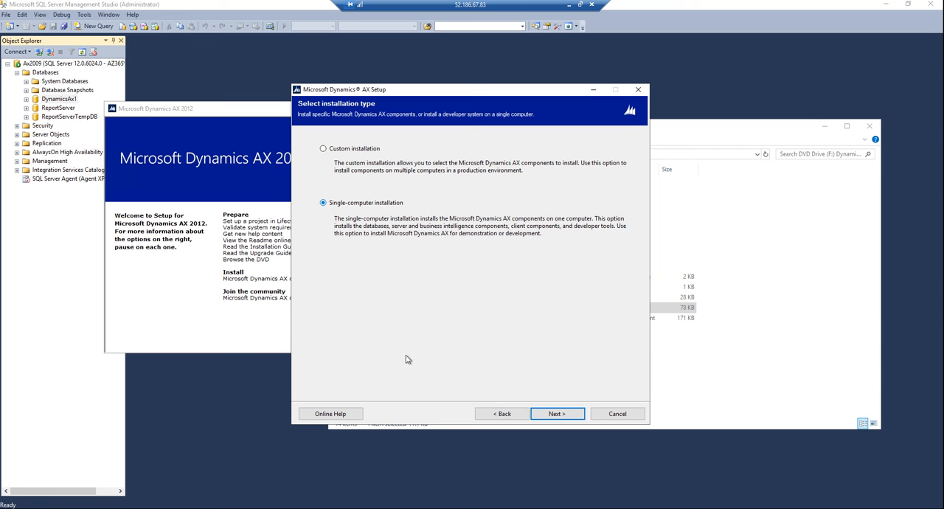
{"action": "left_click", "coordinate": [323, 149]}
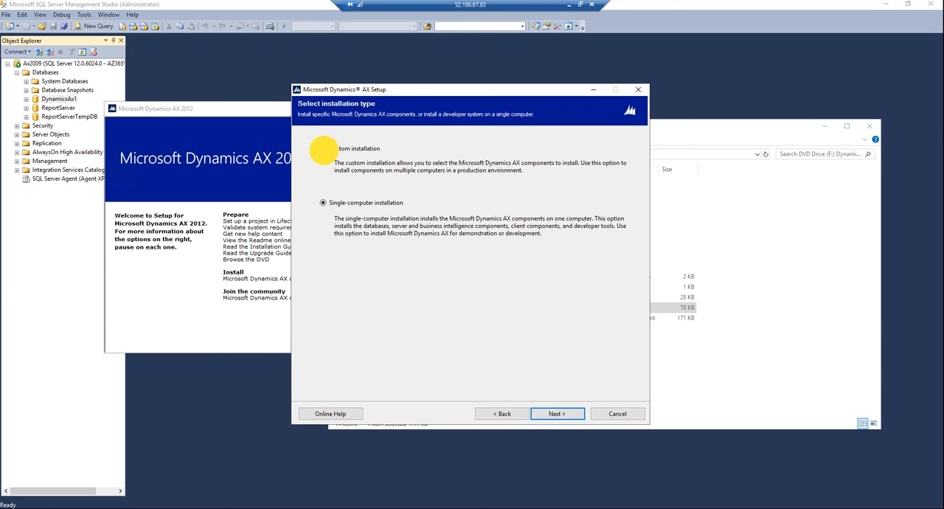
{"action": "left_click", "coordinate": [554, 415]}
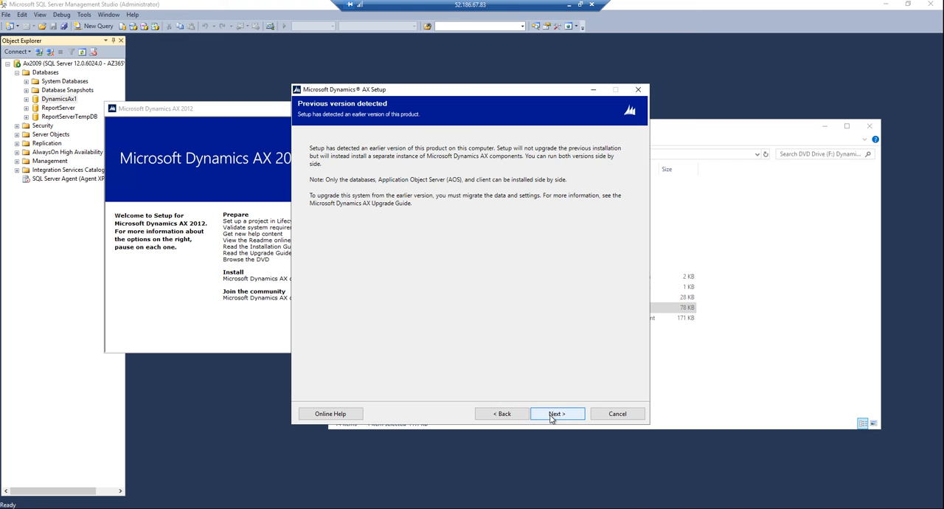
{"action": "left_click", "coordinate": [553, 416]}
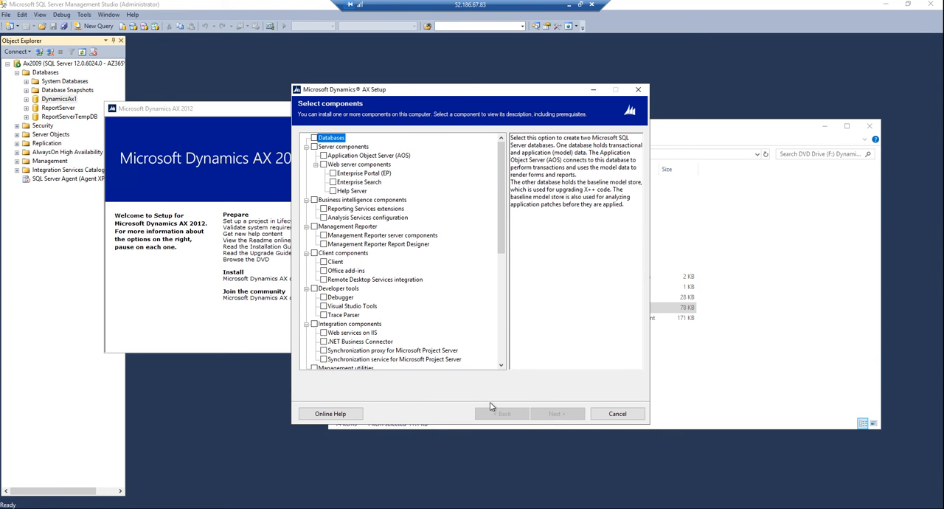
Step: Select the Databases, Application Object Server (AOS) and Client components and continue to prerequisite validation
{"action": "left_click_drag", "start_coordinate": [391, 94], "coordinate": [339, 145]}
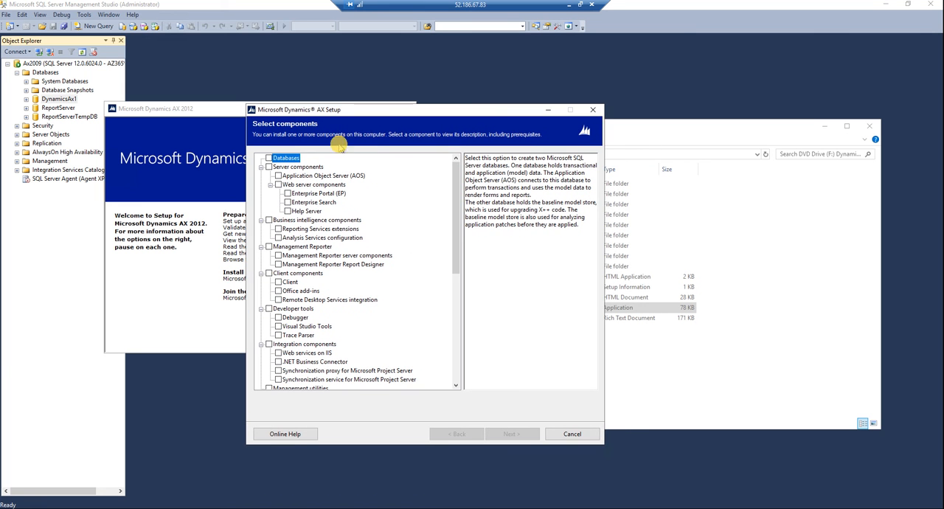
{"action": "left_click", "coordinate": [269, 158]}
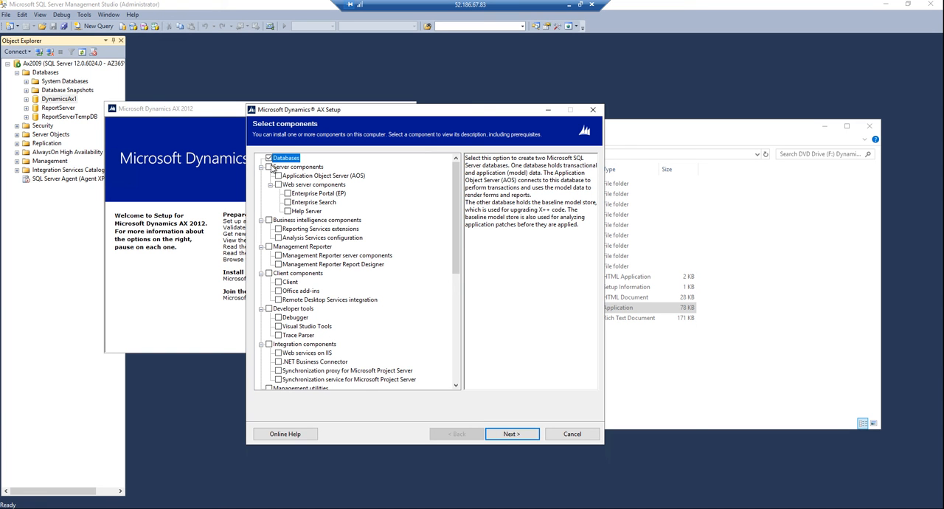
{"action": "left_click", "coordinate": [278, 176]}
{"action": "left_click", "coordinate": [278, 284]}
{"action": "left_click", "coordinate": [511, 436]}
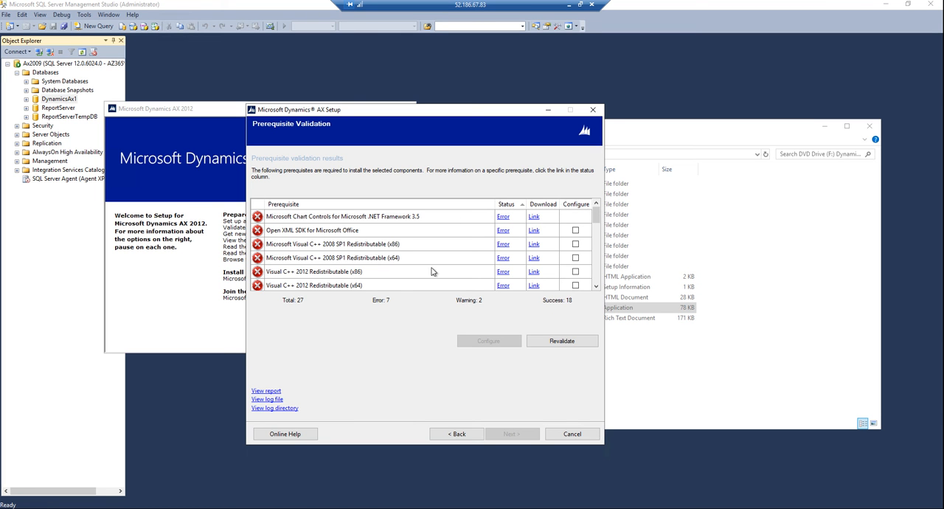
Step: Select the failed prerequisites for configuration: Open XML SDK, Visual C++ 2008 SP1 and 2012 Redistributables (x86 and x64), and Windows Identity Foundation
{"action": "scroll", "coordinate": [462, 261], "scroll_direction": "down", "scroll_amount": 7}
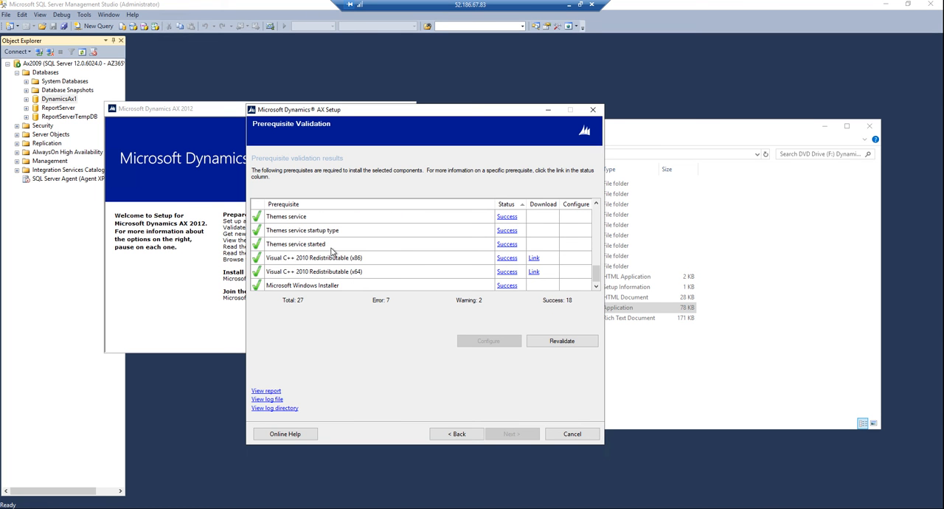
{"action": "scroll", "coordinate": [319, 267], "scroll_direction": "down", "scroll_amount": 1}
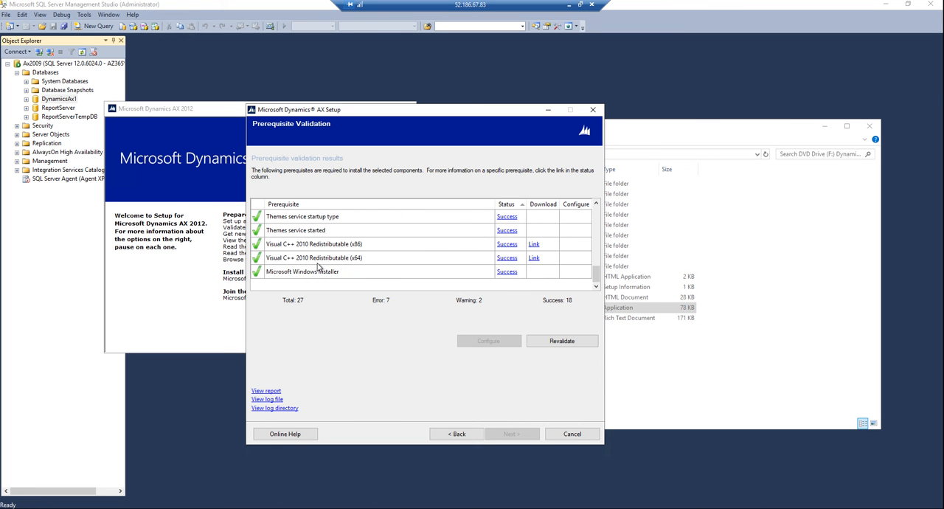
{"action": "scroll", "coordinate": [319, 267], "scroll_direction": "up", "scroll_amount": 8}
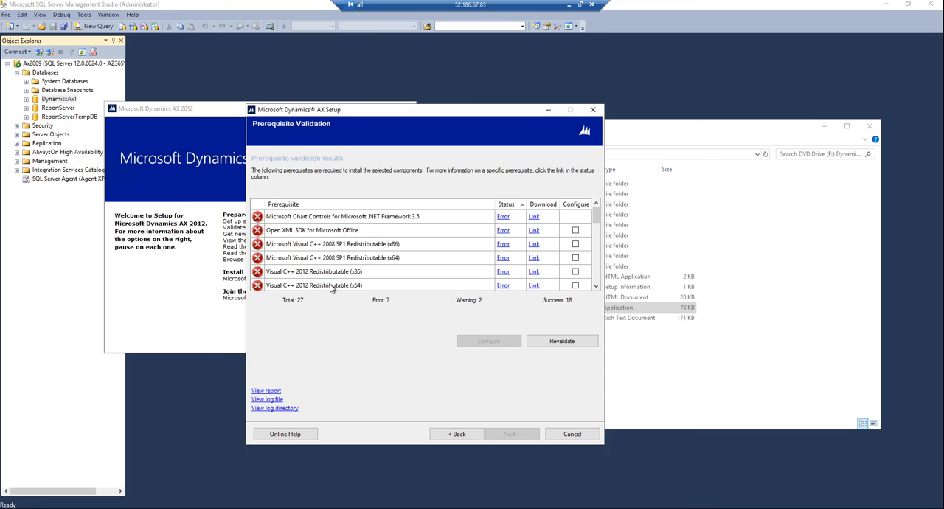
{"action": "left_click", "coordinate": [575, 230]}
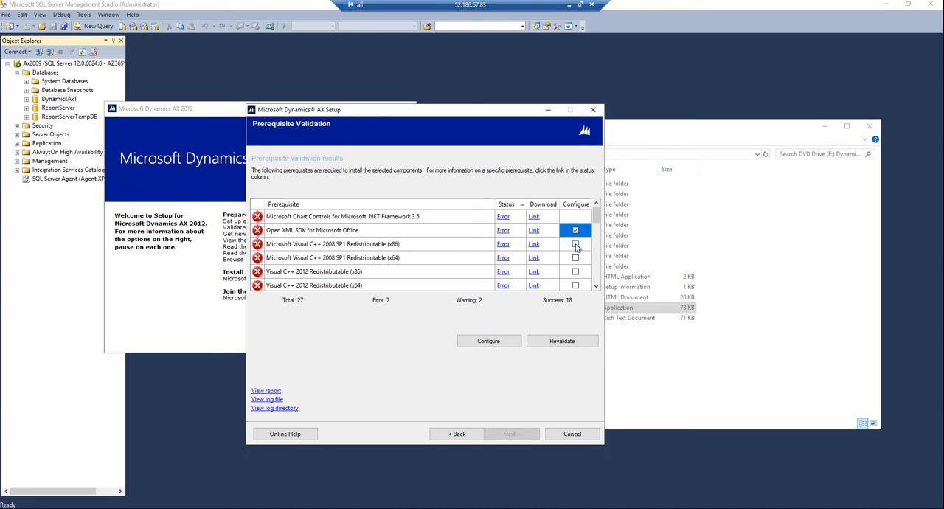
{"action": "left_click", "coordinate": [576, 244]}
{"action": "left_click", "coordinate": [575, 258]}
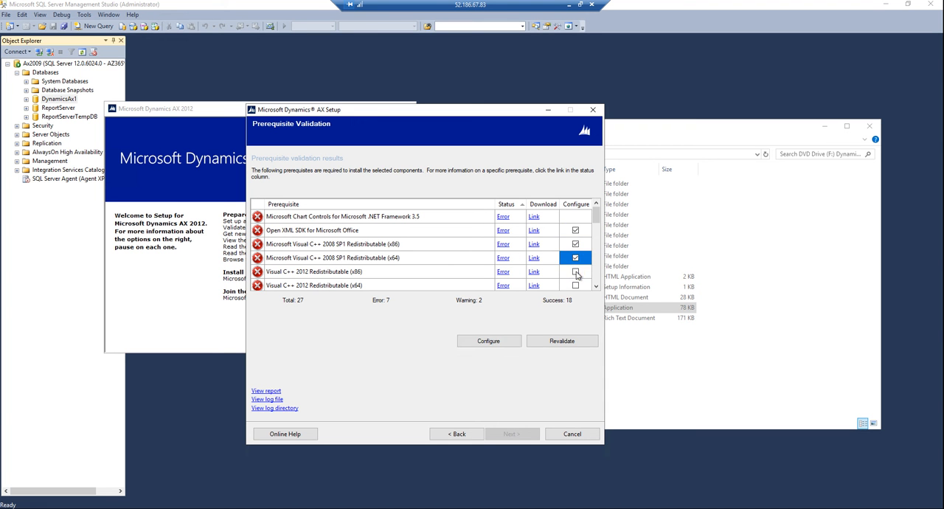
{"action": "left_click", "coordinate": [575, 271]}
{"action": "left_click", "coordinate": [576, 285]}
{"action": "scroll", "coordinate": [577, 285], "scroll_direction": "down", "scroll_amount": 1}
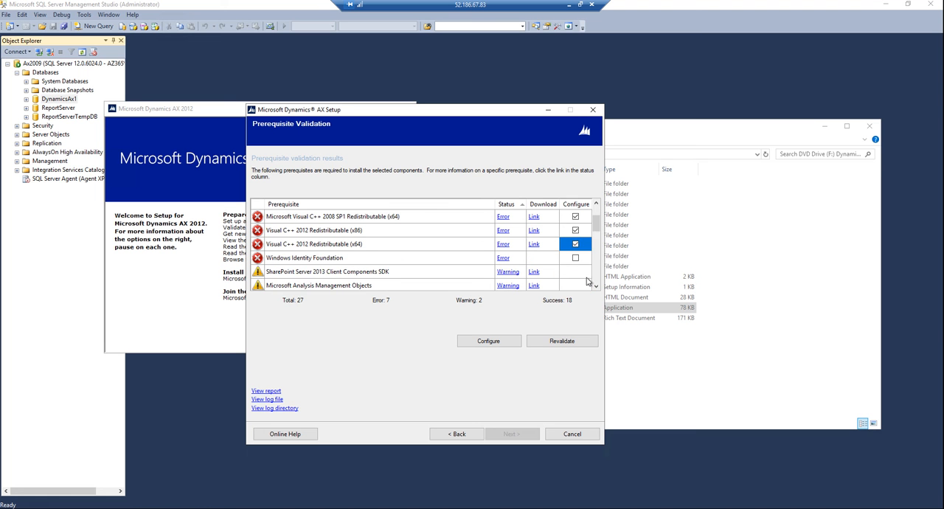
{"action": "left_click", "coordinate": [575, 259]}
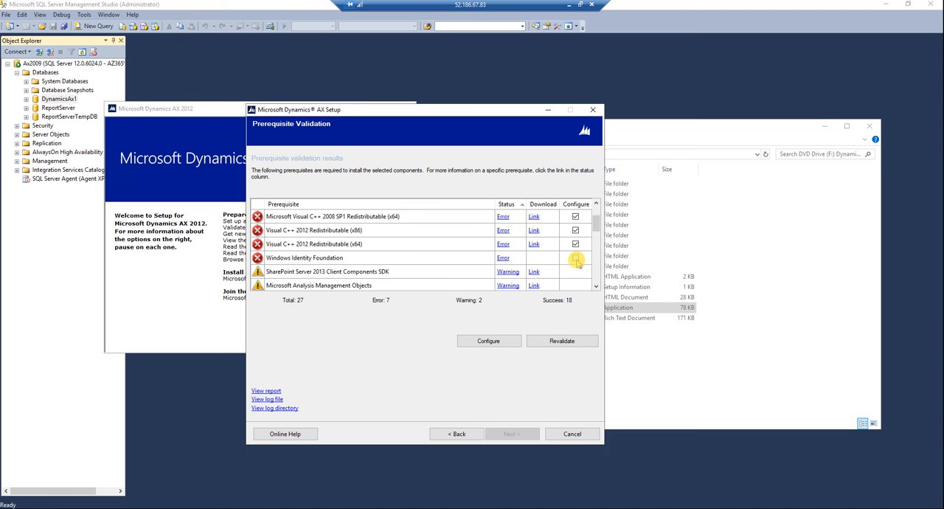
Step: Run the automatic configuration of the selected prerequisites, moving the overlapping windows out of the way, and close it when all are finished
{"action": "left_click", "coordinate": [488, 340]}
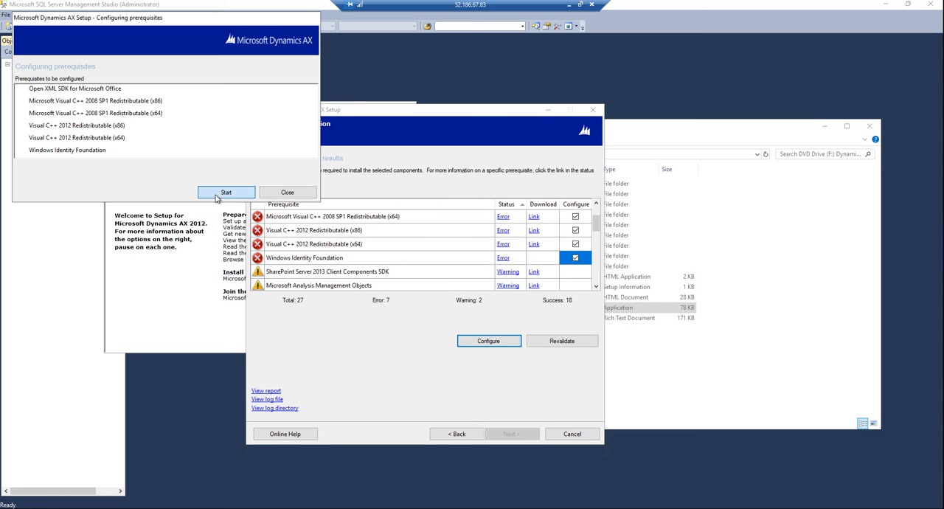
{"action": "left_click", "coordinate": [226, 192]}
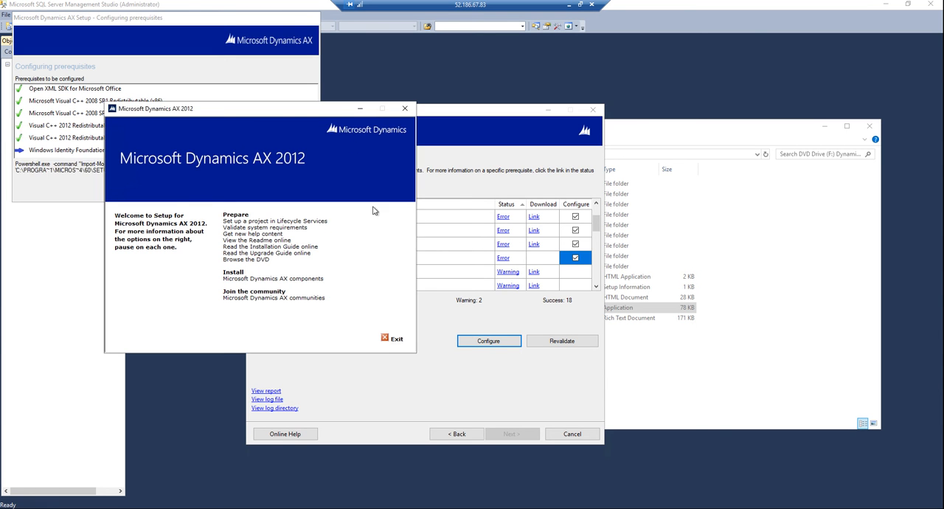
{"action": "left_click", "coordinate": [359, 109]}
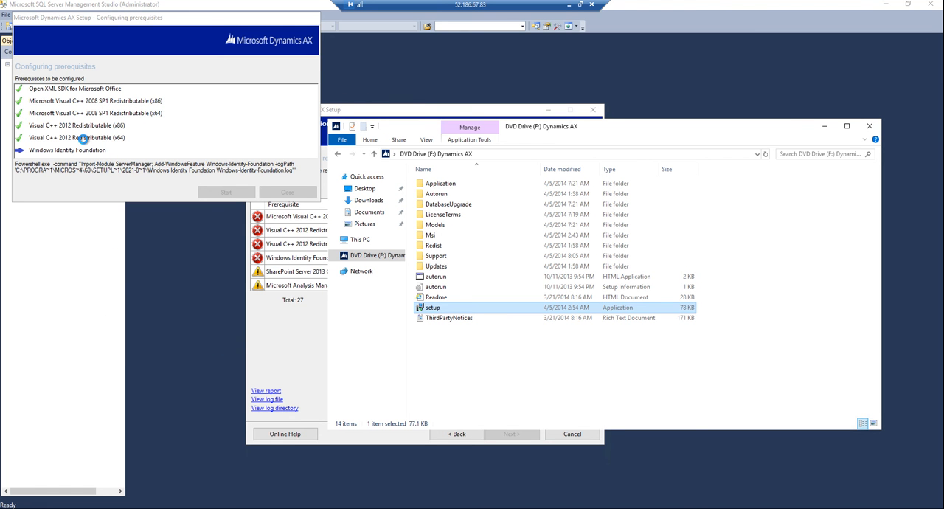
{"action": "left_click_drag", "start_coordinate": [704, 131], "coordinate": [737, 276]}
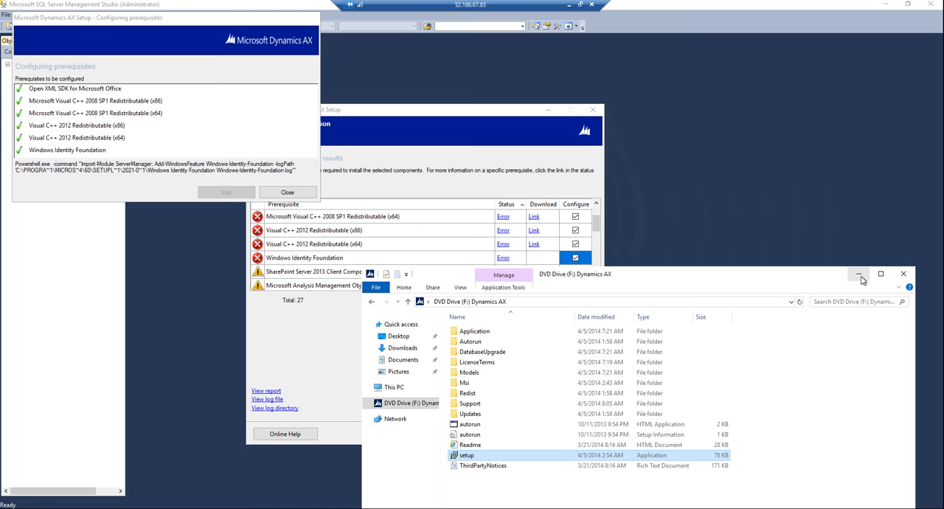
{"action": "left_click", "coordinate": [287, 192]}
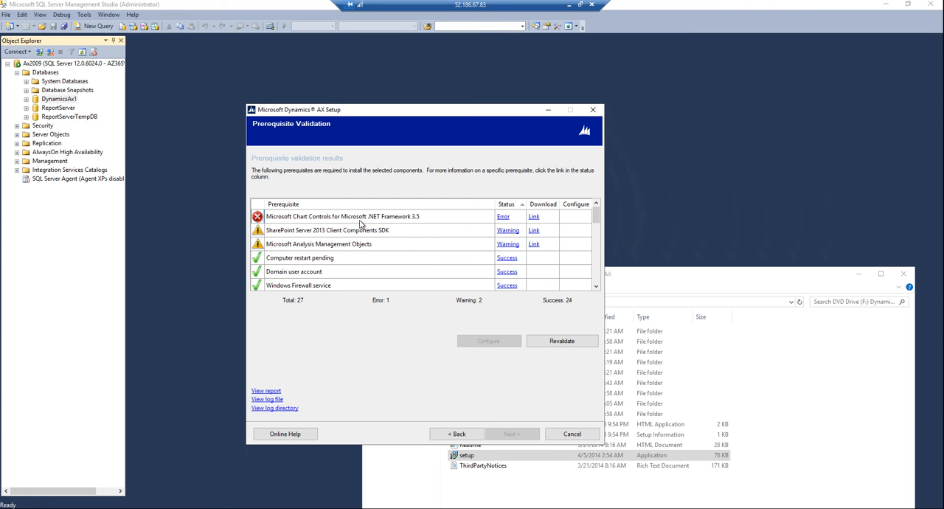
Step: Open the download link for Microsoft Chart Controls for .NET Framework 3.5 in Google Chrome and download only MSChart.exe
{"action": "left_click", "coordinate": [534, 217]}
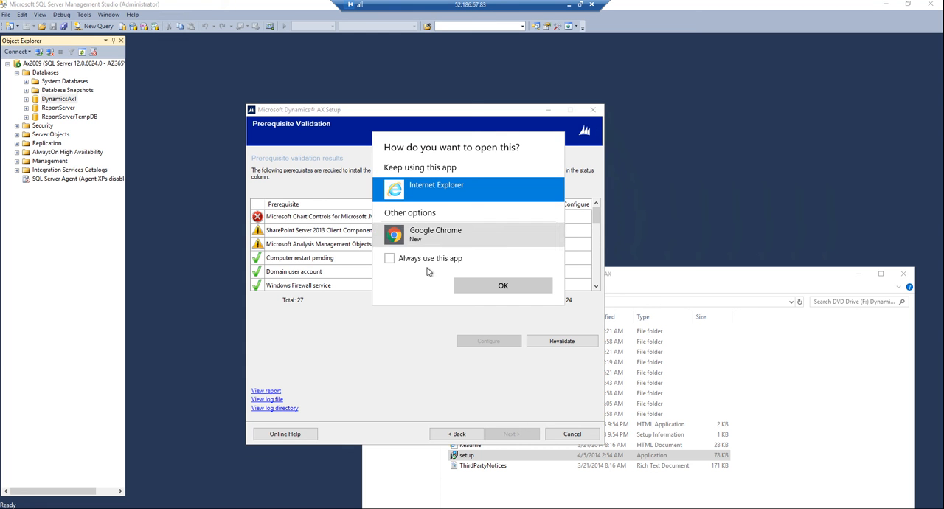
{"action": "left_click", "coordinate": [442, 236]}
{"action": "left_click", "coordinate": [481, 286]}
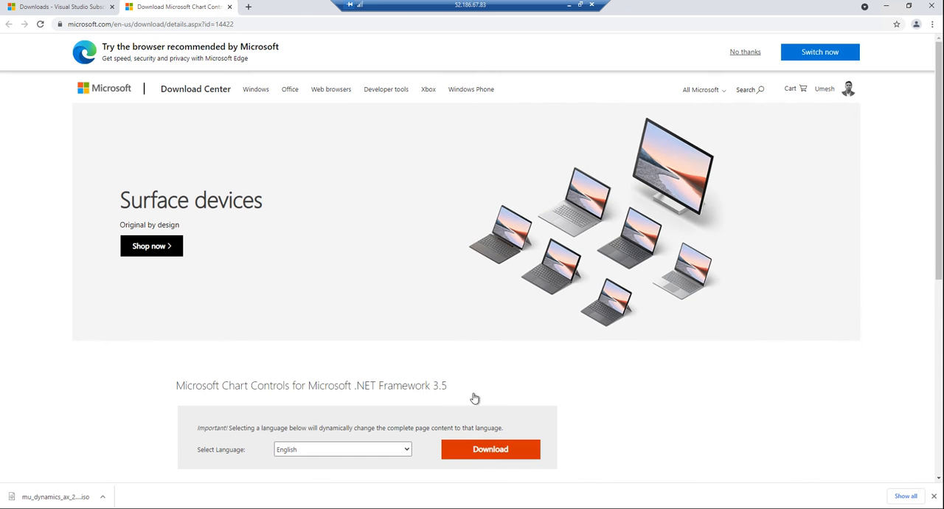
{"action": "scroll", "coordinate": [512, 413], "scroll_direction": "down", "scroll_amount": 3}
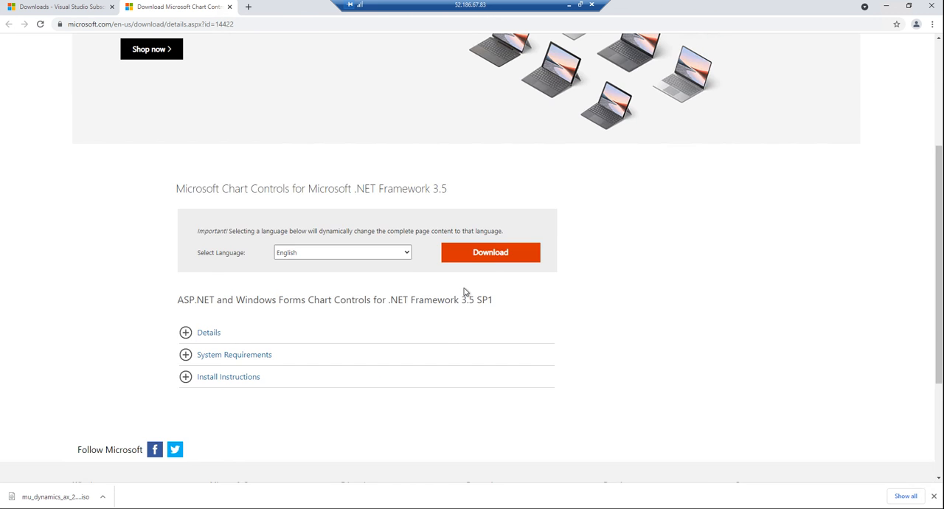
{"action": "left_click", "coordinate": [482, 254]}
{"action": "left_click", "coordinate": [185, 185]}
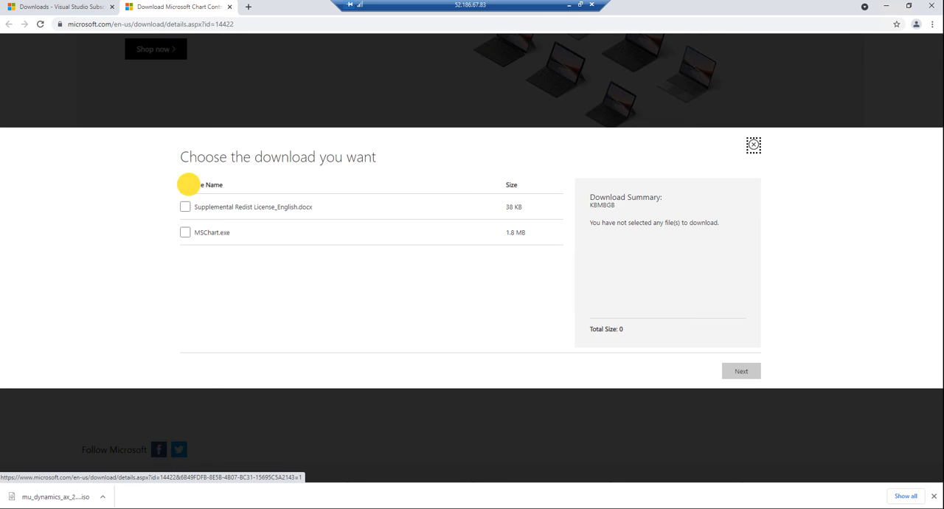
{"action": "left_click", "coordinate": [186, 207]}
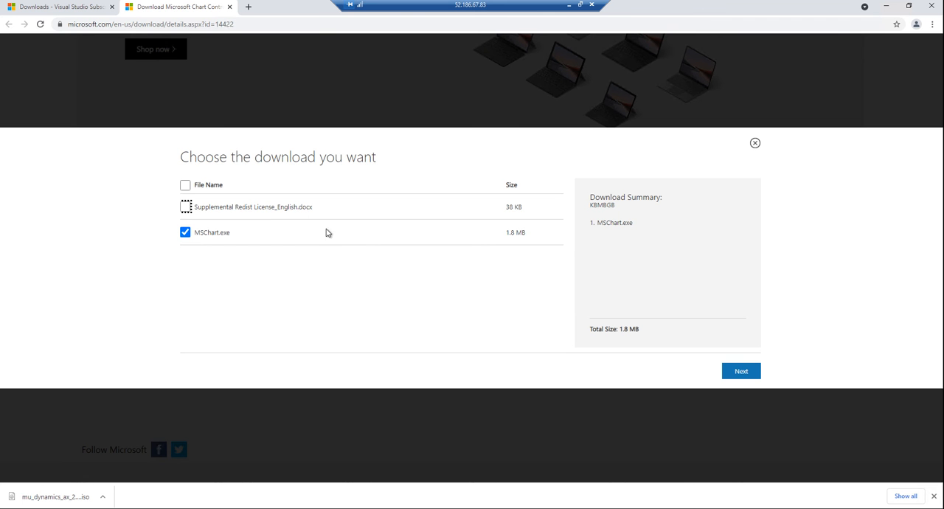
{"action": "left_click", "coordinate": [740, 376]}
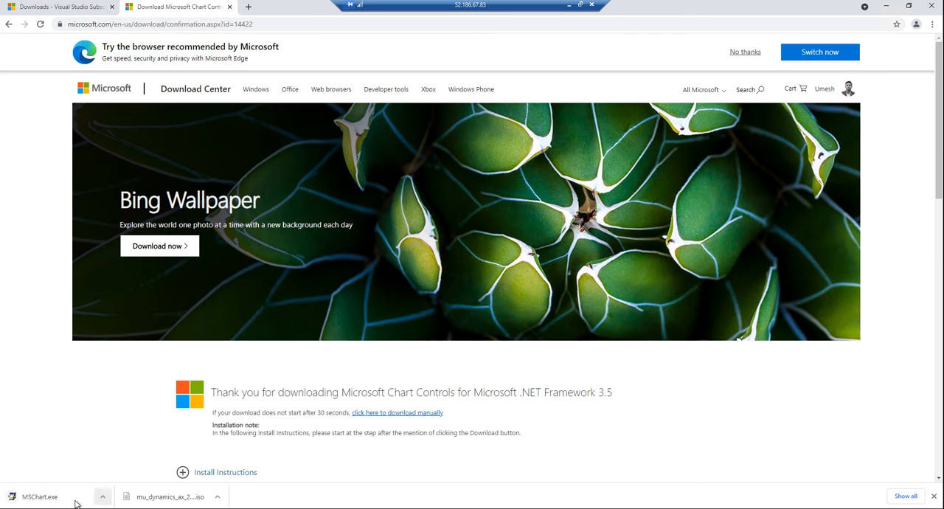
Step: Run the downloaded MSChart.exe, accept the license terms and complete the Microsoft Chart Controls installation
{"action": "left_click", "coordinate": [38, 497]}
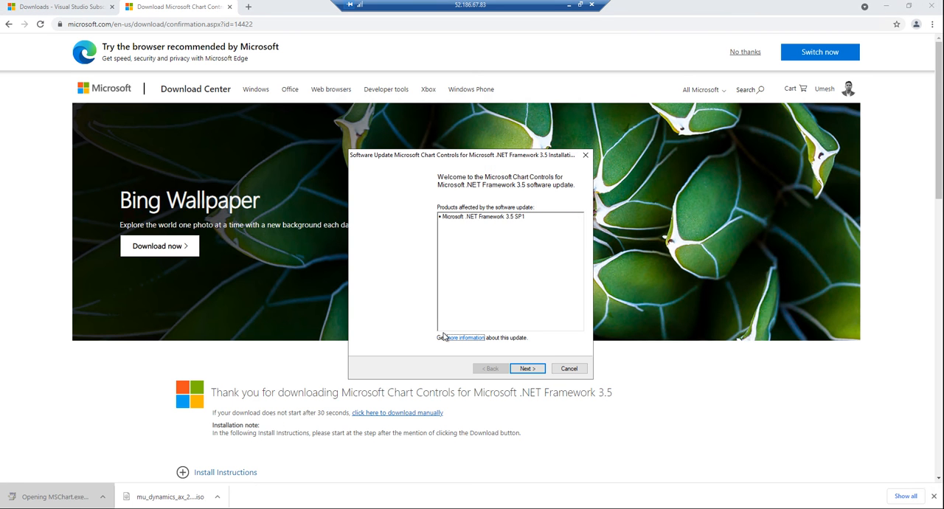
{"action": "left_click", "coordinate": [527, 369]}
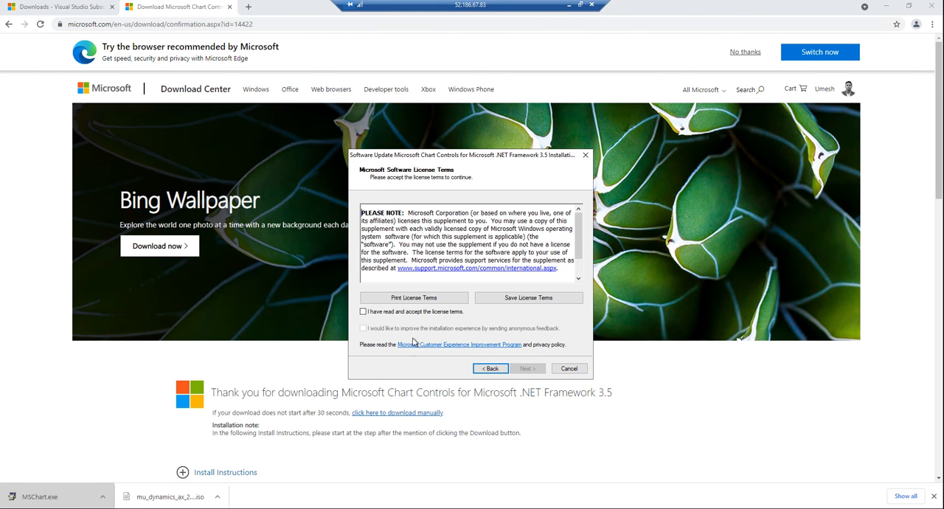
{"action": "left_click", "coordinate": [402, 312]}
{"action": "left_click", "coordinate": [386, 329]}
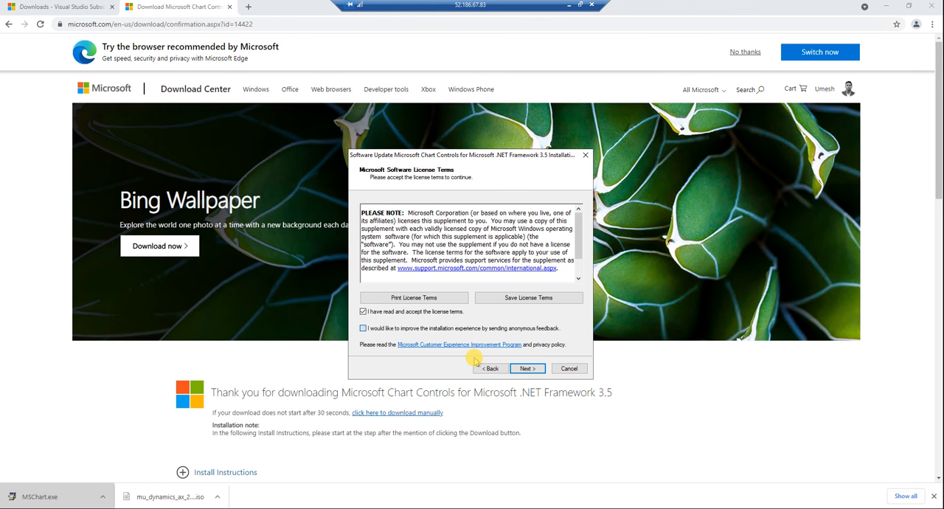
{"action": "left_click", "coordinate": [527, 368]}
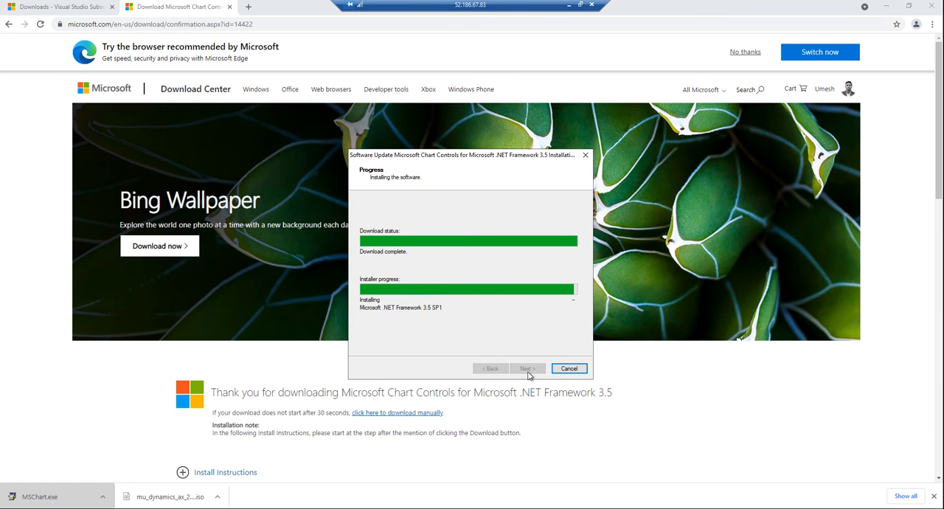
{"action": "left_click", "coordinate": [528, 369]}
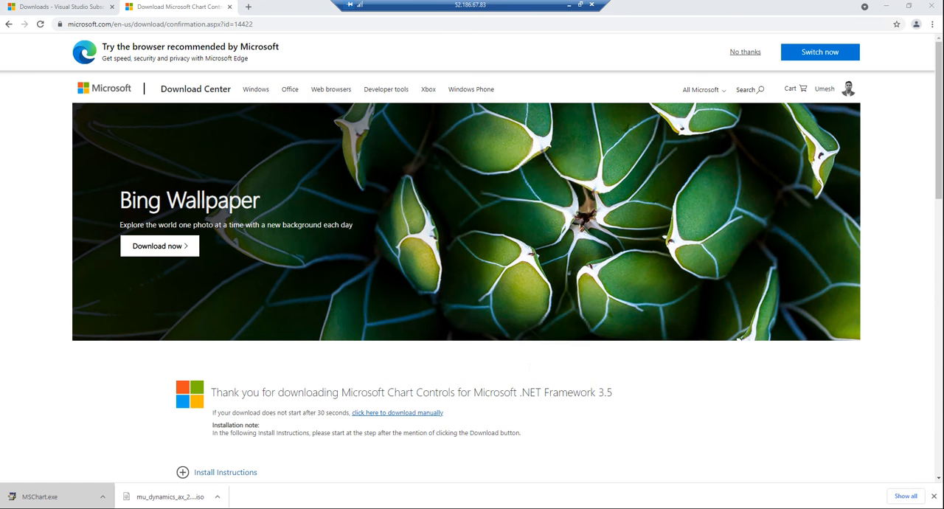
Step: Return to Microsoft Dynamics AX Setup, revalidate the prerequisites and continue to the 32-bit components' file location
{"action": "left_click", "coordinate": [886, 6]}
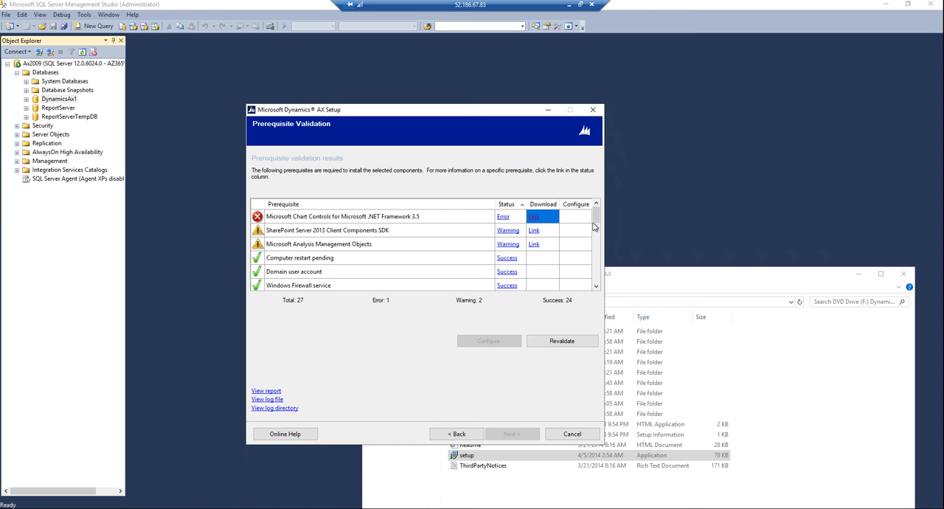
{"action": "left_click", "coordinate": [568, 345]}
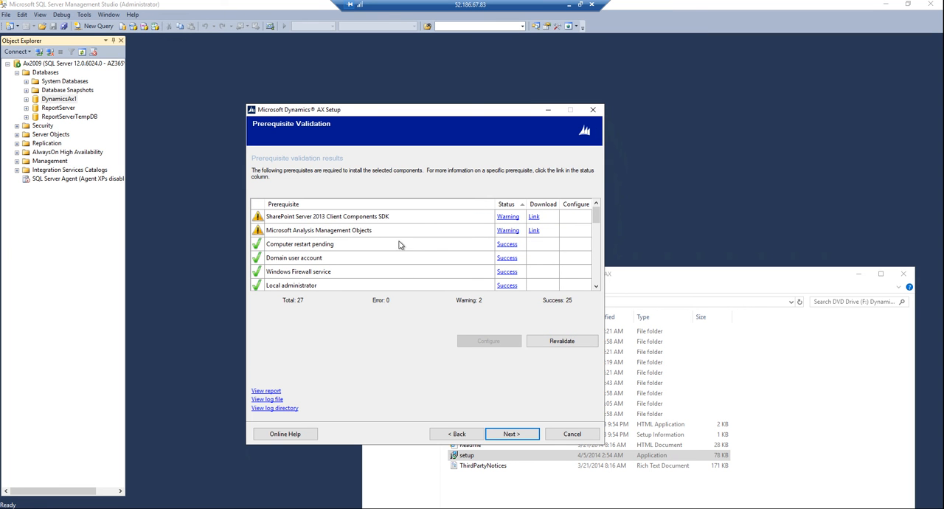
{"action": "left_click", "coordinate": [510, 434]}
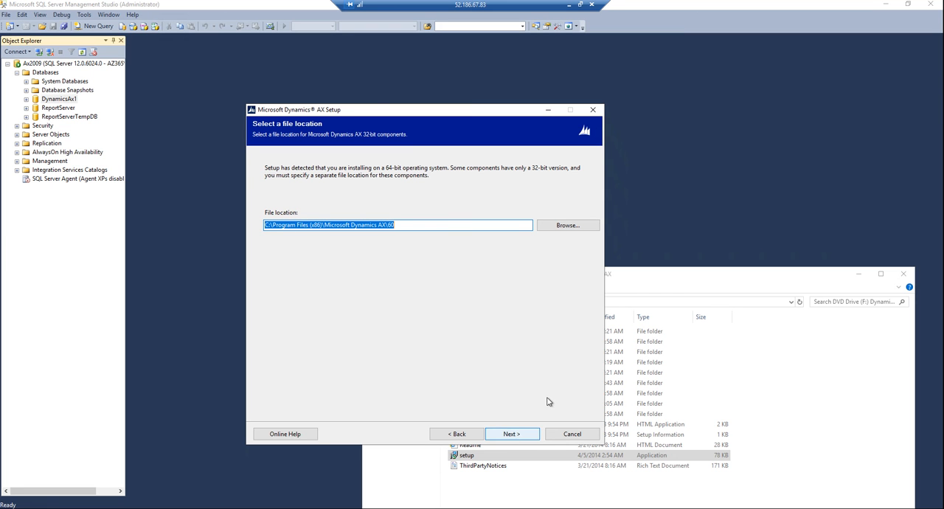
Step: Check the existing folders under C:\Program Files (x86)\Microsoft Dynamics AX, including 50, and continue with the default file location ending in 60
{"action": "left_click", "coordinate": [399, 225]}
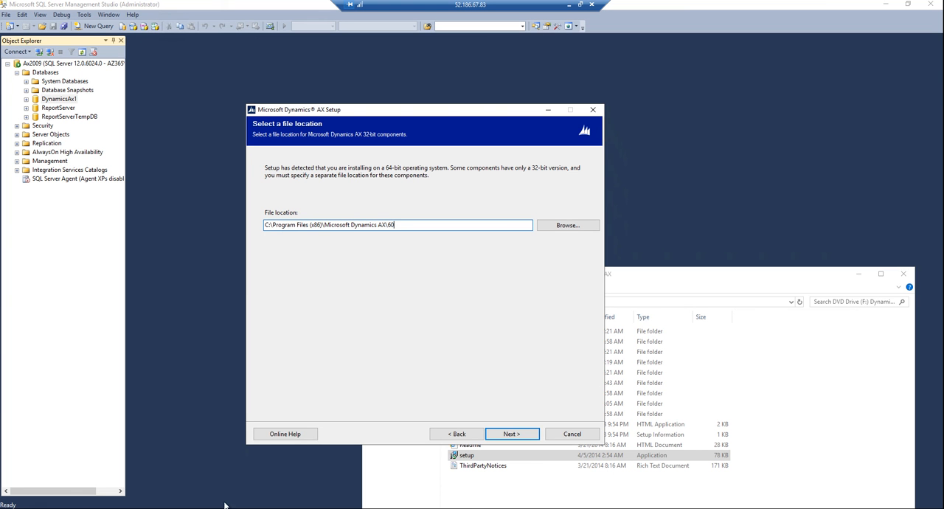
{"action": "left_click", "coordinate": [361, 507]}
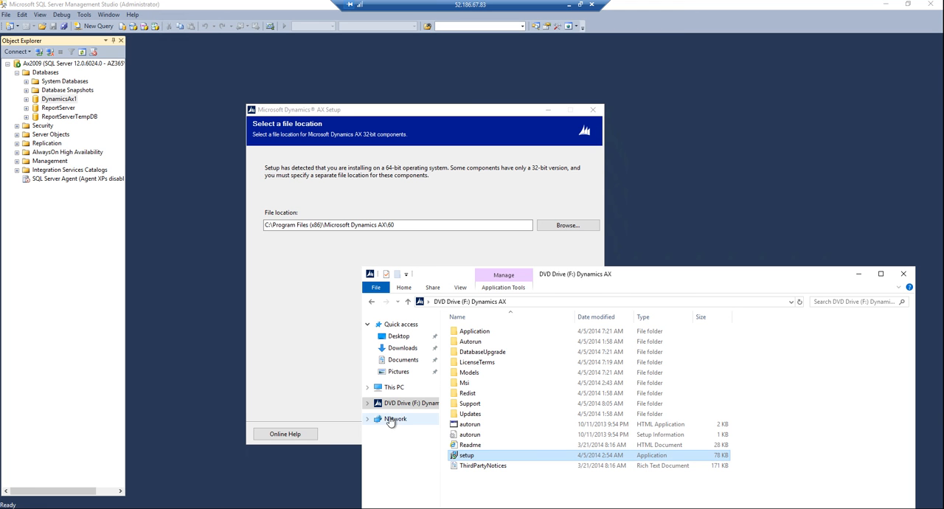
{"action": "left_click", "coordinate": [393, 389]}
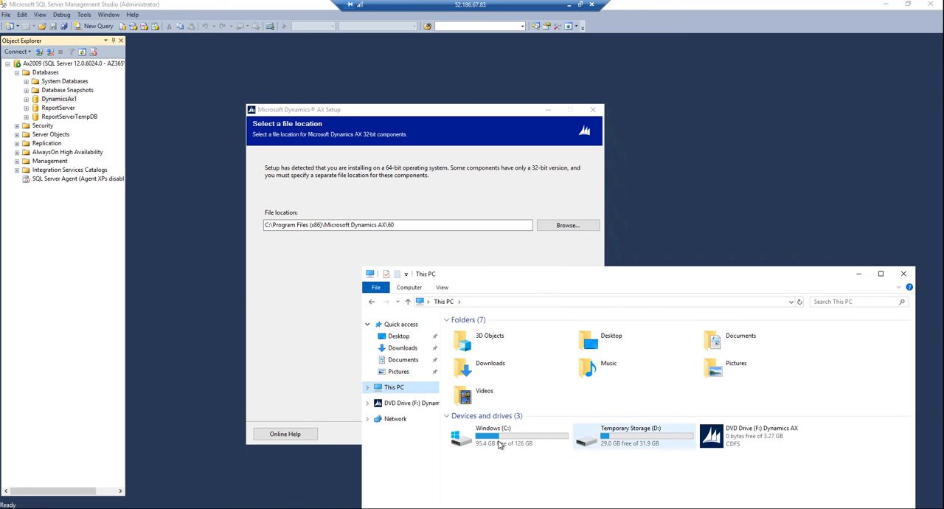
{"action": "double_click", "coordinate": [496, 436]}
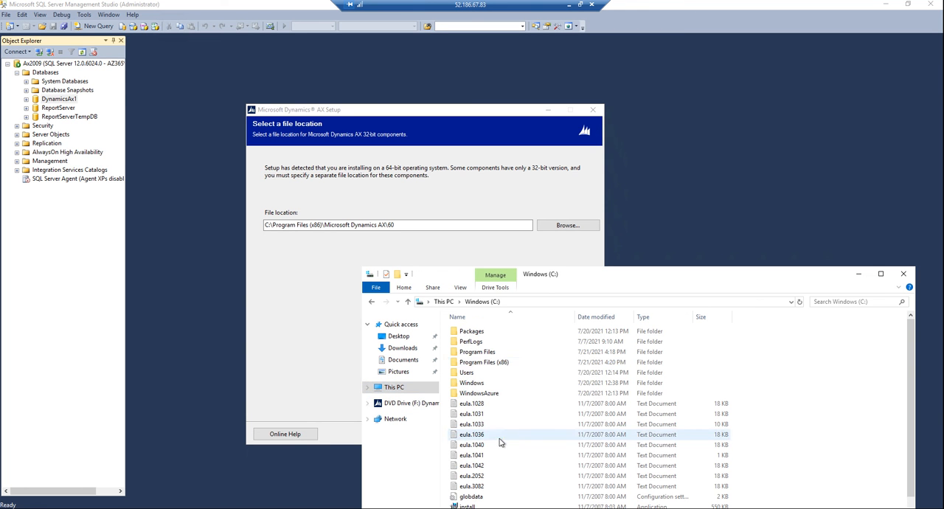
{"action": "double_click", "coordinate": [489, 362]}
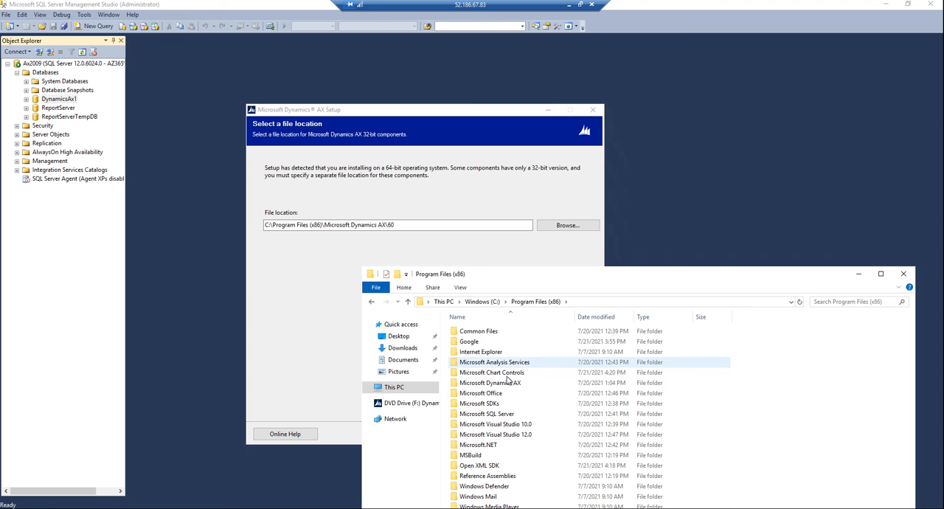
{"action": "double_click", "coordinate": [507, 385]}
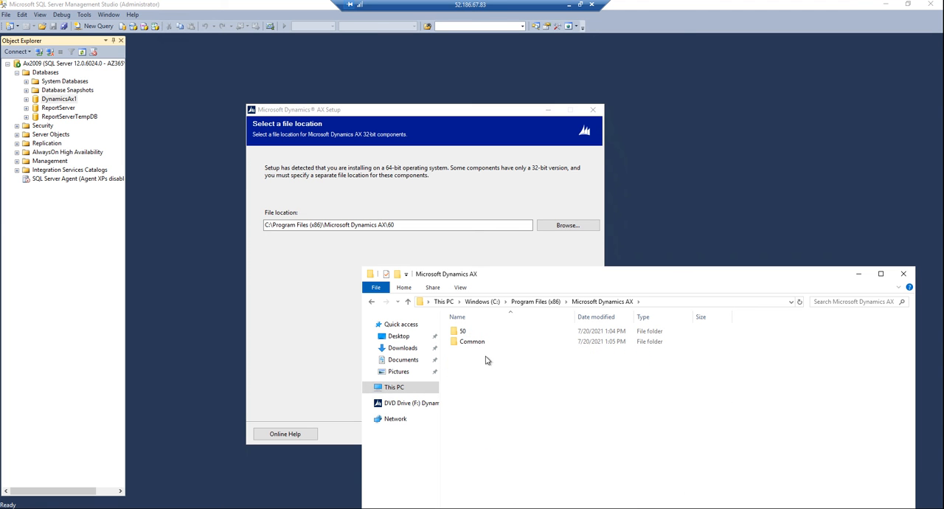
{"action": "left_click", "coordinate": [462, 333]}
{"action": "double_click", "coordinate": [462, 333]}
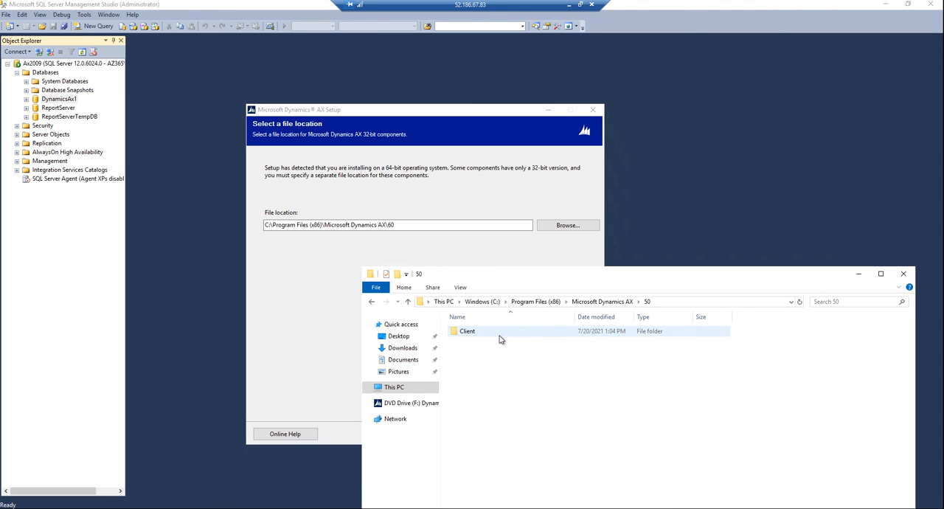
{"action": "left_click", "coordinate": [903, 274]}
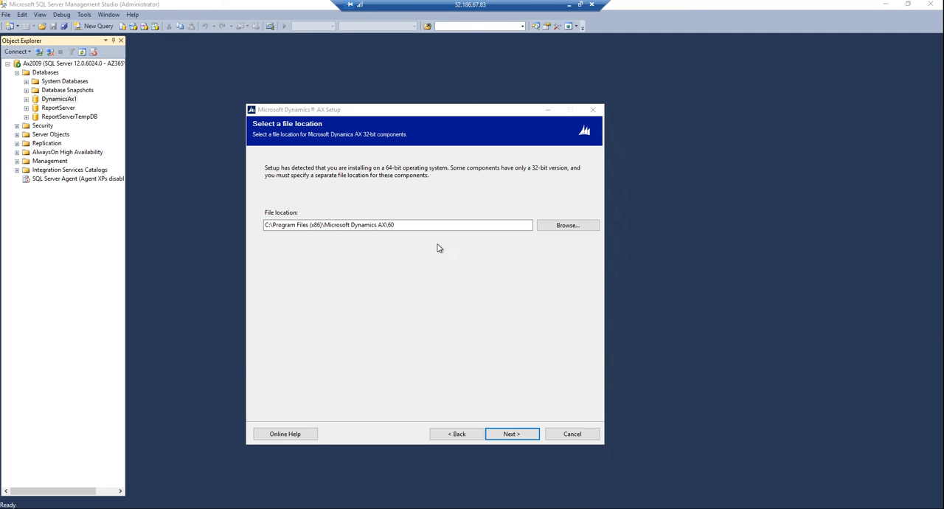
{"action": "left_click", "coordinate": [511, 437]}
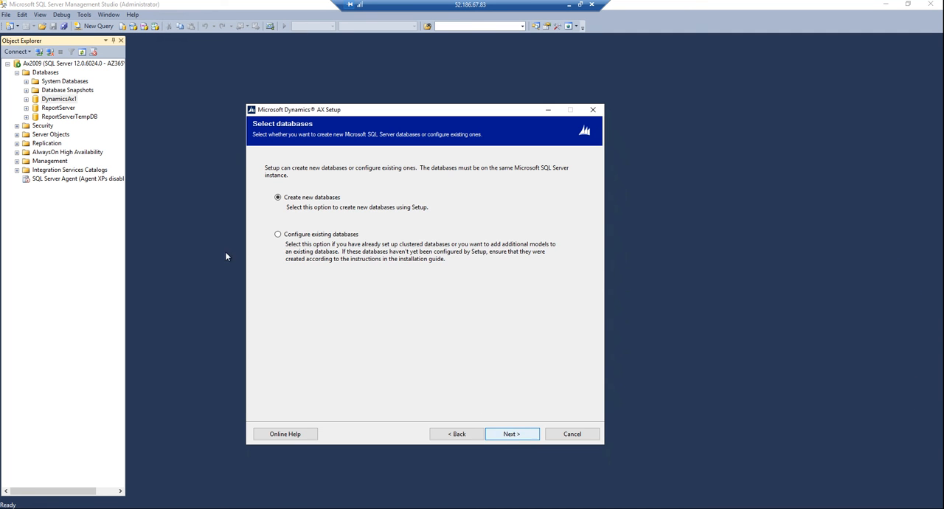
Step: Create new databases MicrosoftDynamicsAX and MicrosoftDynamicsAXBaseline on server Ax2009, and include the Foundation Labels and Foundation Upgrade models
{"action": "left_click", "coordinate": [510, 437]}
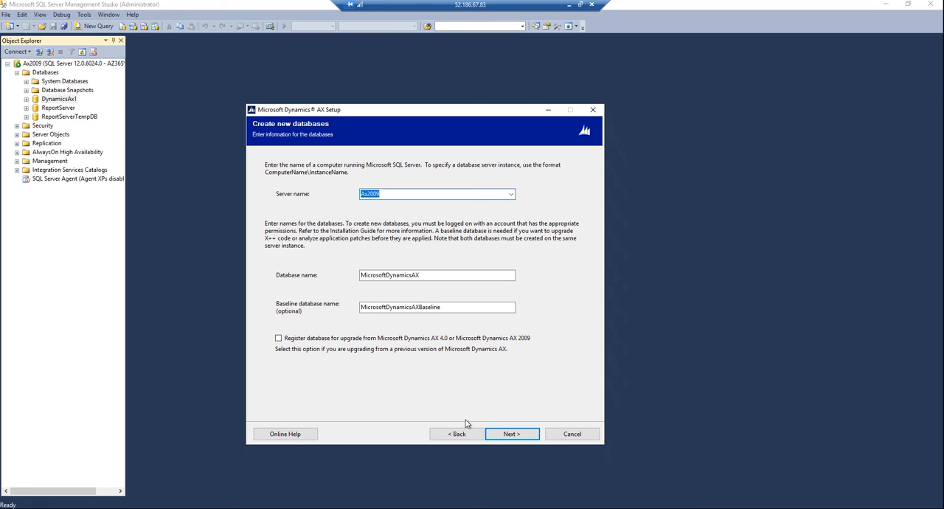
{"action": "left_click", "coordinate": [517, 437]}
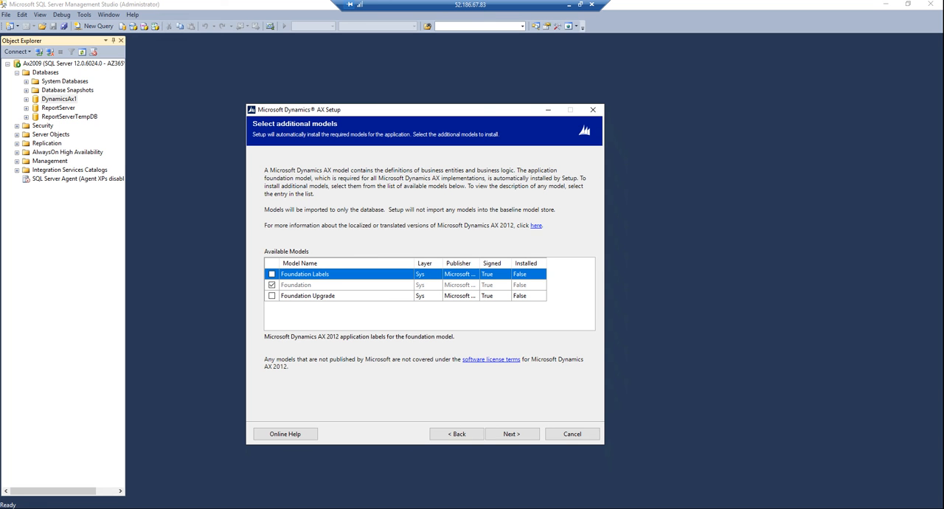
{"action": "left_click", "coordinate": [271, 274]}
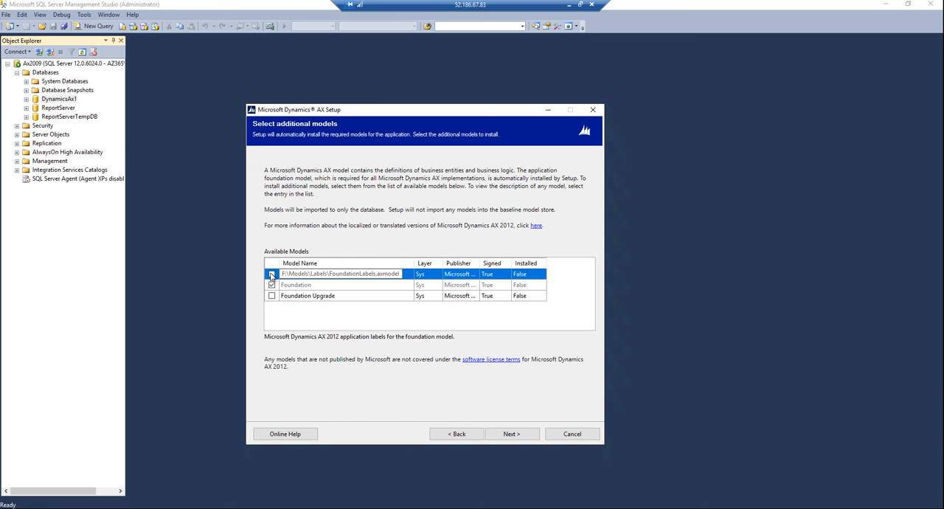
{"action": "left_click", "coordinate": [271, 296]}
{"action": "left_click", "coordinate": [270, 296]}
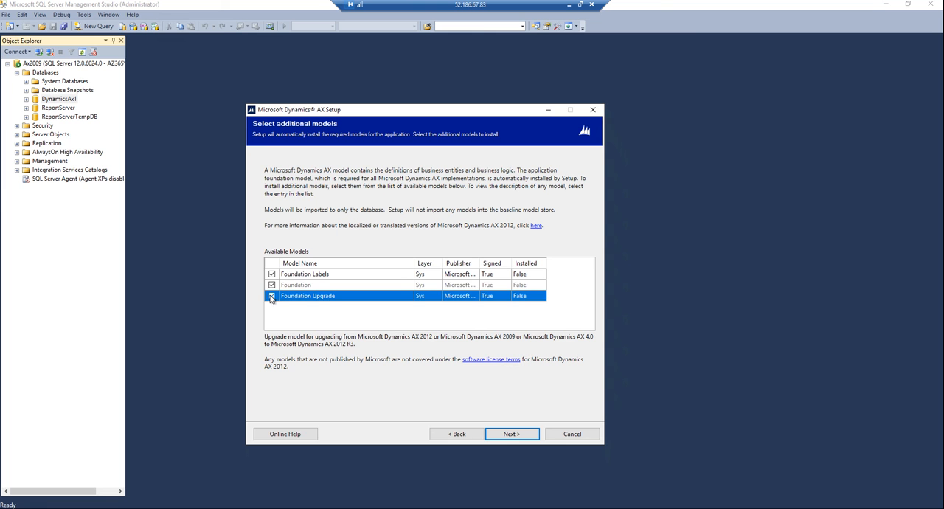
{"action": "left_click", "coordinate": [271, 274]}
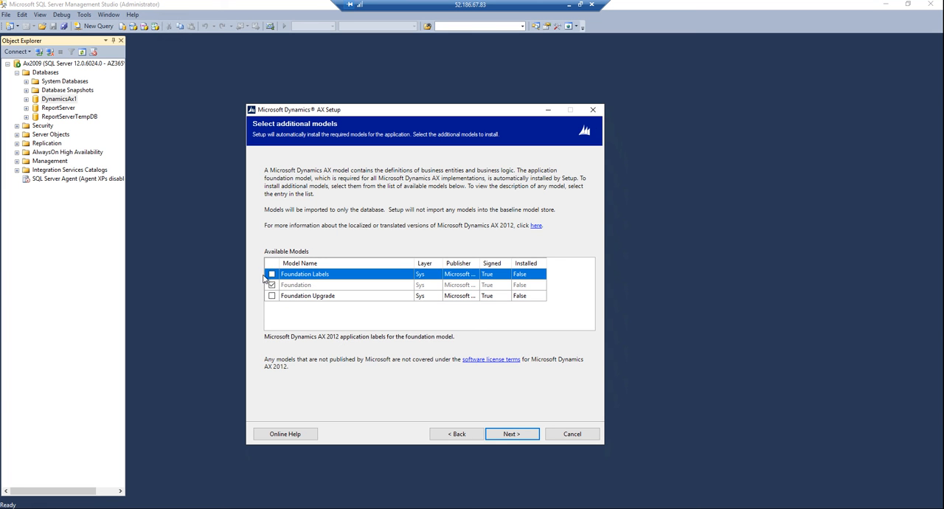
{"action": "left_click", "coordinate": [272, 274]}
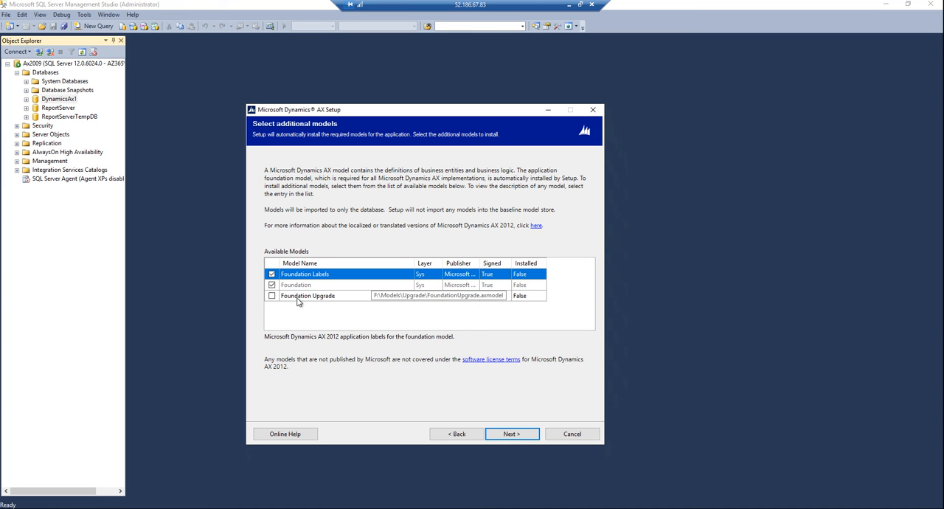
{"action": "left_click", "coordinate": [271, 297]}
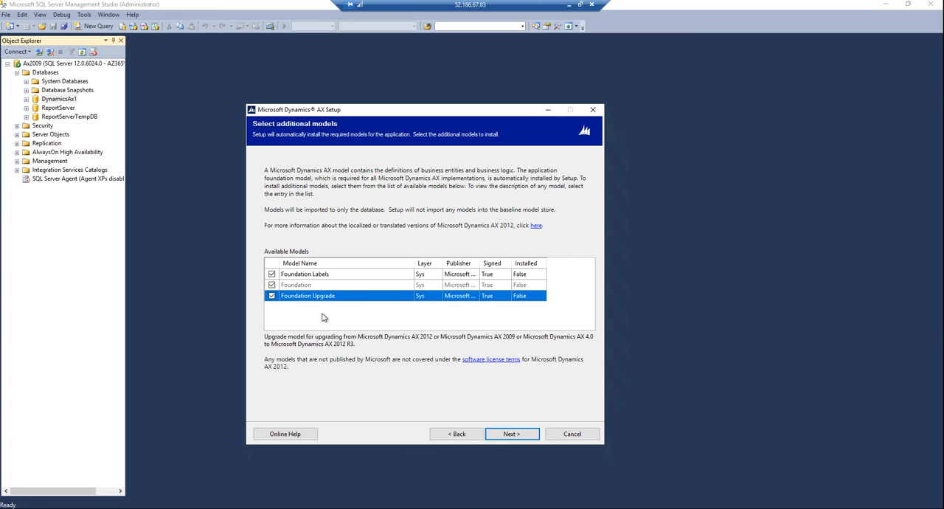
{"action": "left_click", "coordinate": [519, 434]}
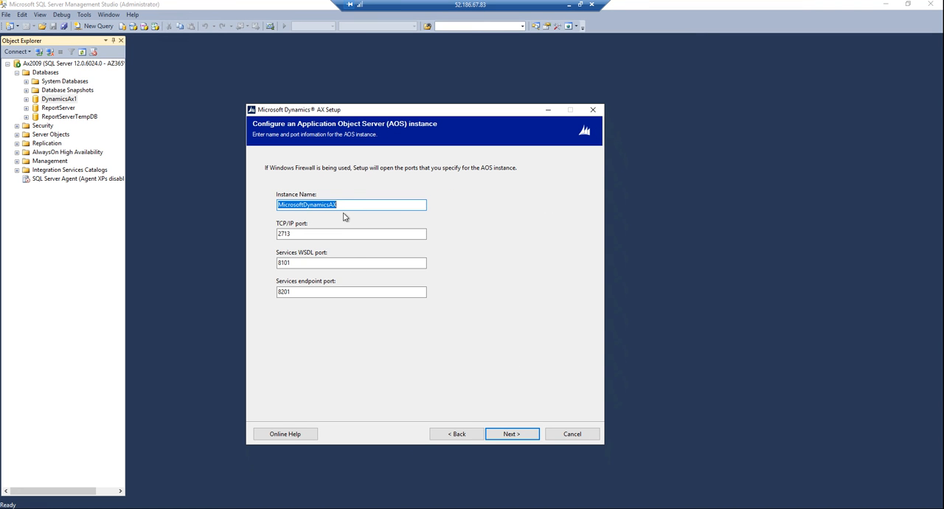
Step: Check the TCP/IP port and accept AOS instance MicrosoftDynamicsAX with TCP/IP port 2713, services WSDL port 8101 and services endpoint port 8201
{"action": "left_click", "coordinate": [337, 234]}
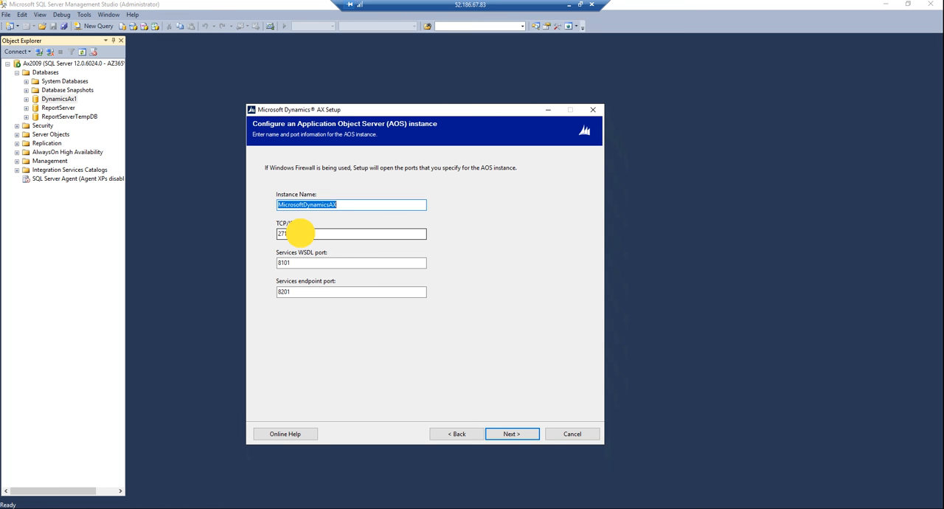
{"action": "left_click", "coordinate": [301, 234]}
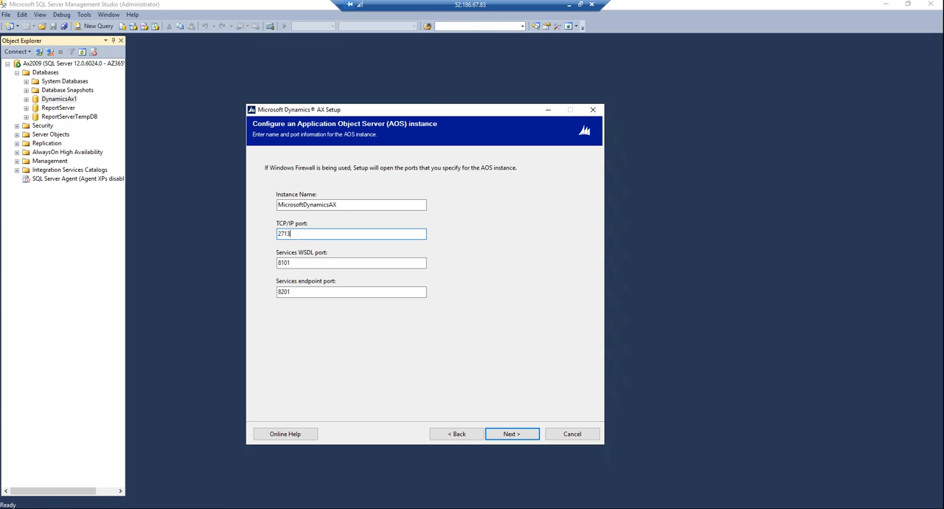
{"action": "left_click_drag", "start_coordinate": [299, 239], "coordinate": [270, 230]}
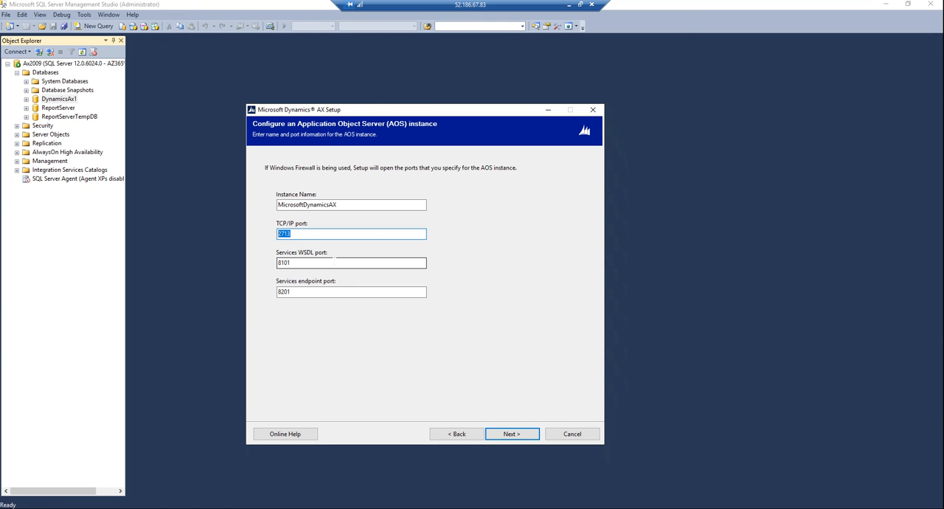
{"action": "left_click", "coordinate": [296, 233]}
{"action": "left_click_drag", "start_coordinate": [295, 233], "coordinate": [251, 239]}
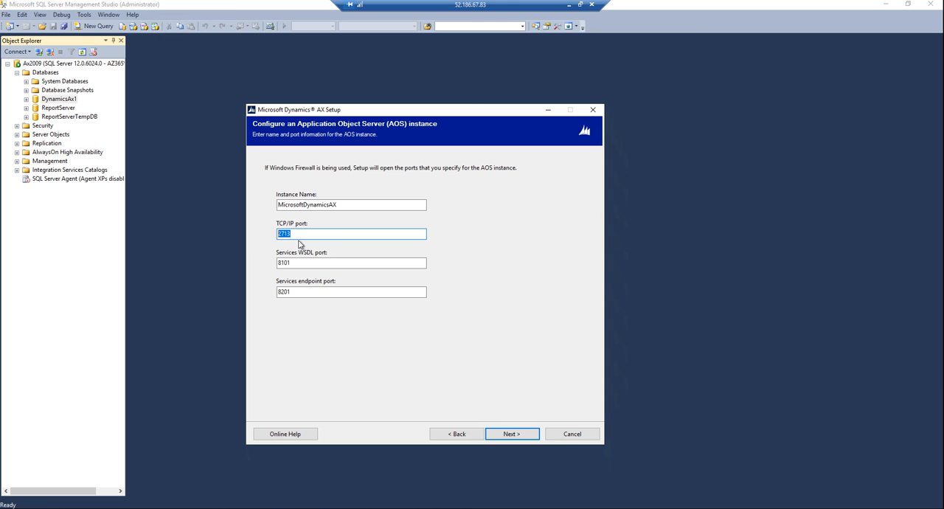
{"action": "left_click", "coordinate": [514, 433]}
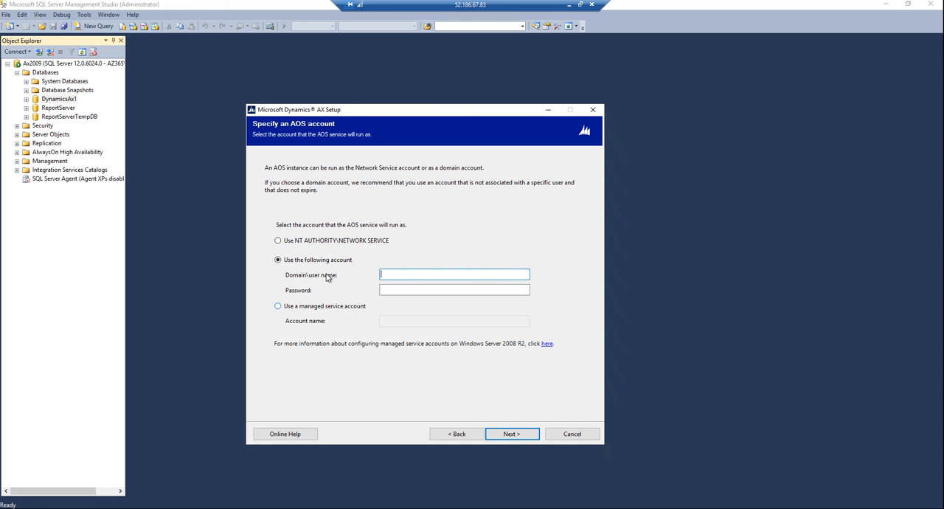
Step: Specify the domain account az365\azureuser for the AOS service, enter its account password and continue to the client preferences
{"action": "left_click", "coordinate": [385, 277]}
{"action": "key", "text": "Tab"}
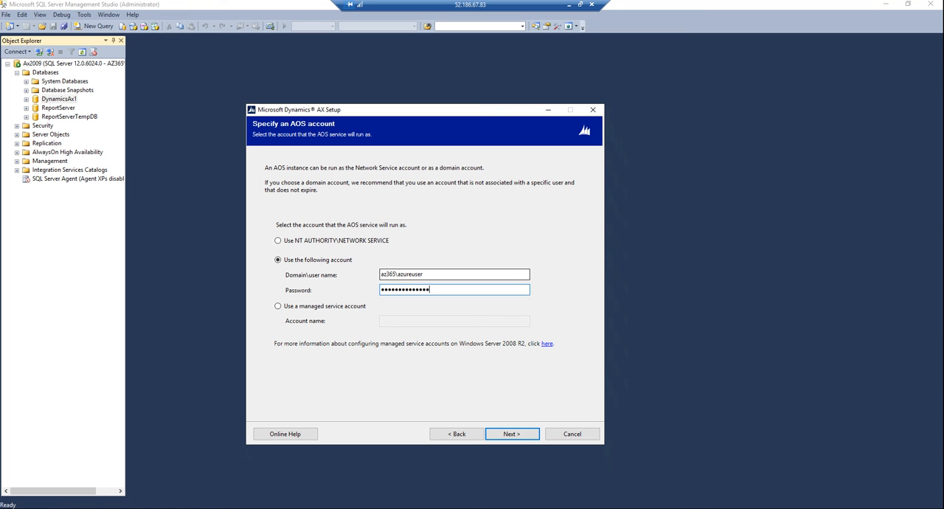
{"action": "left_click", "coordinate": [516, 434]}
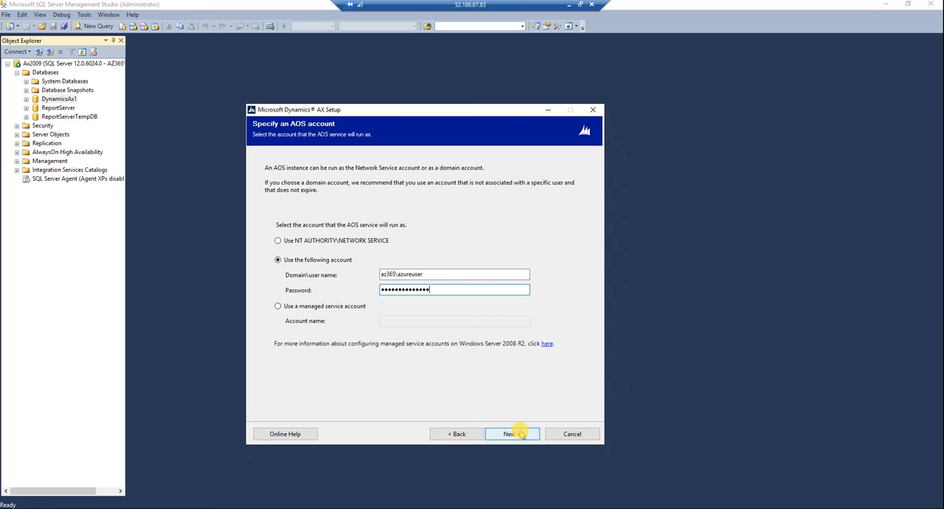
{"action": "left_click", "coordinate": [515, 297]}
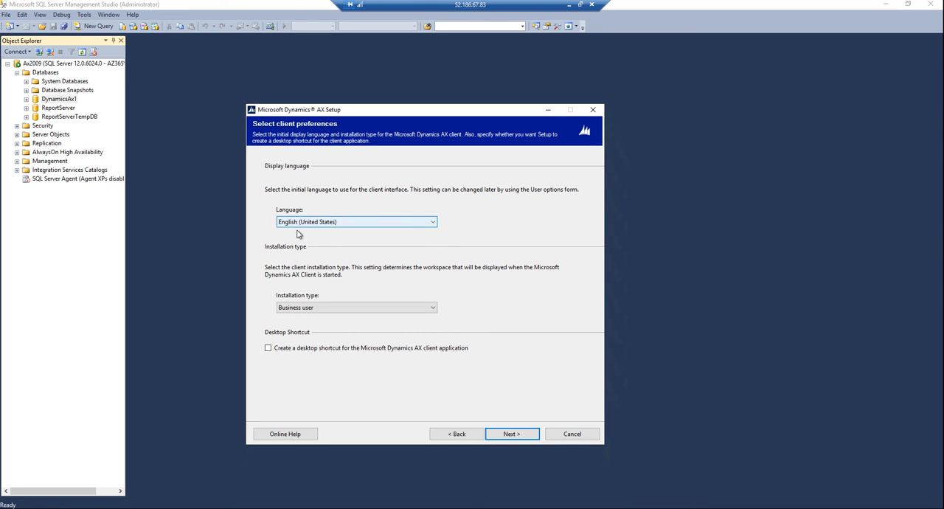
Step: Set the client installation type to Administrator, enable the desktop shortcut and proceed to prerequisite validation
{"action": "left_click", "coordinate": [299, 309]}
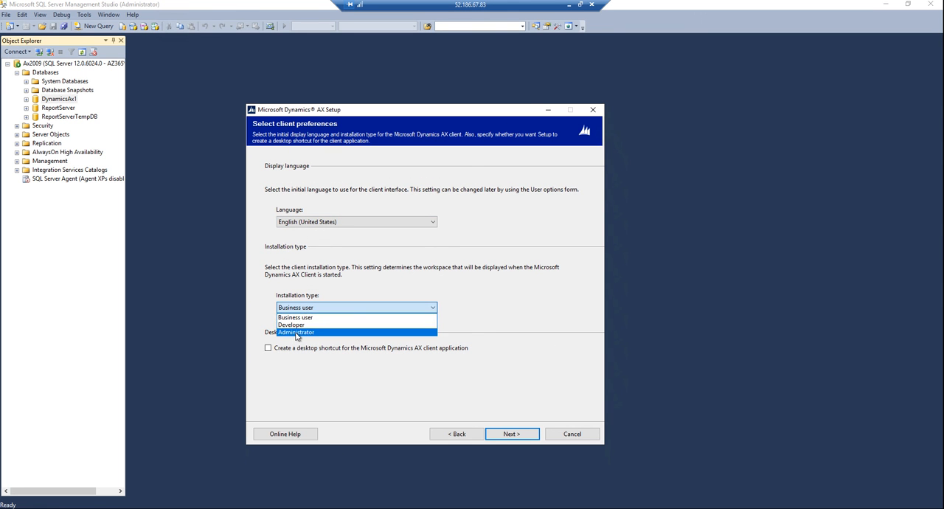
{"action": "left_click", "coordinate": [295, 332]}
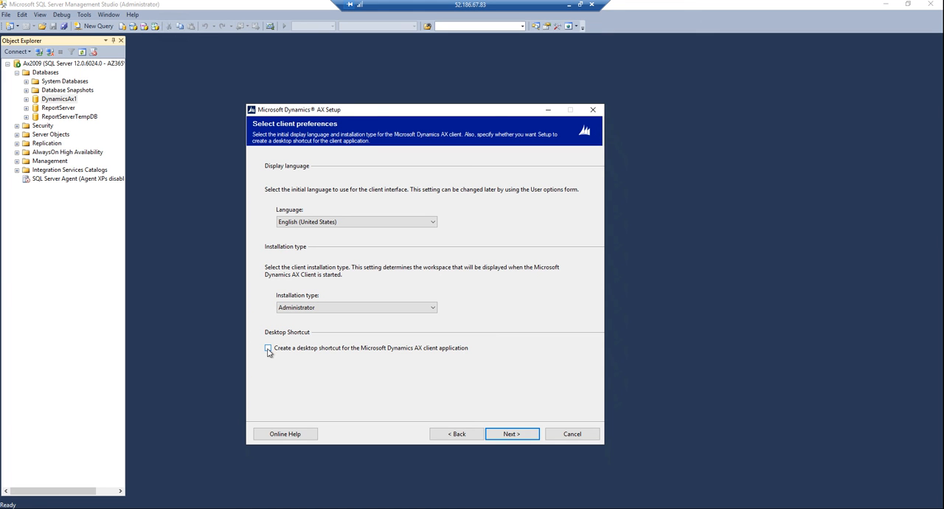
{"action": "left_click", "coordinate": [268, 351]}
{"action": "left_click", "coordinate": [512, 439]}
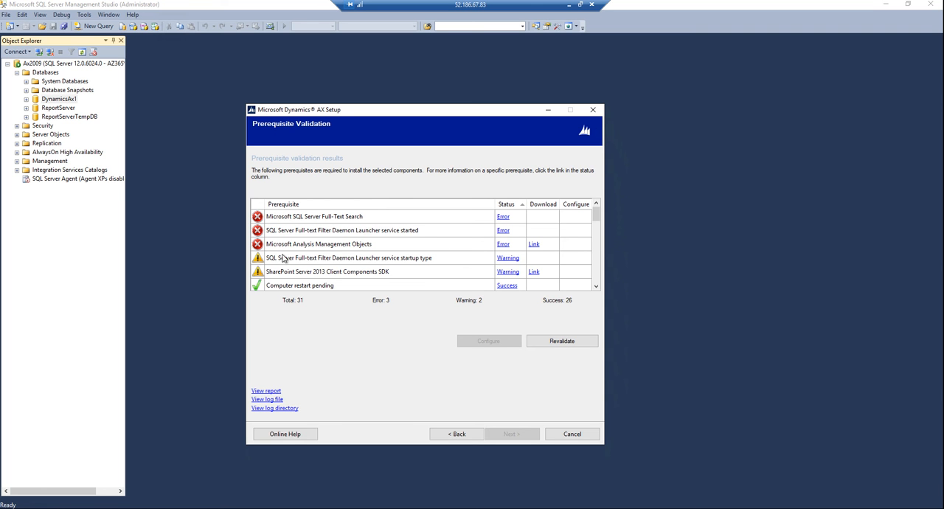
Step: Try the Microsoft Analysis Management Objects download link, then copy its address from Internet Explorer and open it in a new Google Chrome tab
{"action": "left_click", "coordinate": [534, 244]}
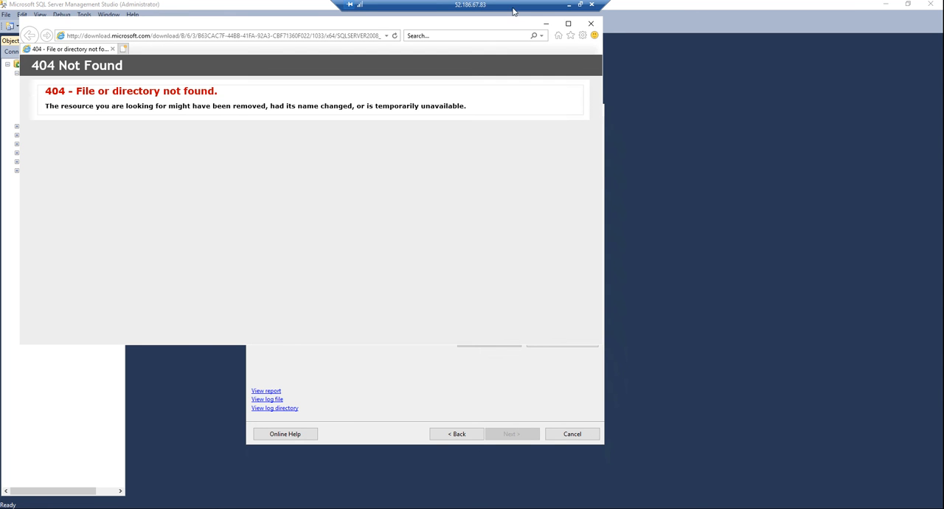
{"action": "left_click", "coordinate": [591, 23]}
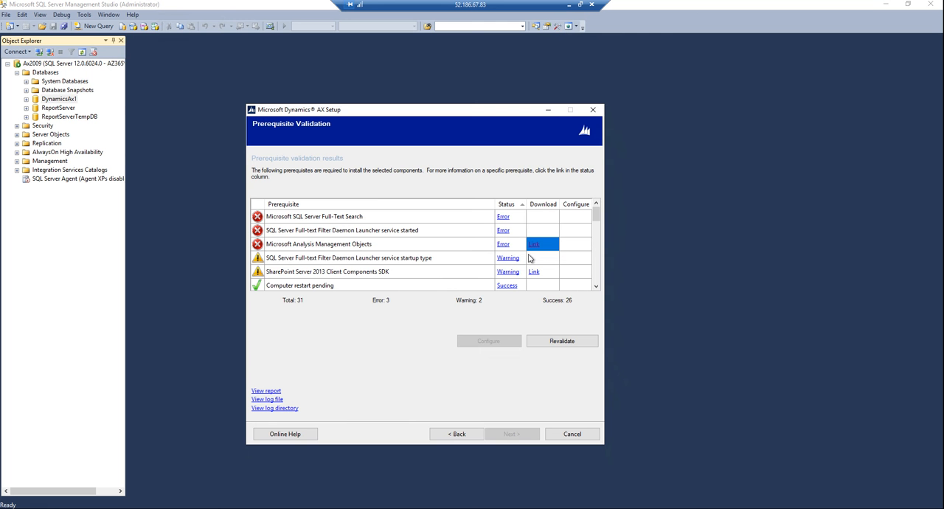
{"action": "left_click", "coordinate": [537, 247]}
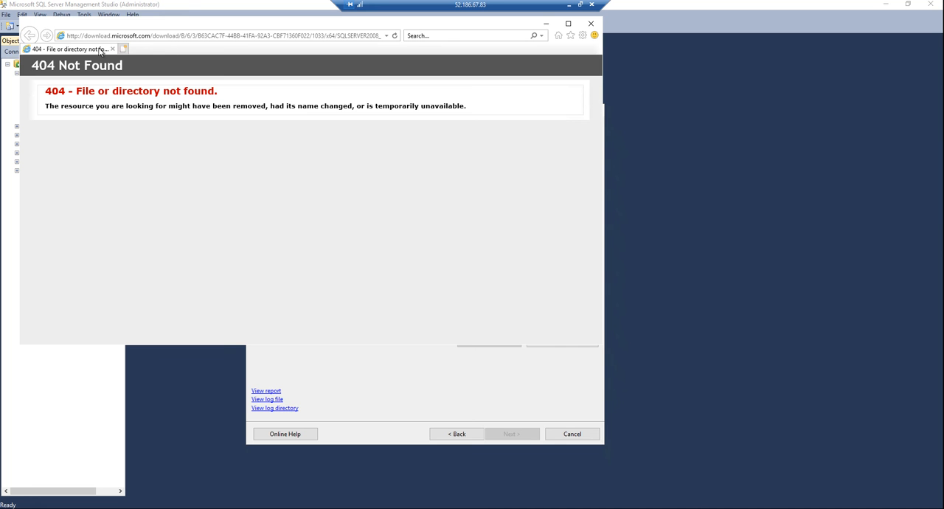
{"action": "left_click", "coordinate": [242, 35]}
{"action": "key", "text": "ctrl+c"}
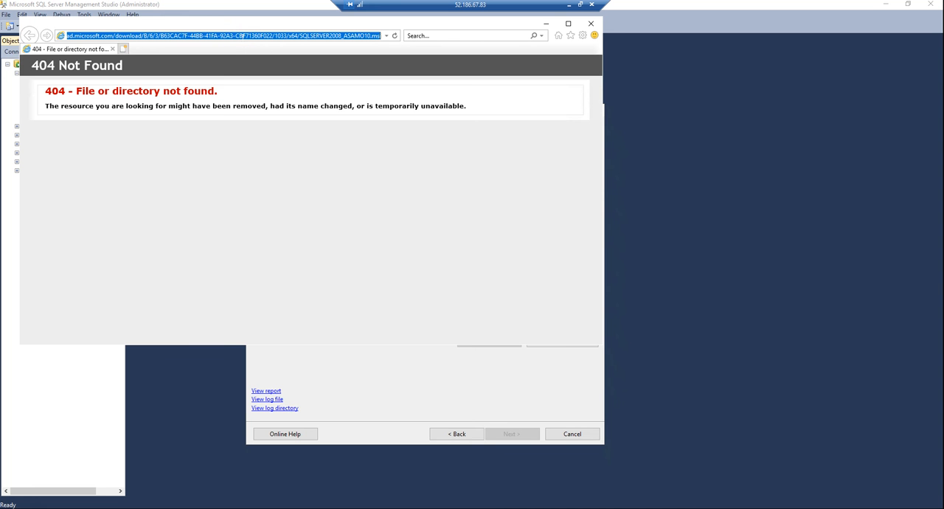
{"action": "key", "text": "Delete"}
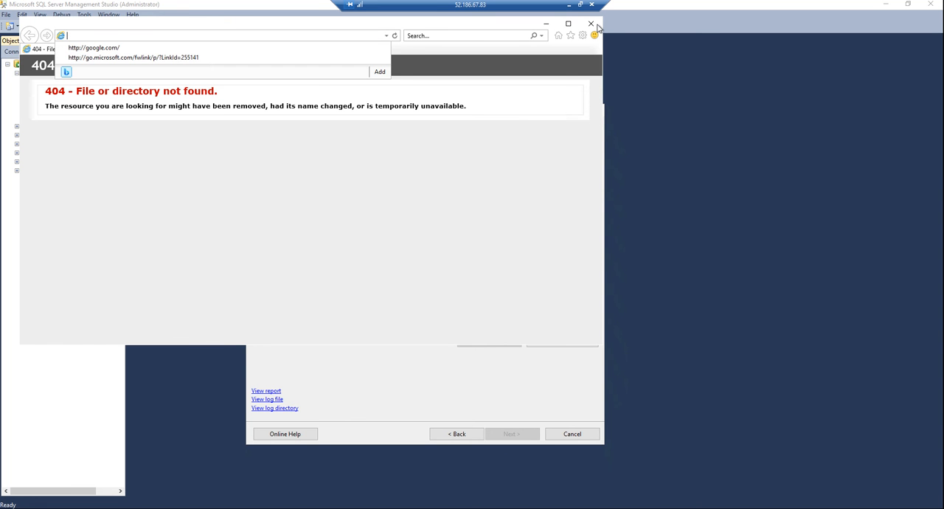
{"action": "left_click", "coordinate": [590, 23]}
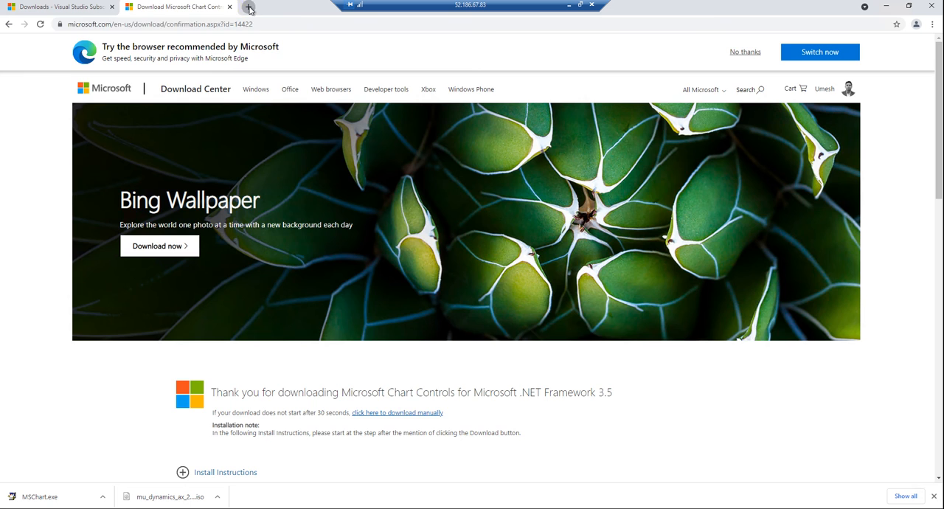
{"action": "left_click", "coordinate": [250, 7]}
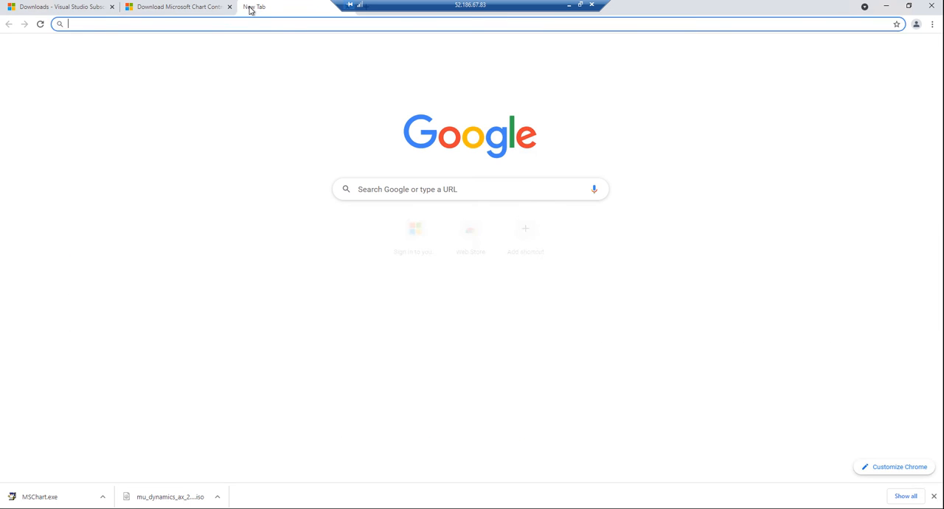
{"action": "key", "text": "ctrl+v"}
{"action": "key", "text": "Return"}
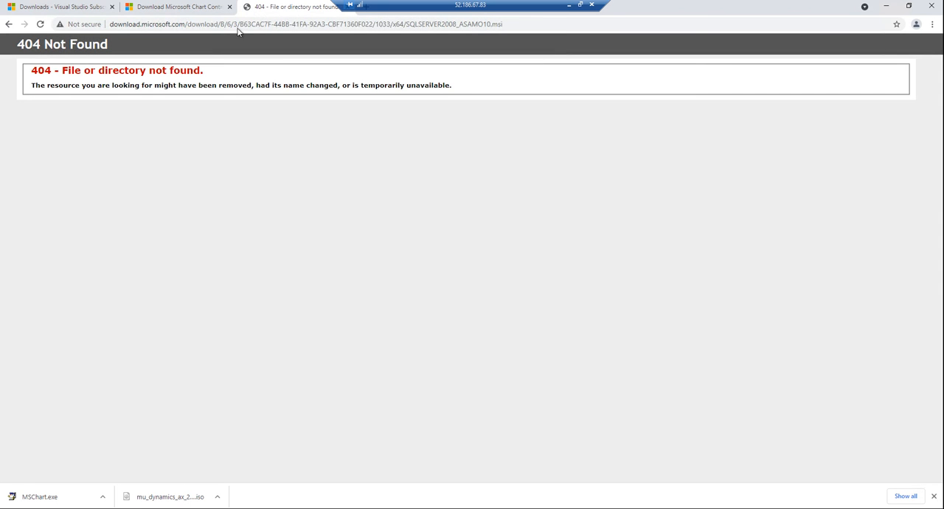
Step: Place the Chrome window beside the prerequisite list and search Google for "microsoft analysis management objects download"
{"action": "left_click", "coordinate": [402, 23]}
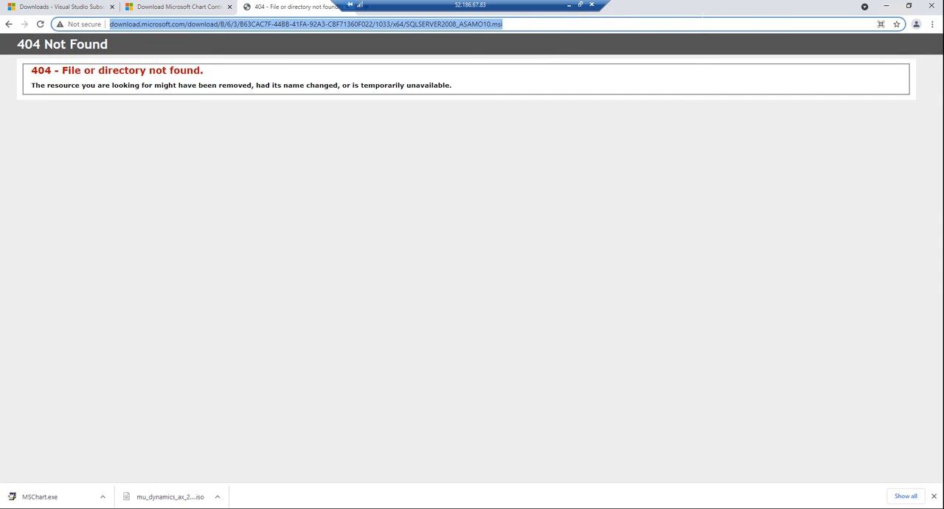
{"action": "left_click_drag", "start_coordinate": [700, 9], "coordinate": [769, 195]}
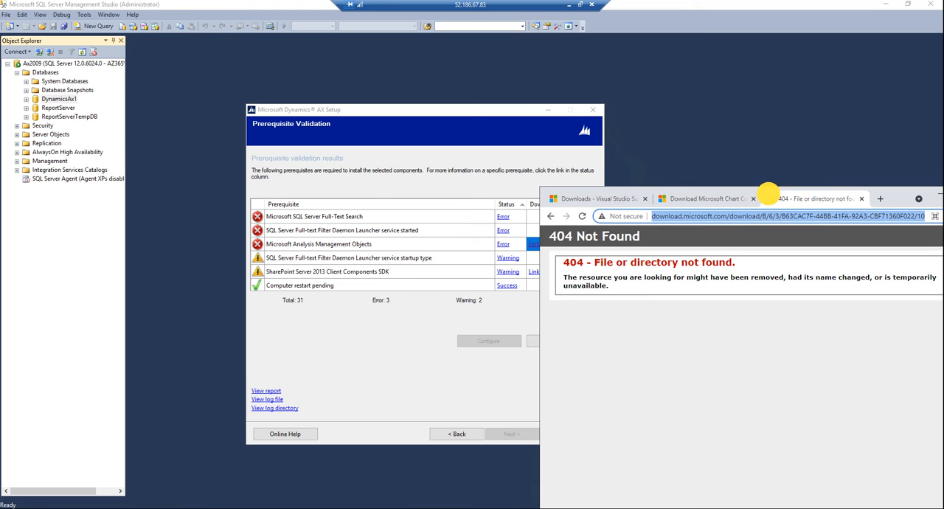
{"action": "type", "text": "Mci"}
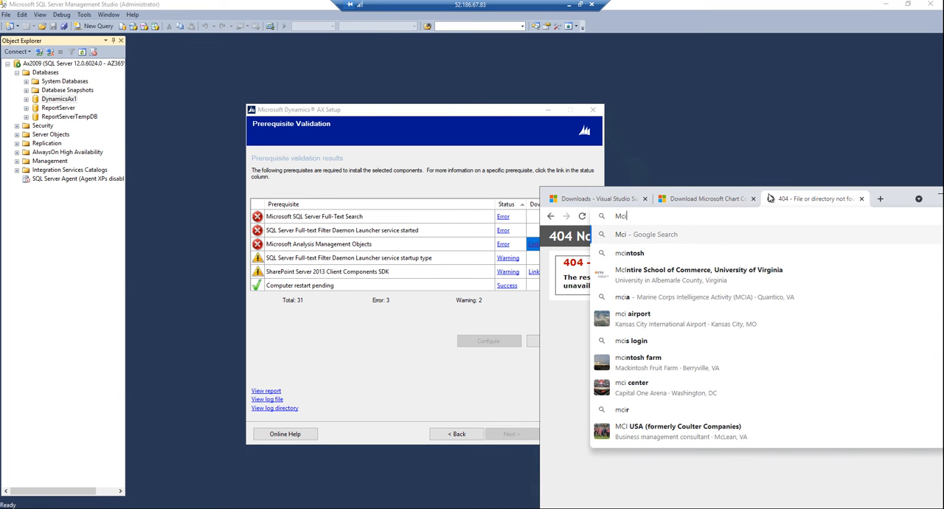
{"action": "key", "text": "BackSpace"}
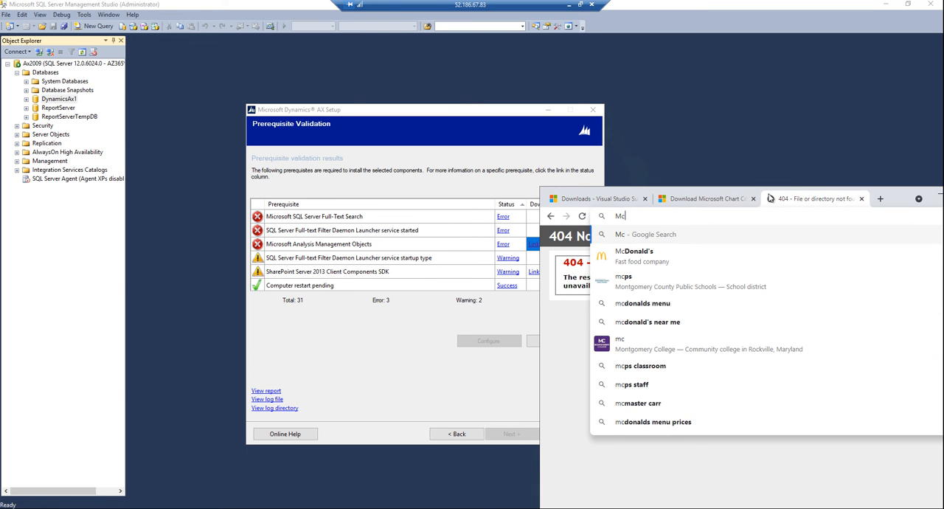
{"action": "key", "text": "BackSpace"}
{"action": "type", "text": "icrosoft"}
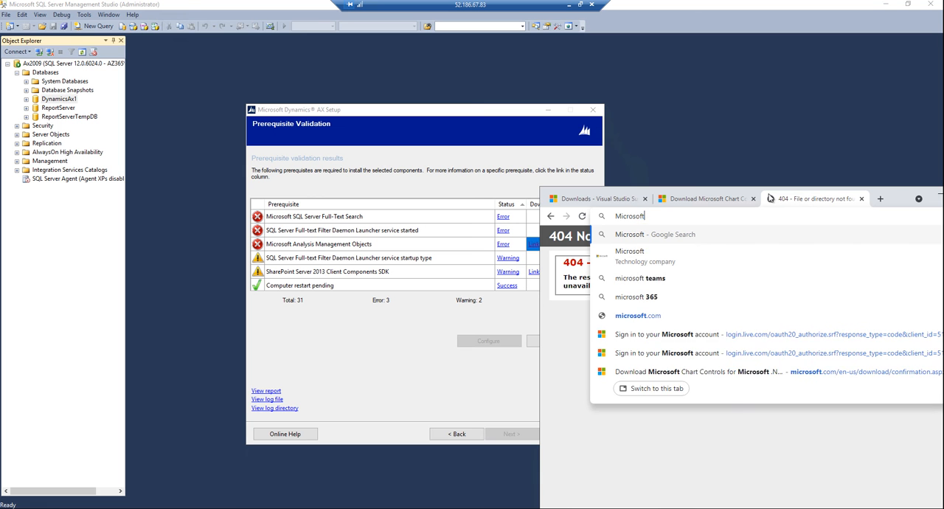
{"action": "type", "text": " An"}
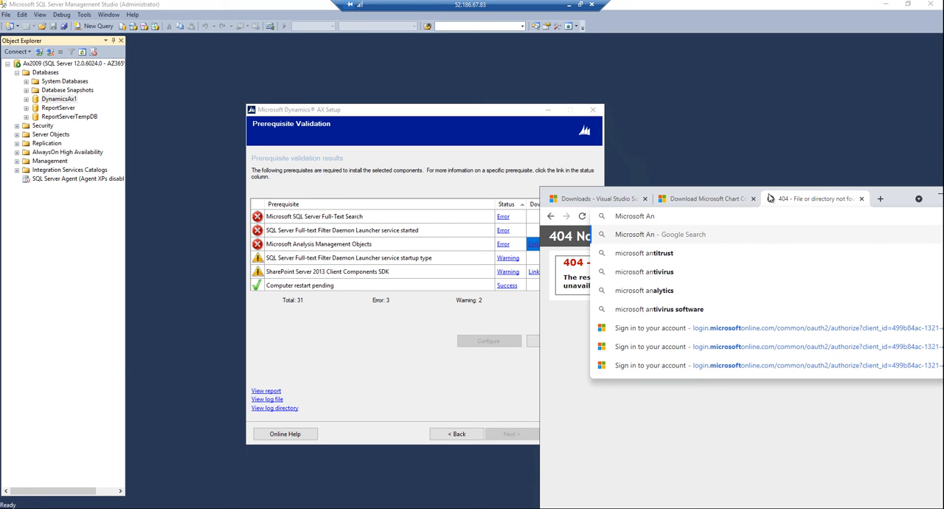
{"action": "type", "text": "aly"}
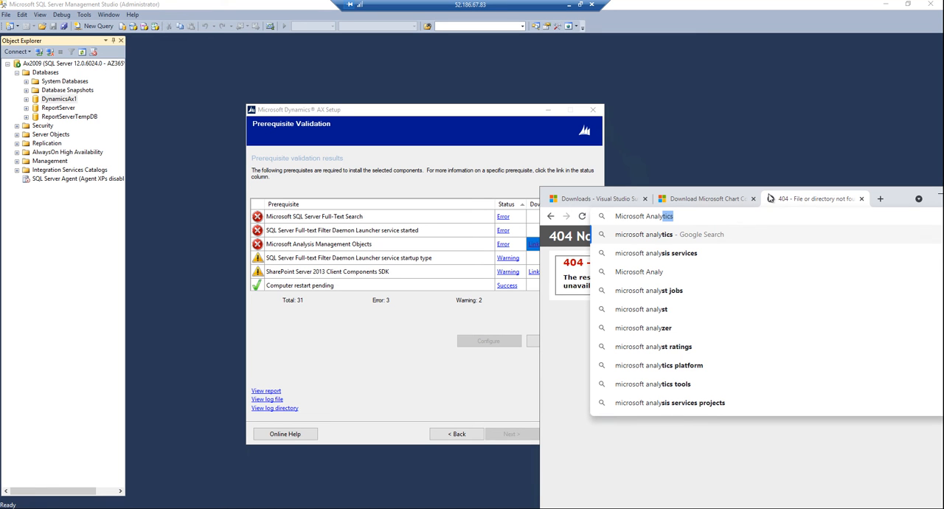
{"action": "key", "text": "Down"}
{"action": "key", "text": "BackSpace"}
{"action": "key", "text": "BackSpace"}
{"action": "key", "text": "BackSpace"}
{"action": "key", "text": "BackSpace"}
{"action": "key", "text": "BackSpace"}
{"action": "key", "text": "BackSpace"}
{"action": "key", "text": "BackSpace"}
{"action": "key", "text": "BackSpace"}
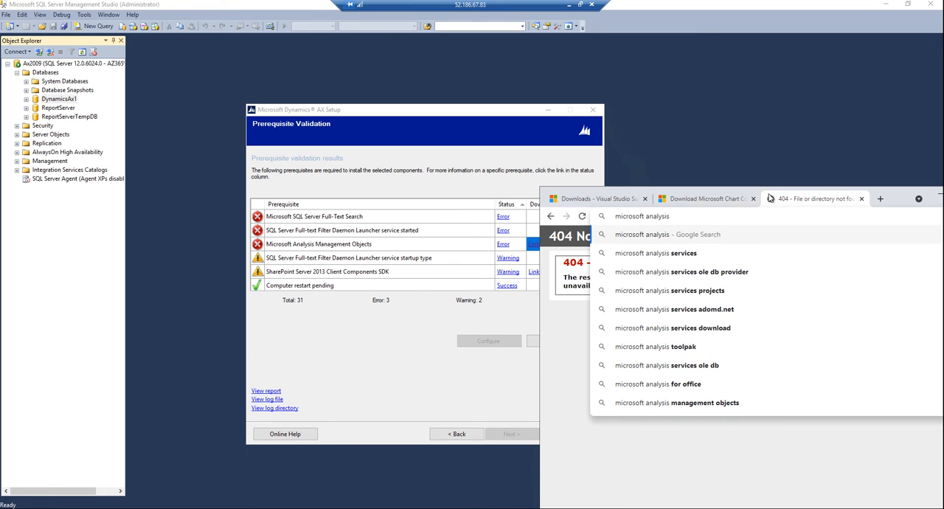
{"action": "type", "text": "manage"}
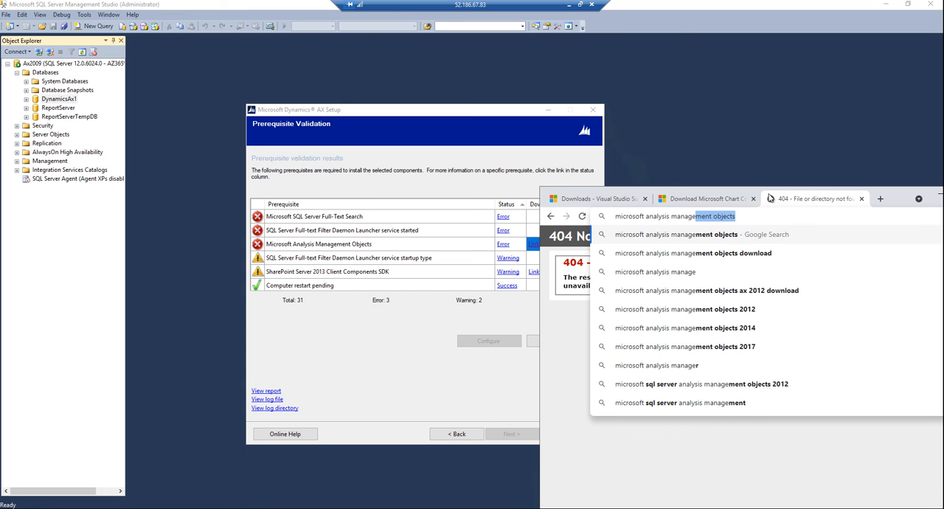
{"action": "key", "text": "Down"}
{"action": "key", "text": "Down"}
{"action": "key", "text": "Return"}
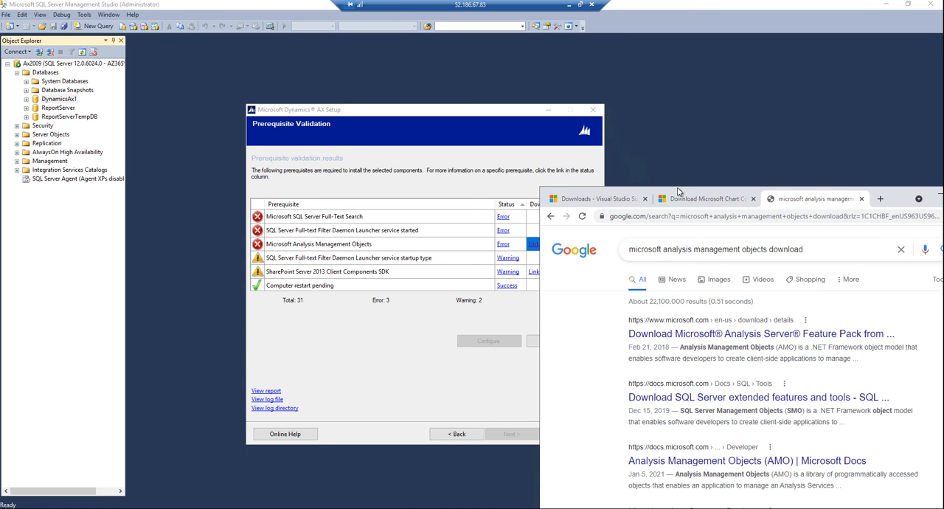
Step: Open the first three Analysis Management Objects search results in new tabs and show the Analysis Server Feature Pack page in a maximized window
{"action": "middle_click", "coordinate": [770, 338]}
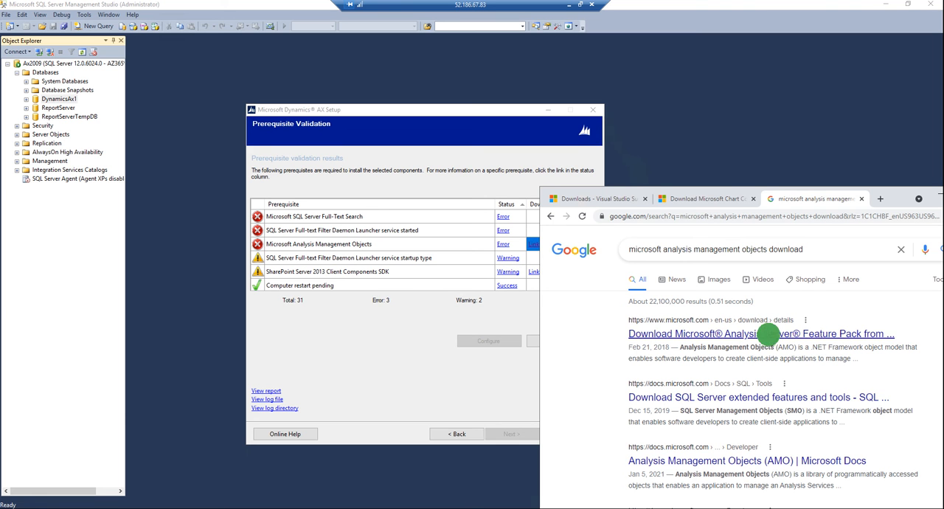
{"action": "middle_click", "coordinate": [730, 399]}
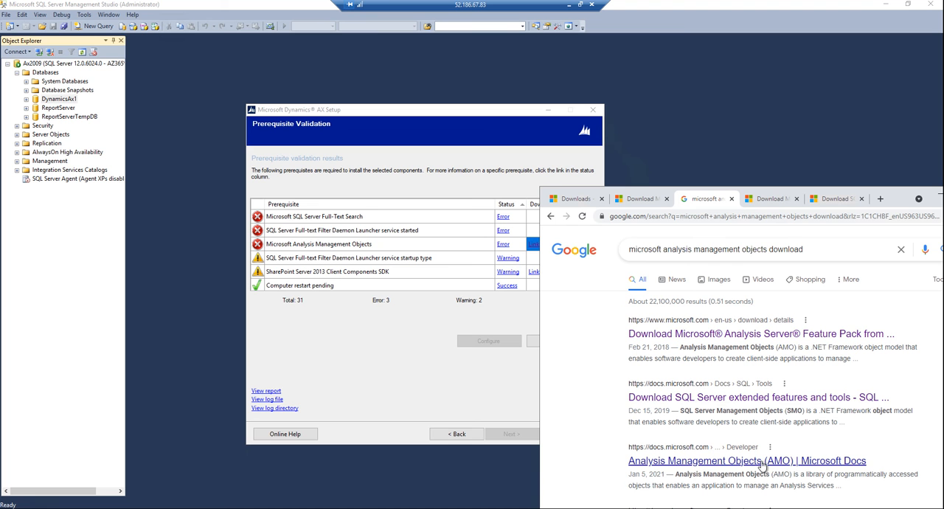
{"action": "middle_click", "coordinate": [707, 461]}
{"action": "left_click", "coordinate": [759, 204]}
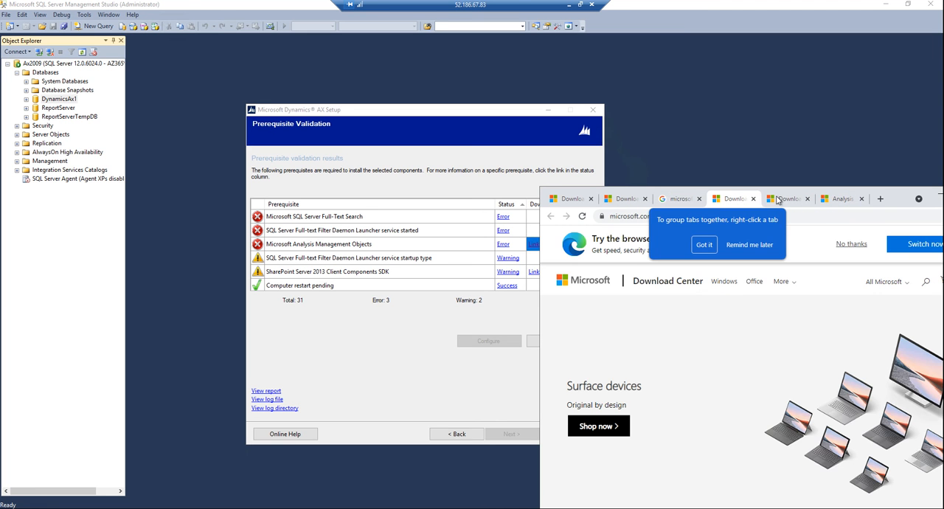
{"action": "left_click_drag", "start_coordinate": [896, 196], "coordinate": [685, 130]}
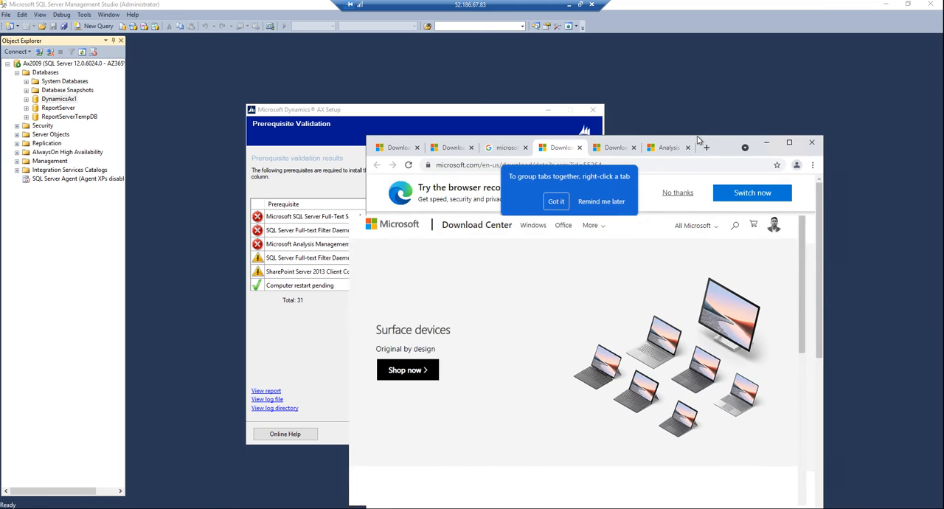
{"action": "left_click", "coordinate": [750, 129]}
Step: Download all six Microsoft Analysis Server Feature Pack installers in English and allow the site to download multiple files
{"action": "scroll", "coordinate": [388, 362], "scroll_direction": "down", "scroll_amount": 1}
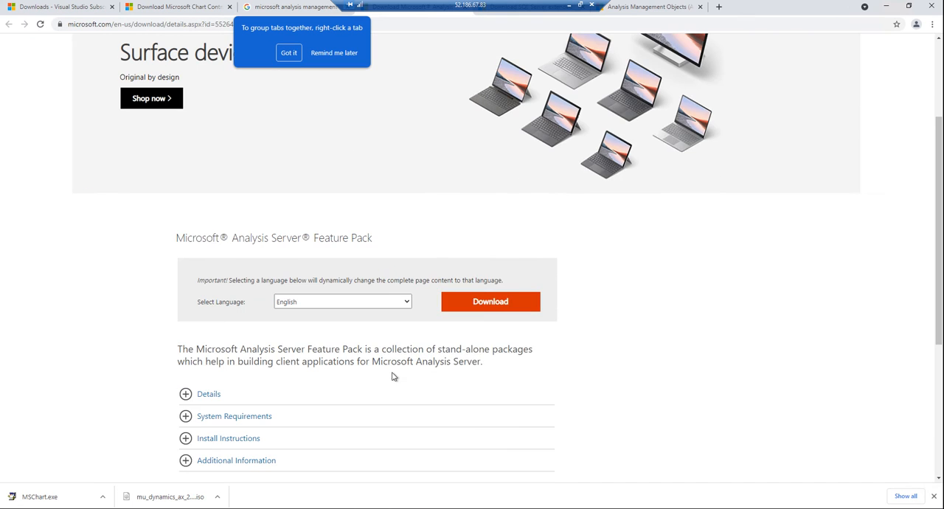
{"action": "left_click", "coordinate": [476, 303]}
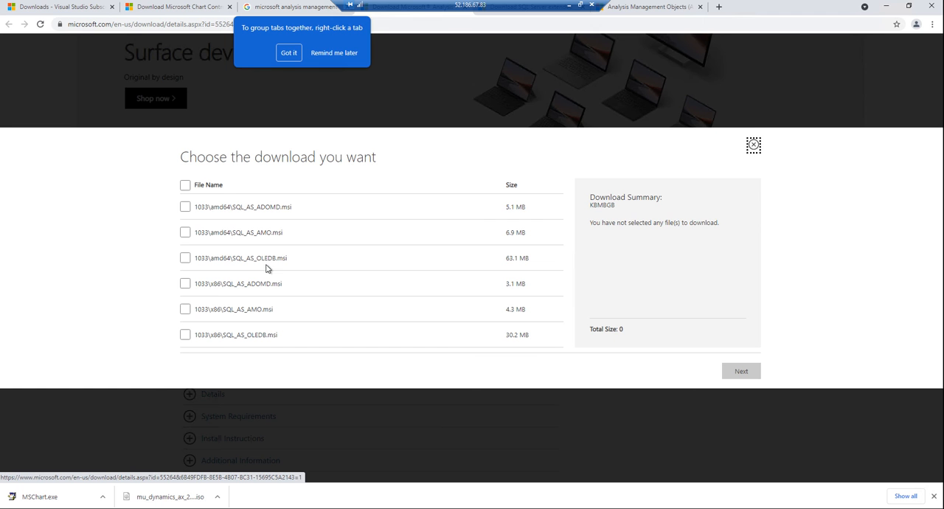
{"action": "left_click", "coordinate": [185, 184]}
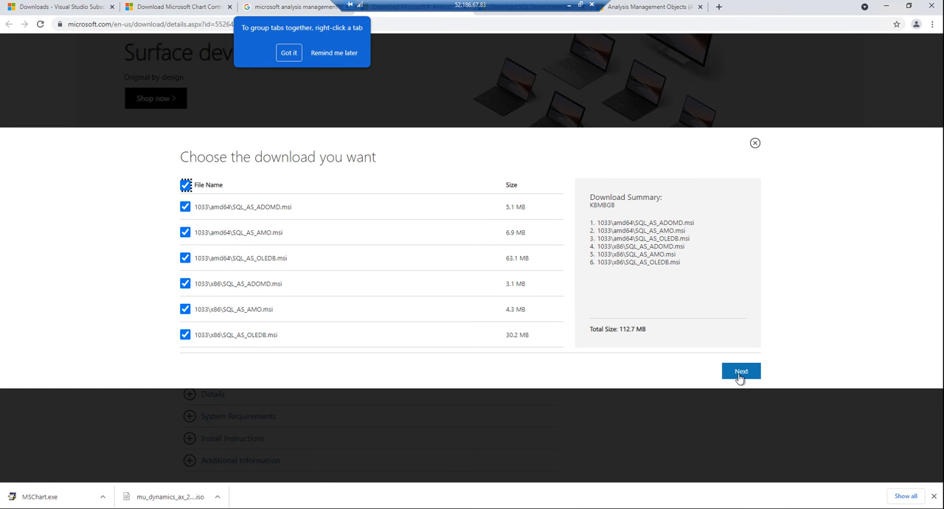
{"action": "left_click", "coordinate": [740, 372]}
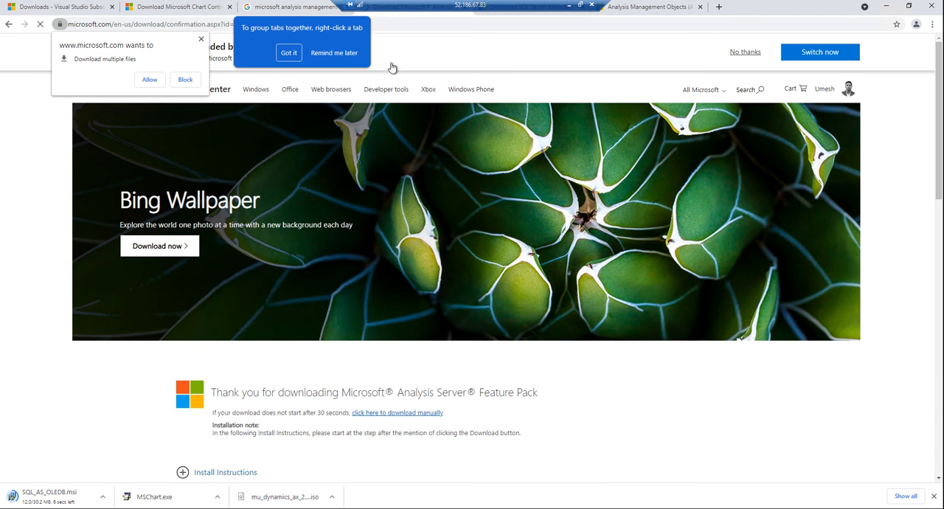
{"action": "left_click", "coordinate": [148, 80]}
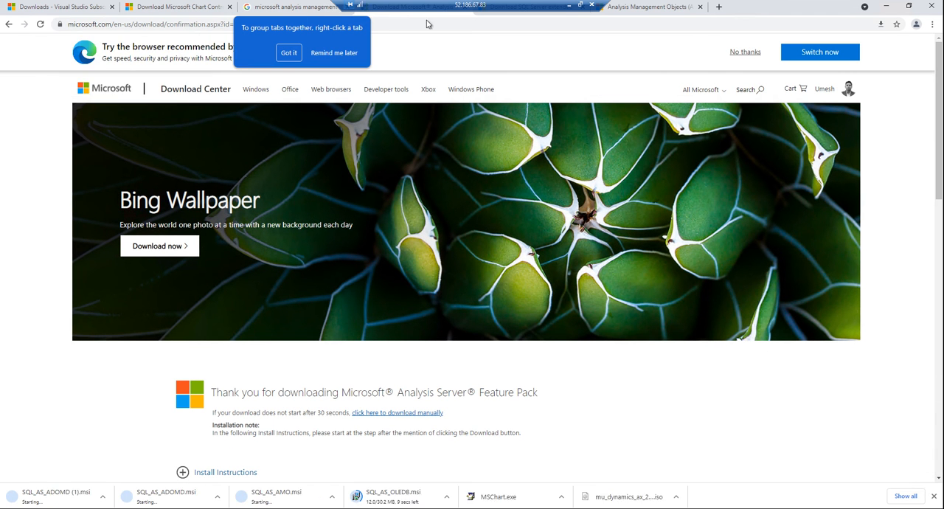
Step: Review the SQL Server extended features and Analysis Management Objects (AMO) documentation pages for a relevant download
{"action": "double_click", "coordinate": [753, 5]}
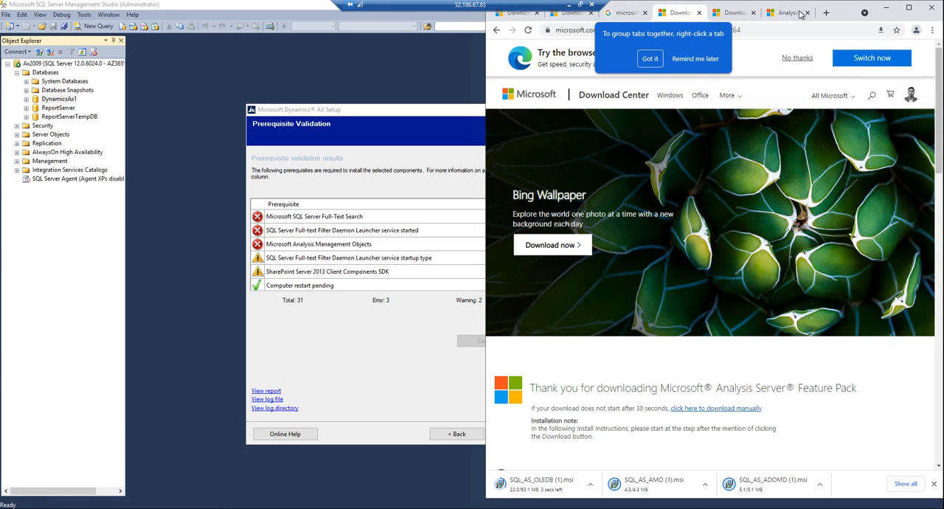
{"action": "left_click", "coordinate": [725, 16]}
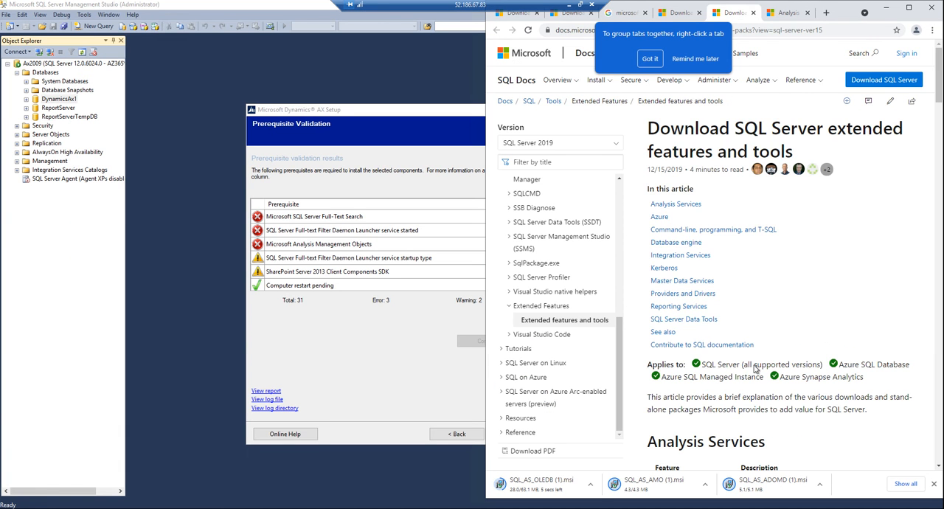
{"action": "scroll", "coordinate": [758, 383], "scroll_direction": "down", "scroll_amount": 4}
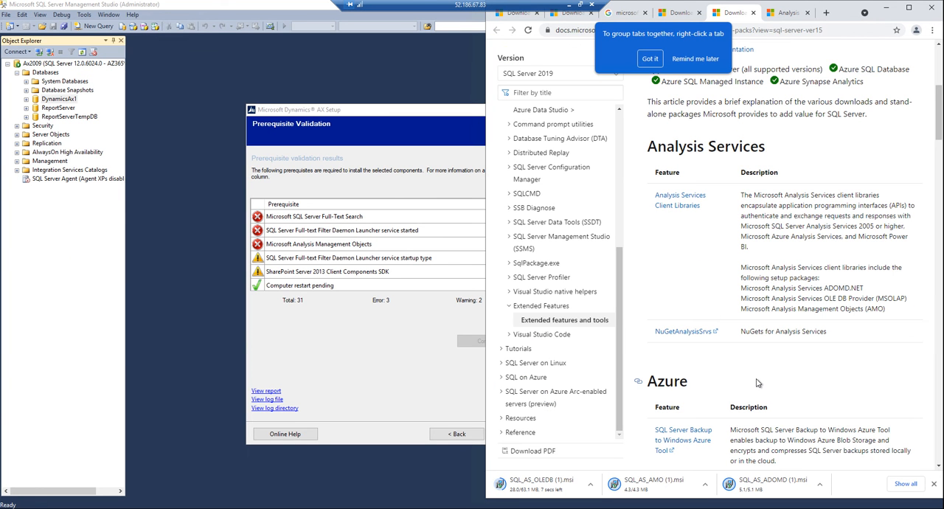
{"action": "scroll", "coordinate": [758, 383], "scroll_direction": "down", "scroll_amount": 4}
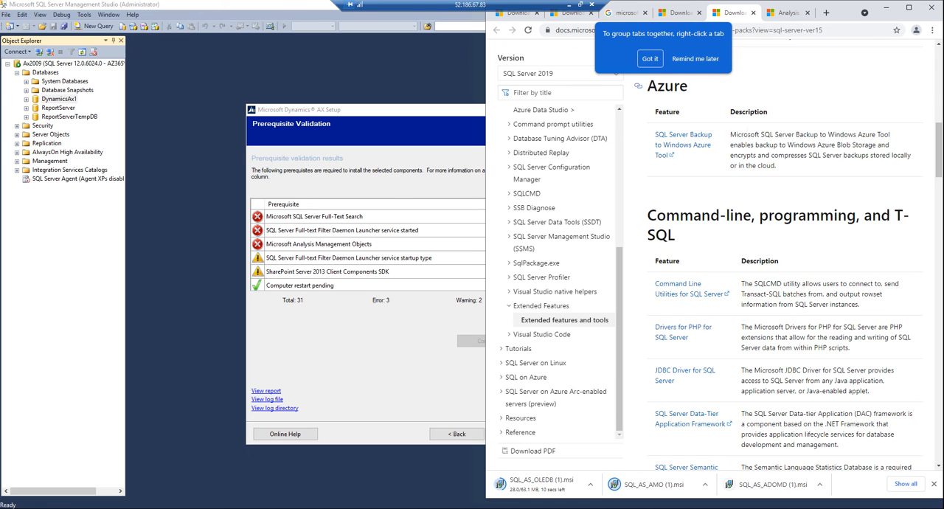
{"action": "left_click", "coordinate": [776, 14]}
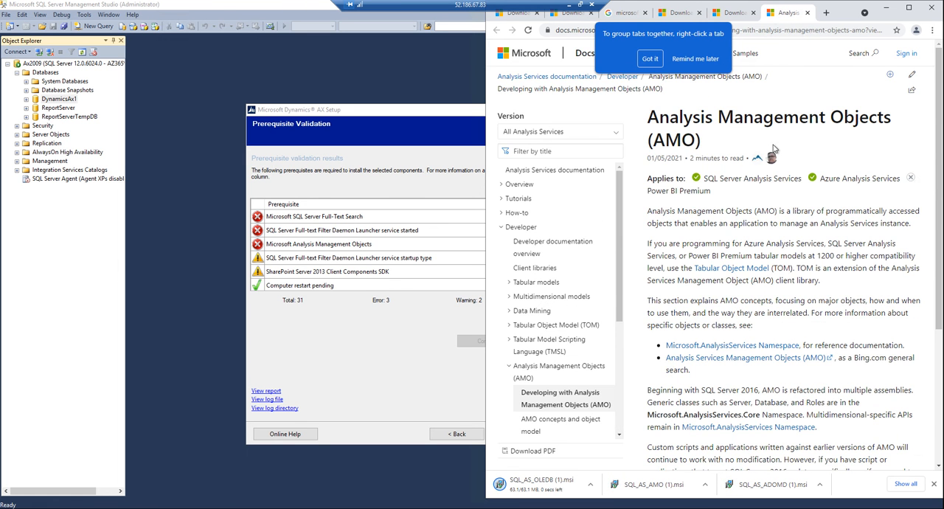
{"action": "left_click", "coordinate": [909, 7]}
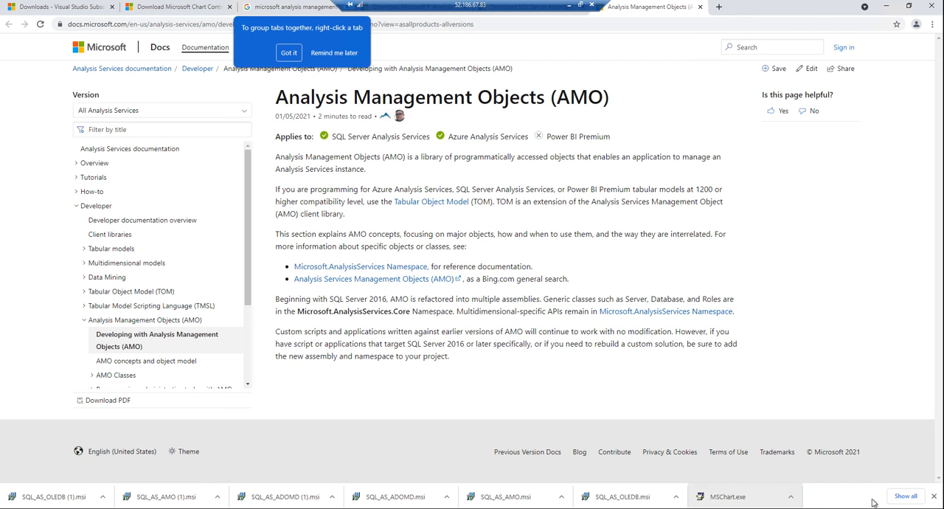
Step: Locate SQL_AS_ADOMD (1) in the Downloads folder and run its installation of Microsoft SQL Server 2016 ADOMD.NET, accepting the license terms
{"action": "left_click", "coordinate": [897, 497]}
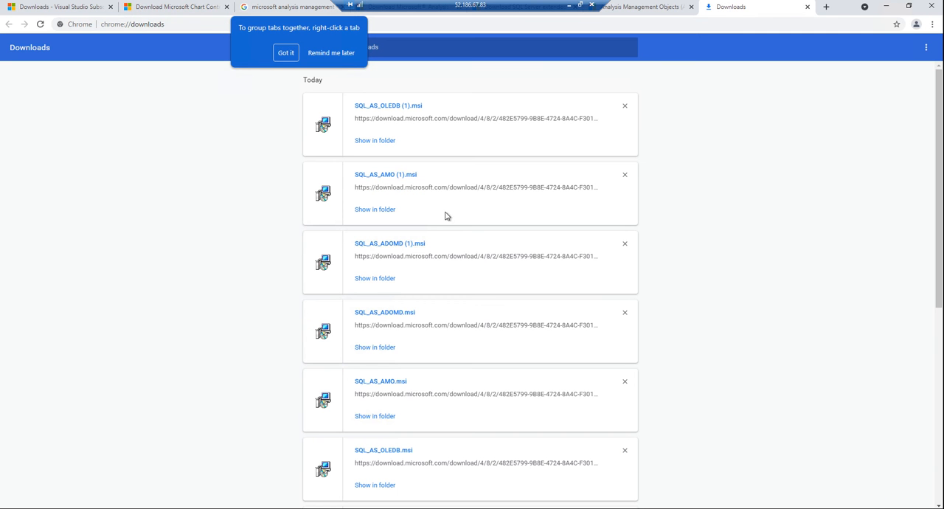
{"action": "left_click", "coordinate": [383, 280]}
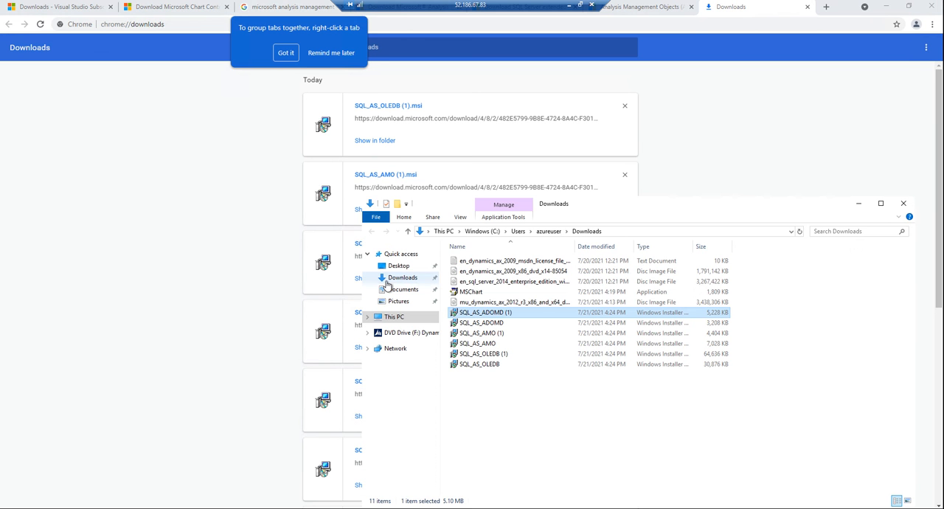
{"action": "right_click", "coordinate": [493, 313]}
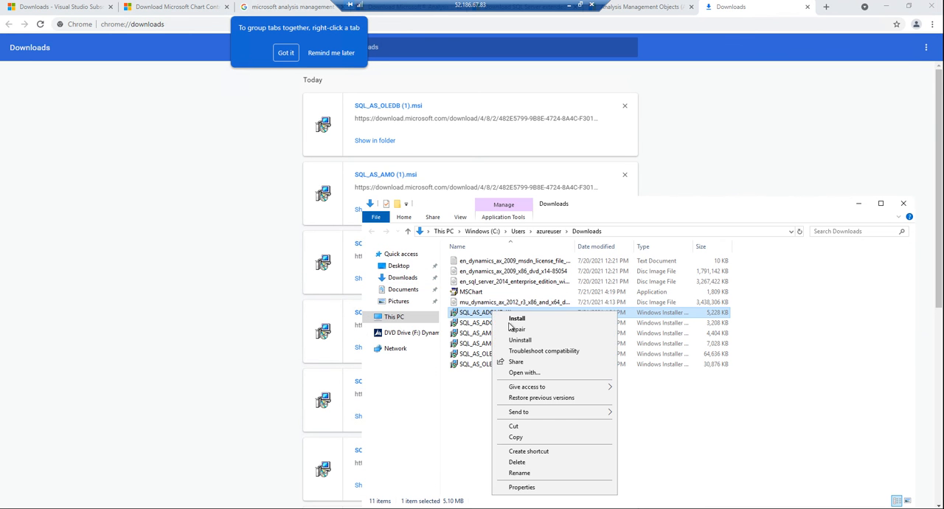
{"action": "left_click", "coordinate": [512, 319]}
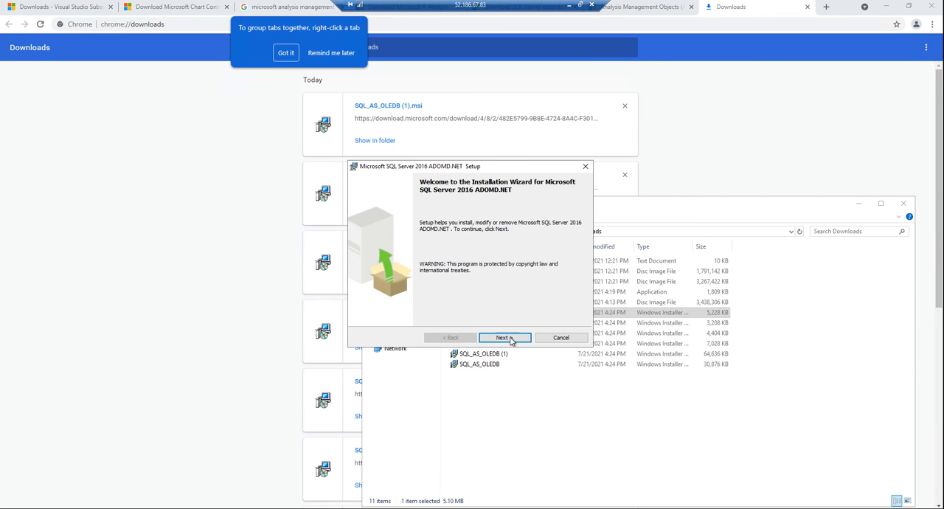
{"action": "left_click", "coordinate": [504, 338]}
{"action": "left_click", "coordinate": [426, 302]}
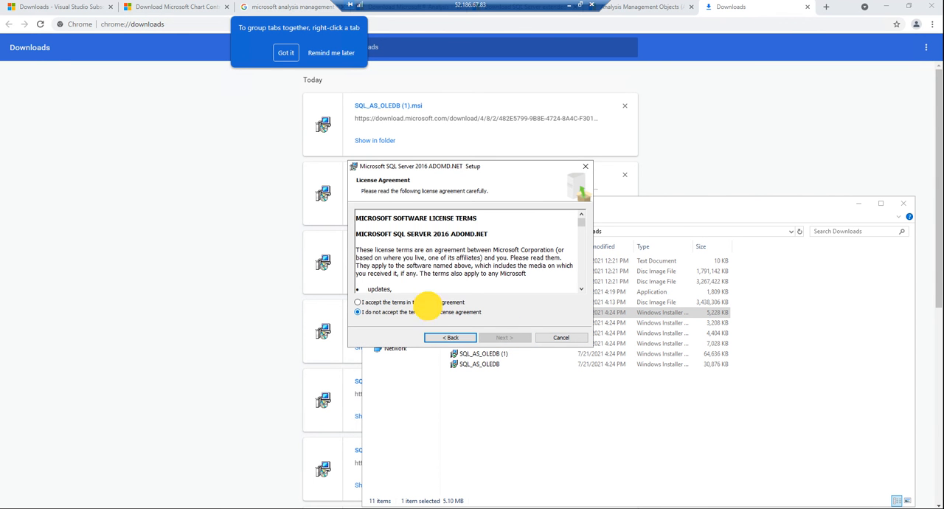
{"action": "left_click", "coordinate": [505, 338]}
{"action": "left_click", "coordinate": [506, 340]}
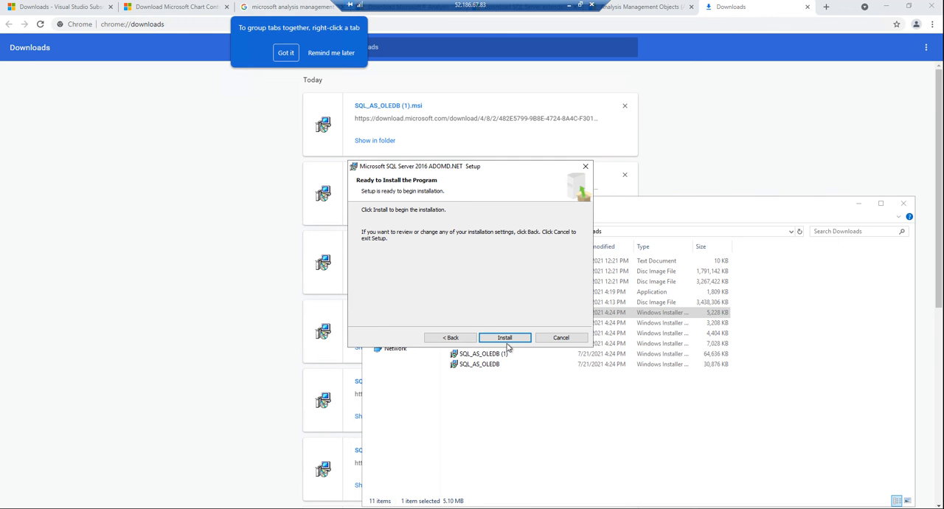
{"action": "left_click", "coordinate": [506, 340]}
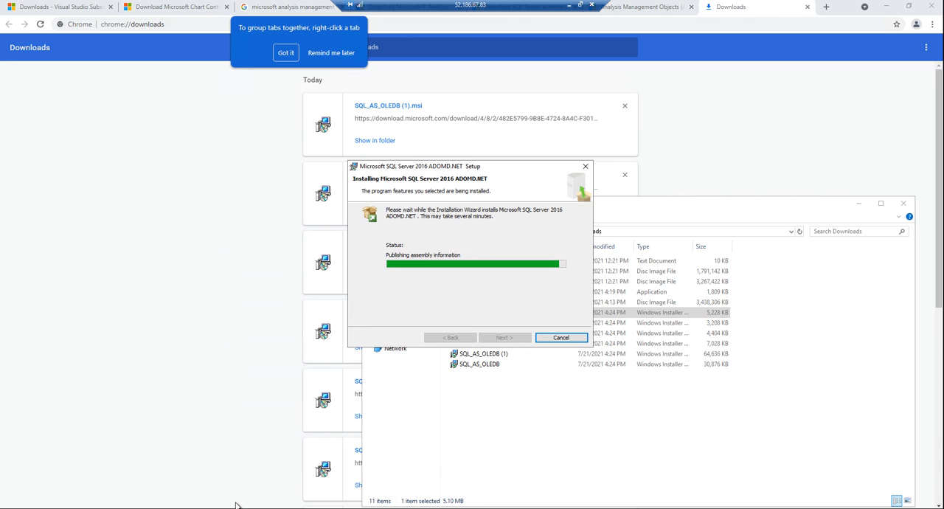
Step: Move the Microsoft Dynamics AX Setup window aside, finish the ADOMD.NET installer and revalidate the prerequisites
{"action": "mouse_move", "coordinate": [226, 508]}
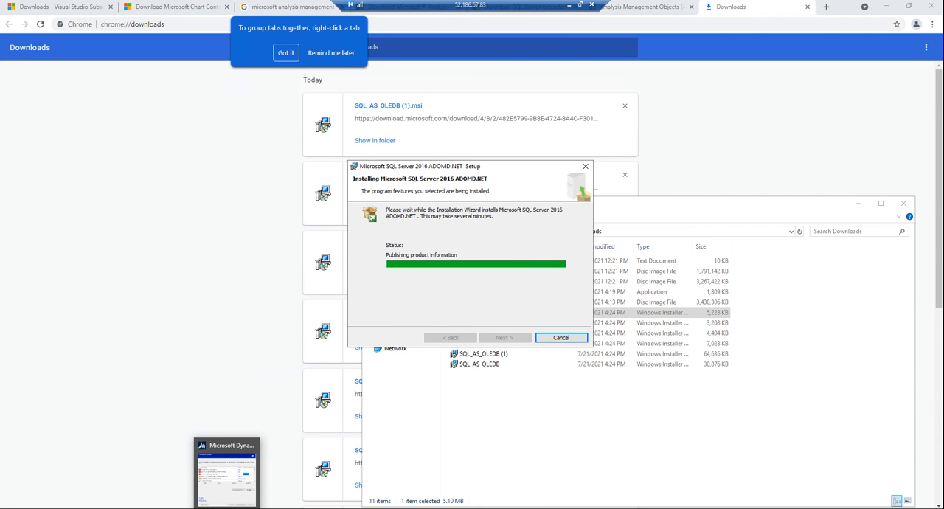
{"action": "left_click", "coordinate": [227, 472]}
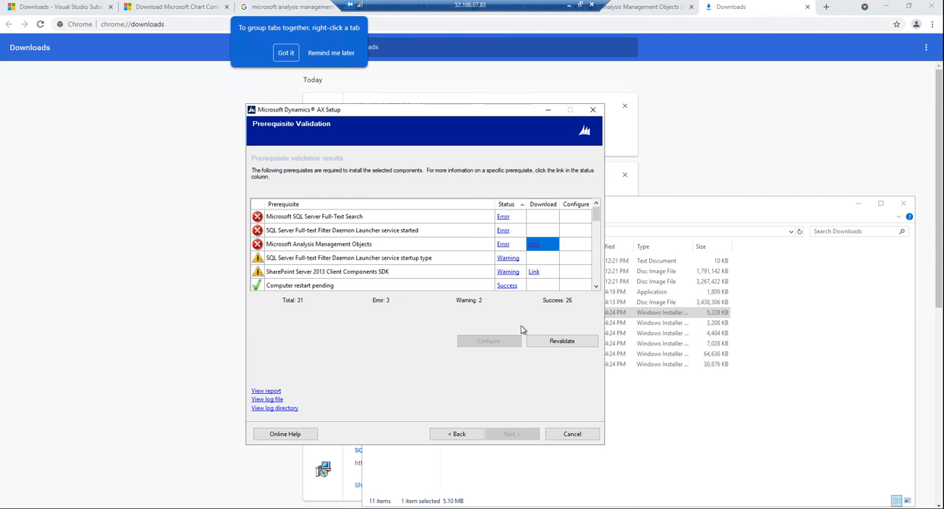
{"action": "left_click", "coordinate": [582, 347]}
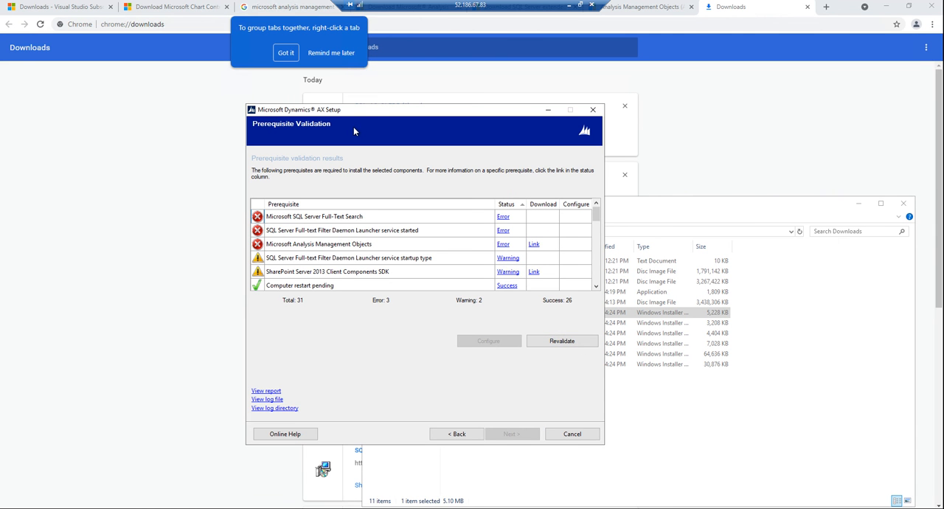
{"action": "left_click_drag", "start_coordinate": [336, 110], "coordinate": [150, 108]}
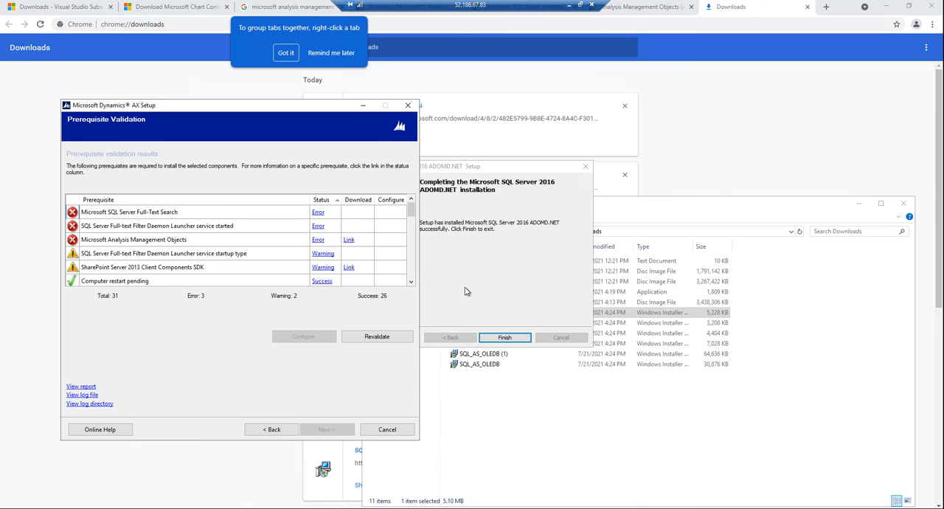
{"action": "left_click", "coordinate": [505, 337]}
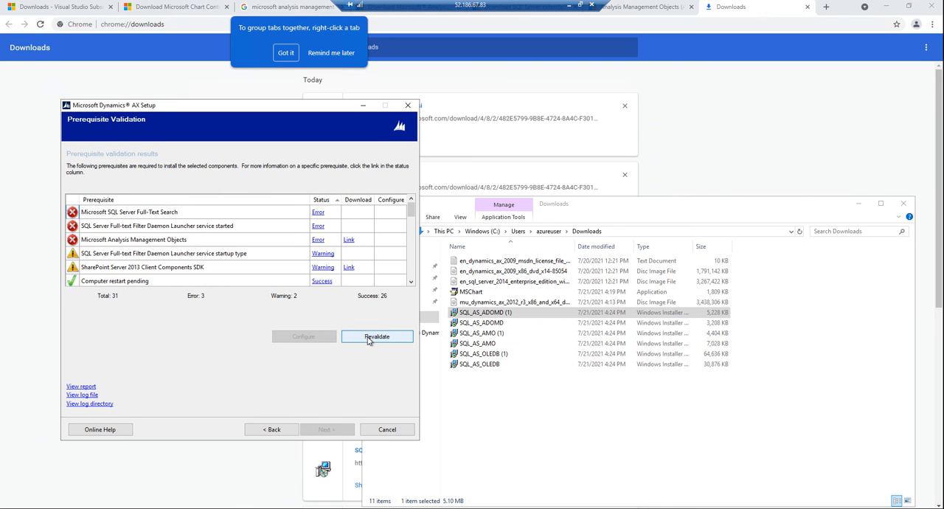
{"action": "left_click", "coordinate": [371, 338]}
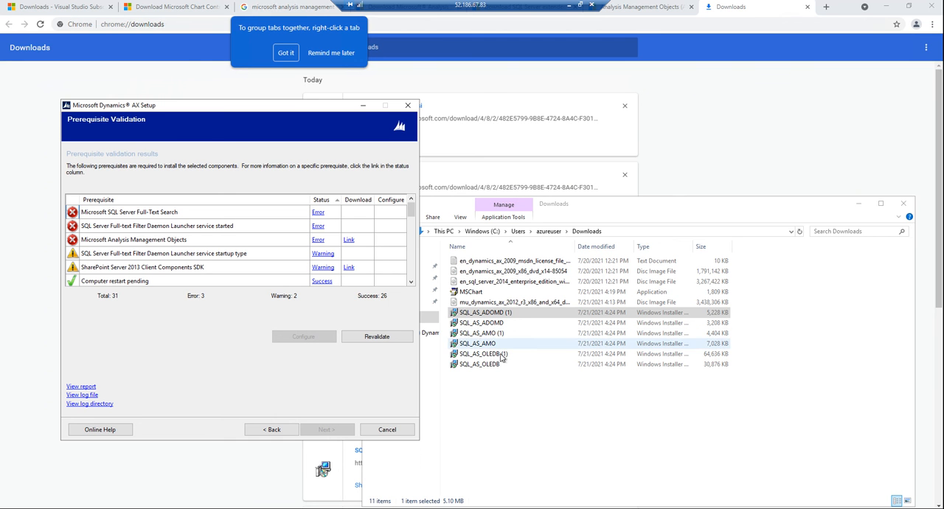
Step: Install the Microsoft AS OLE DB Provider for SQL Server 2016 from SQL_AS_OLEDB, accepting the license terms, and revalidate the AX prerequisites
{"action": "right_click", "coordinate": [488, 369]}
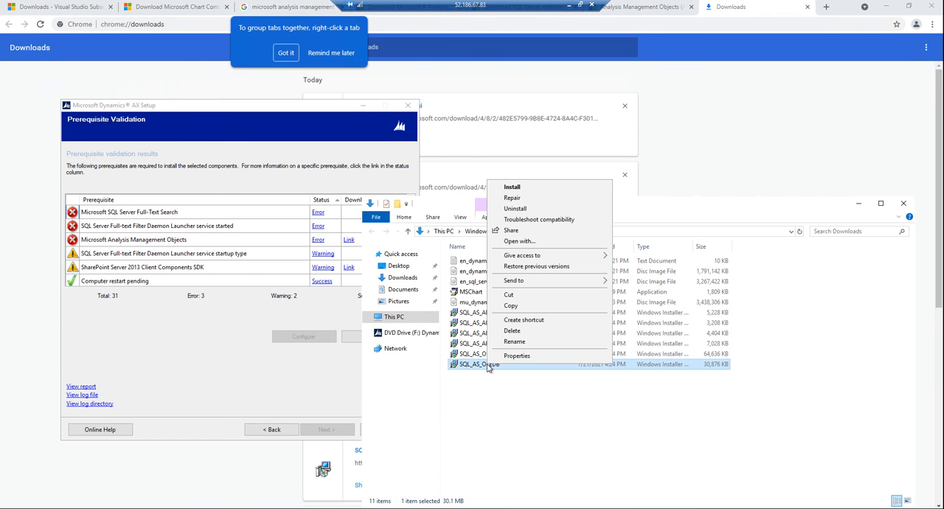
{"action": "left_click", "coordinate": [522, 189]}
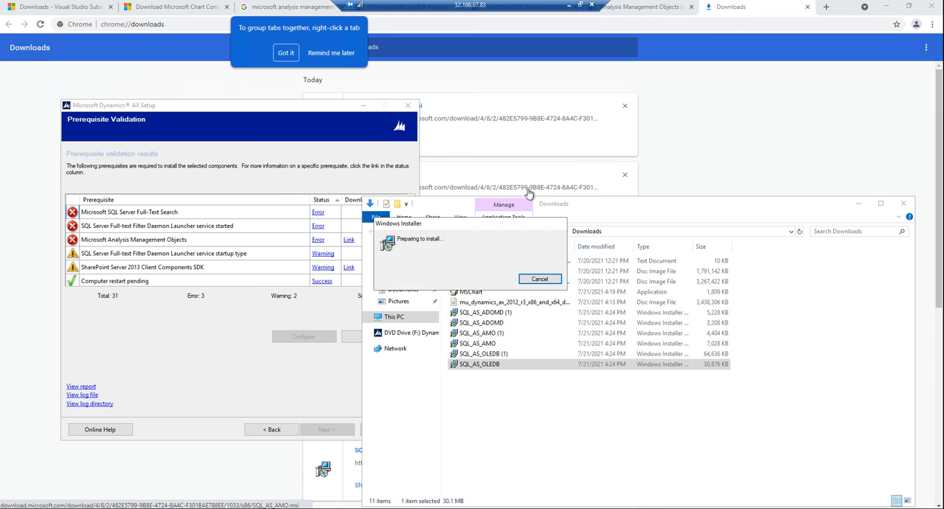
{"action": "left_click", "coordinate": [504, 337]}
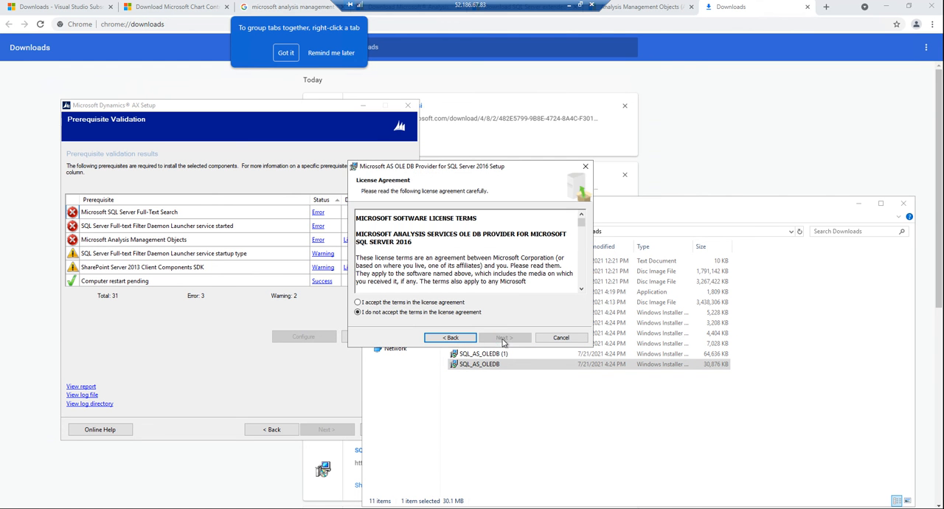
{"action": "left_click", "coordinate": [413, 303]}
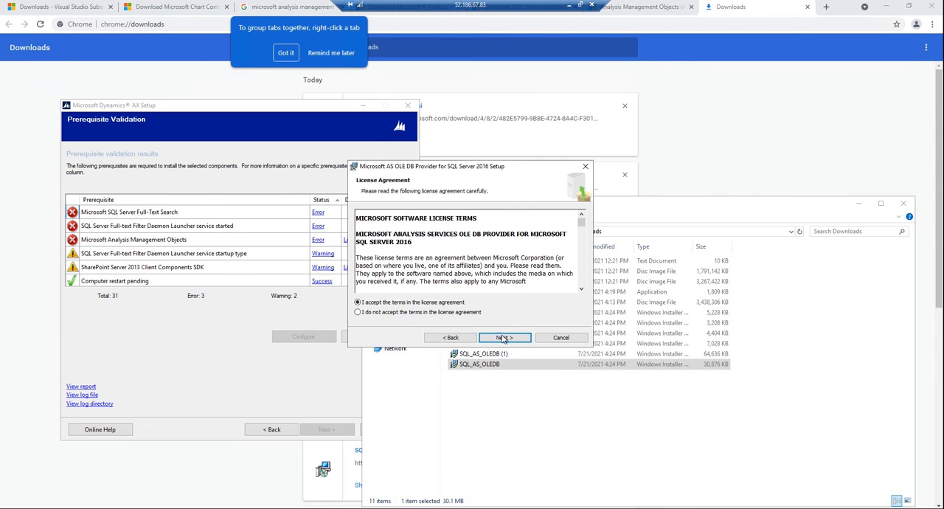
{"action": "left_click", "coordinate": [504, 337]}
{"action": "left_click", "coordinate": [504, 337]}
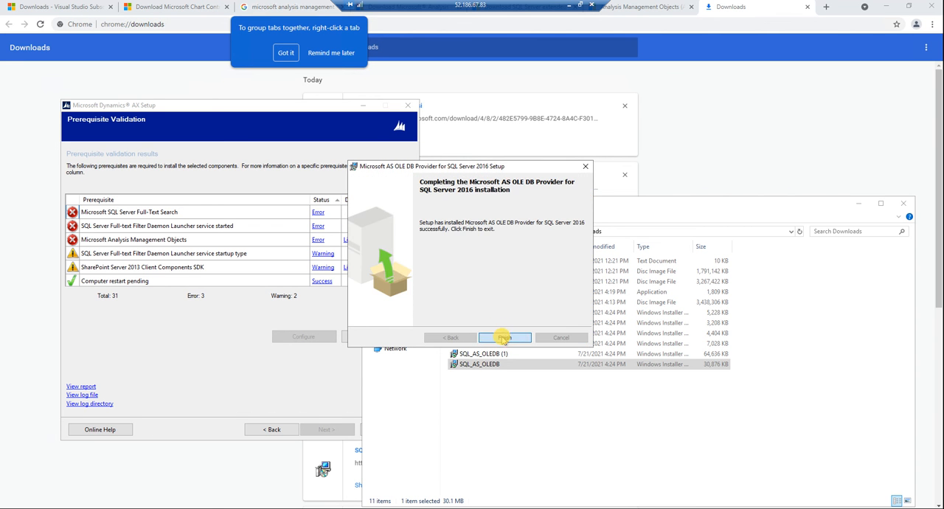
{"action": "left_click", "coordinate": [504, 337]}
{"action": "left_click", "coordinate": [347, 342]}
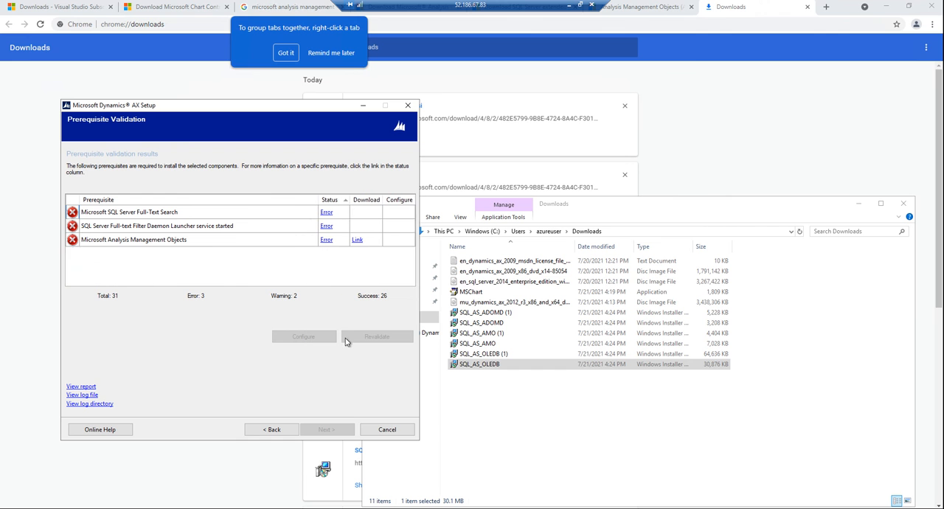
{"action": "left_click", "coordinate": [355, 341]}
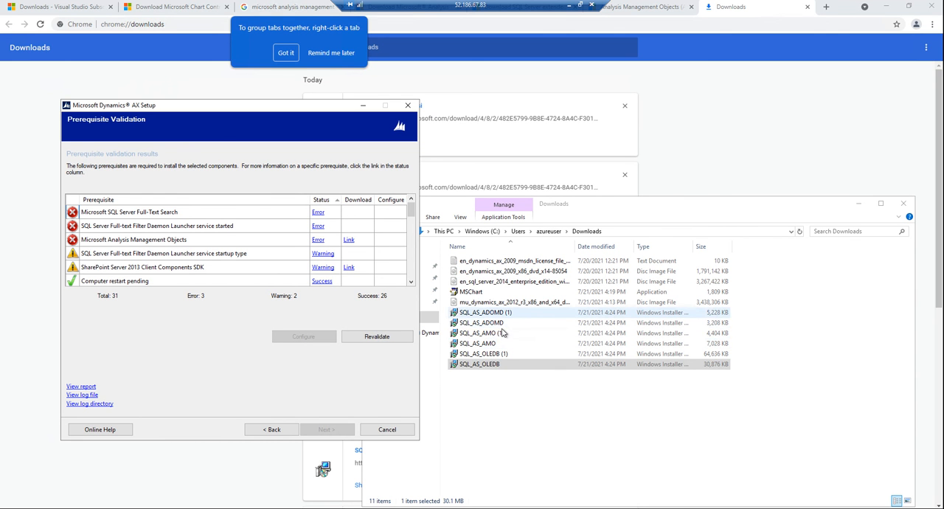
Step: Install SQL Server 2016 Analysis Management Objects from SQL_AS_AMO (1), accepting the license terms, and move its setup window aside
{"action": "left_click", "coordinate": [498, 333]}
{"action": "right_click", "coordinate": [498, 332]}
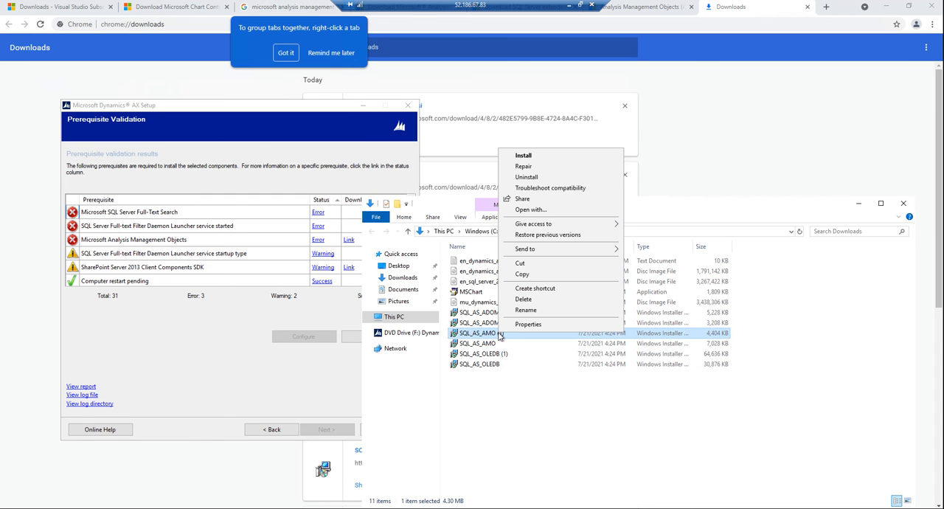
{"action": "left_click", "coordinate": [540, 154]}
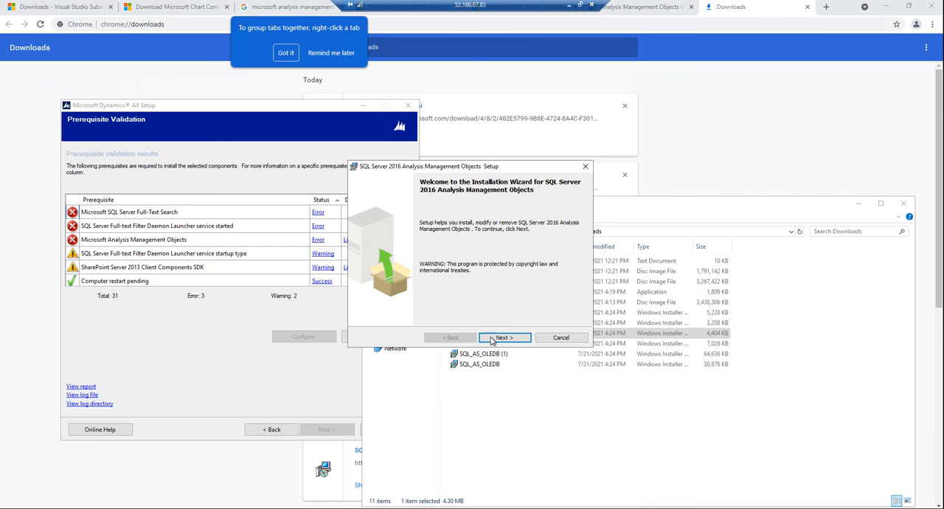
{"action": "left_click", "coordinate": [492, 338]}
{"action": "left_click", "coordinate": [402, 302]}
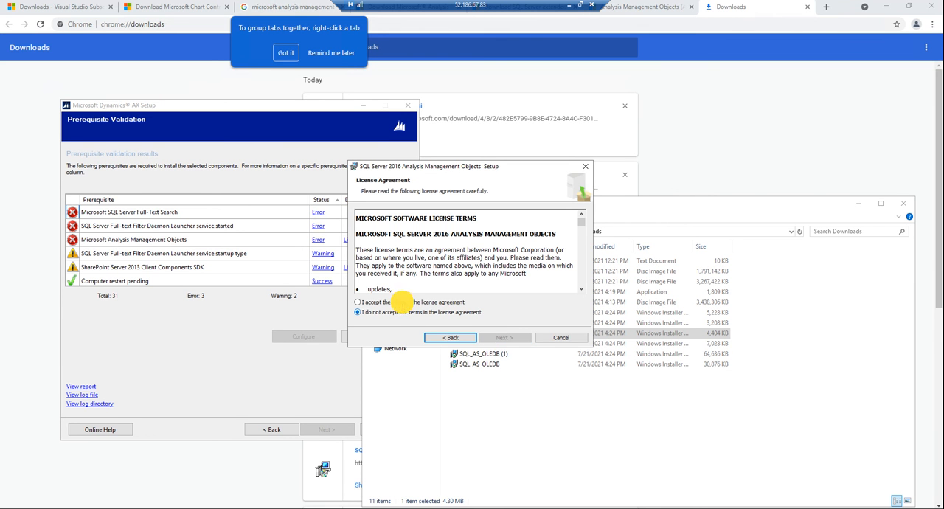
{"action": "left_click", "coordinate": [505, 338]}
{"action": "left_click", "coordinate": [506, 338]}
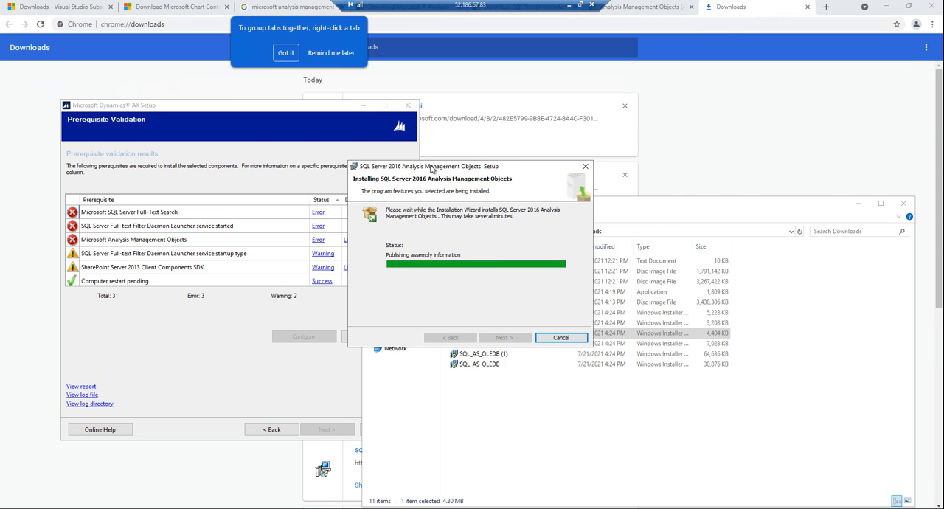
{"action": "left_click_drag", "start_coordinate": [432, 166], "coordinate": [561, 180]}
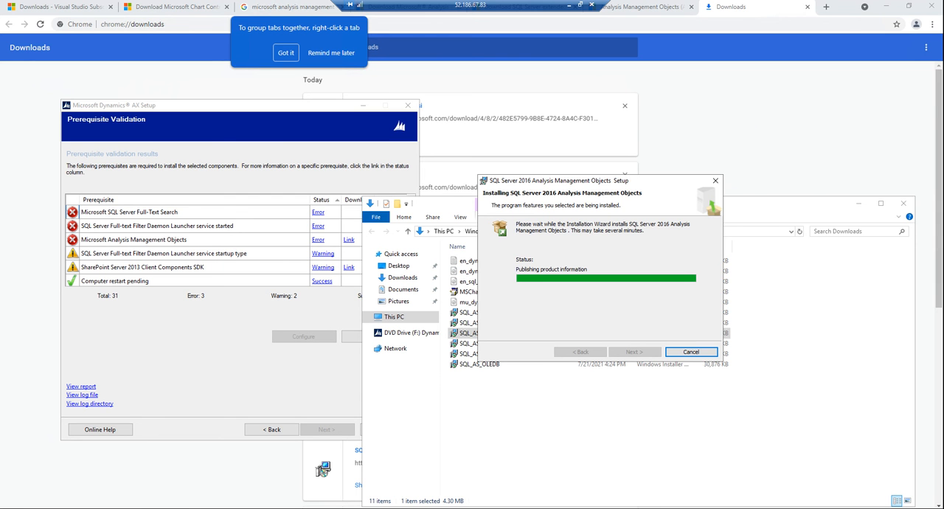
Step: Switch to the Services console, locate the SQL Server services and start SQL Server Analysis Services (MSSQLSERVER)
{"action": "left_click", "coordinate": [107, 508]}
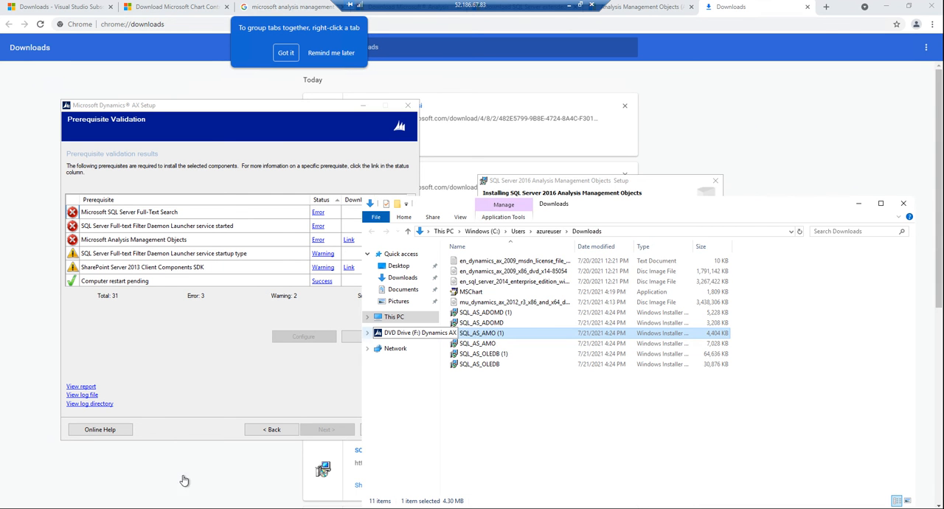
{"action": "left_click", "coordinate": [184, 508]}
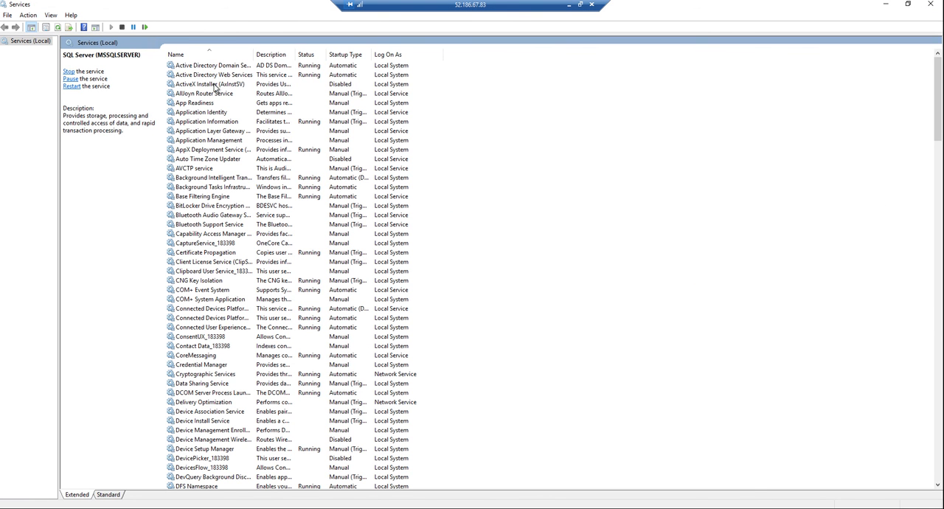
{"action": "left_click", "coordinate": [211, 85]}
{"action": "key", "text": "s"}
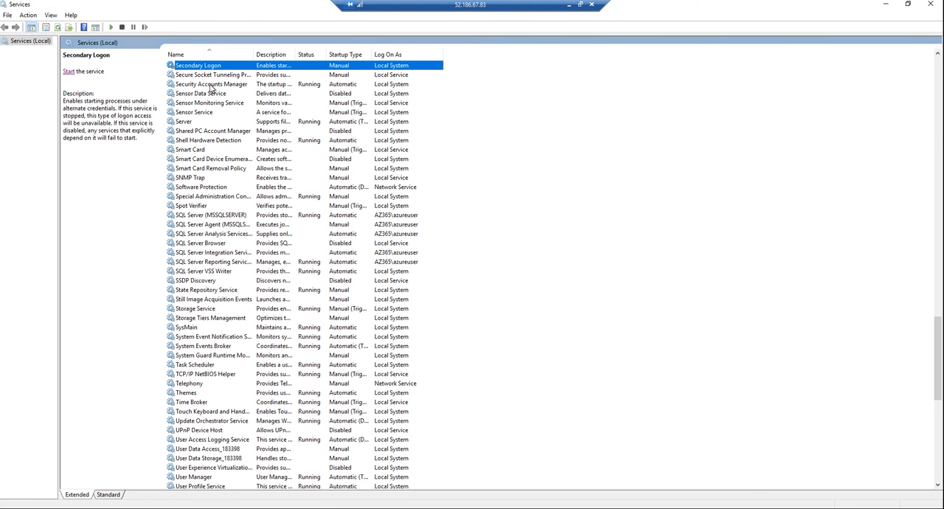
{"action": "left_click", "coordinate": [199, 215]}
{"action": "left_click", "coordinate": [209, 225]}
{"action": "left_click", "coordinate": [219, 234]}
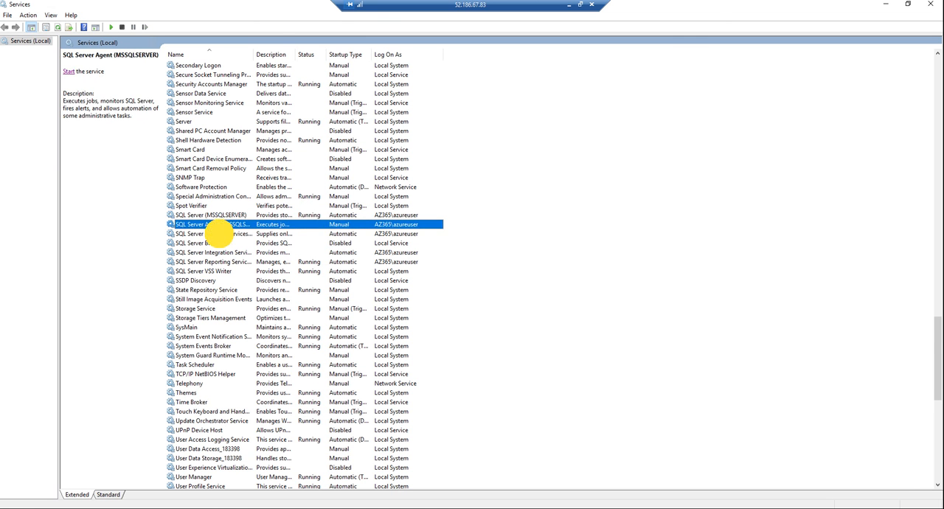
{"action": "left_click", "coordinate": [69, 78]}
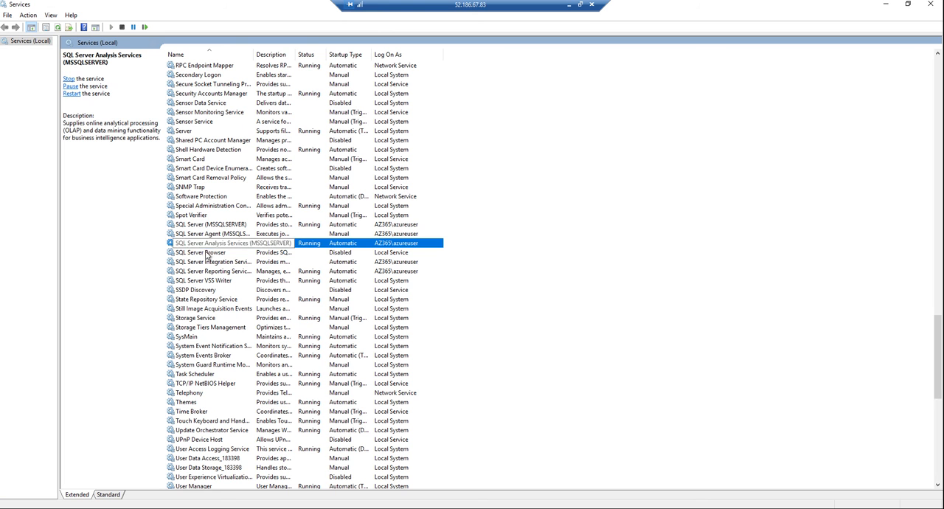
Step: Set the SQL Server Browser service's startup type to Automatic and start the service
{"action": "left_click", "coordinate": [207, 253]}
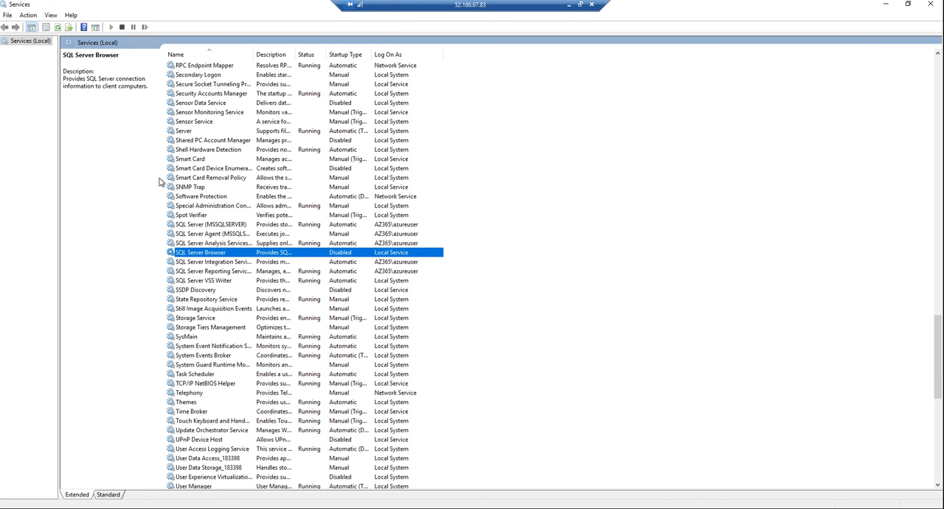
{"action": "double_click", "coordinate": [226, 254]}
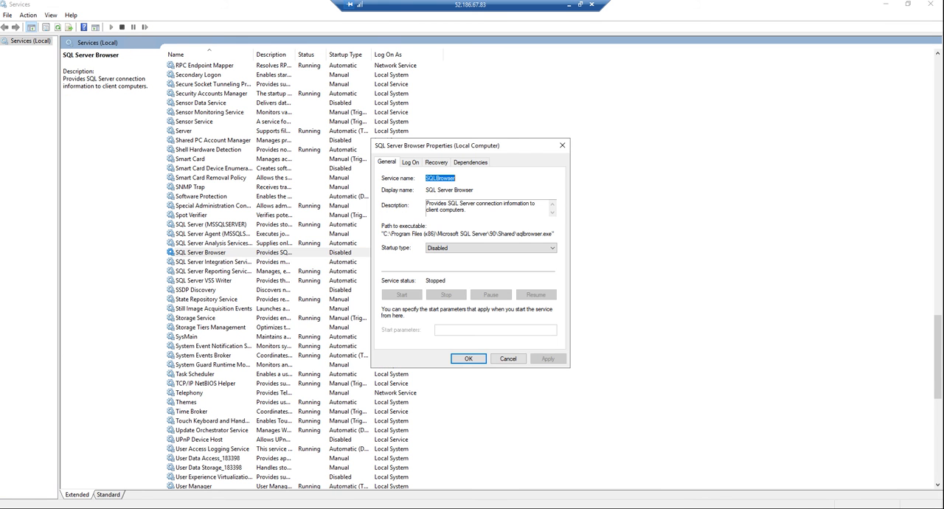
{"action": "left_click", "coordinate": [434, 248]}
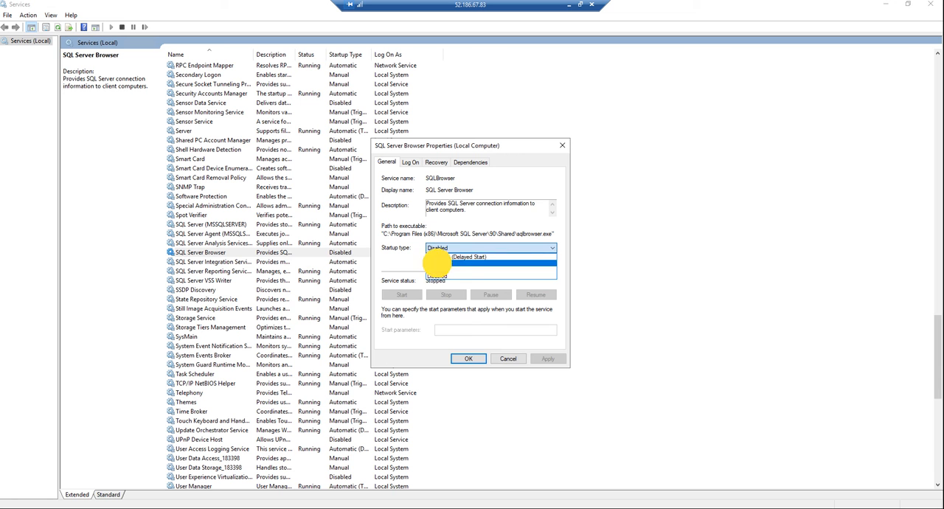
{"action": "left_click", "coordinate": [439, 264]}
{"action": "left_click", "coordinate": [549, 360]}
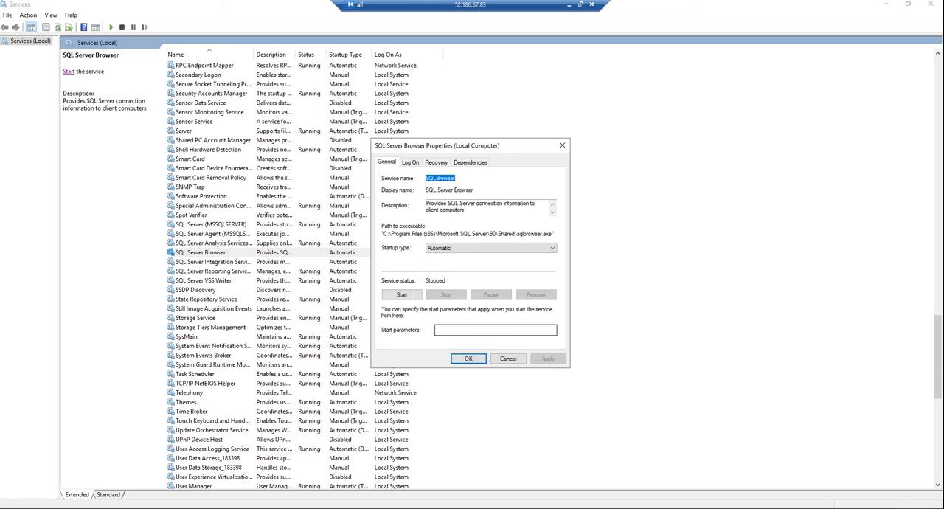
{"action": "left_click", "coordinate": [402, 295]}
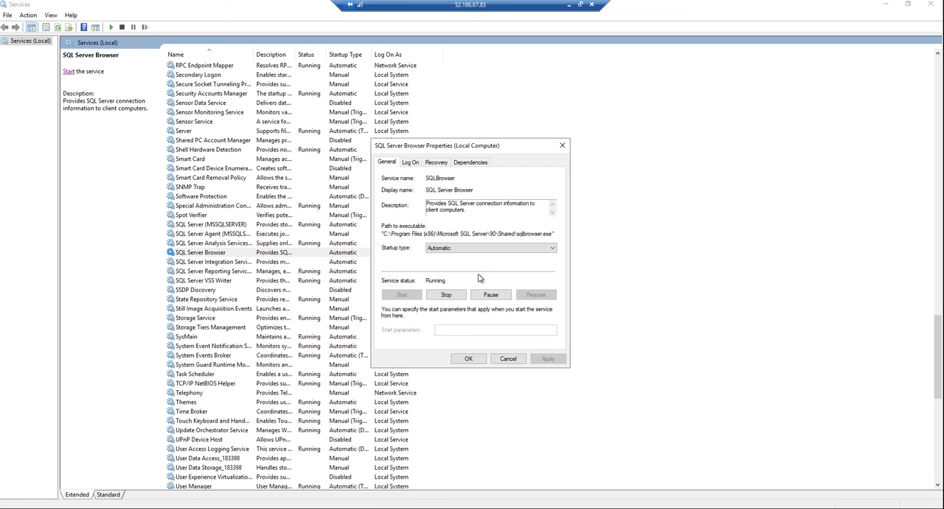
{"action": "left_click", "coordinate": [469, 359]}
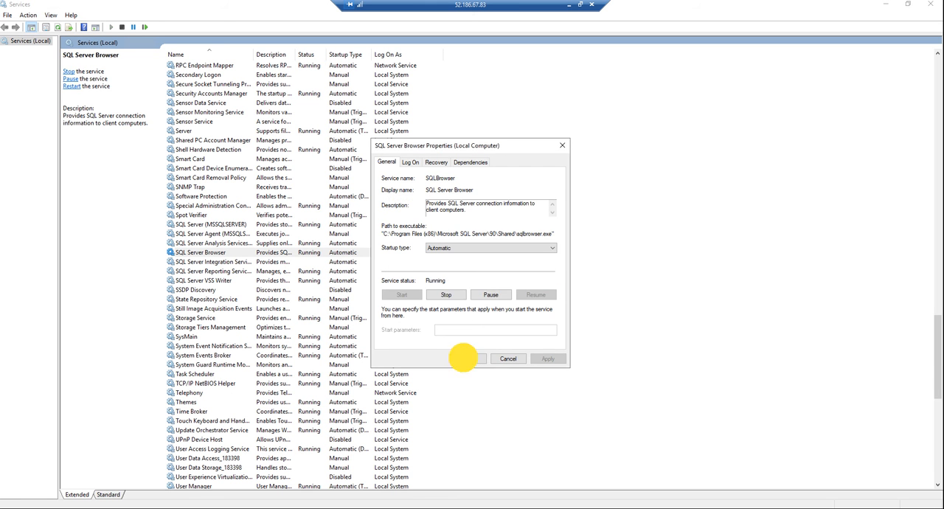
Step: Try to start the SQL Server Integration Services 12.0 service, and revalidate the prerequisites in Microsoft Dynamics AX Setup
{"action": "left_click", "coordinate": [236, 263]}
{"action": "left_click", "coordinate": [65, 78]}
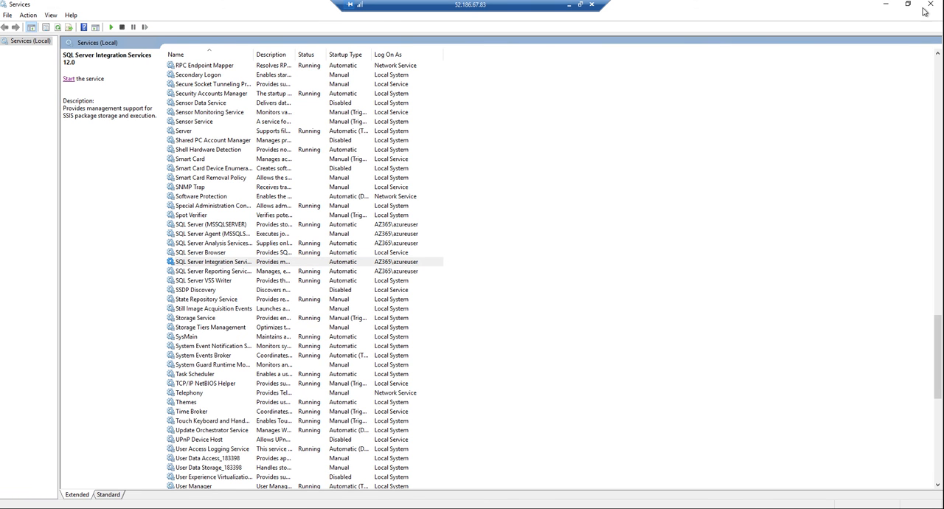
{"action": "left_click", "coordinate": [886, 5]}
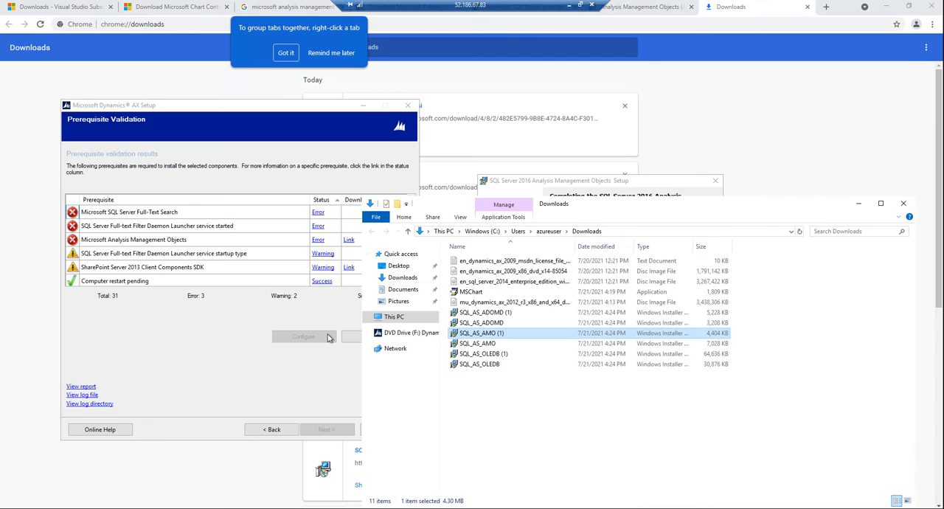
{"action": "left_click", "coordinate": [332, 312]}
{"action": "left_click", "coordinate": [376, 336]}
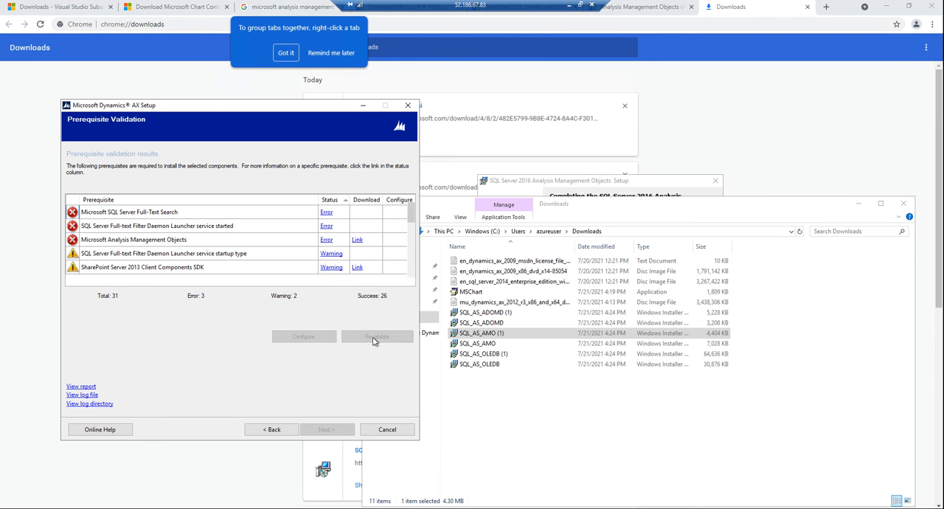
{"action": "left_click", "coordinate": [373, 339]}
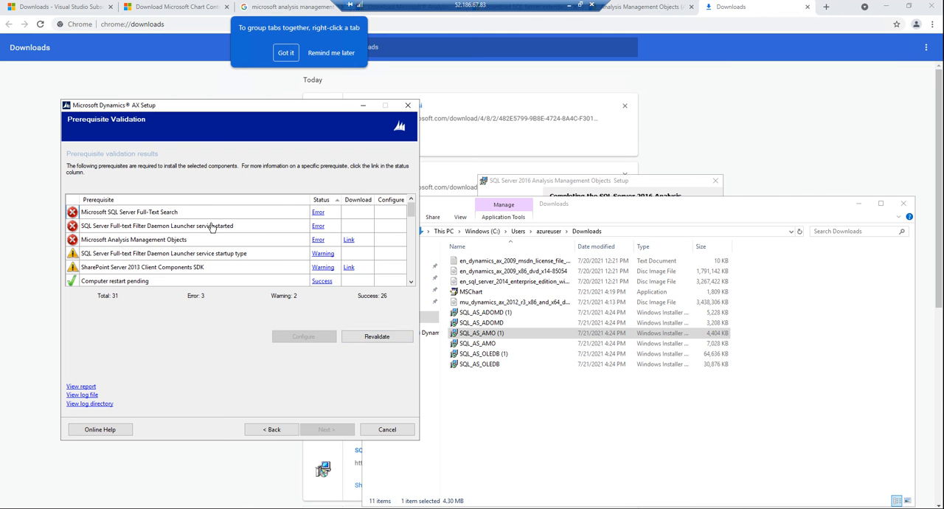
Step: Review the error details for the SQL Server Full-text Filter Daemon Launcher service prerequisite and its linked installation troubleshooting page
{"action": "left_click", "coordinate": [317, 226]}
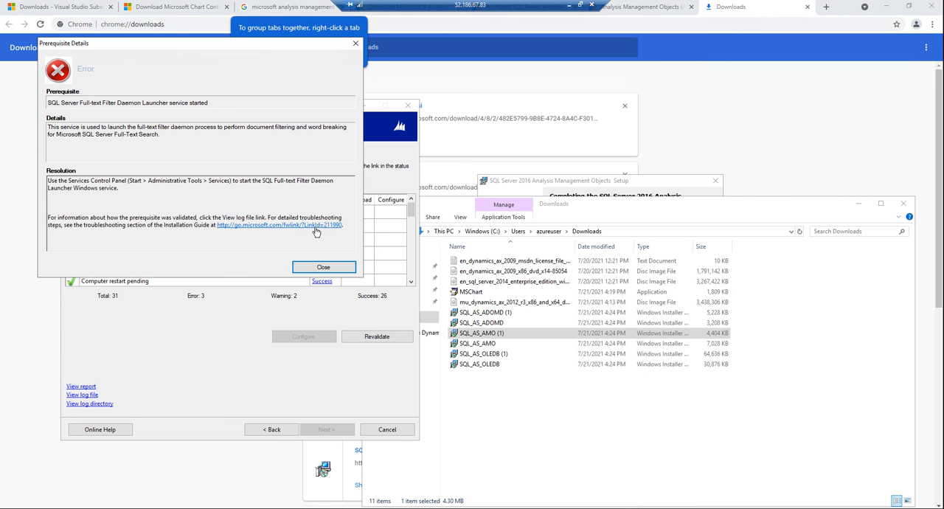
{"action": "left_click", "coordinate": [268, 225]}
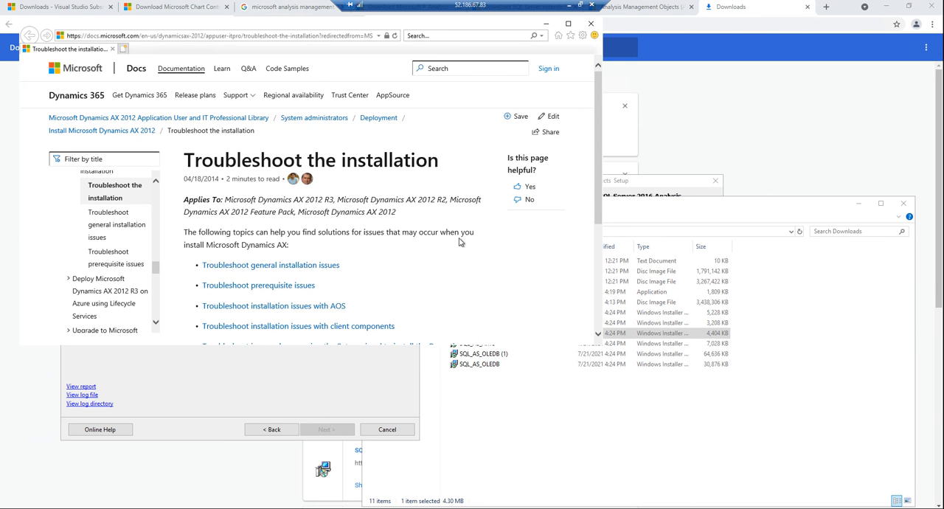
{"action": "scroll", "coordinate": [461, 243], "scroll_direction": "down", "scroll_amount": 3}
{"action": "scroll", "coordinate": [584, 26], "scroll_direction": "up", "scroll_amount": 3}
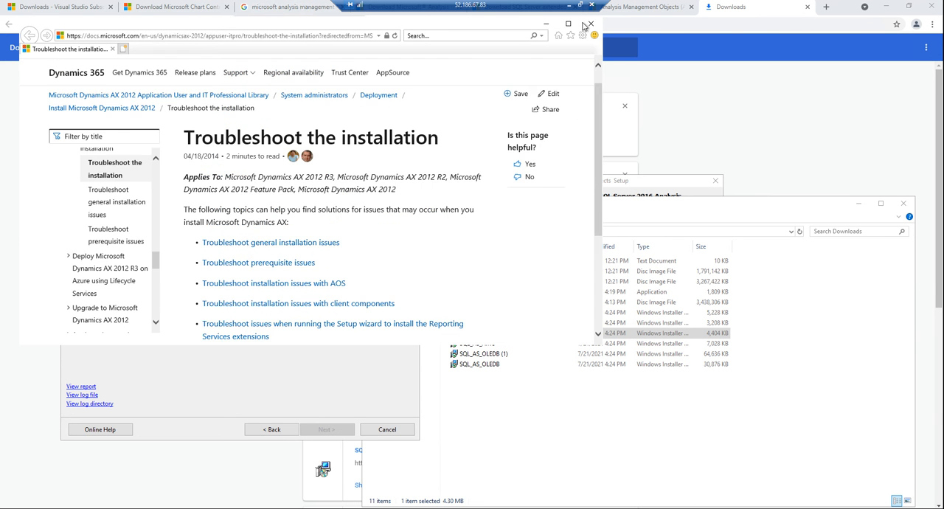
{"action": "left_click", "coordinate": [590, 24]}
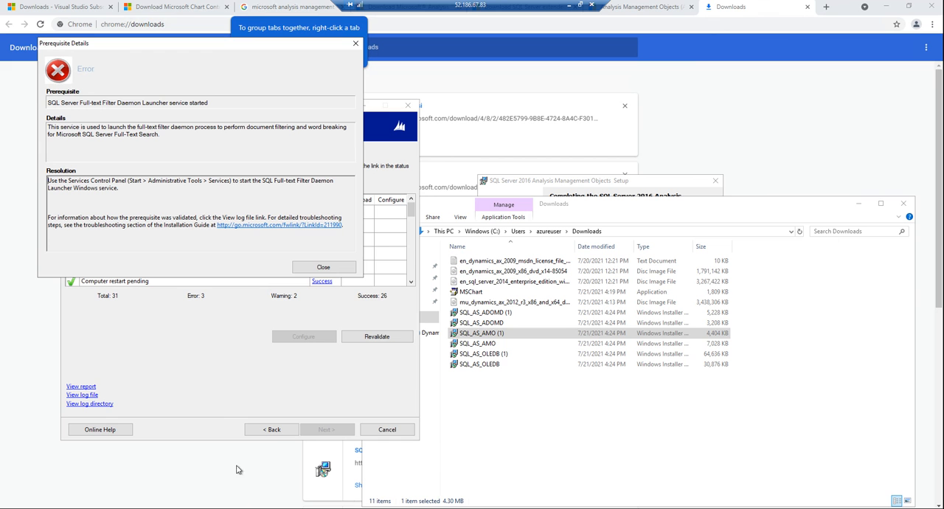
Step: Mount the SQL Server 2014 Enterprise Edition with Service Pack 3 disc image from Downloads and run its setup as administrator
{"action": "left_click", "coordinate": [111, 507]}
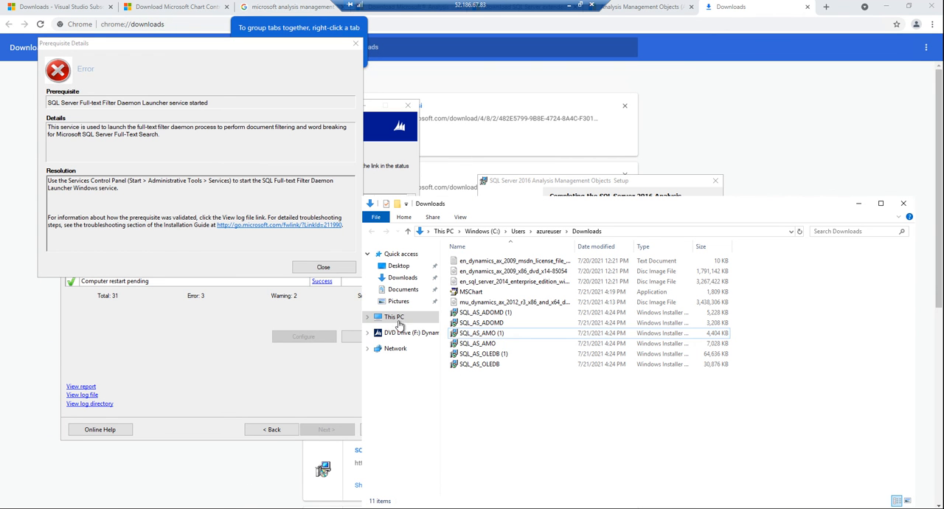
{"action": "left_click", "coordinate": [399, 322]}
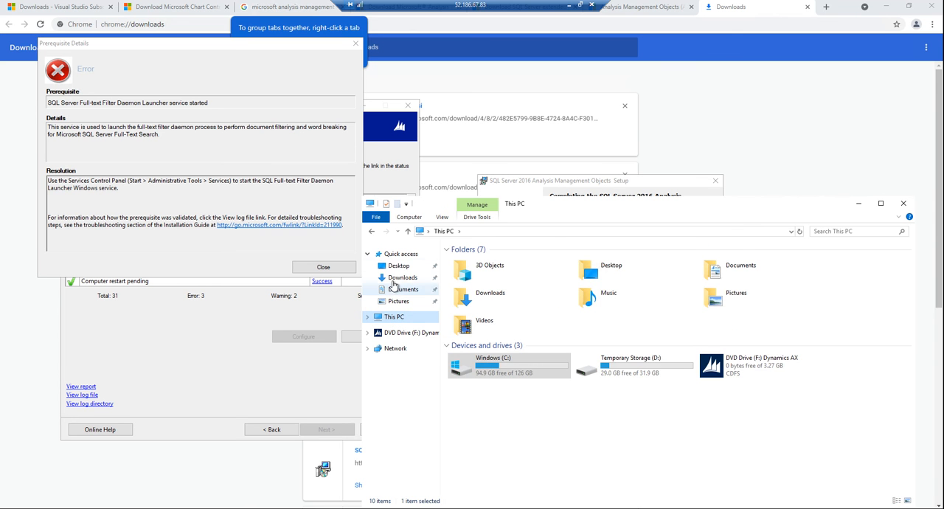
{"action": "left_click", "coordinate": [399, 278]}
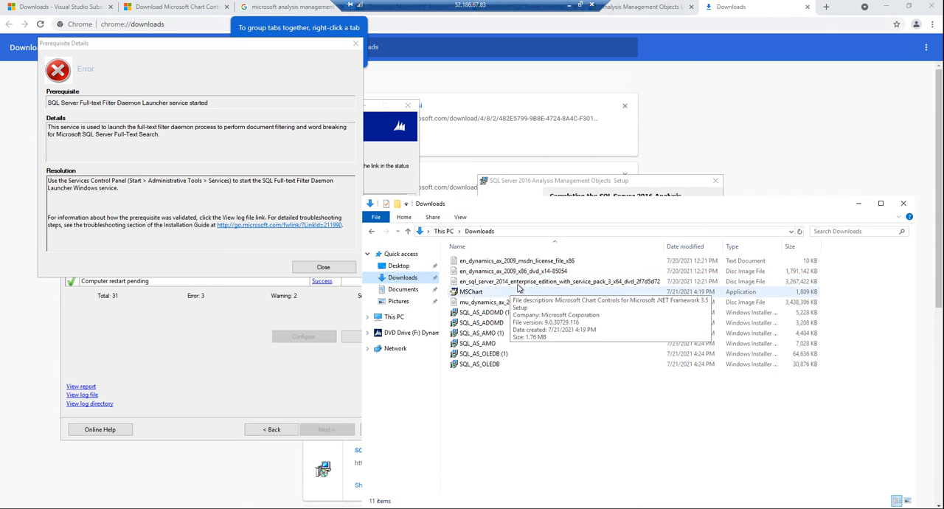
{"action": "left_click", "coordinate": [519, 283]}
{"action": "right_click", "coordinate": [519, 283]}
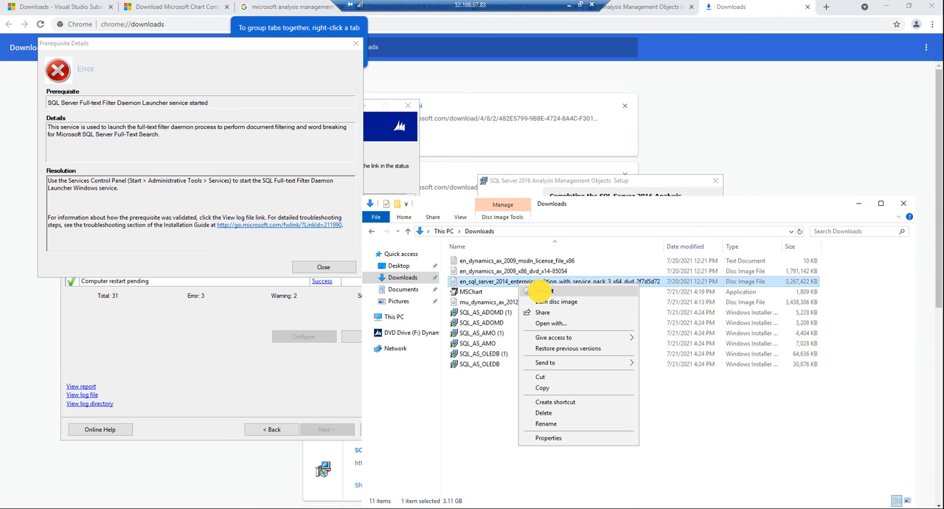
{"action": "left_click", "coordinate": [538, 292]}
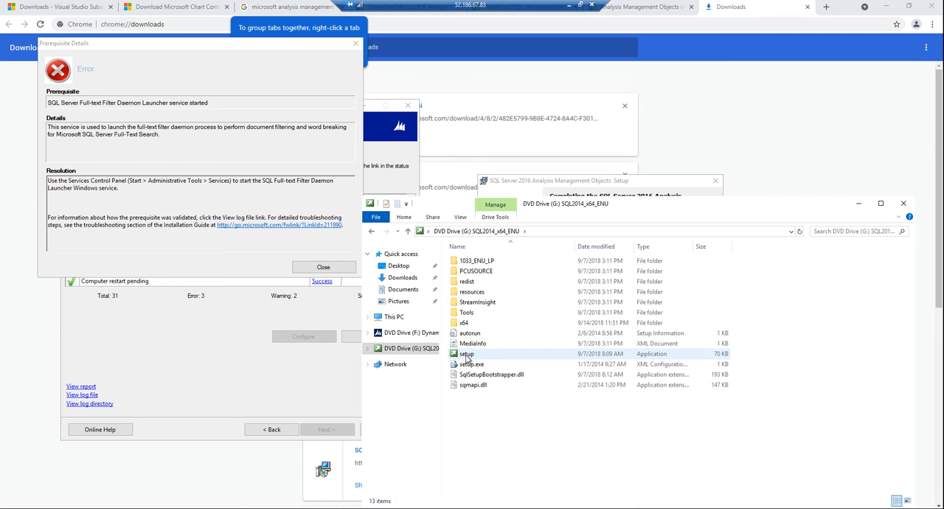
{"action": "right_click", "coordinate": [466, 356]}
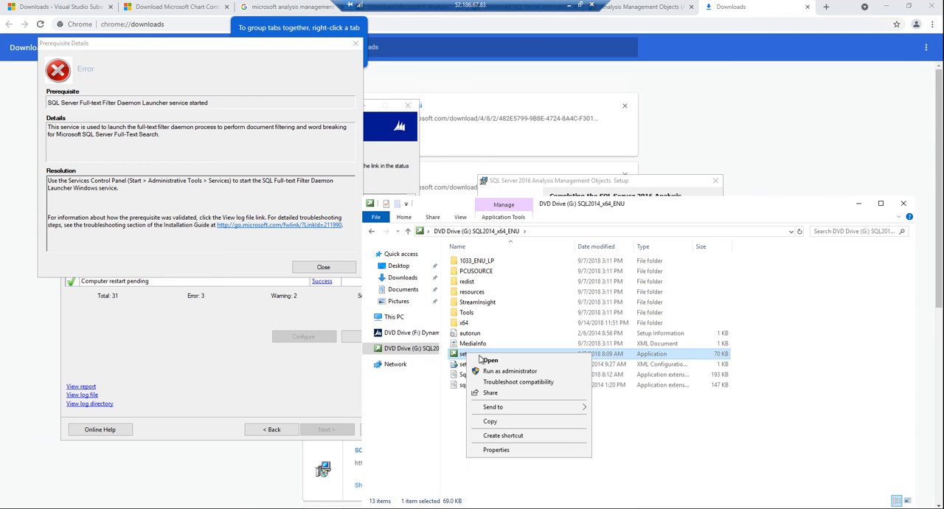
{"action": "left_click", "coordinate": [493, 371]}
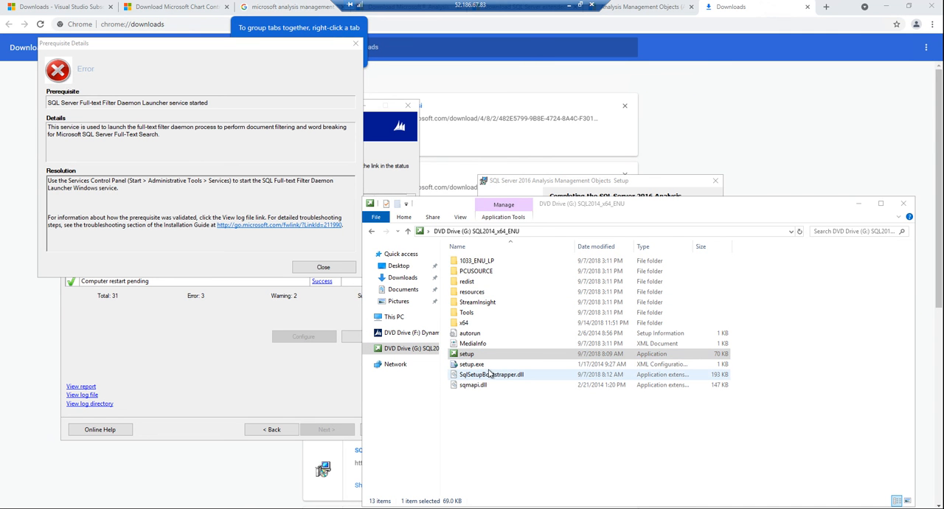
Step: Close the prerequisite details, finish the Analysis Management Objects installer and revalidate the AX prerequisites
{"action": "left_click", "coordinate": [324, 267]}
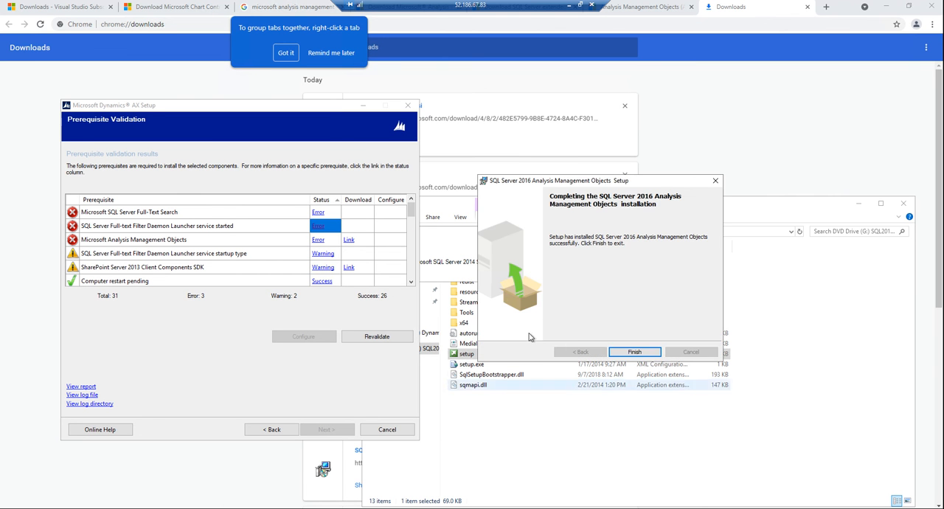
{"action": "left_click", "coordinate": [640, 350]}
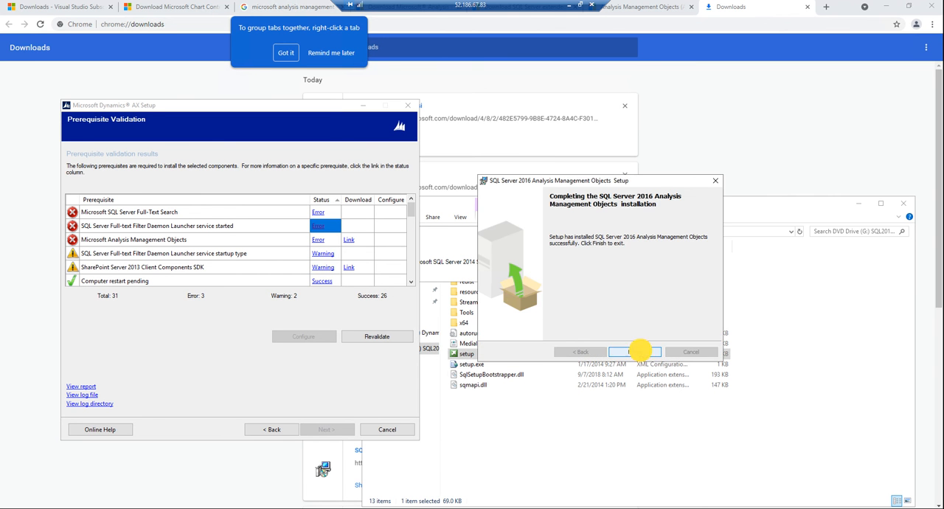
{"action": "left_click", "coordinate": [393, 340]}
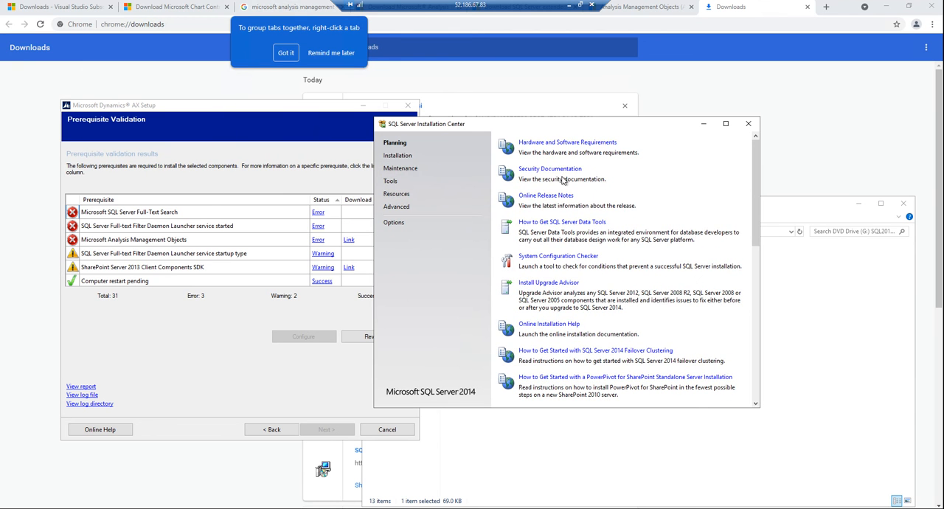
Step: Start a SQL Server 2014 installation from the Installation Center and proceed through the update and install rule checks to the installation type
{"action": "left_click", "coordinate": [397, 157]}
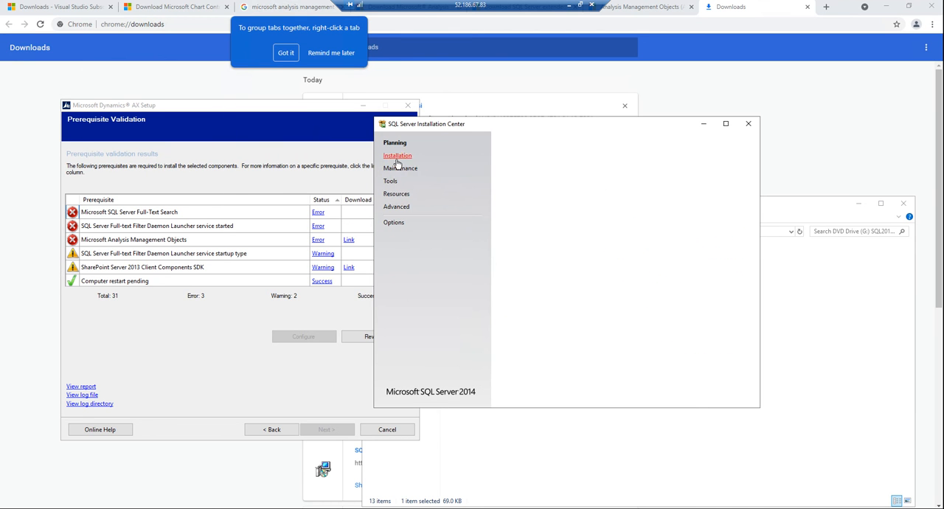
{"action": "left_click", "coordinate": [554, 143]}
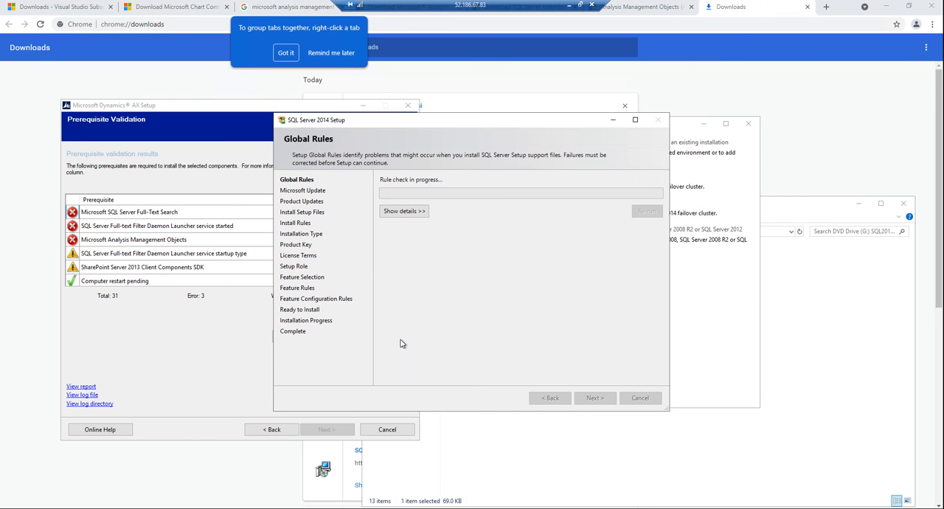
{"action": "left_click", "coordinate": [414, 213]}
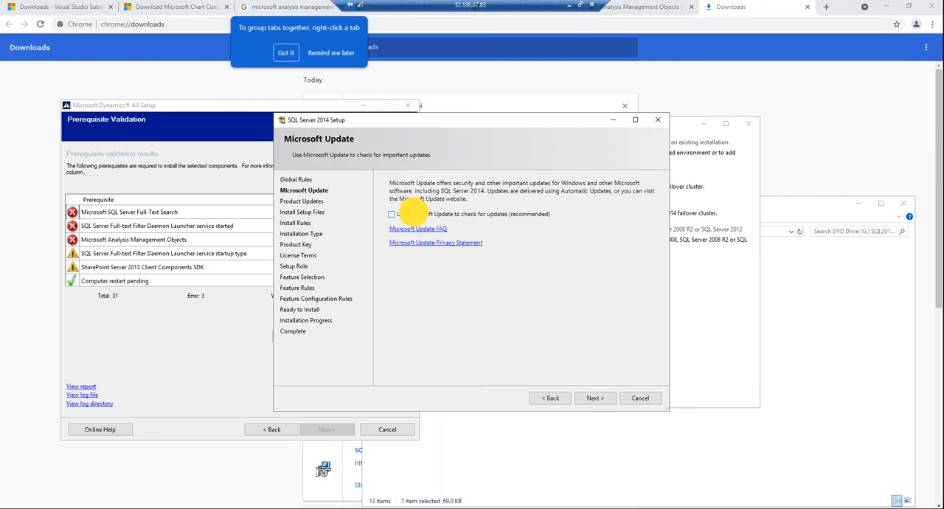
{"action": "left_click", "coordinate": [591, 397]}
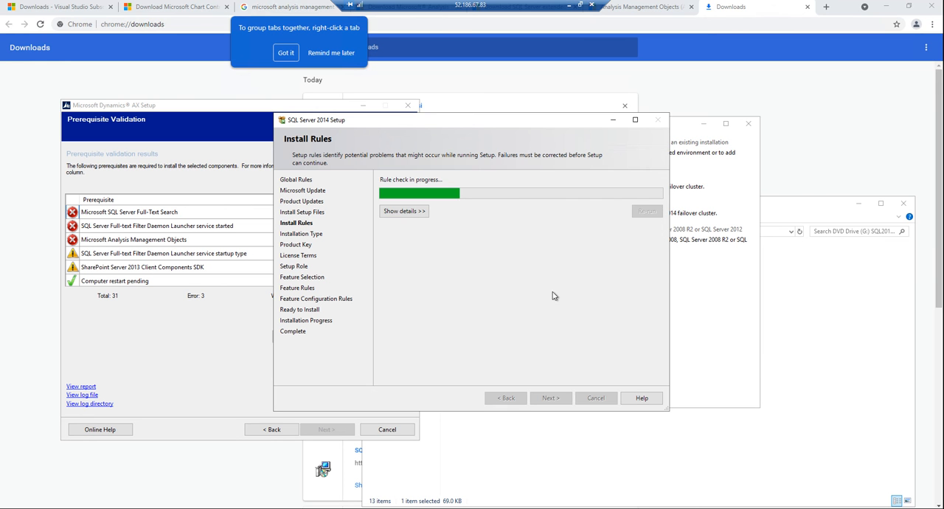
{"action": "left_click", "coordinate": [546, 399]}
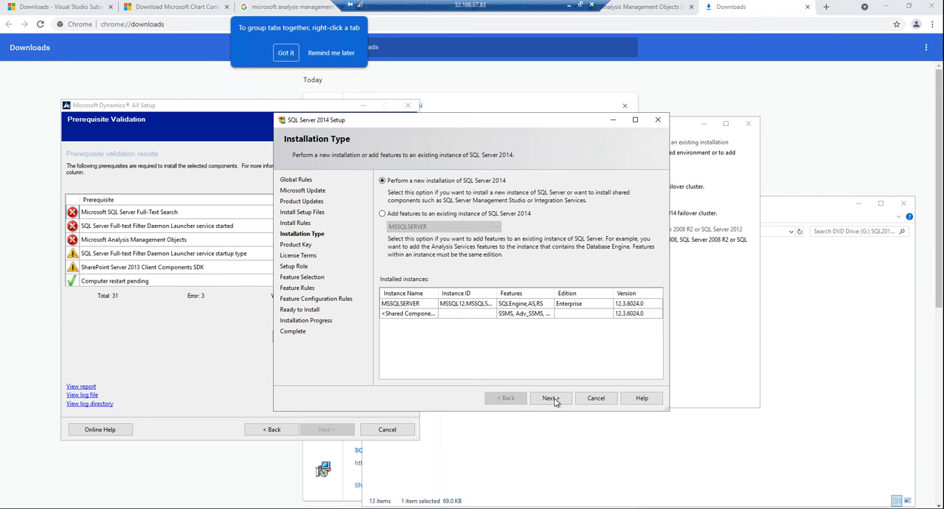
Step: Continue as a new SQL Server 2014 installation, accepting the license terms, enabling CEIP and error reporting, and keeping the SQL Server Feature Installation role
{"action": "left_click", "coordinate": [553, 399]}
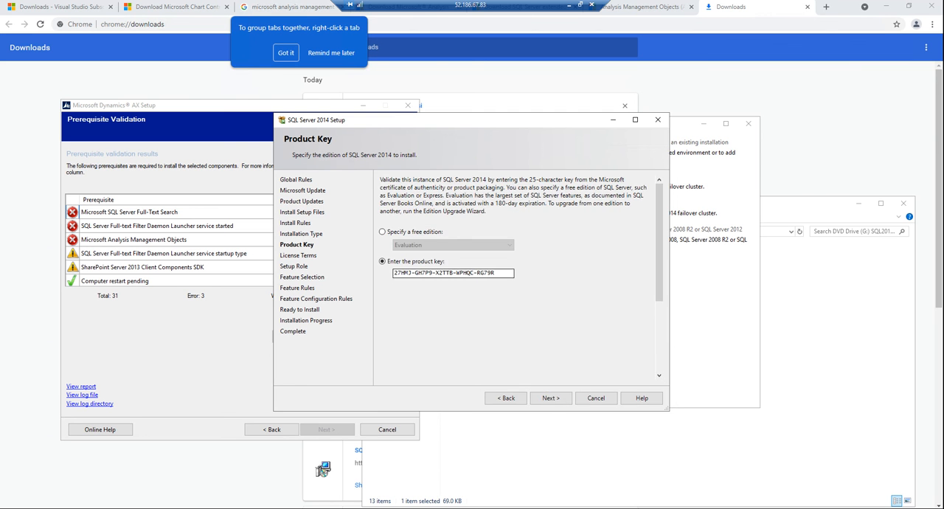
{"action": "left_click", "coordinate": [546, 398]}
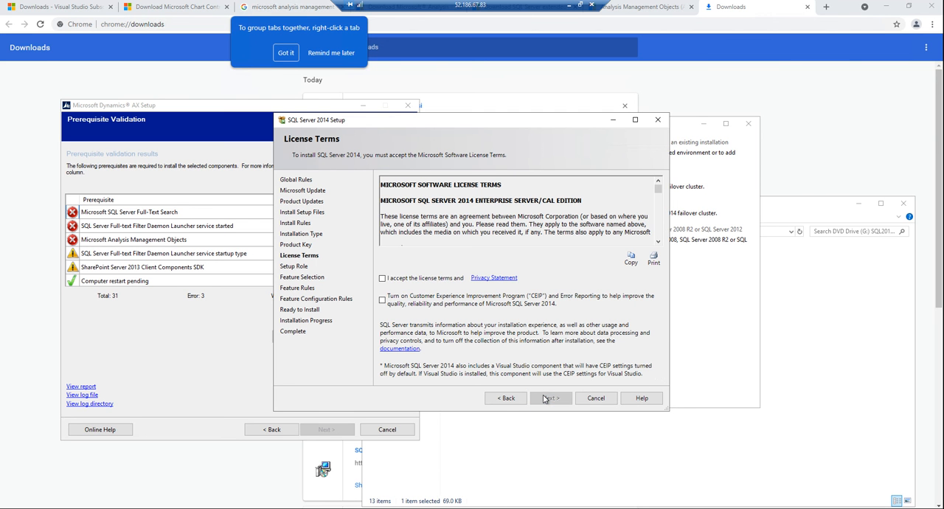
{"action": "left_click", "coordinate": [383, 278]}
{"action": "left_click", "coordinate": [451, 304]}
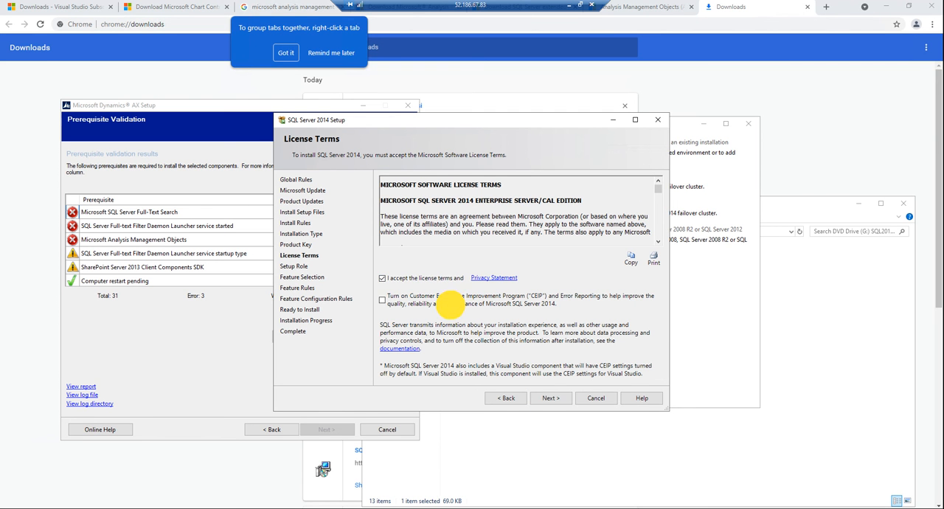
{"action": "left_click", "coordinate": [546, 398]}
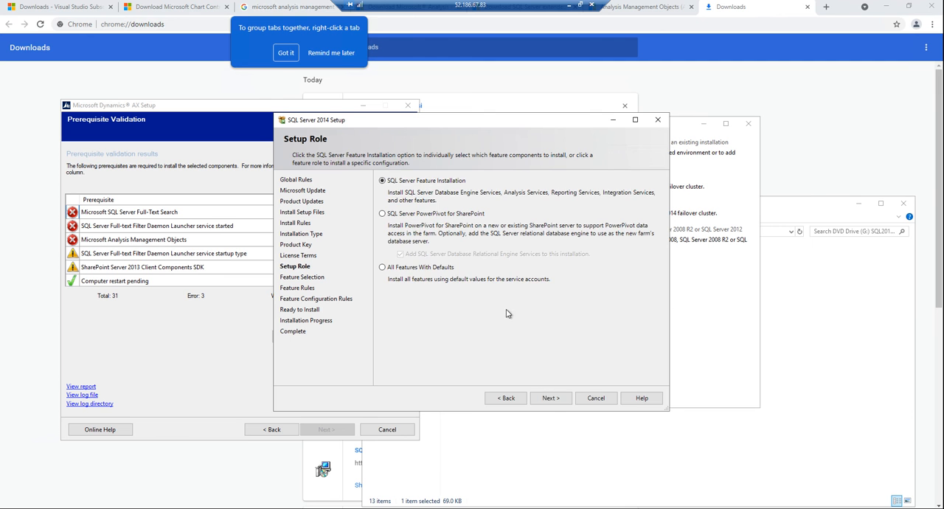
{"action": "left_click", "coordinate": [551, 398]}
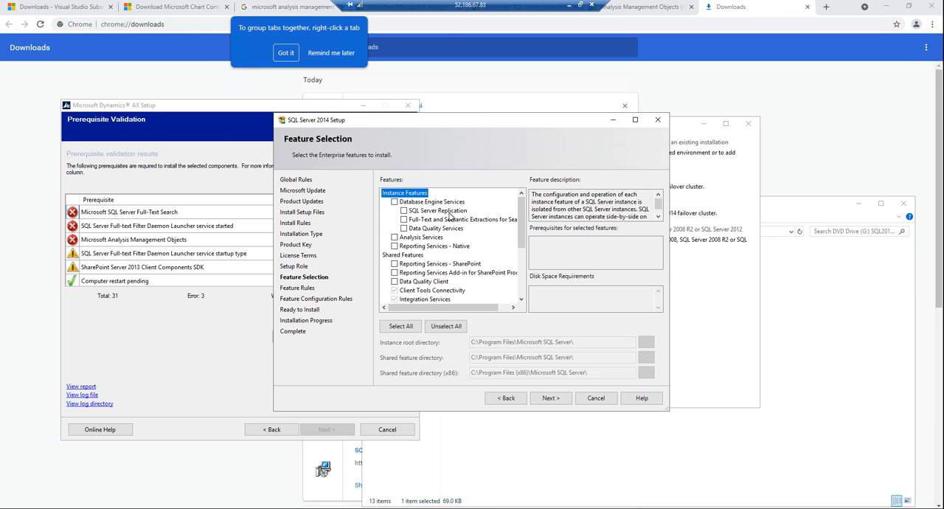
Step: Select Full-Text and Semantic Extractions for Search under Database Engine Services, leaving Analysis Services and Reporting Services - Native unselected
{"action": "left_click", "coordinate": [404, 219]}
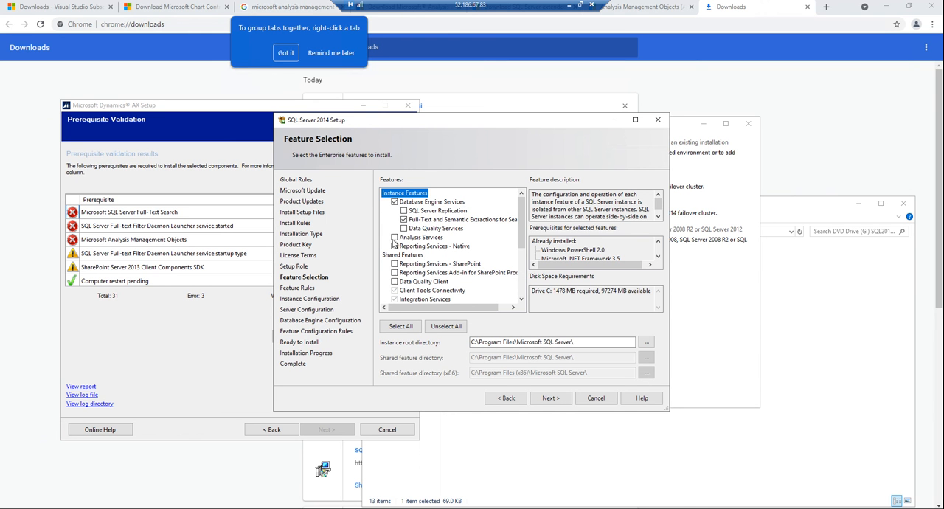
{"action": "left_click", "coordinate": [394, 237]}
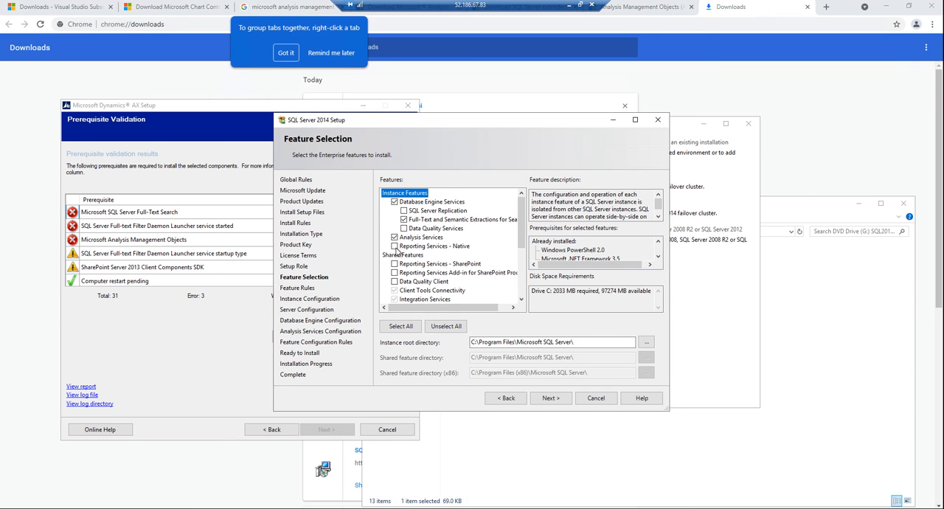
{"action": "left_click", "coordinate": [394, 236]}
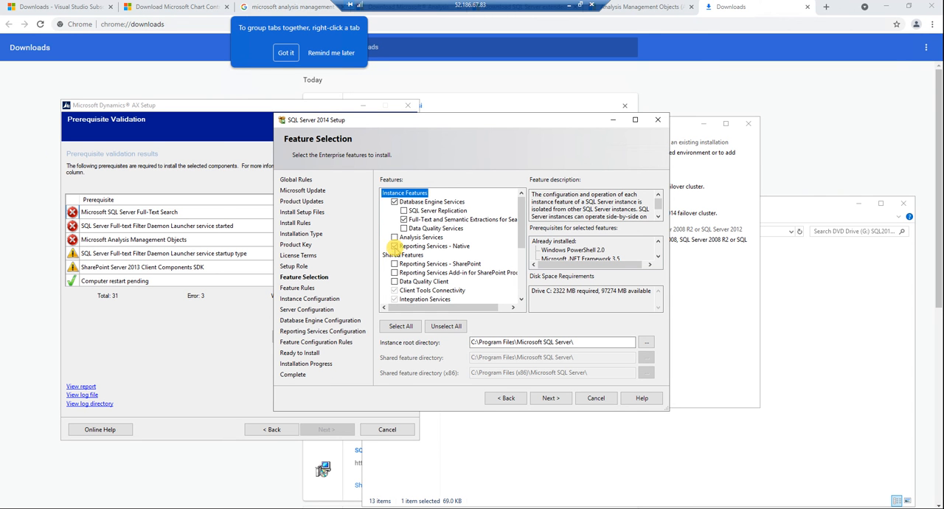
{"action": "left_click_drag", "start_coordinate": [523, 245], "coordinate": [523, 290]}
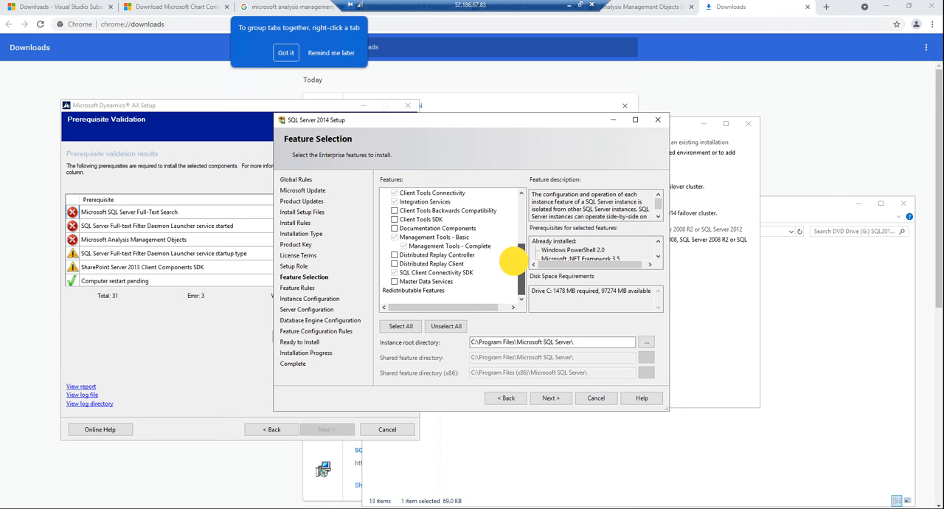
{"action": "scroll", "coordinate": [512, 228], "scroll_direction": "up", "scroll_amount": 4}
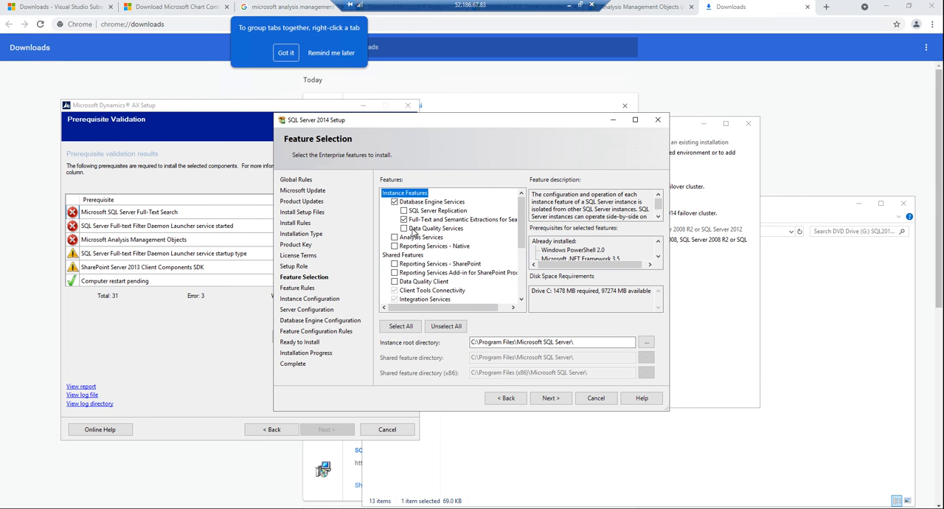
Step: Try to configure the new installation as the default instance with the instance ID MSSQLSERVER
{"action": "left_click", "coordinate": [558, 398]}
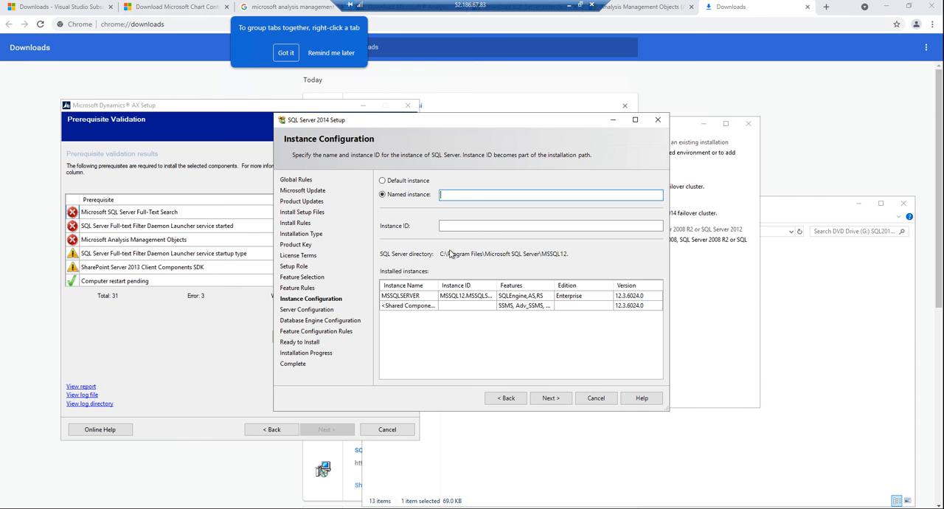
{"action": "left_click", "coordinate": [383, 181]}
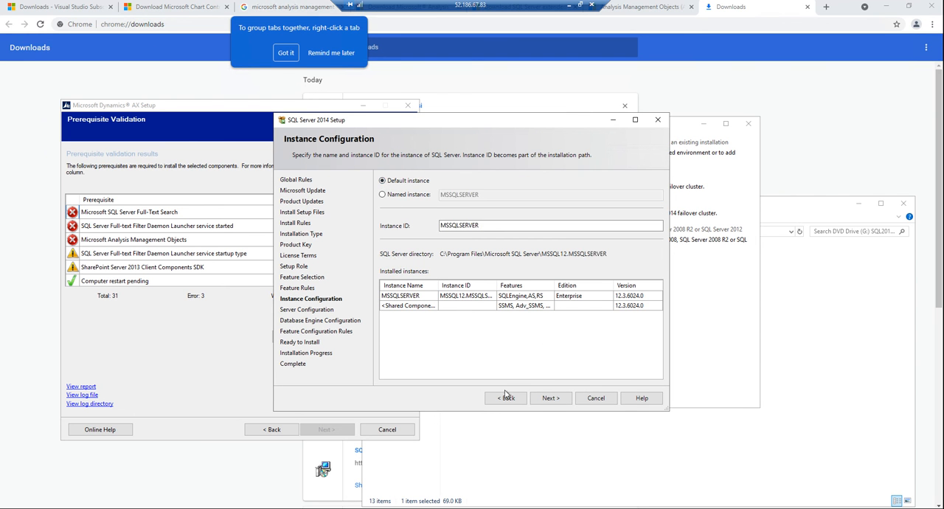
{"action": "left_click", "coordinate": [546, 399]}
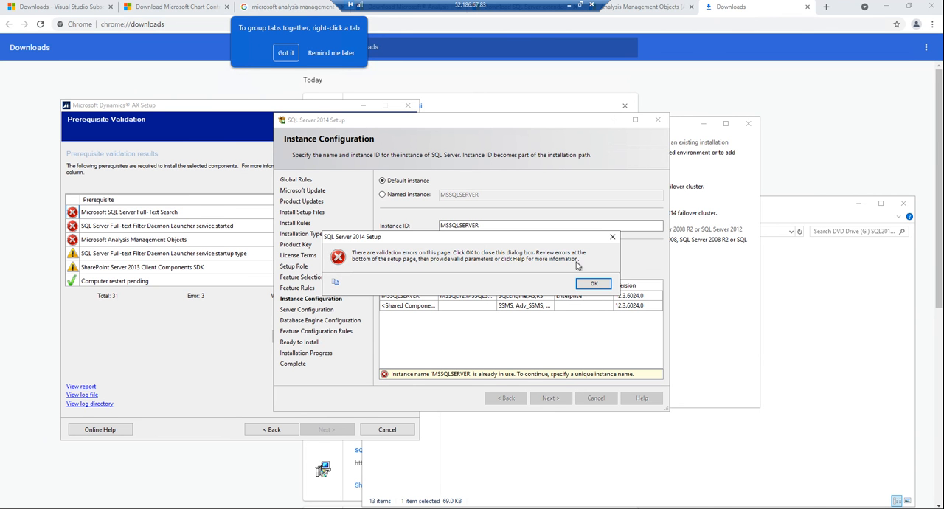
{"action": "left_click", "coordinate": [593, 285]}
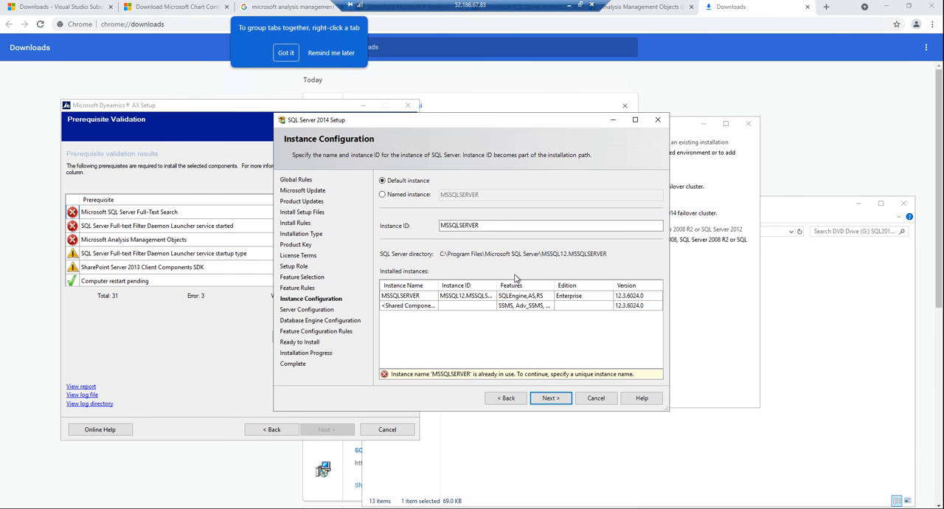
{"action": "left_click", "coordinate": [538, 398]}
Step: Return through the setup wizard to the Installation Type page
{"action": "left_click", "coordinate": [515, 398]}
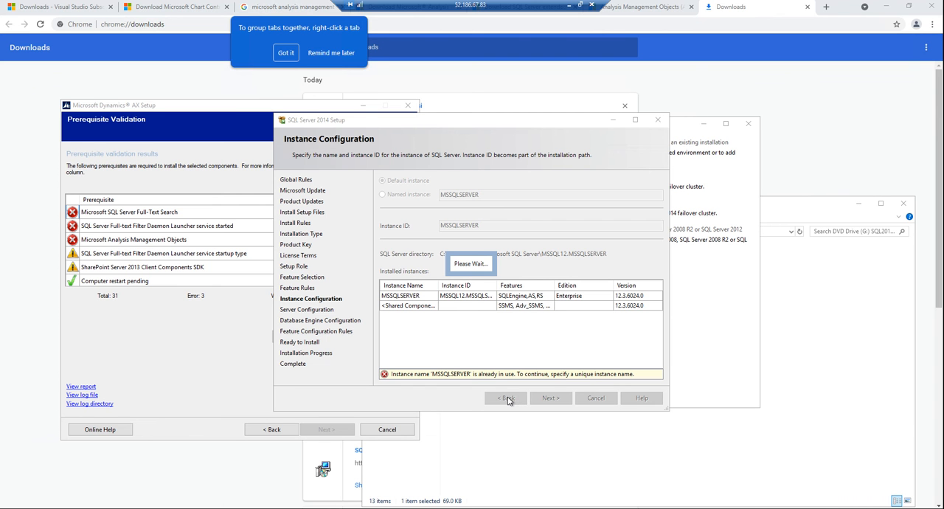
{"action": "left_click", "coordinate": [507, 397]}
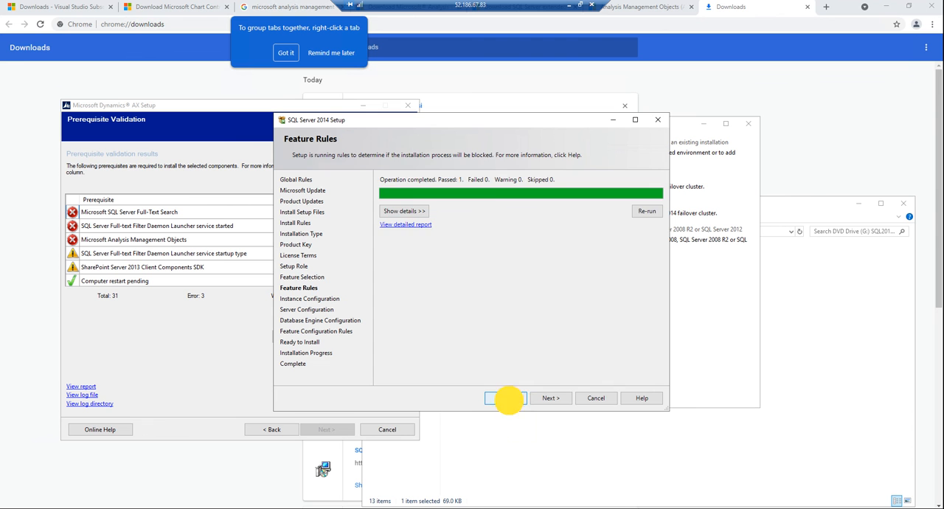
{"action": "left_click", "coordinate": [509, 401]}
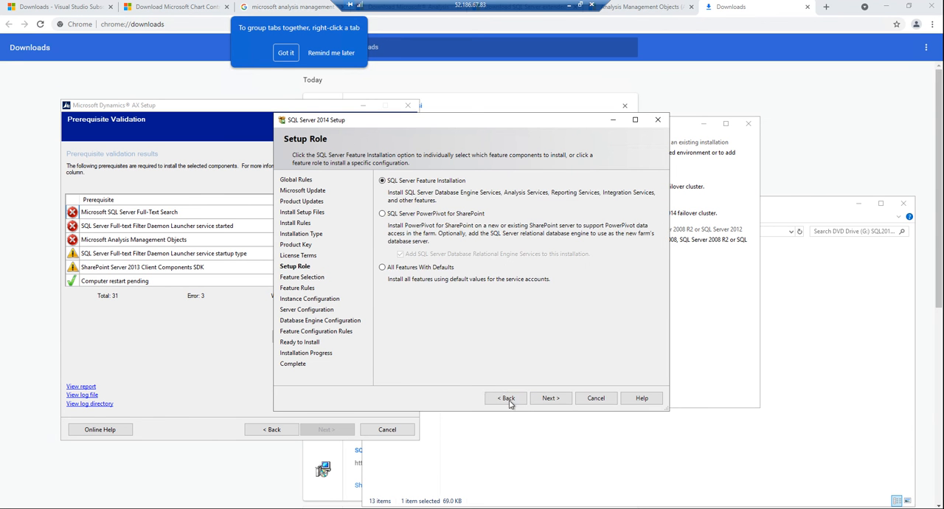
{"action": "left_click", "coordinate": [506, 398]}
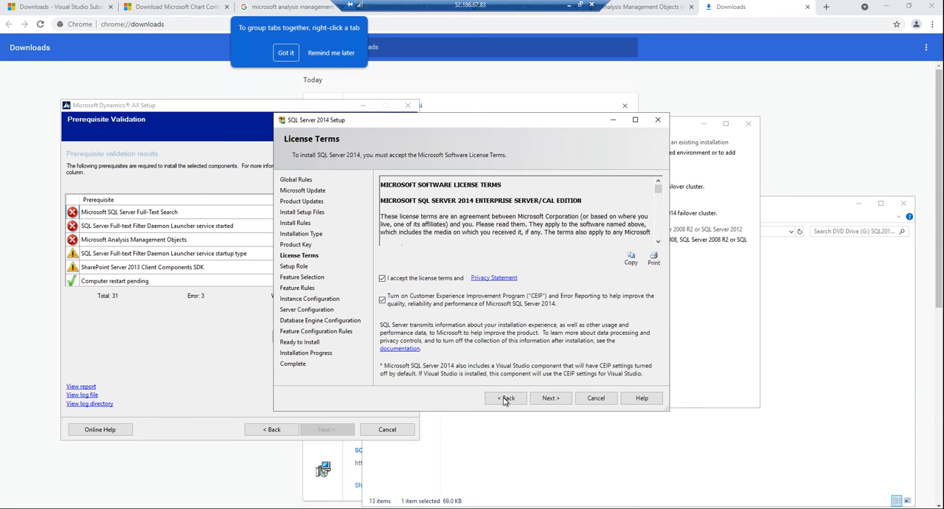
{"action": "left_click", "coordinate": [505, 398]}
{"action": "left_click", "coordinate": [506, 399]}
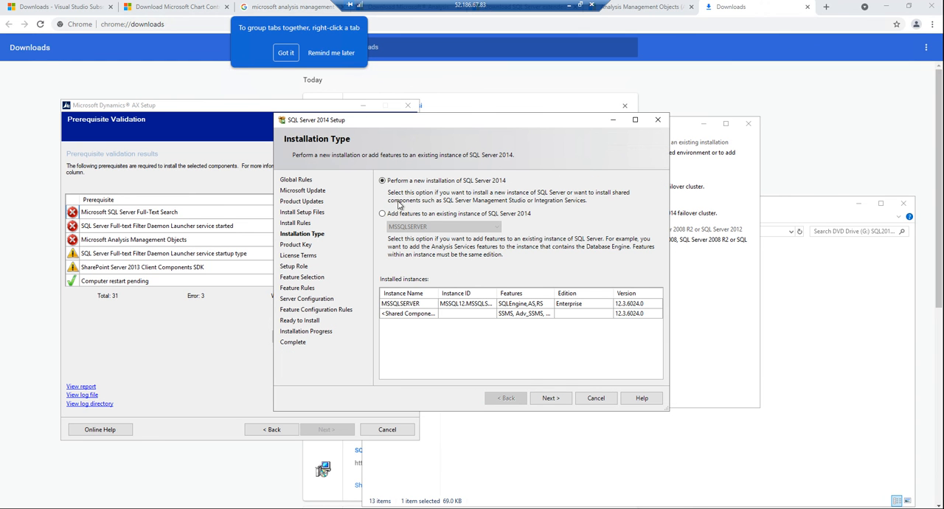
Step: Add the Full-Text and Semantic Extractions for Search feature to the existing MSSQLSERVER instance and proceed to the installation summary
{"action": "left_click", "coordinate": [382, 214]}
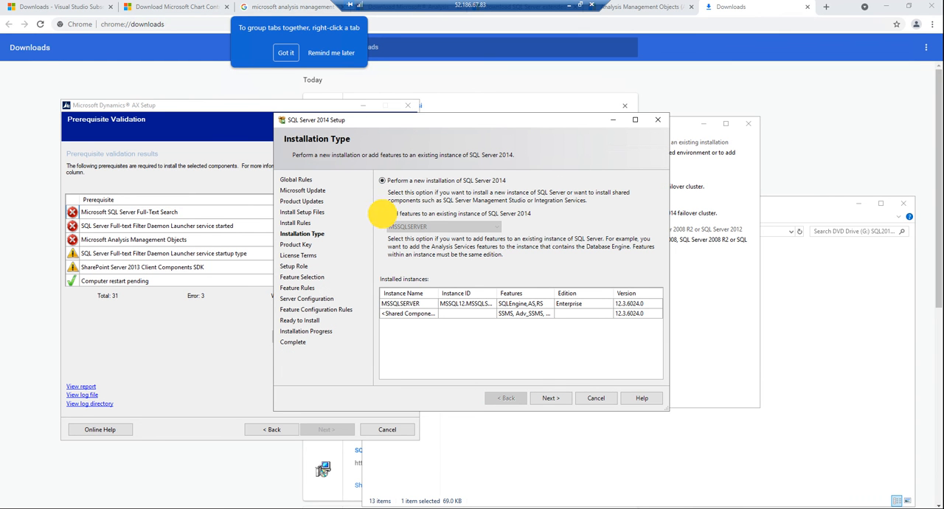
{"action": "left_click", "coordinate": [552, 399]}
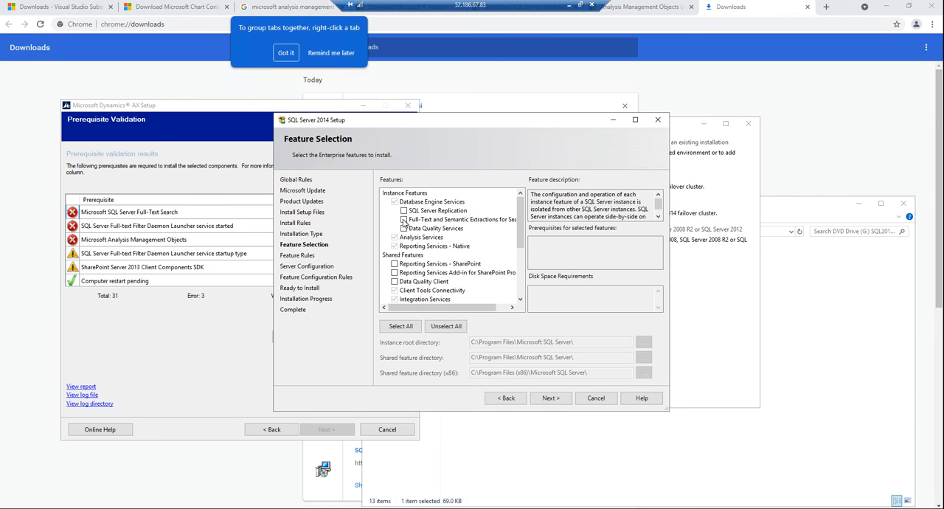
{"action": "left_click", "coordinate": [403, 219]}
{"action": "left_click", "coordinate": [551, 398]}
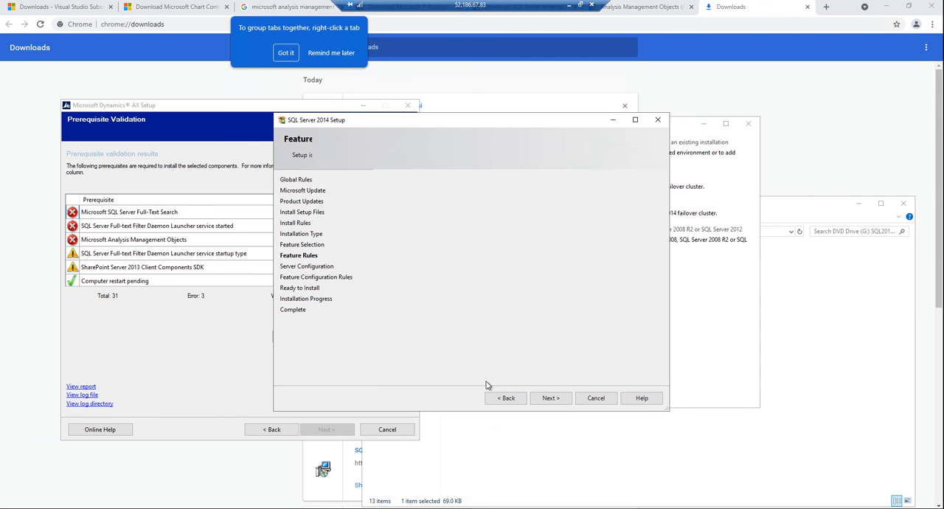
{"action": "left_click", "coordinate": [549, 399]}
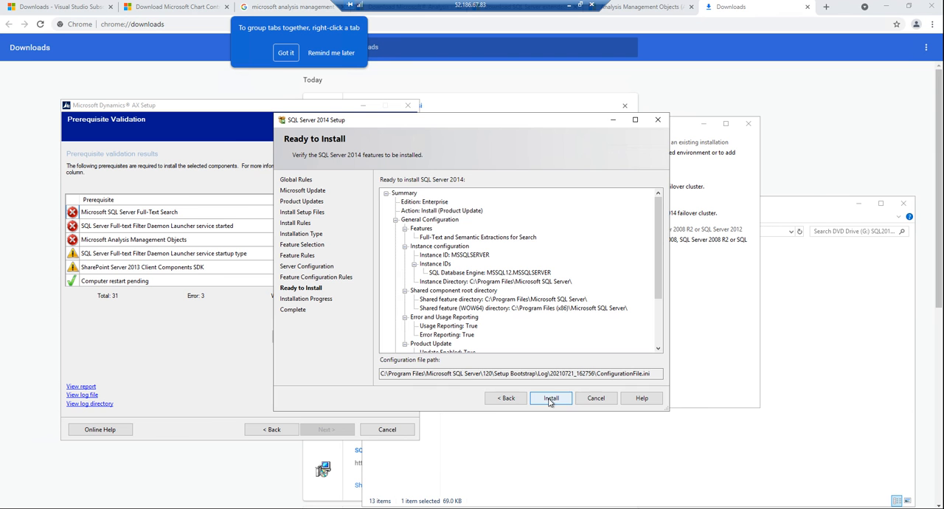
Step: Recheck the service account of the SQL Full-text Filter Daemon Launcher, keep it as is, and start the feature installation
{"action": "left_click", "coordinate": [515, 399]}
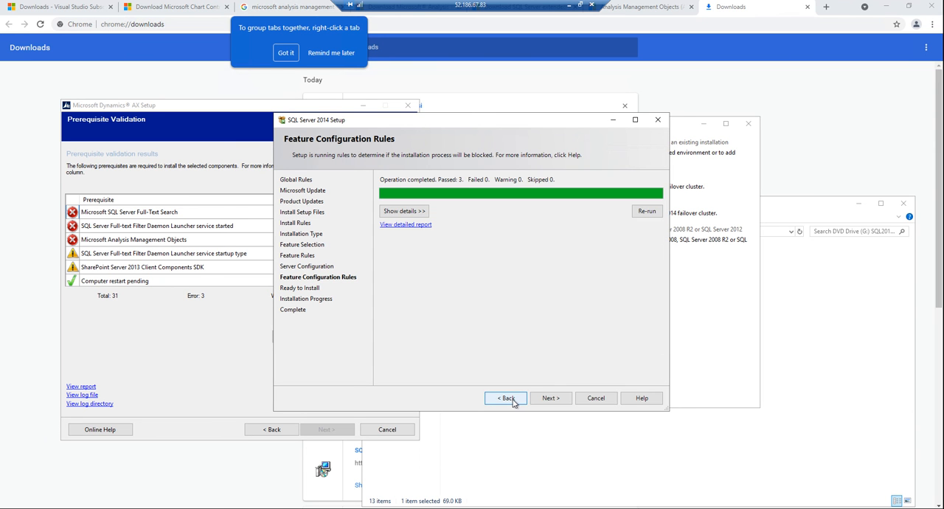
{"action": "left_click", "coordinate": [505, 399]}
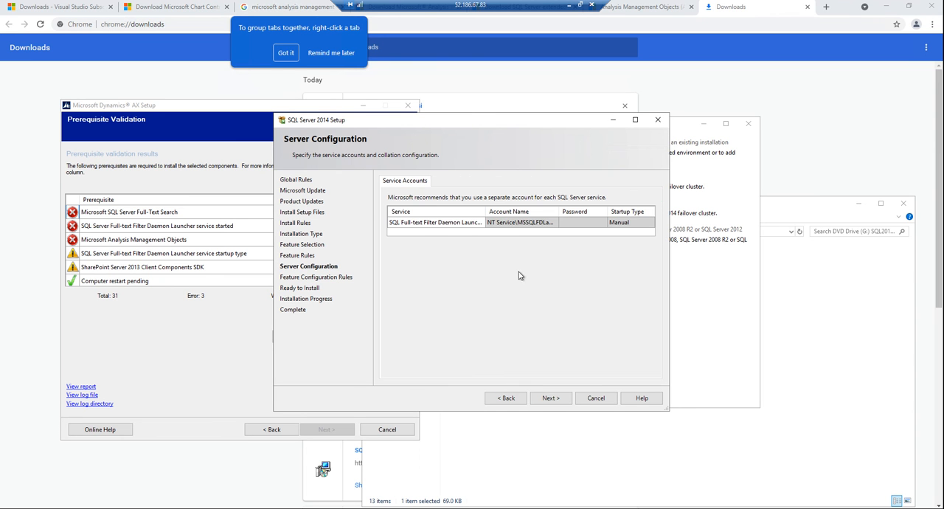
{"action": "left_click", "coordinate": [554, 399]}
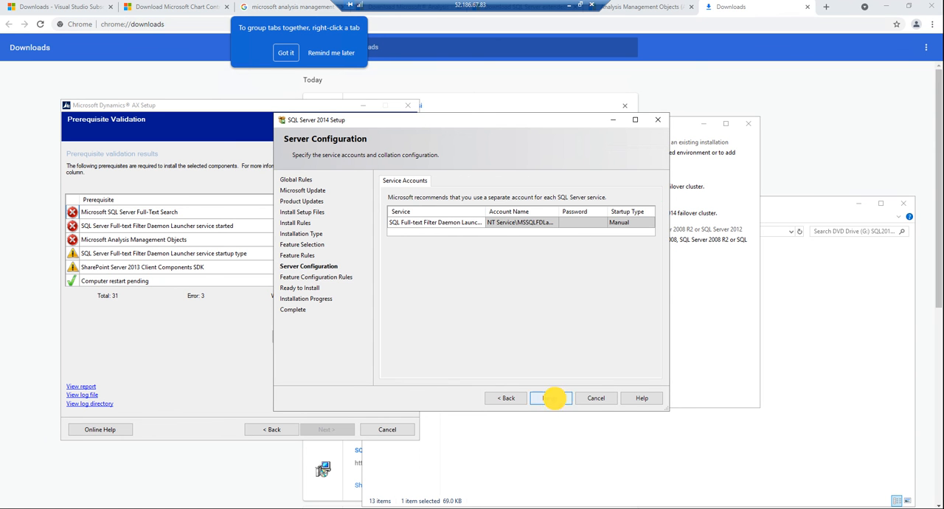
{"action": "left_click", "coordinate": [551, 398]}
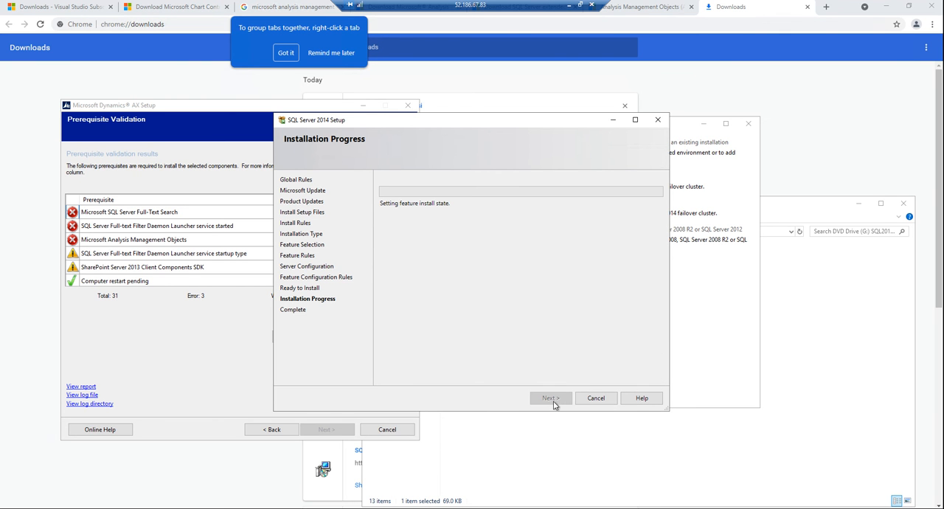
Step: Review the Microsoft Analysis Management Objects error details in Microsoft Dynamics AX Setup and check the linked download page
{"action": "left_click", "coordinate": [188, 242]}
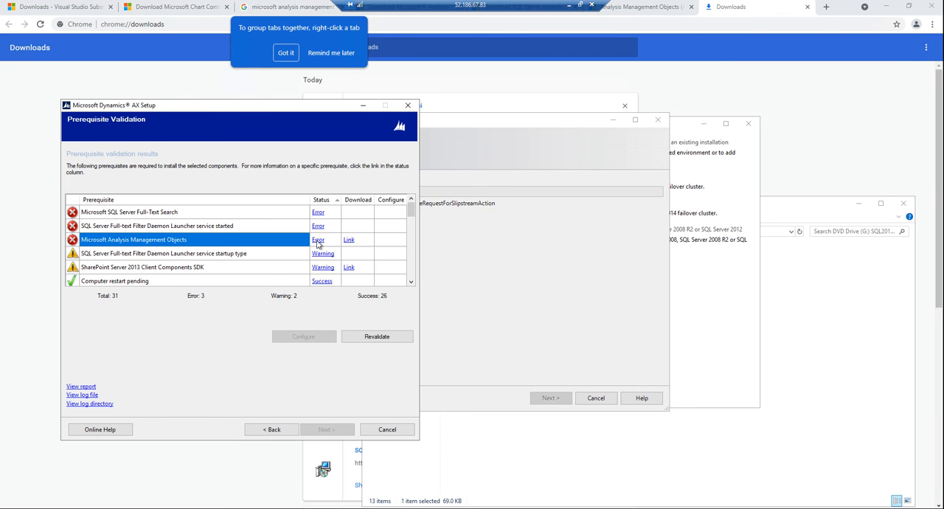
{"action": "left_click", "coordinate": [318, 241]}
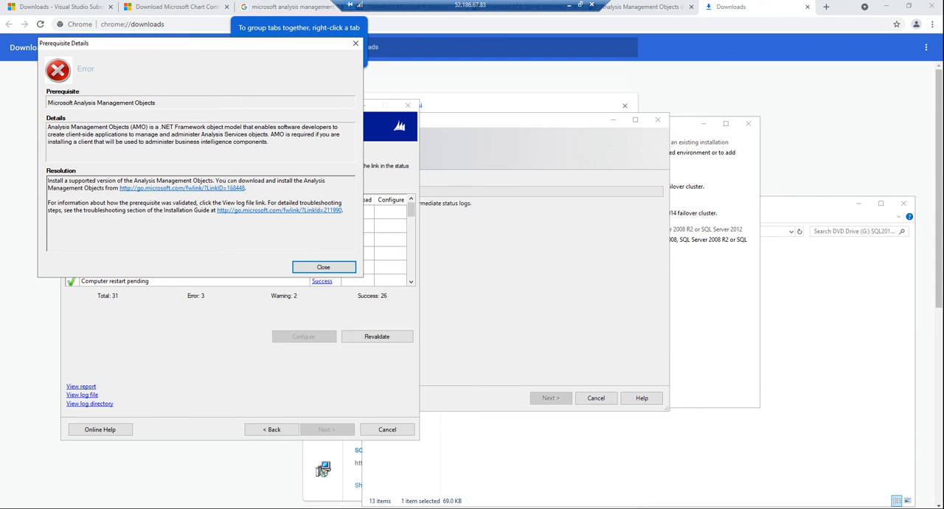
{"action": "left_click", "coordinate": [233, 189]}
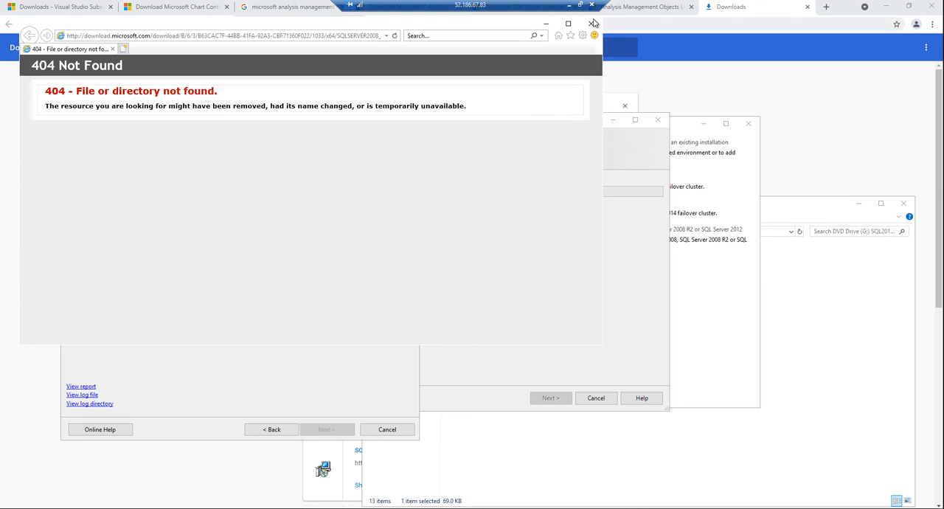
{"action": "left_click", "coordinate": [591, 24]}
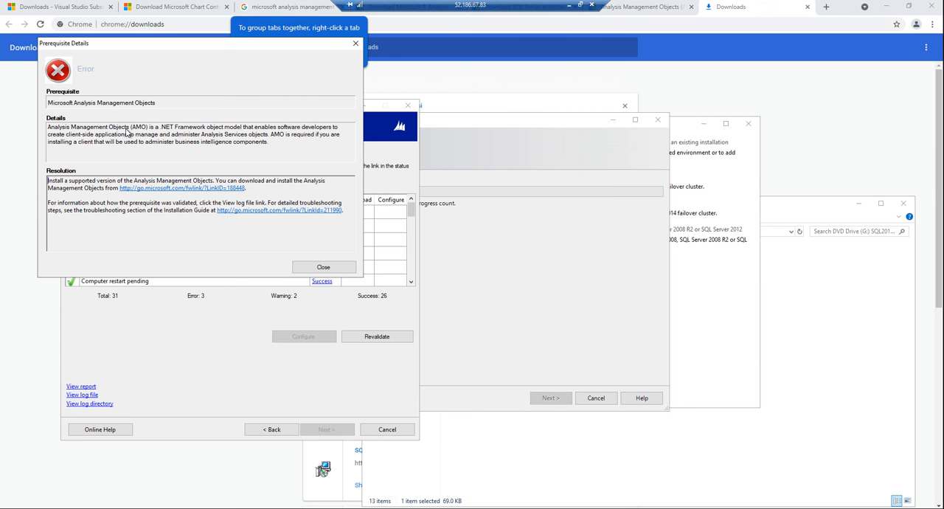
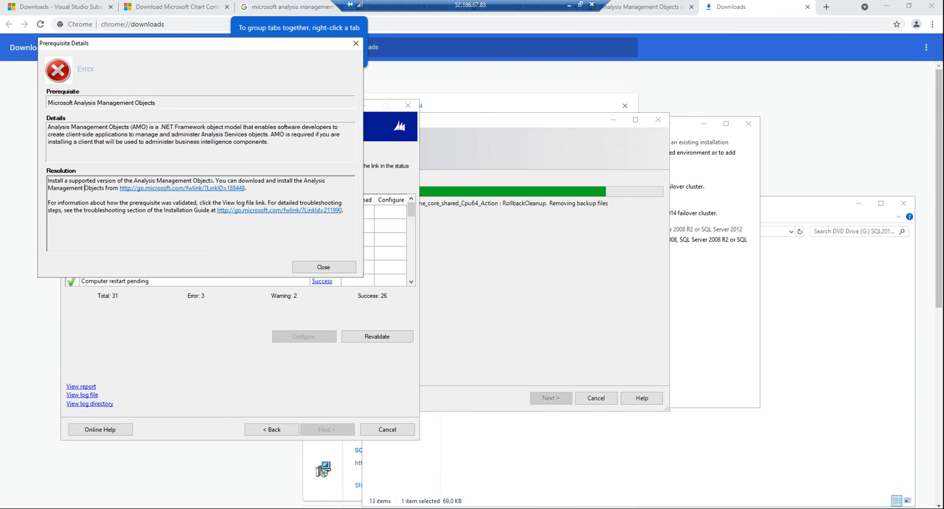
Step: Copy "Install a supported version of the Analysis Management Objects" from the prerequisite error details and search Google for it
{"action": "left_click_drag", "start_coordinate": [213, 182], "coordinate": [22, 180]}
{"action": "key", "text": "ctrl+c"}
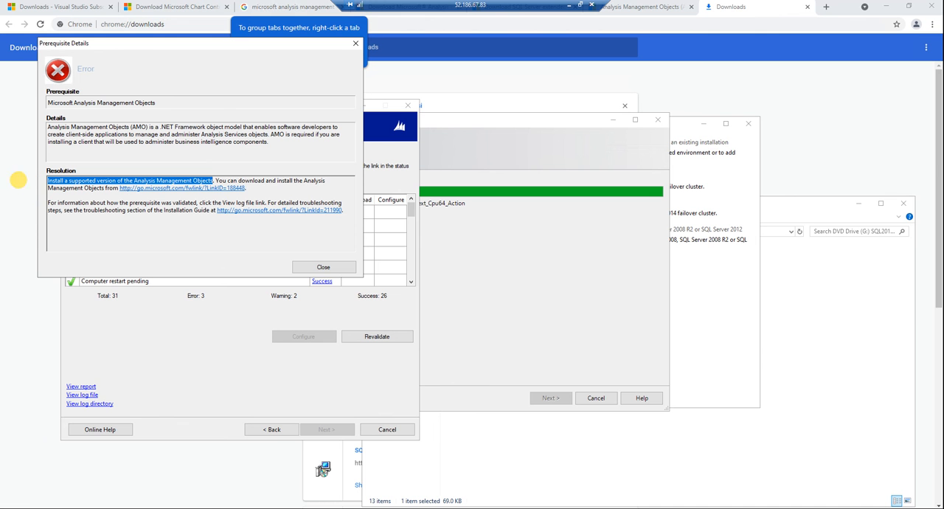
{"action": "left_click", "coordinate": [251, 6]}
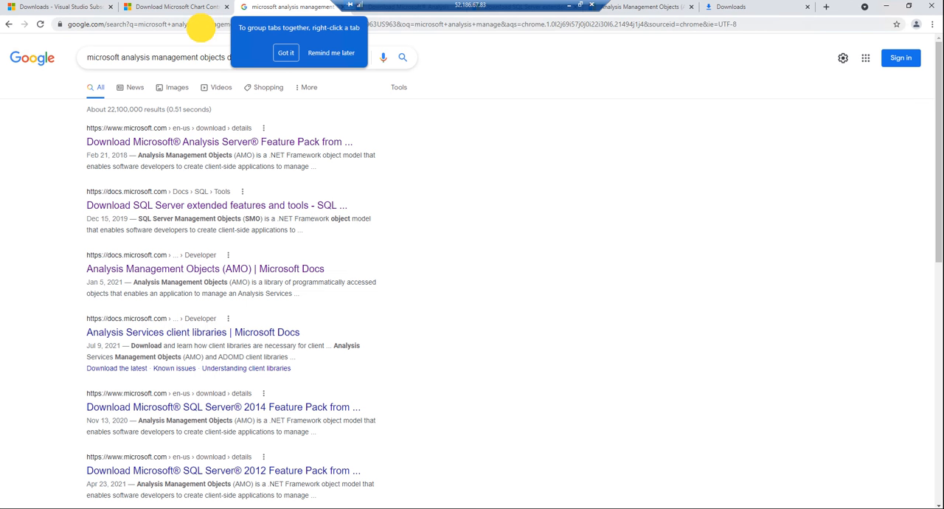
{"action": "left_click", "coordinate": [201, 29]}
{"action": "key", "text": "ctrl+v"}
{"action": "key", "text": "Return"}
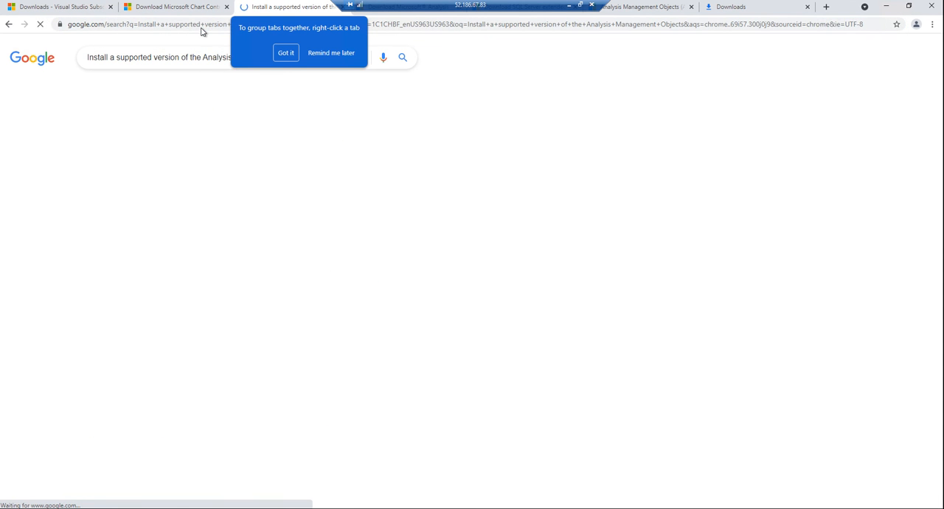
{"action": "left_click", "coordinate": [285, 52]}
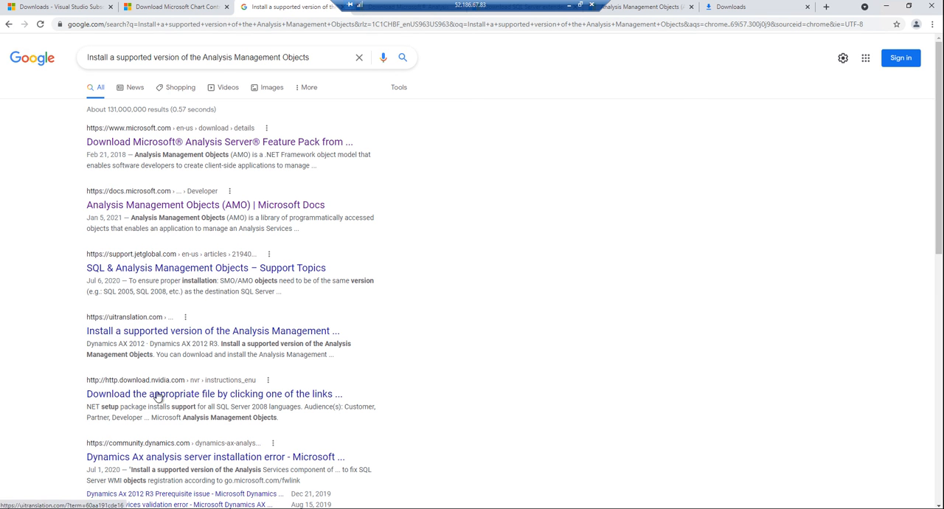
{"action": "left_click", "coordinate": [161, 462]}
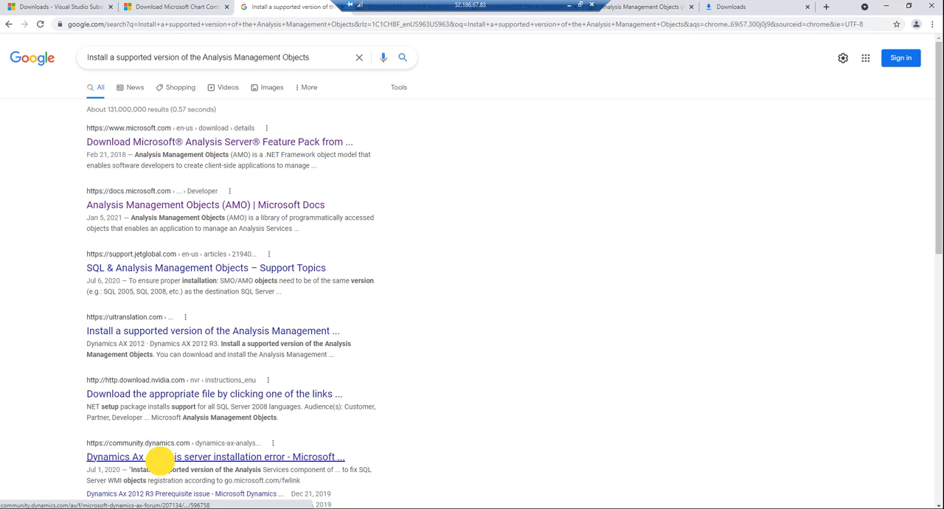
Step: Add "ax 2012" to the search and open the Dynamics Ax 2012 R3 Prerequisite issue and Prerequisite for Microsoft Dynamics Axapta 2012 results in new tabs
{"action": "left_click", "coordinate": [325, 57]}
{"action": "type", "text": "a"}
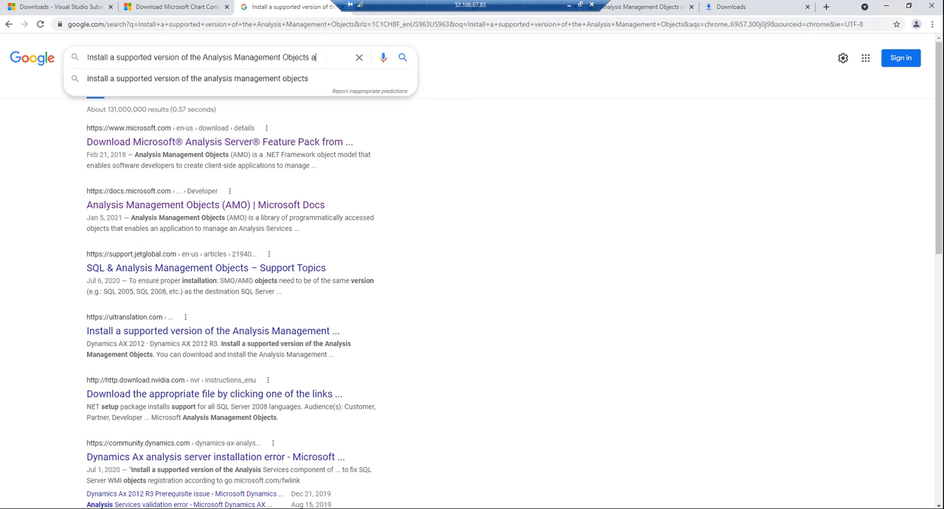
{"action": "type", "text": "x 2012"}
{"action": "key", "text": "Return"}
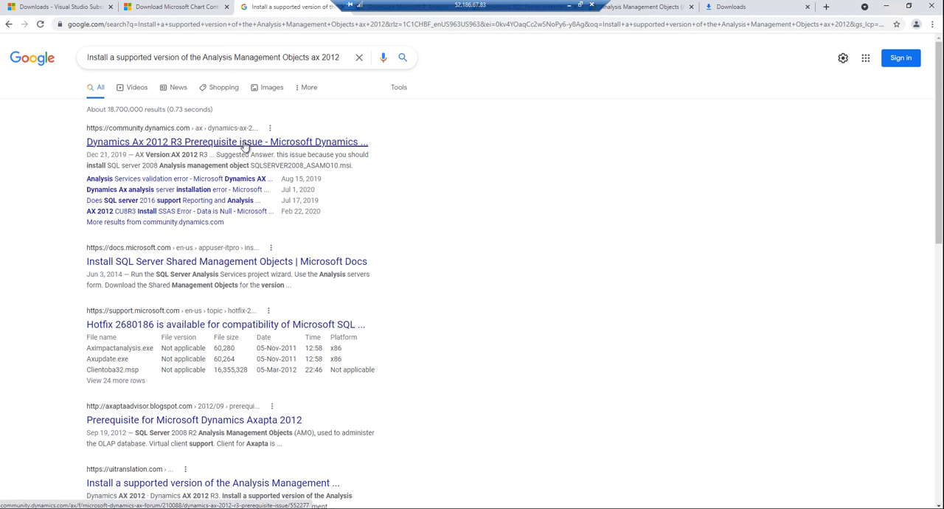
{"action": "middle_click", "coordinate": [184, 140]}
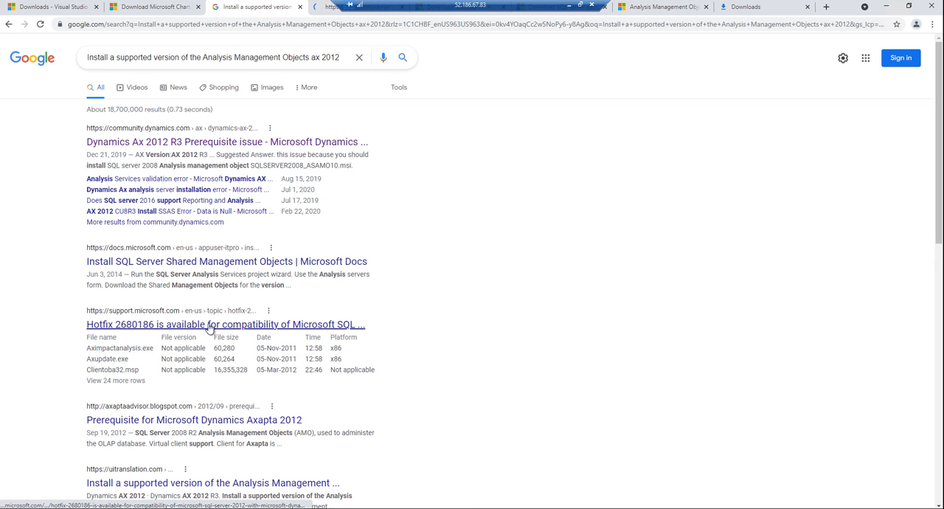
{"action": "middle_click", "coordinate": [190, 420]}
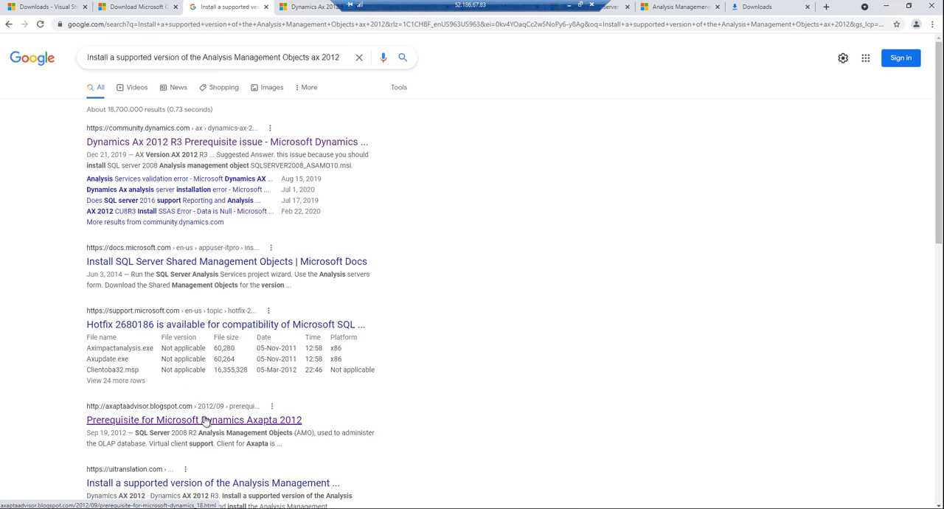
Step: Close the browser's Downloads page and move the remote connection bar aside to uncover the open page titles
{"action": "left_click", "coordinate": [750, 12]}
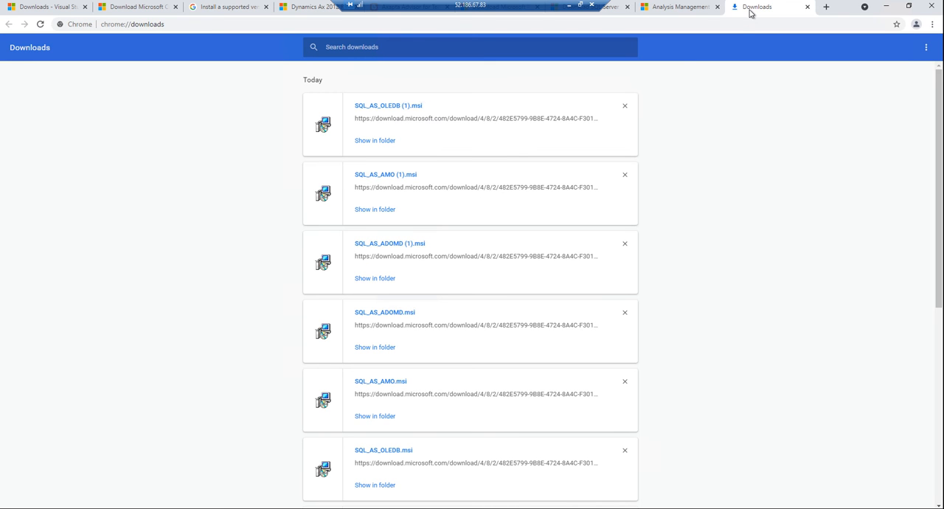
{"action": "left_click", "coordinate": [807, 8]}
{"action": "left_click_drag", "start_coordinate": [494, 7], "coordinate": [29, 7]}
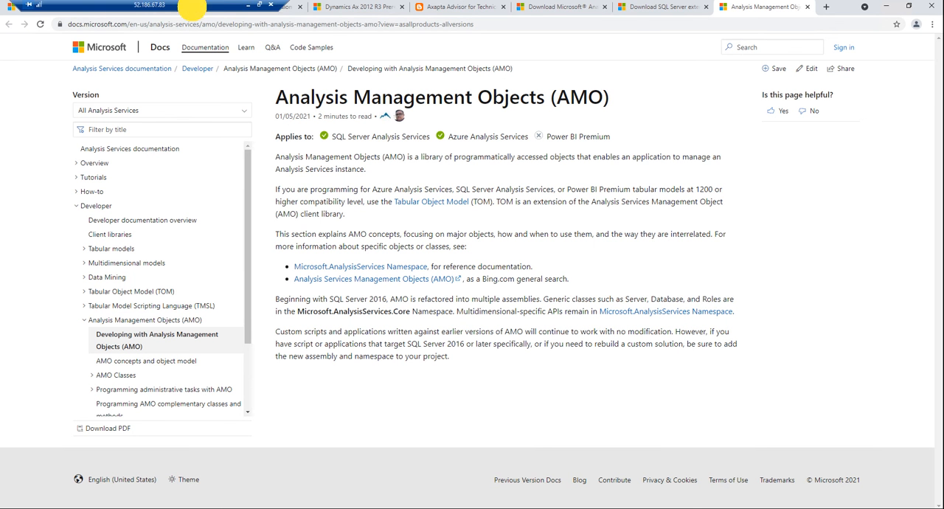
Step: Skim the Axapta Advisor article on Dynamics Axapta 2012 prerequisites for Analysis Management Objects guidance, and close it
{"action": "left_click", "coordinate": [459, 8]}
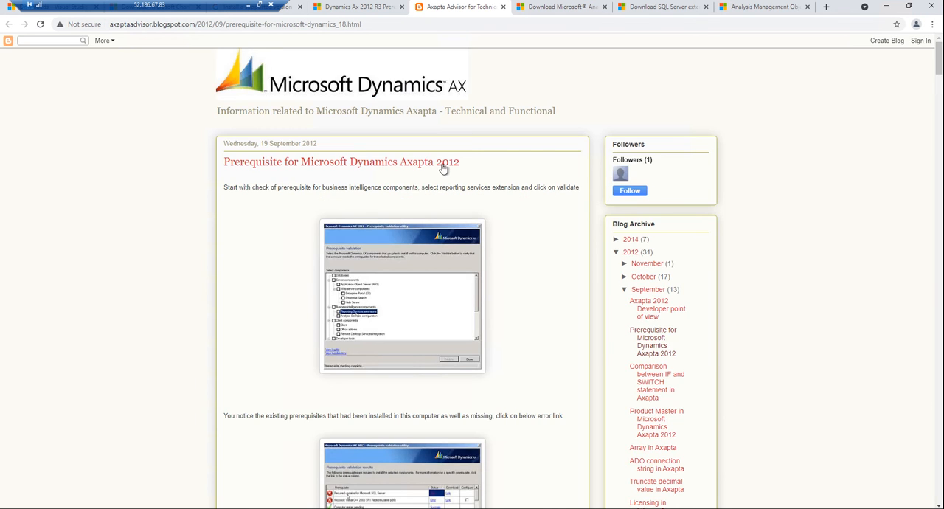
{"action": "scroll", "coordinate": [466, 251], "scroll_direction": "down", "scroll_amount": 8}
{"action": "scroll", "coordinate": [466, 251], "scroll_direction": "down", "scroll_amount": 3}
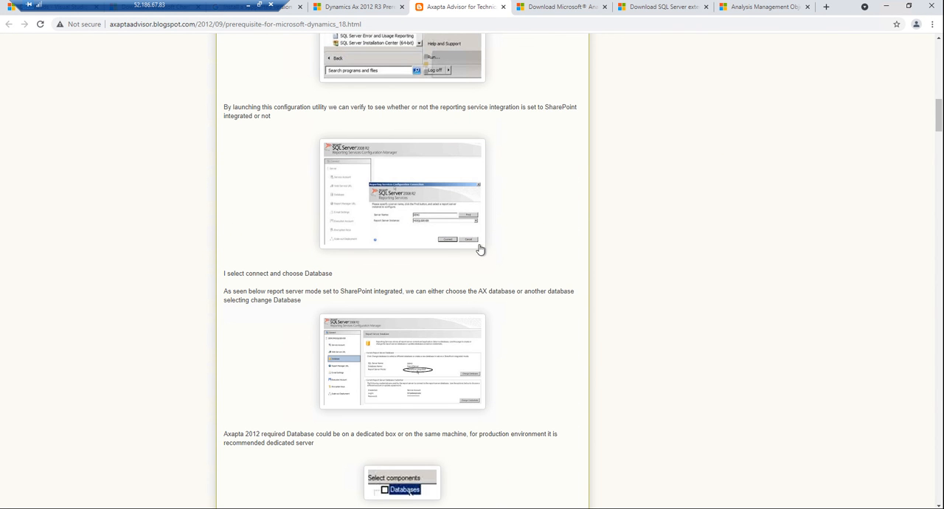
{"action": "scroll", "coordinate": [480, 249], "scroll_direction": "up", "scroll_amount": 3}
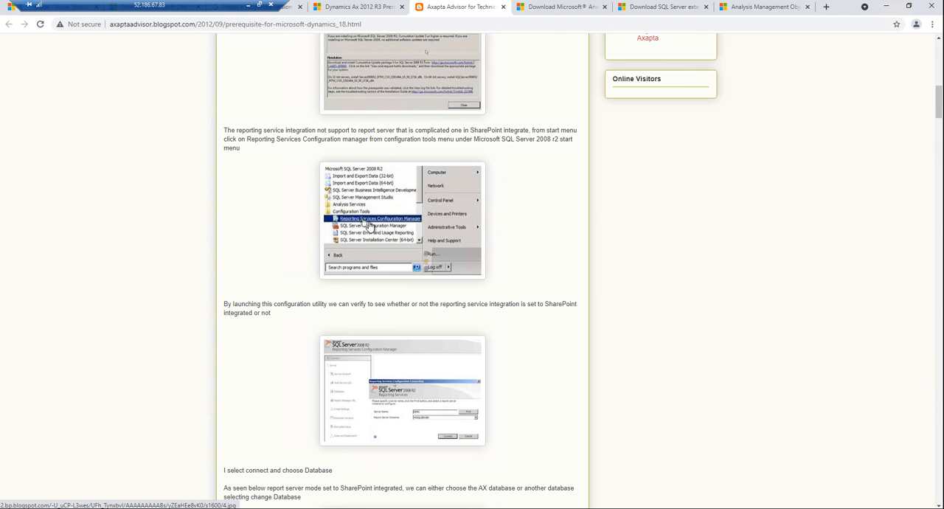
{"action": "scroll", "coordinate": [425, 232], "scroll_direction": "up", "scroll_amount": 3}
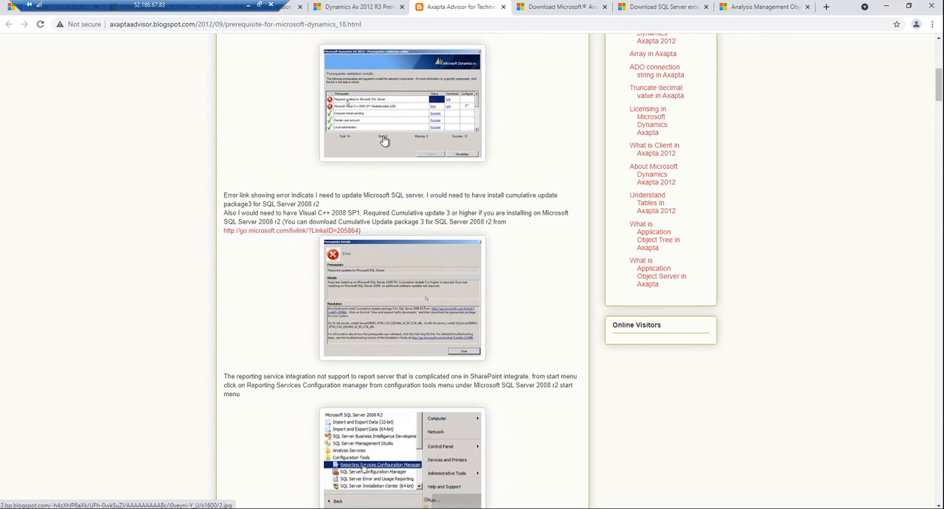
{"action": "scroll", "coordinate": [383, 145], "scroll_direction": "down", "scroll_amount": 4}
{"action": "scroll", "coordinate": [404, 407], "scroll_direction": "down", "scroll_amount": 3}
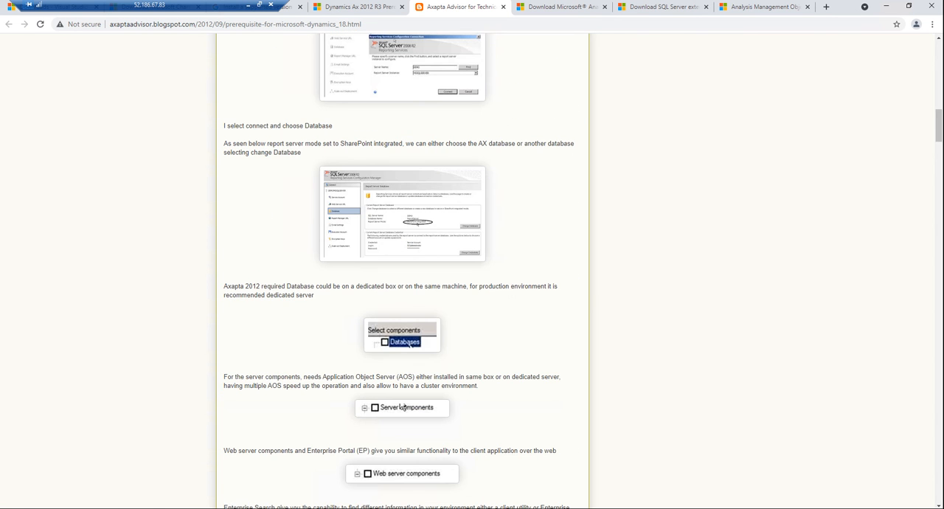
{"action": "scroll", "coordinate": [404, 407], "scroll_direction": "down", "scroll_amount": 3}
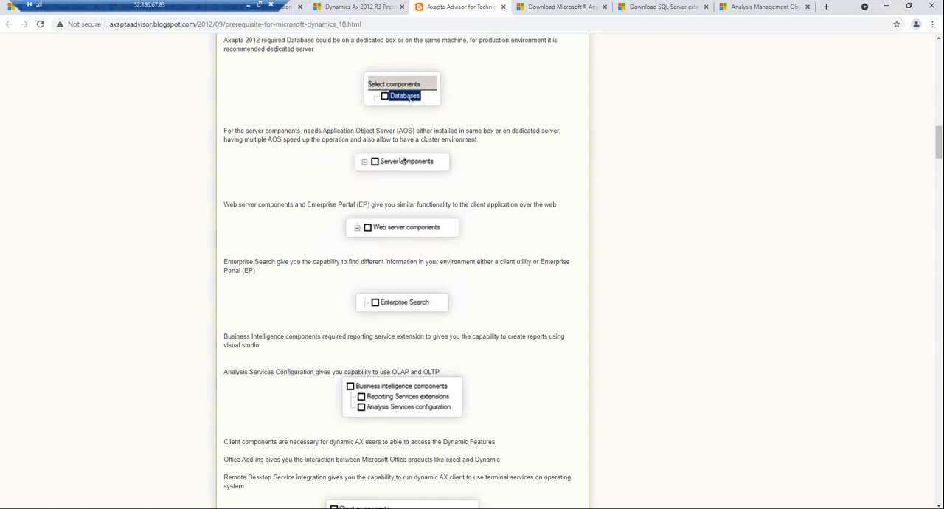
{"action": "left_click", "coordinate": [503, 7]}
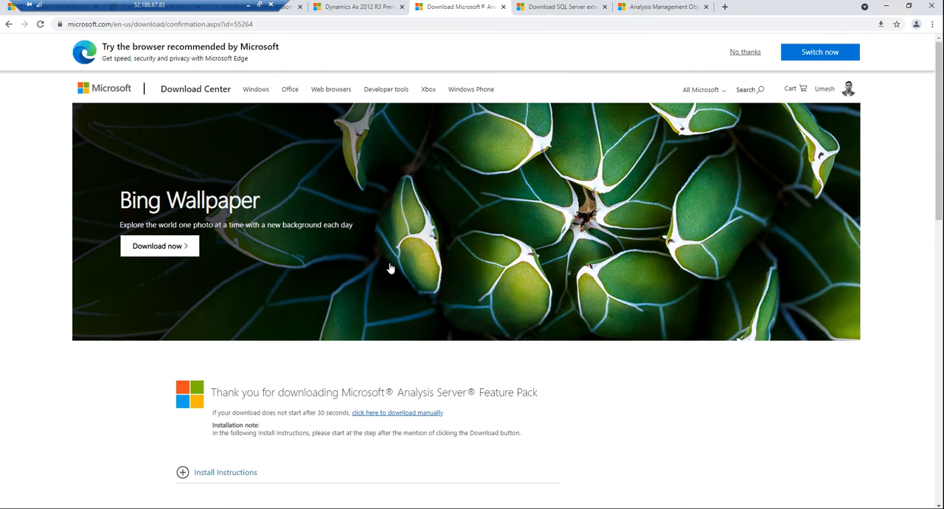
Step: Close the Analysis Server Feature Pack, SQL Server extended features and Analysis Management Objects documentation pages
{"action": "scroll", "coordinate": [391, 268], "scroll_direction": "down", "scroll_amount": 4}
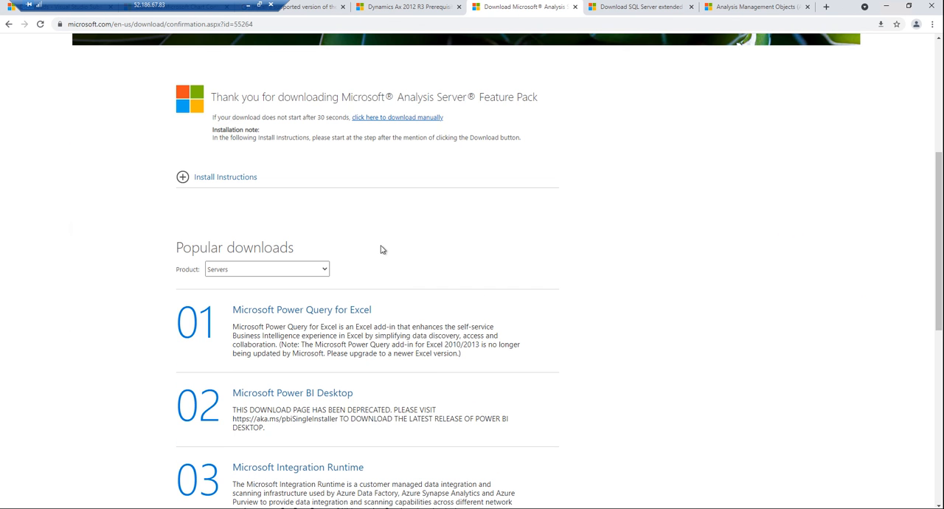
{"action": "scroll", "coordinate": [376, 252], "scroll_direction": "down", "scroll_amount": 4}
{"action": "scroll", "coordinate": [374, 256], "scroll_direction": "down", "scroll_amount": 2}
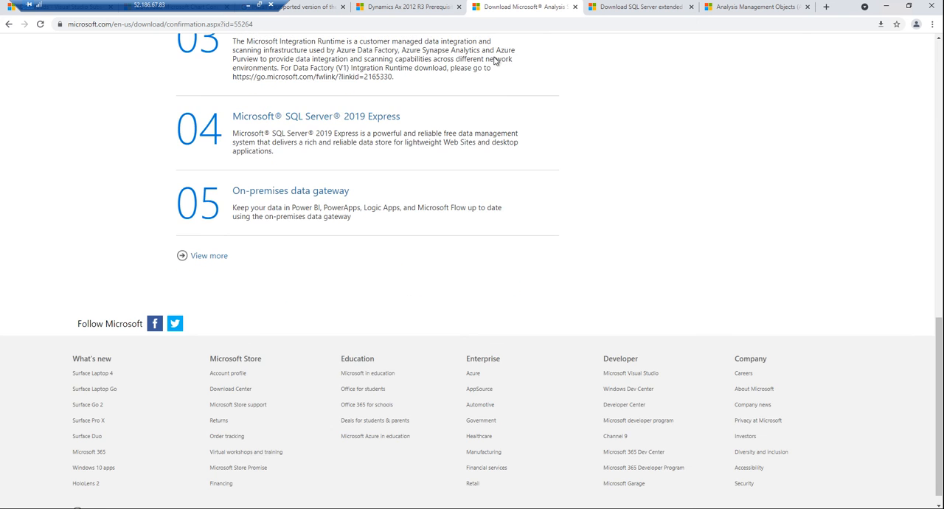
{"action": "left_click", "coordinate": [574, 7]}
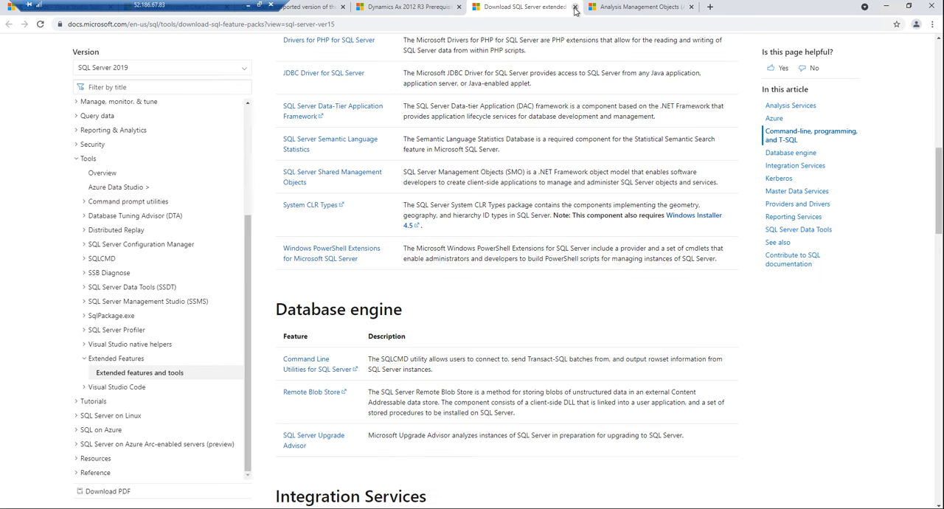
{"action": "left_click", "coordinate": [575, 7]}
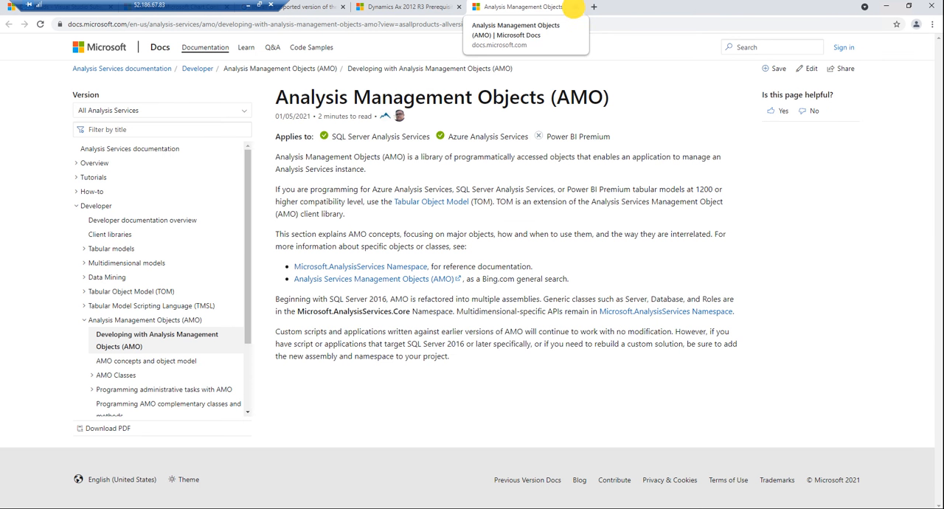
{"action": "left_click", "coordinate": [574, 8]}
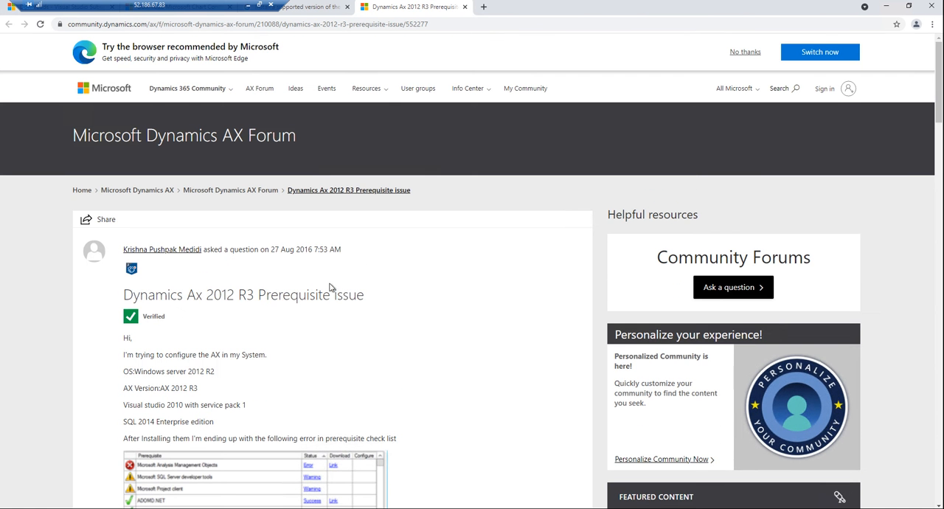
Step: Read the forum question about the Dynamics AX 2012 R3 prerequisite issue and open its Microsoft download link
{"action": "scroll", "coordinate": [331, 288], "scroll_direction": "down", "scroll_amount": 2}
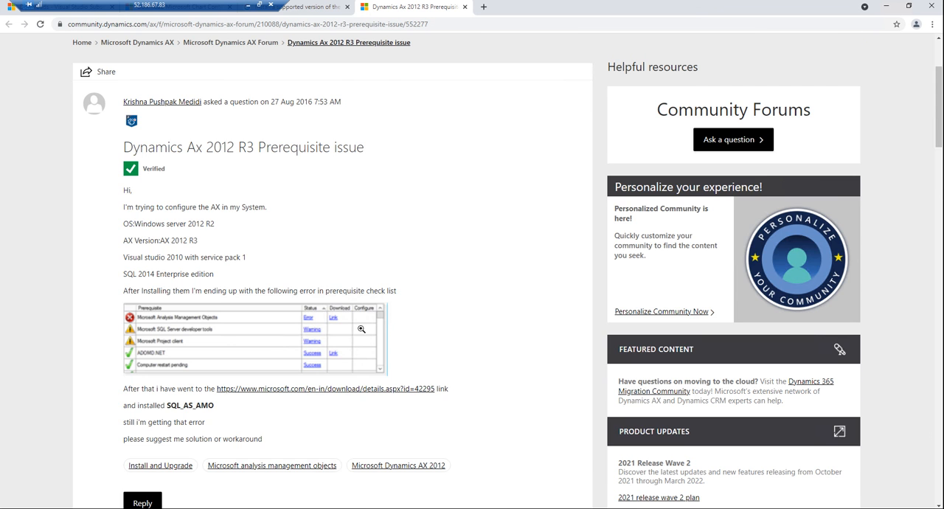
{"action": "scroll", "coordinate": [360, 329], "scroll_direction": "down", "scroll_amount": 3}
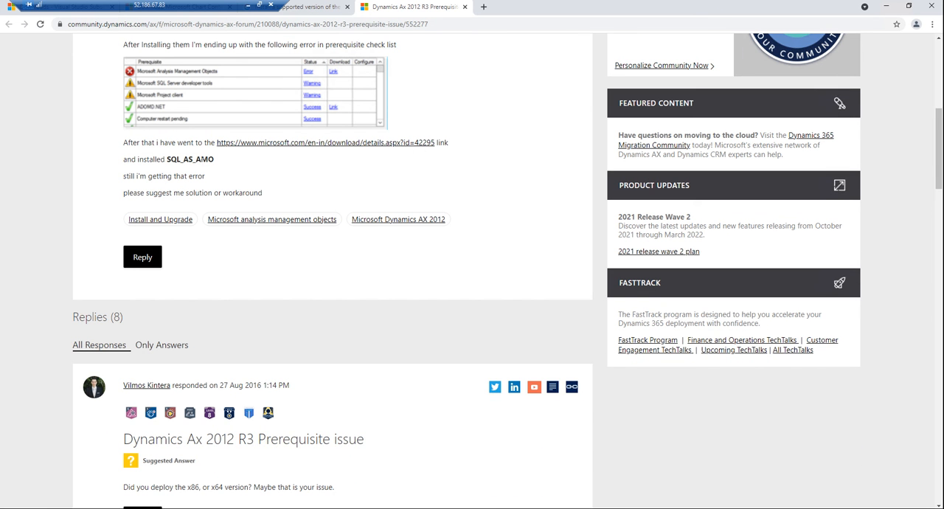
{"action": "left_click", "coordinate": [285, 146]}
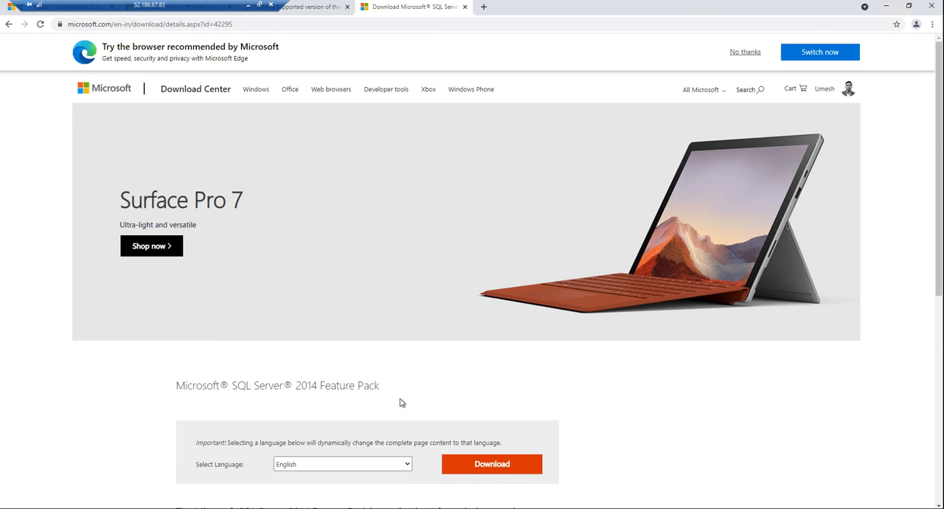
Step: Download all files of the English Microsoft SQL Server 2014 Feature Pack
{"action": "scroll", "coordinate": [480, 397], "scroll_direction": "down", "scroll_amount": 3}
{"action": "left_click", "coordinate": [479, 267]}
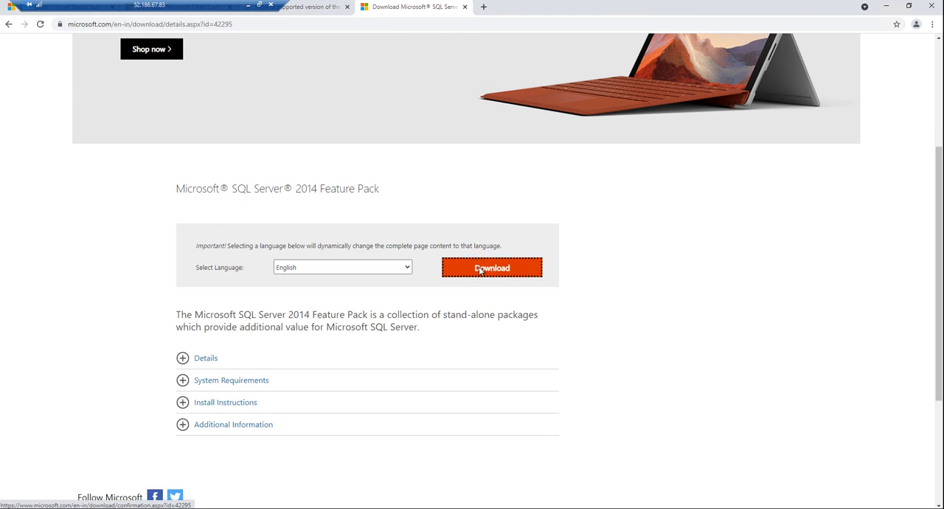
{"action": "scroll", "coordinate": [228, 231], "scroll_direction": "down", "scroll_amount": 10}
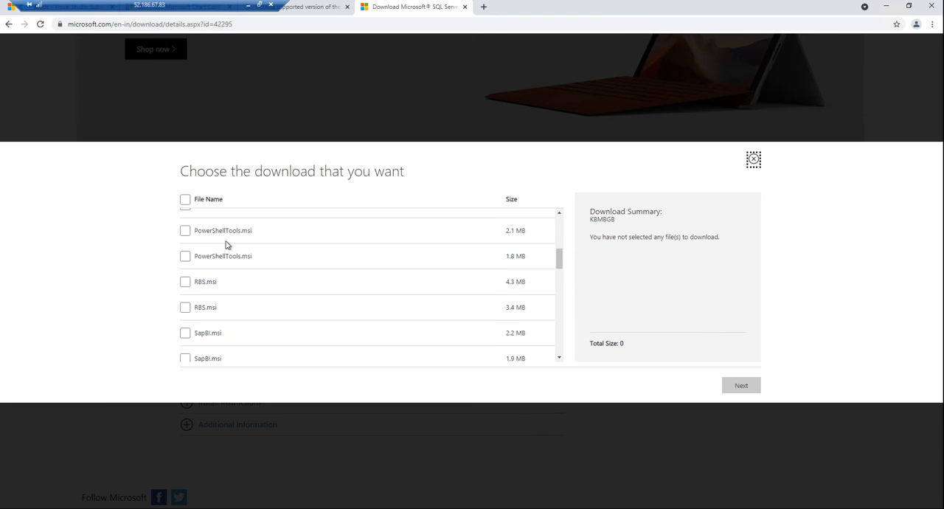
{"action": "scroll", "coordinate": [226, 243], "scroll_direction": "down", "scroll_amount": 3}
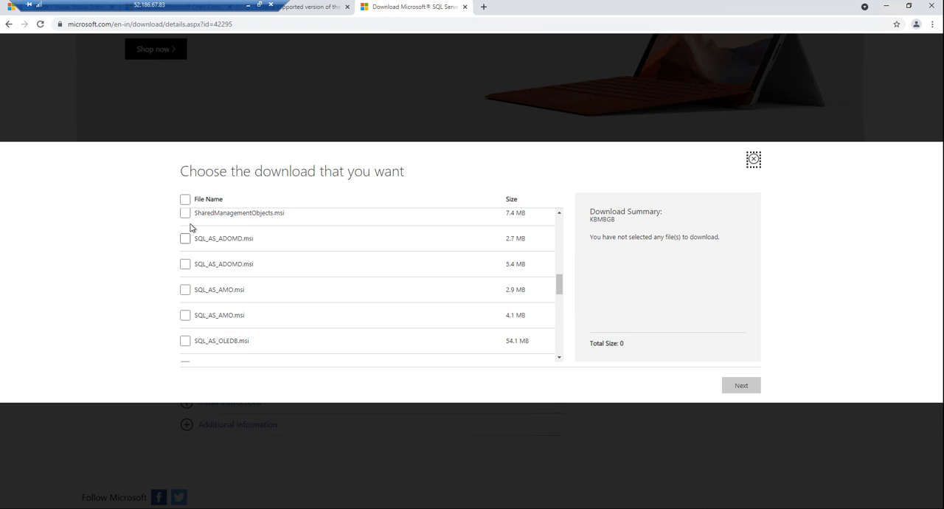
{"action": "scroll", "coordinate": [190, 228], "scroll_direction": "up", "scroll_amount": 5}
{"action": "left_click", "coordinate": [185, 199]}
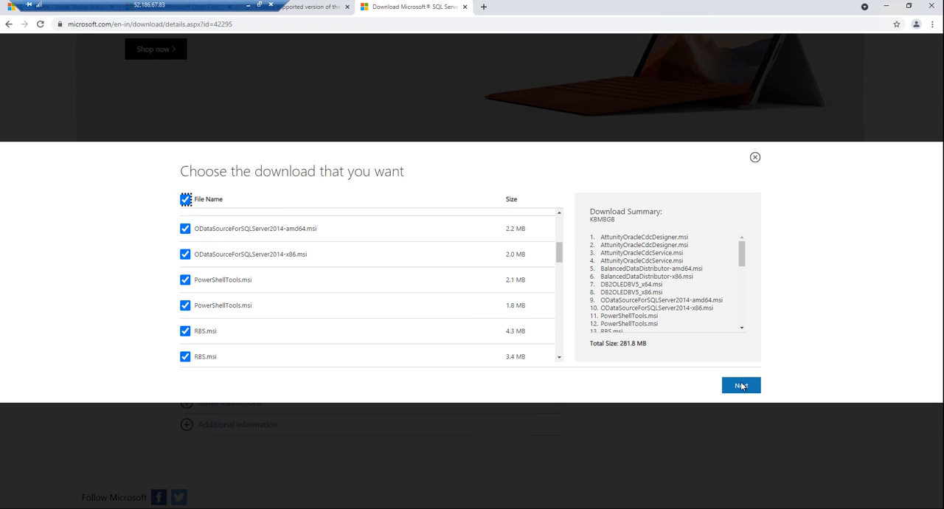
{"action": "left_click", "coordinate": [742, 386]}
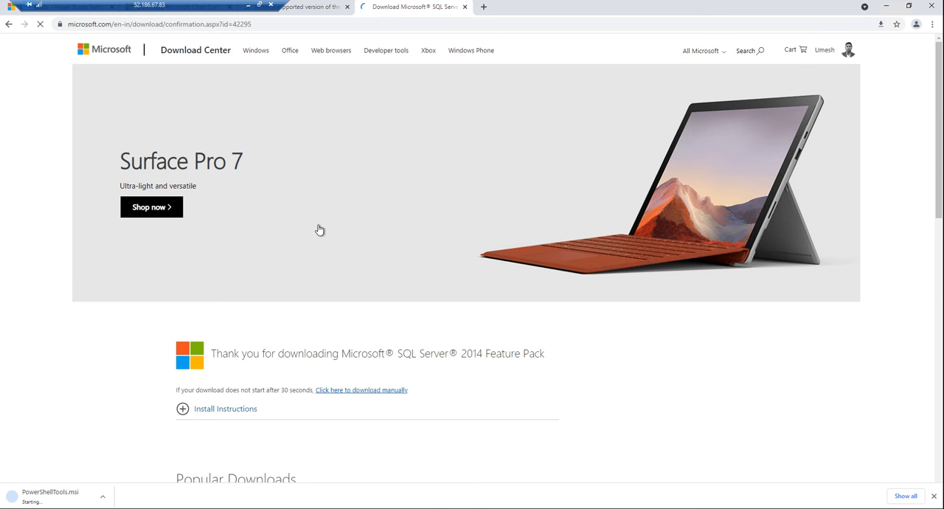
Step: Check the Analysis Management Objects search results, and go back from the SQL Server 2014 Feature Pack download to the forum thread
{"action": "left_click", "coordinate": [305, 7]}
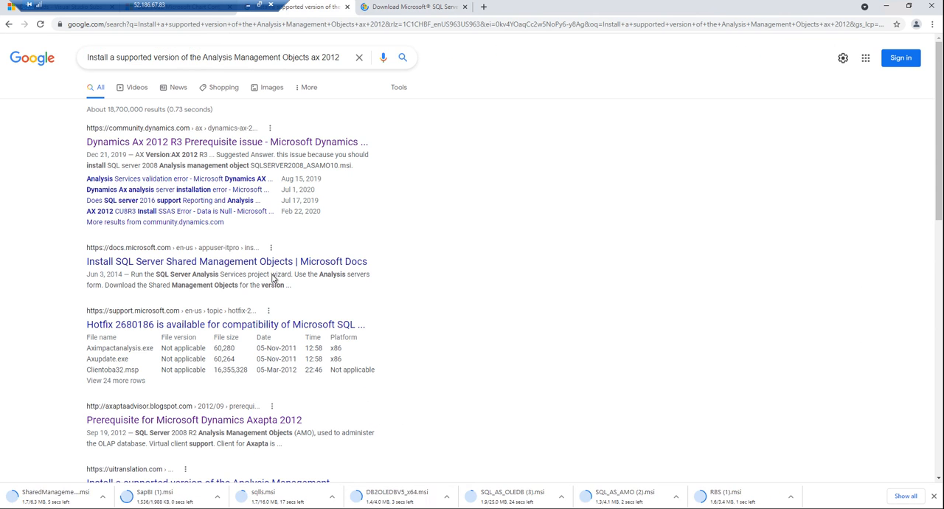
{"action": "scroll", "coordinate": [273, 279], "scroll_direction": "down", "scroll_amount": 1}
{"action": "left_click", "coordinate": [433, 10]}
{"action": "left_click", "coordinate": [8, 24]}
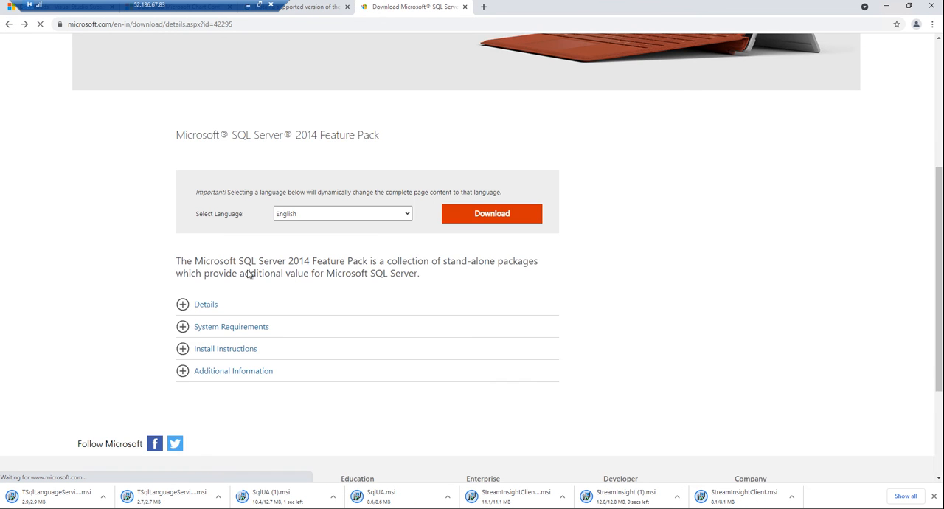
{"action": "left_click", "coordinate": [10, 23]}
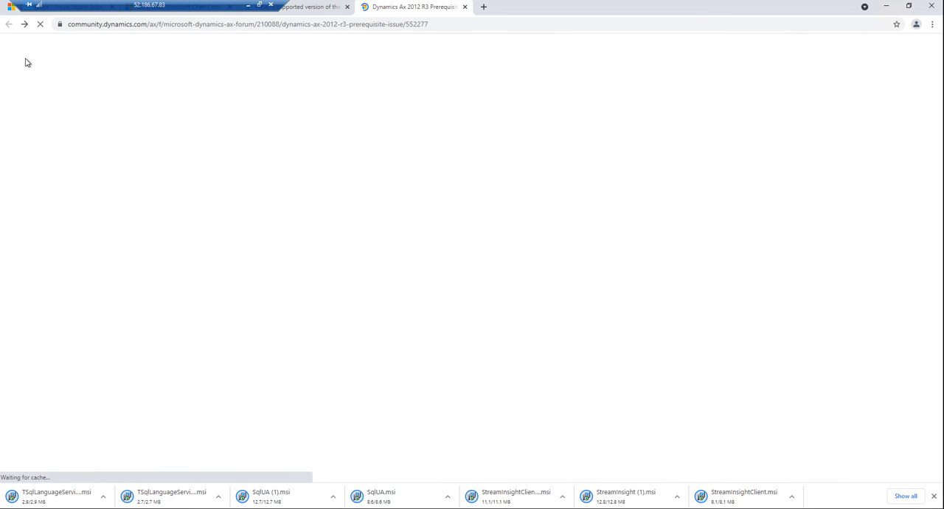
Step: Read the forum replies for the recommended Analysis Management Objects package, highlighting SQLSERVER2008_ASAMO10 in the verified answer
{"action": "scroll", "coordinate": [288, 188], "scroll_direction": "down", "scroll_amount": 15}
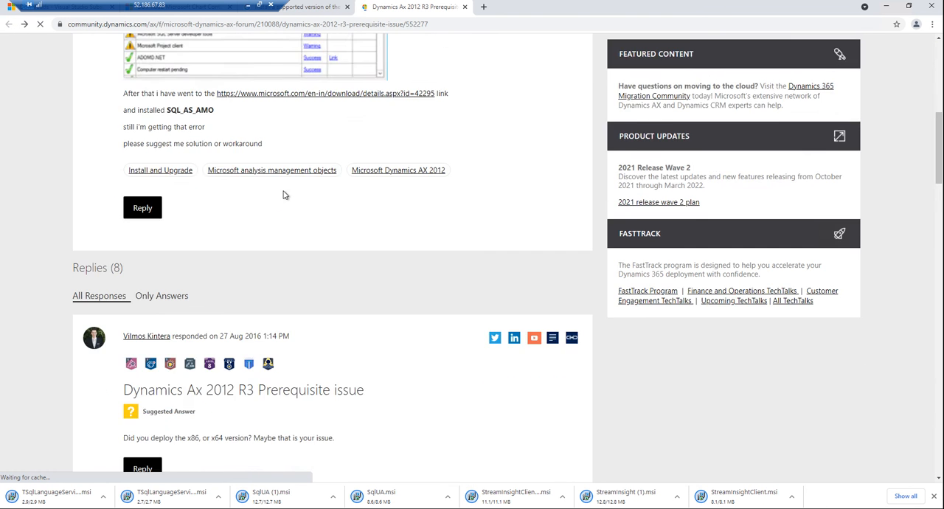
{"action": "scroll", "coordinate": [302, 264], "scroll_direction": "down", "scroll_amount": 5}
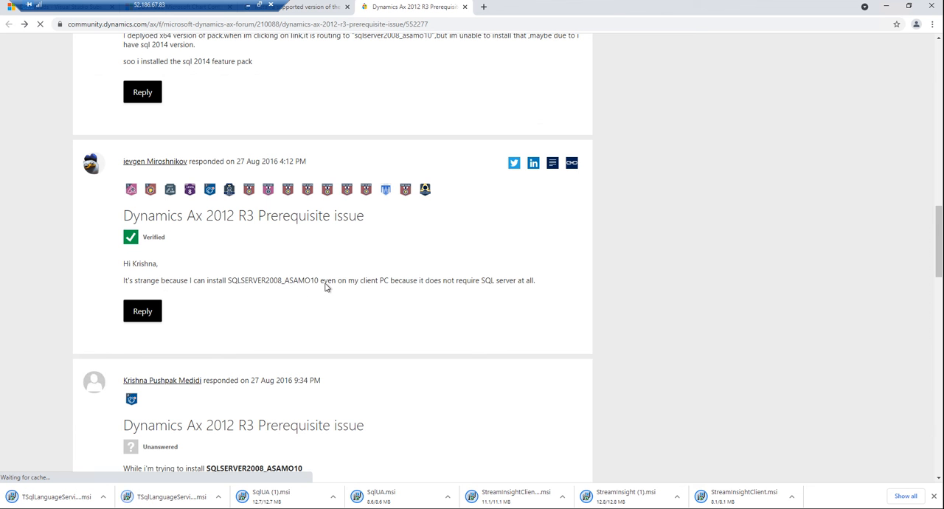
{"action": "left_click_drag", "start_coordinate": [318, 280], "coordinate": [228, 281]}
{"action": "key", "text": "ctrl+c"}
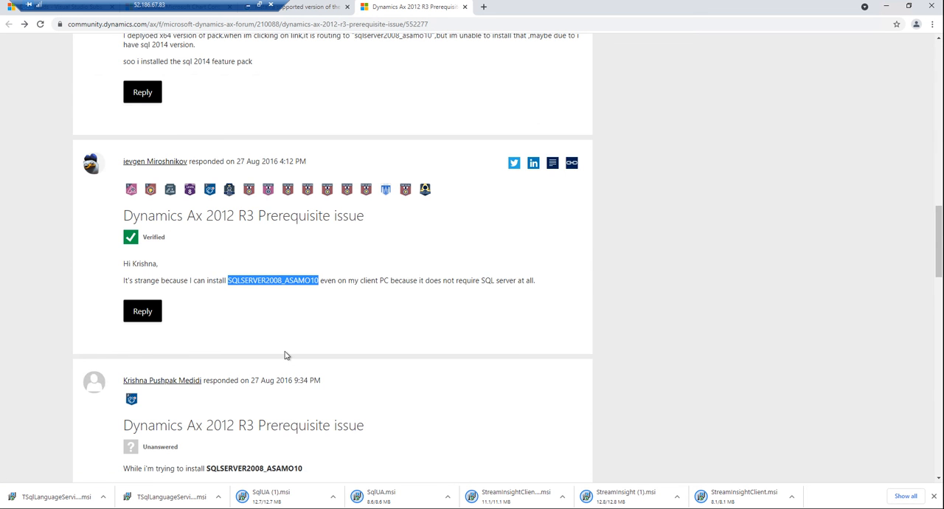
{"action": "scroll", "coordinate": [286, 355], "scroll_direction": "down", "scroll_amount": 1}
{"action": "scroll", "coordinate": [286, 355], "scroll_direction": "down", "scroll_amount": 2}
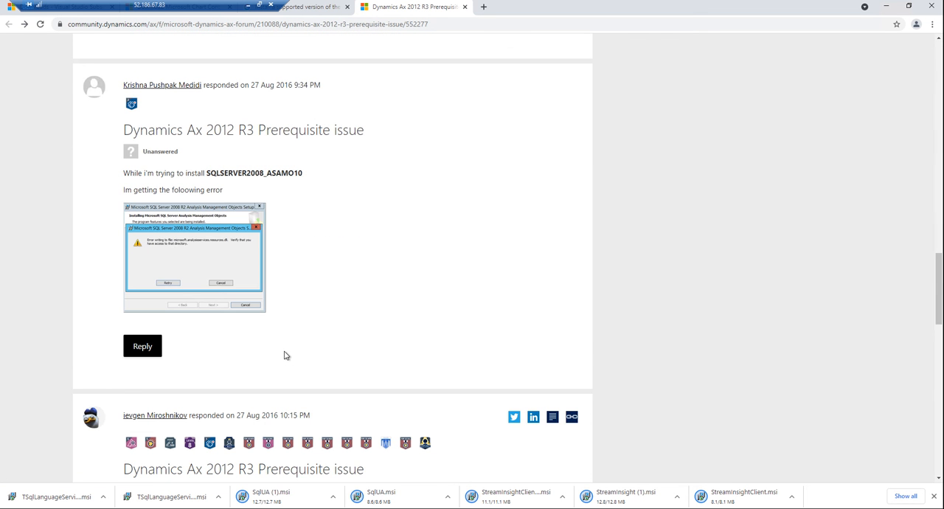
{"action": "scroll", "coordinate": [287, 354], "scroll_direction": "down", "scroll_amount": 4}
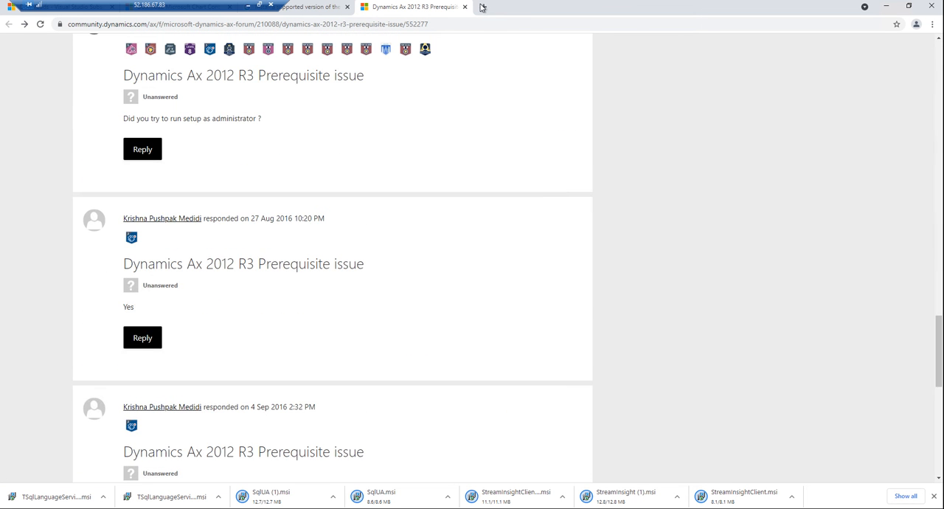
Step: Open the Microsoft SQL Server 2008 R2 SP3 Feature Pack page in a new tab and find SQLSERVER2008_ASAMO10.msi among its downloads
{"action": "left_click", "coordinate": [483, 7]}
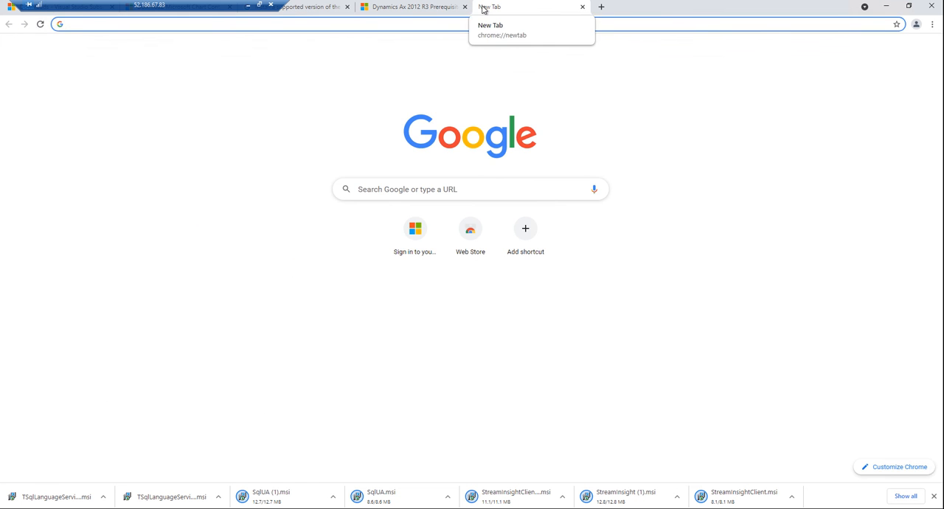
{"action": "key", "text": "ctrl+v"}
{"action": "key", "text": "Return"}
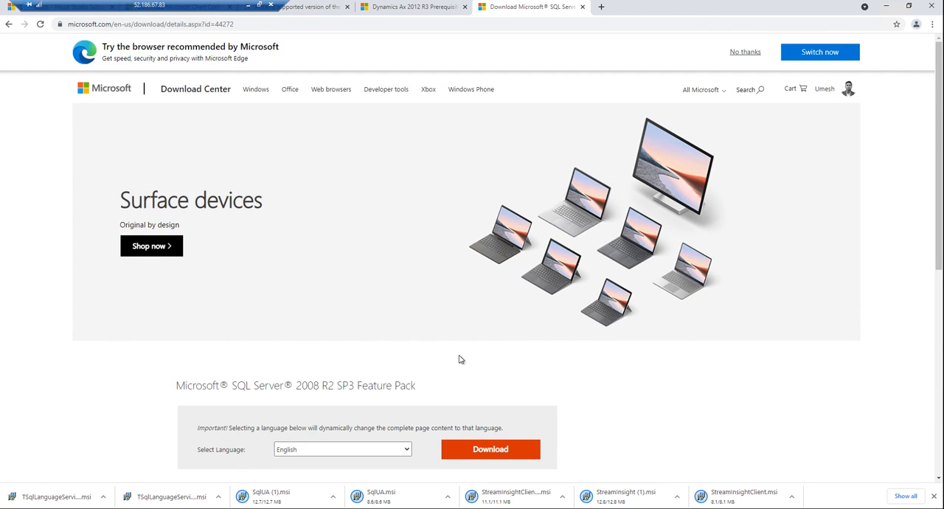
{"action": "scroll", "coordinate": [439, 359], "scroll_direction": "down", "scroll_amount": 2}
{"action": "left_click", "coordinate": [477, 303]}
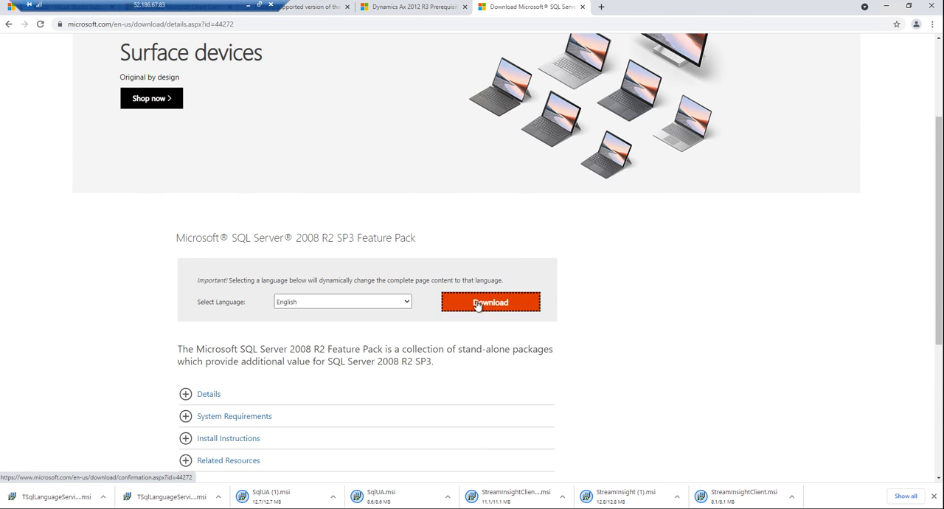
{"action": "scroll", "coordinate": [258, 270], "scroll_direction": "down", "scroll_amount": 3}
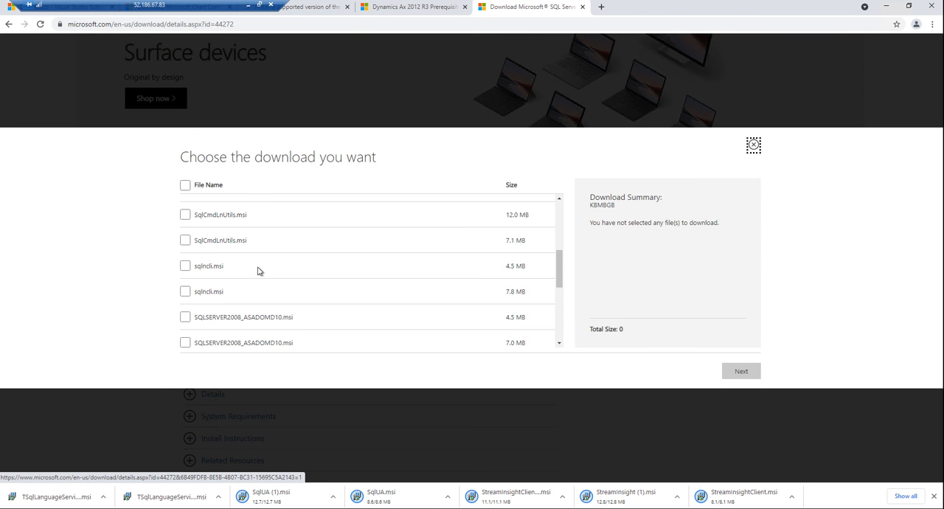
{"action": "scroll", "coordinate": [258, 270], "scroll_direction": "down", "scroll_amount": 3}
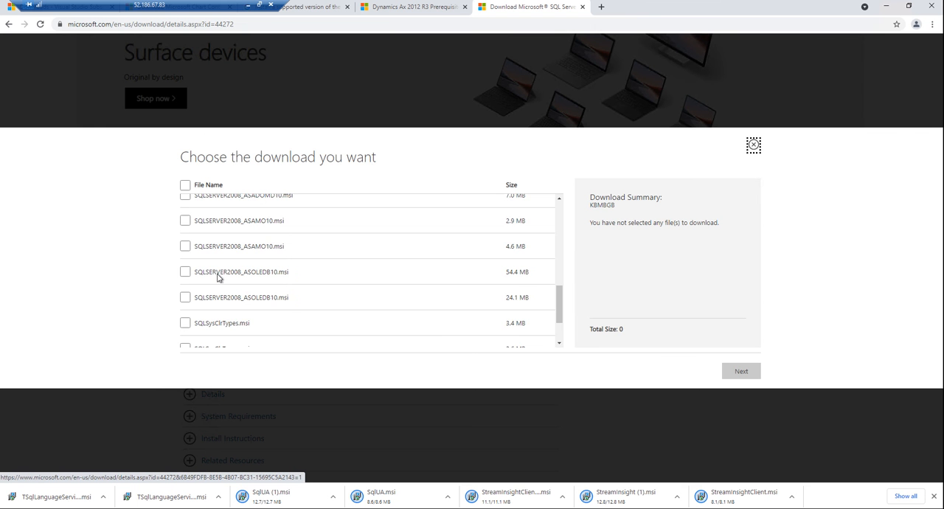
{"action": "scroll", "coordinate": [218, 277], "scroll_direction": "down", "scroll_amount": 3}
{"action": "scroll", "coordinate": [219, 277], "scroll_direction": "up", "scroll_amount": 2}
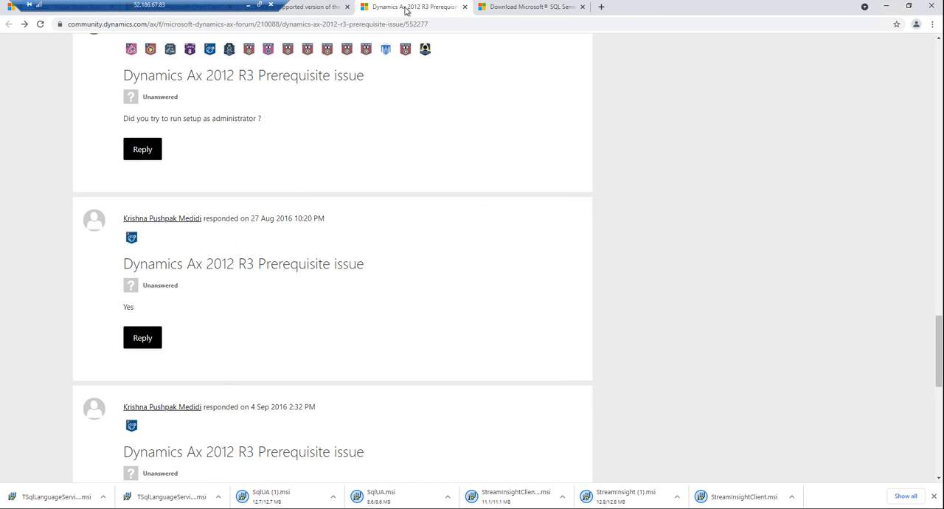
Step: Recheck the required package name in the forum thread's verified reply
{"action": "left_click", "coordinate": [407, 7]}
{"action": "scroll", "coordinate": [315, 243], "scroll_direction": "up", "scroll_amount": 3}
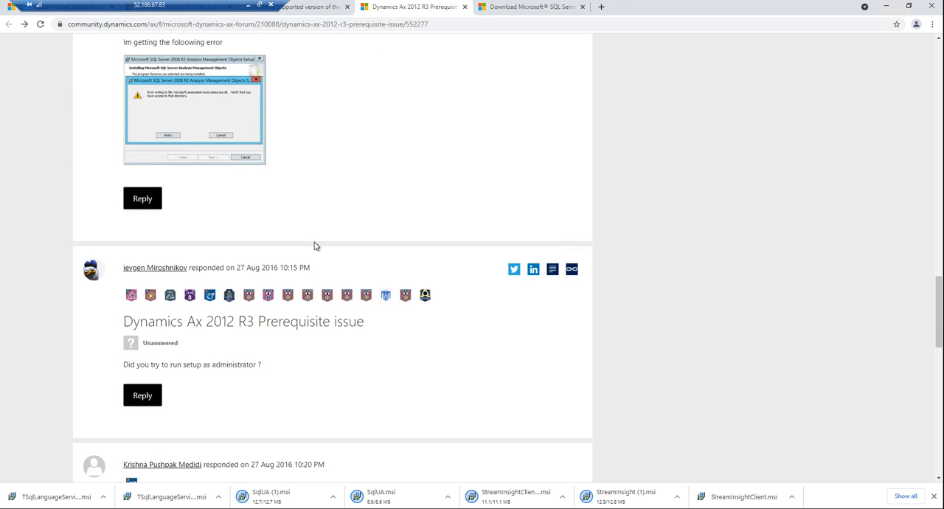
{"action": "scroll", "coordinate": [316, 236], "scroll_direction": "up", "scroll_amount": 3}
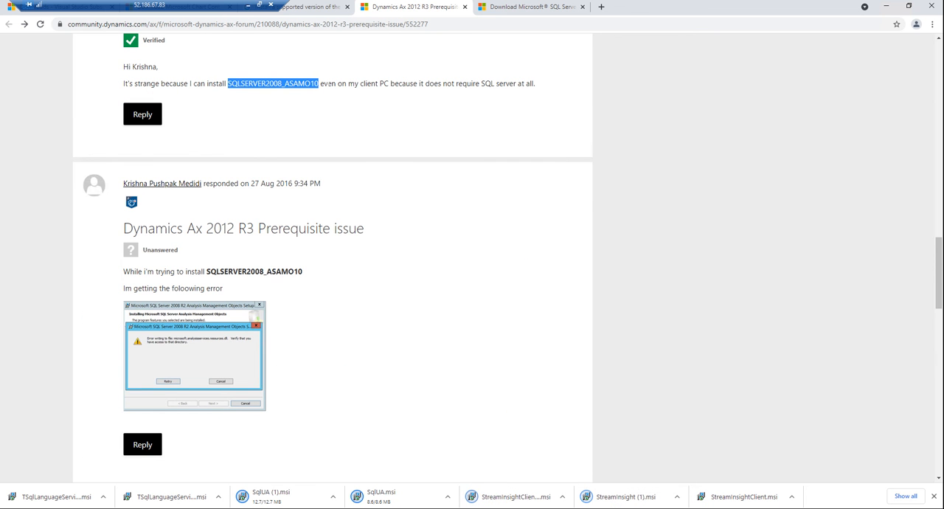
Step: Download both SQLSERVER2008_ASAMO10.msi files, 2.9 MB and 4.6 MB, from the SQL Server 2008 R2 SP3 Feature Pack
{"action": "left_click", "coordinate": [529, 7]}
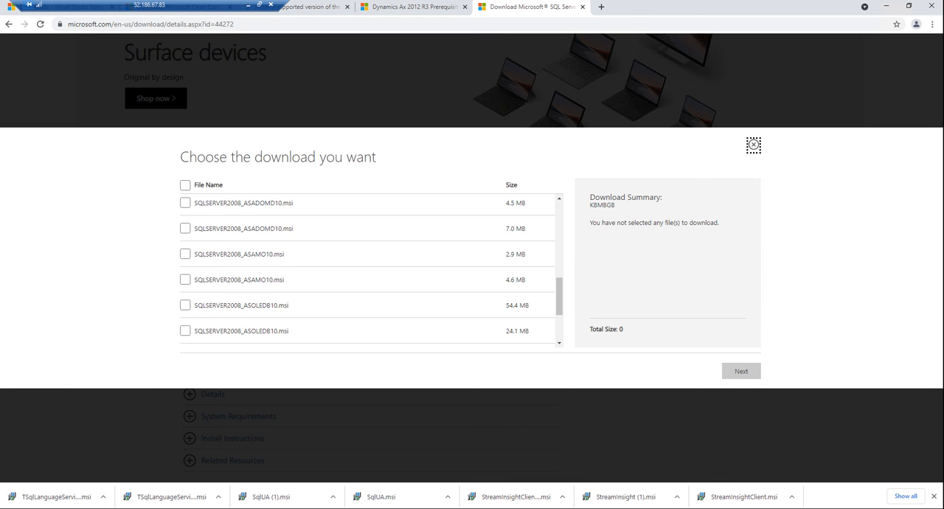
{"action": "left_click", "coordinate": [185, 254]}
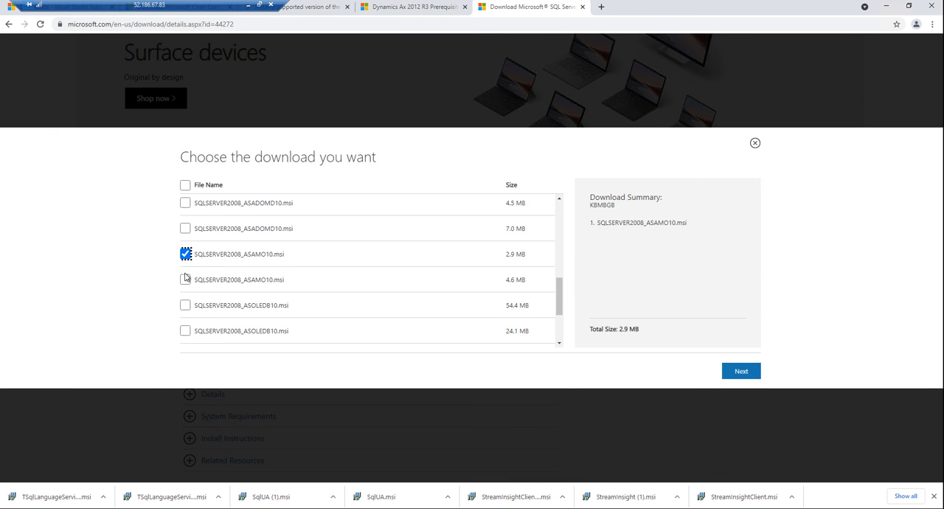
{"action": "left_click", "coordinate": [185, 280]}
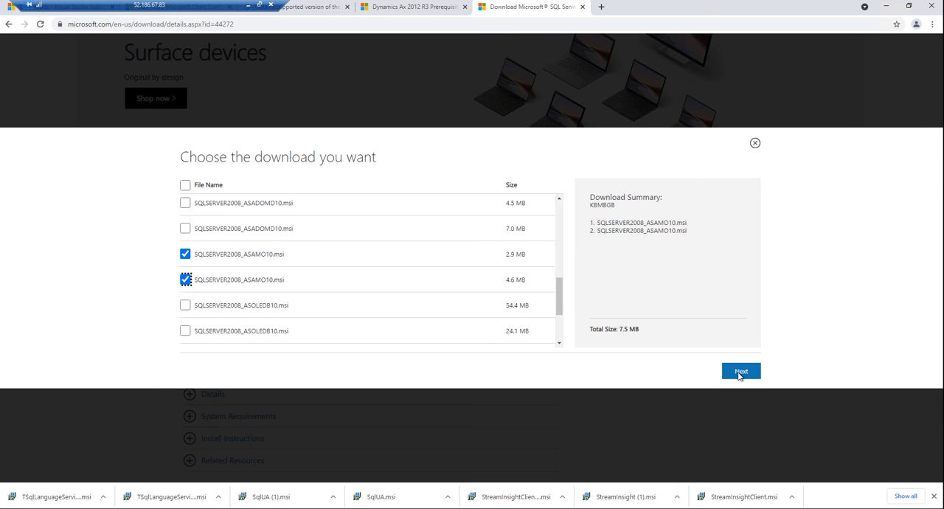
{"action": "left_click", "coordinate": [740, 373]}
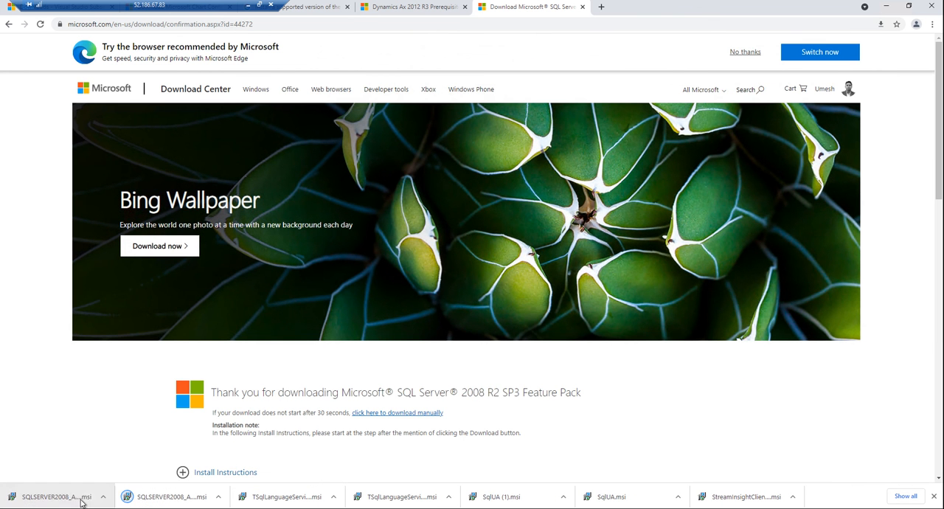
Step: Launch the first downloaded SQLSERVER2008_ASAMO10.msi installer and accept its license agreement
{"action": "left_click", "coordinate": [81, 499]}
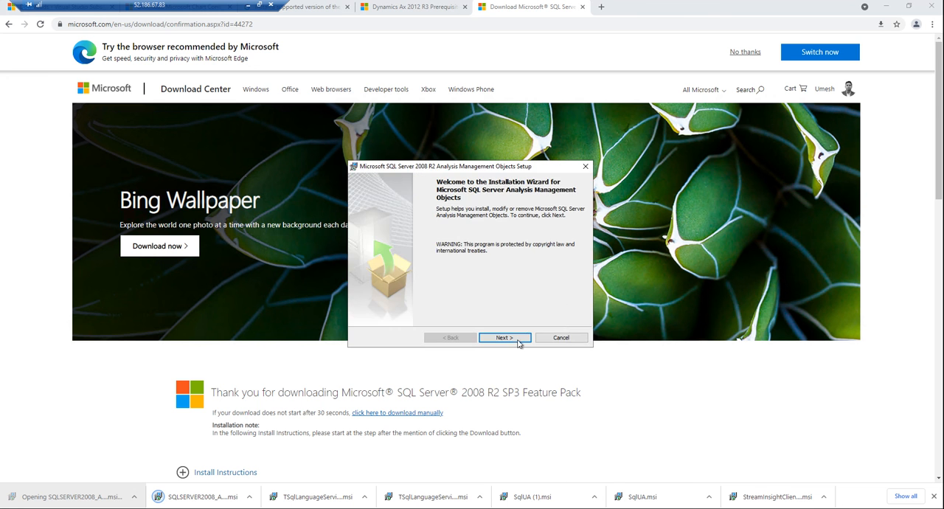
{"action": "left_click", "coordinate": [519, 344]}
{"action": "left_click", "coordinate": [409, 303]}
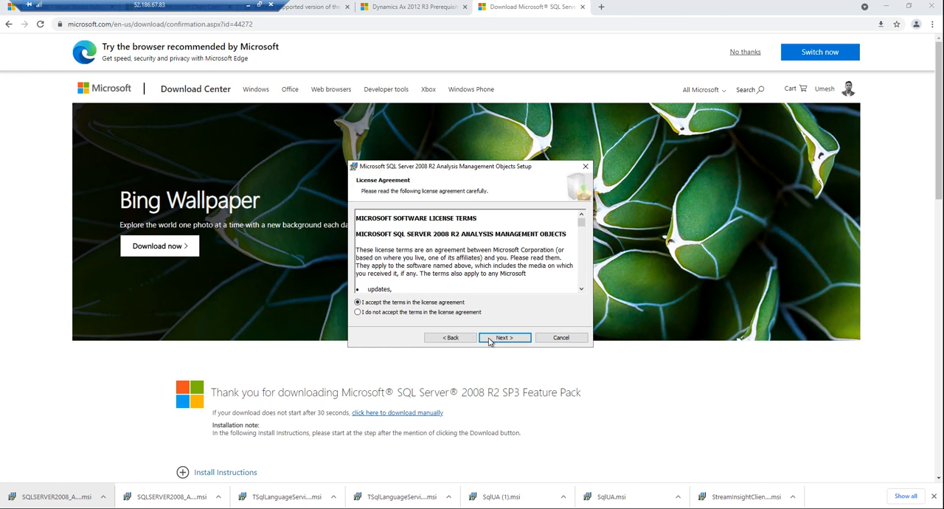
{"action": "left_click", "coordinate": [490, 338]}
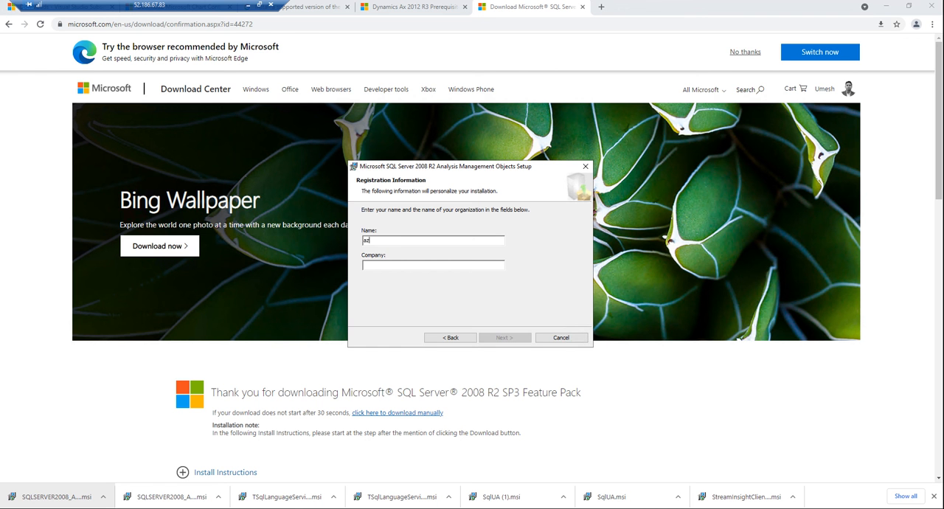
Step: Register the installation under the name az365 with no company, install Analysis Management Objects and finish the setup
{"action": "type", "text": "az365"}
{"action": "key", "text": "Tab"}
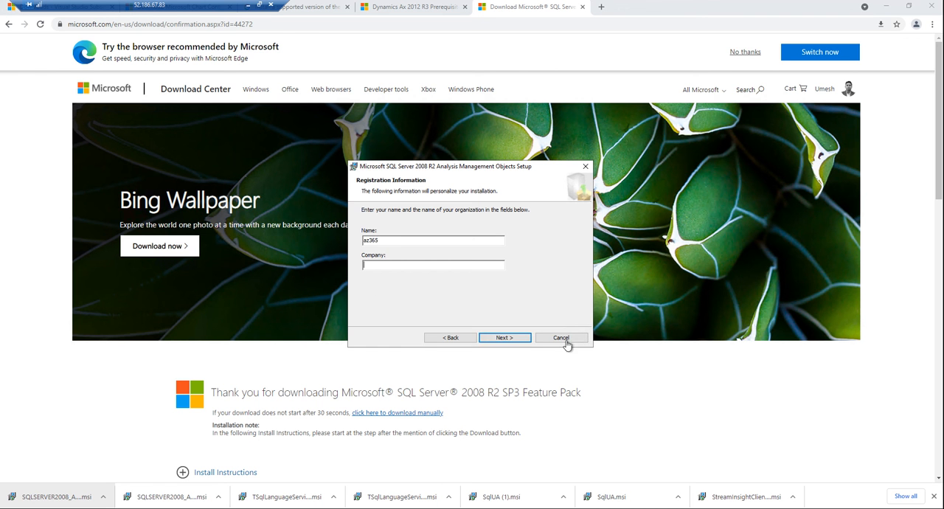
{"action": "left_click", "coordinate": [508, 337]}
{"action": "left_click", "coordinate": [509, 338]}
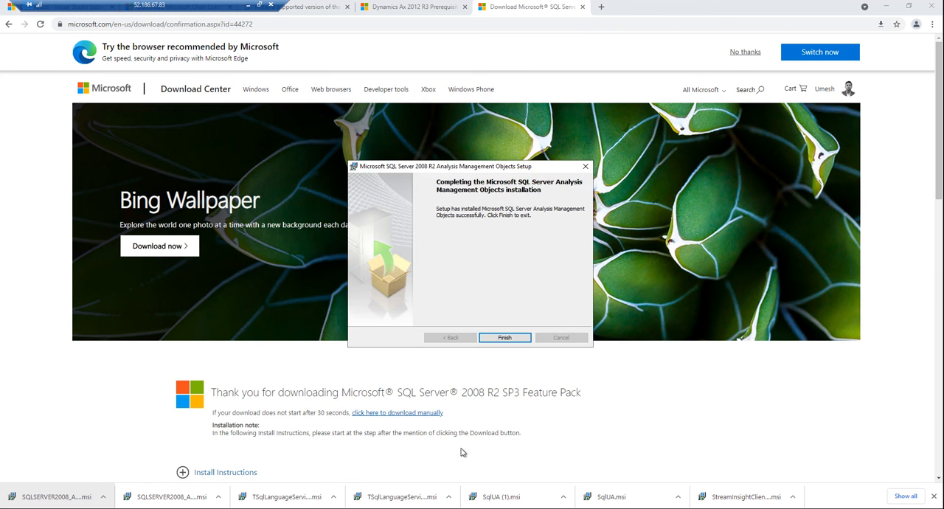
{"action": "left_click", "coordinate": [504, 337]}
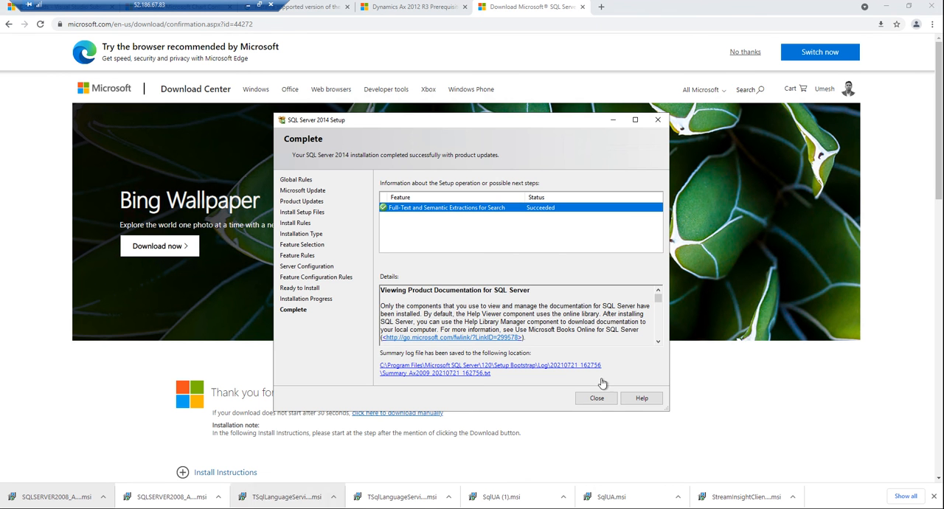
Step: Close the completed SQL Server 2014 Setup, switch to the Services console and select the SQL Server Agent (MSSQLSERVER) service
{"action": "left_click", "coordinate": [597, 398]}
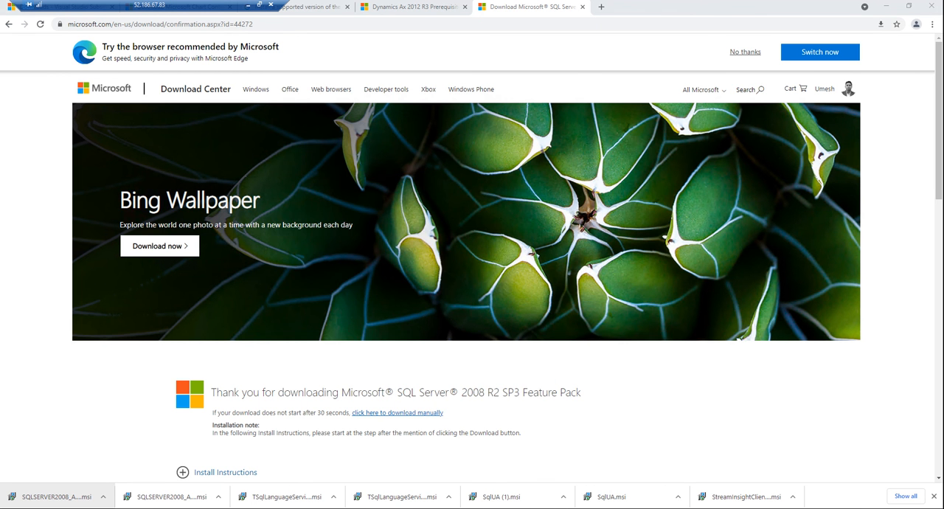
{"action": "left_click", "coordinate": [240, 507]}
{"action": "left_click", "coordinate": [212, 199]}
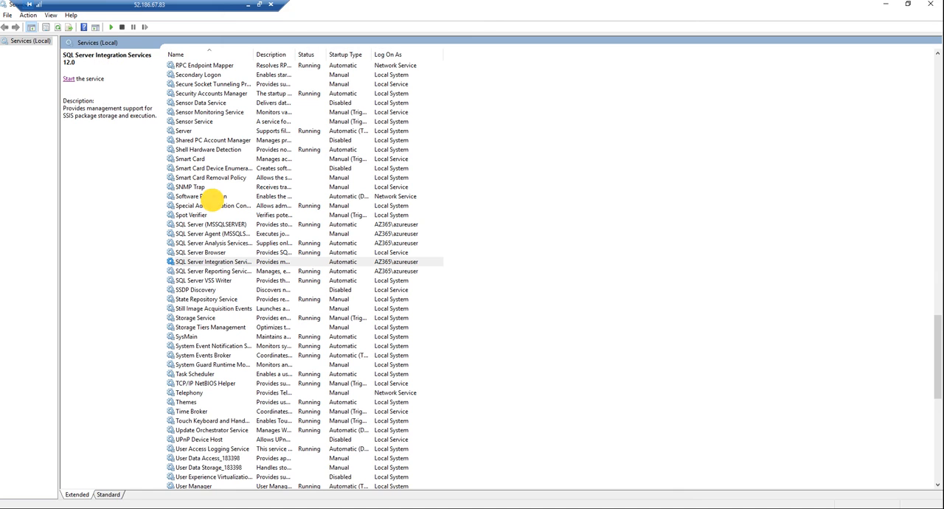
{"action": "key", "text": "s"}
{"action": "key", "text": "Down"}
{"action": "key", "text": "Down"}
{"action": "key", "text": "Down"}
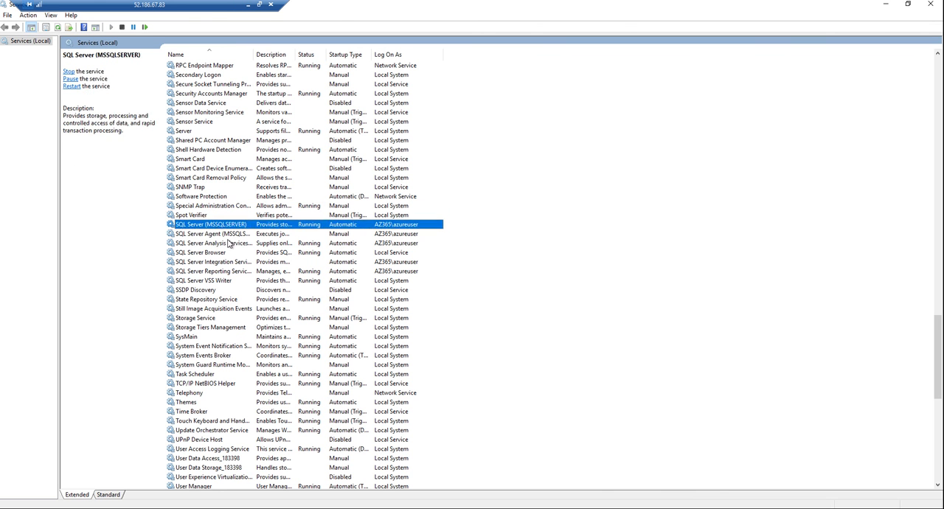
{"action": "left_click", "coordinate": [212, 224]}
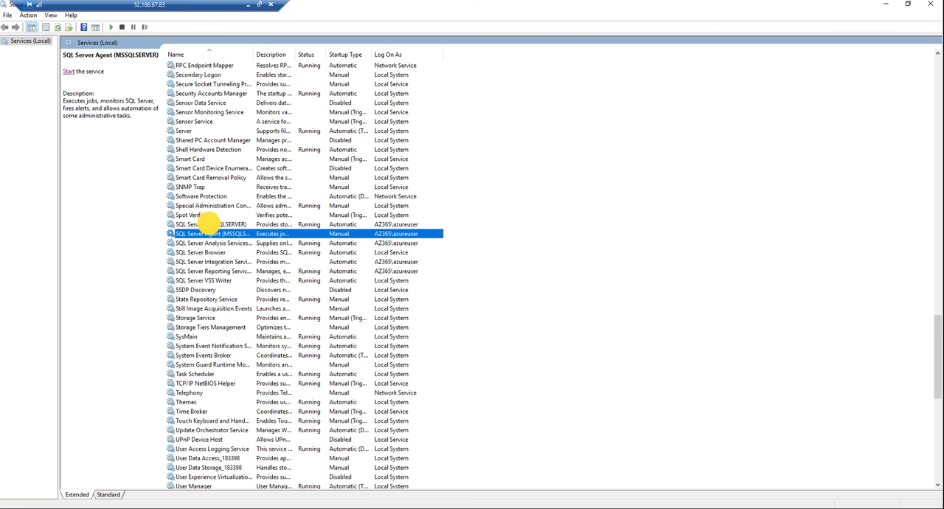
{"action": "left_click", "coordinate": [226, 234]}
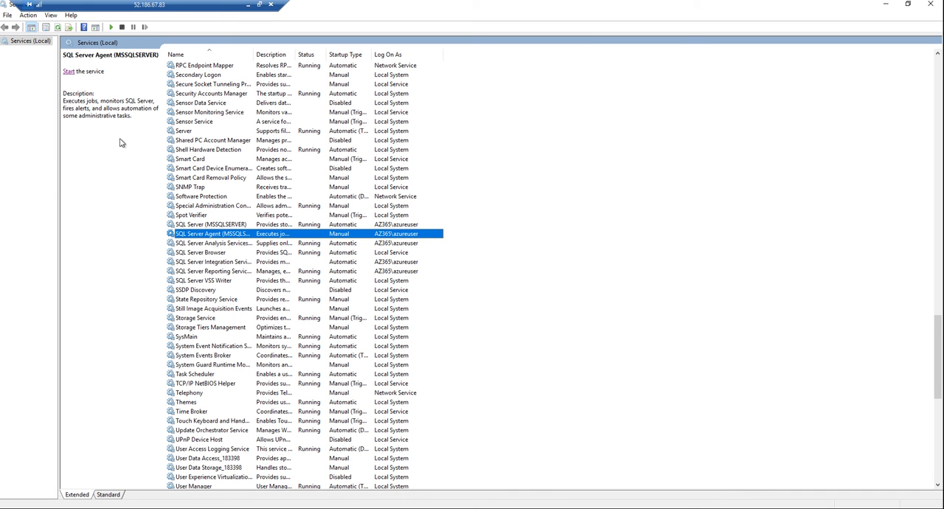
Step: Set the SQL Server Agent (MSSQLSERVER) service's startup type to Automatic and apply the change
{"action": "double_click", "coordinate": [194, 235]}
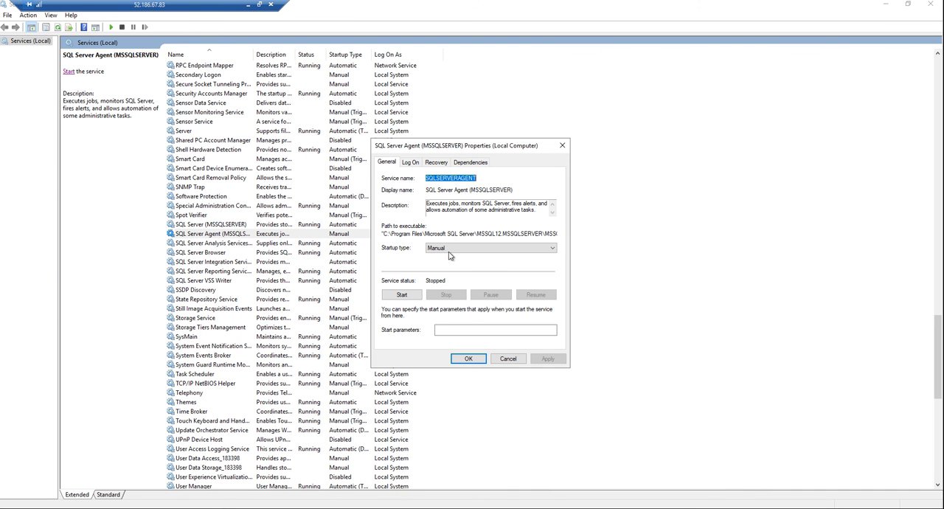
{"action": "left_click", "coordinate": [402, 295]}
{"action": "left_click", "coordinate": [459, 248]}
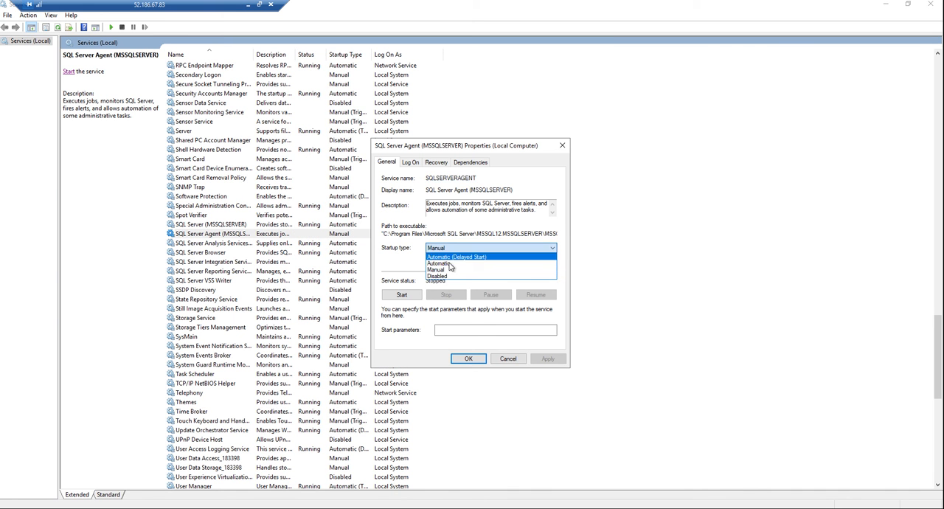
{"action": "left_click", "coordinate": [443, 261]}
{"action": "left_click", "coordinate": [548, 359]}
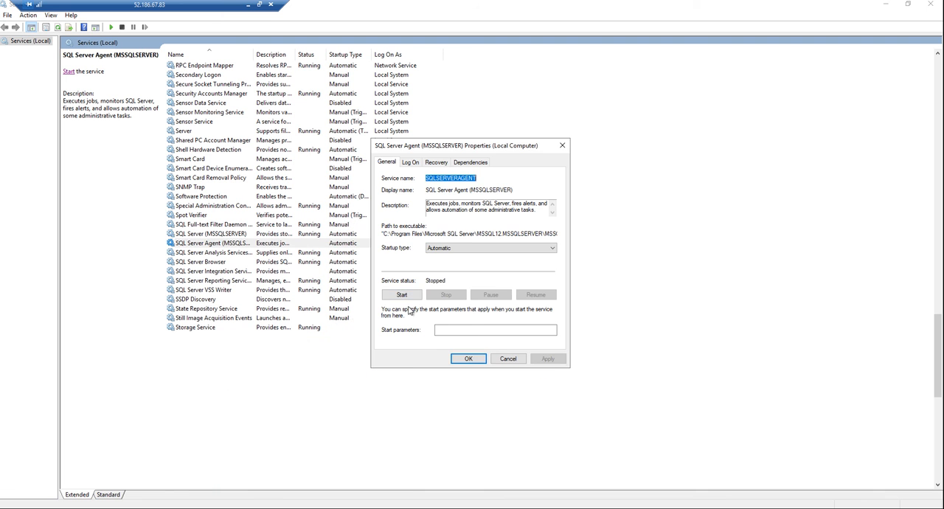
Step: Start the SQL Server Agent (MSSQLSERVER) service and the SQL Server Integration Services 12.0 service
{"action": "left_click", "coordinate": [402, 294]}
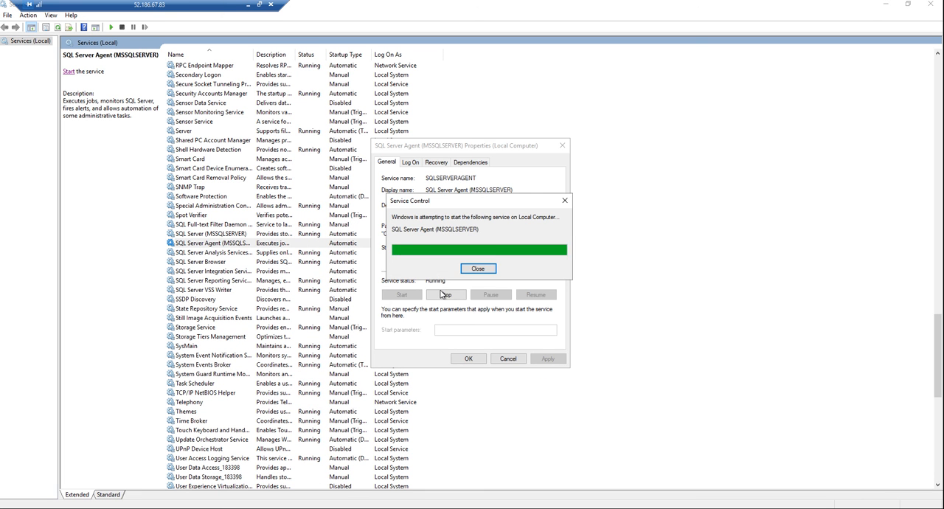
{"action": "left_click", "coordinate": [230, 271]}
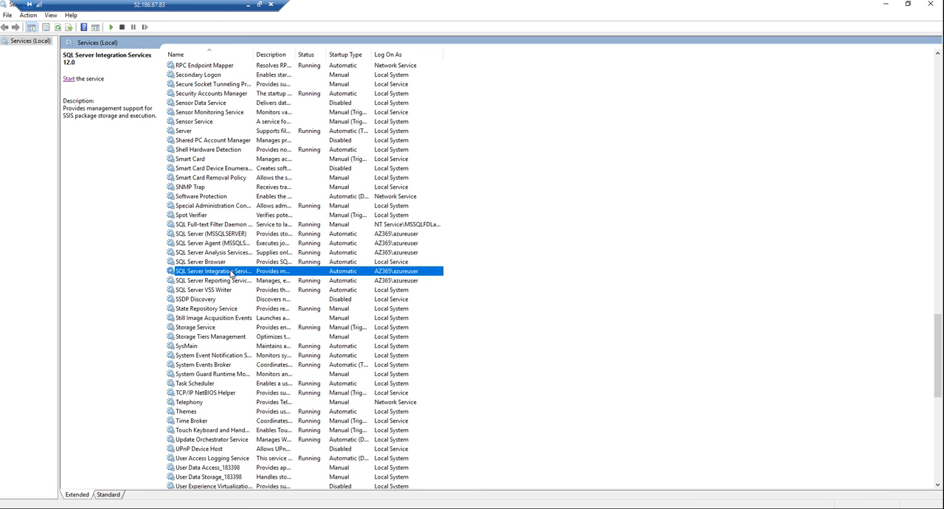
{"action": "double_click", "coordinate": [231, 270]}
{"action": "left_click", "coordinate": [415, 307]}
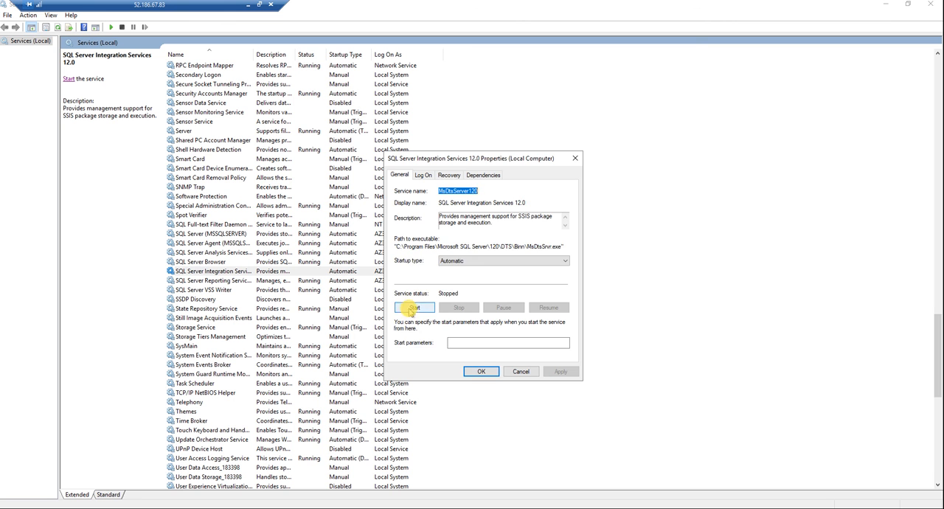
Step: Cancel both open service properties dialogs and close the Services console
{"action": "left_click", "coordinate": [201, 291]}
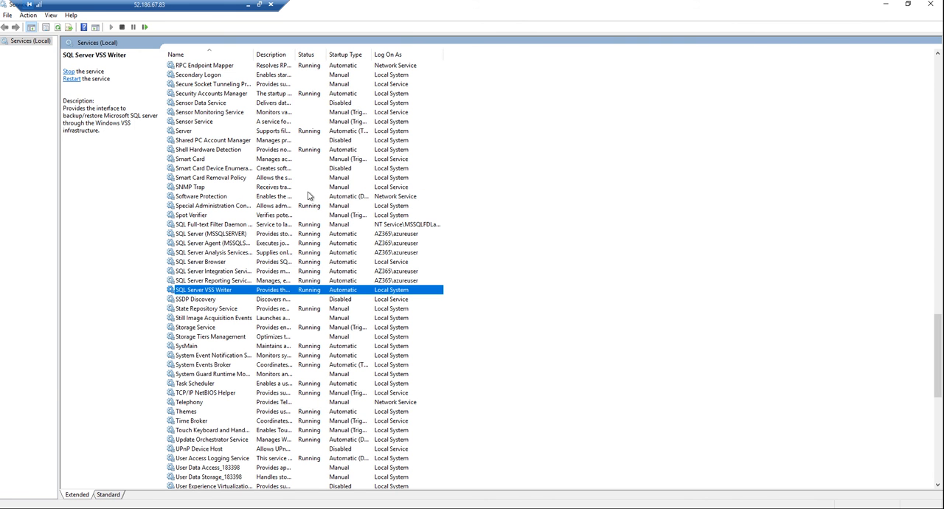
{"action": "left_click", "coordinate": [931, 3]}
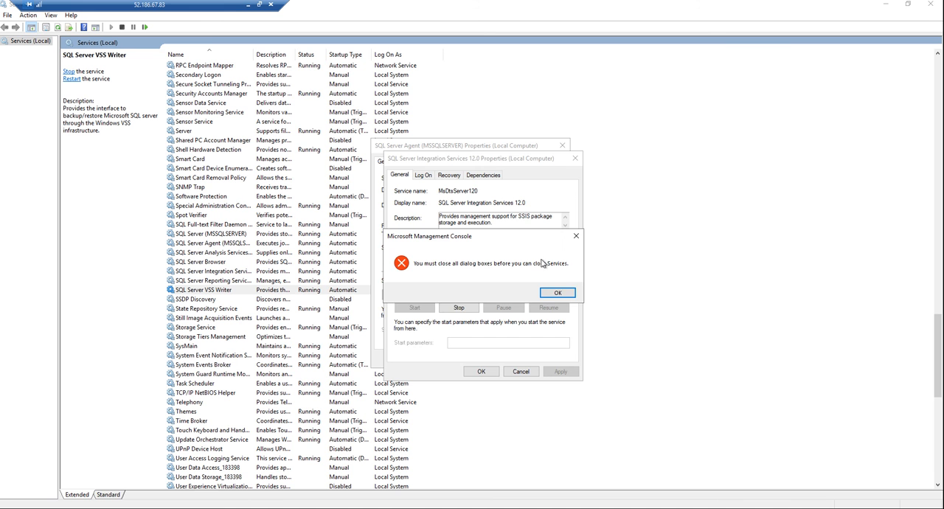
{"action": "left_click", "coordinate": [554, 294]}
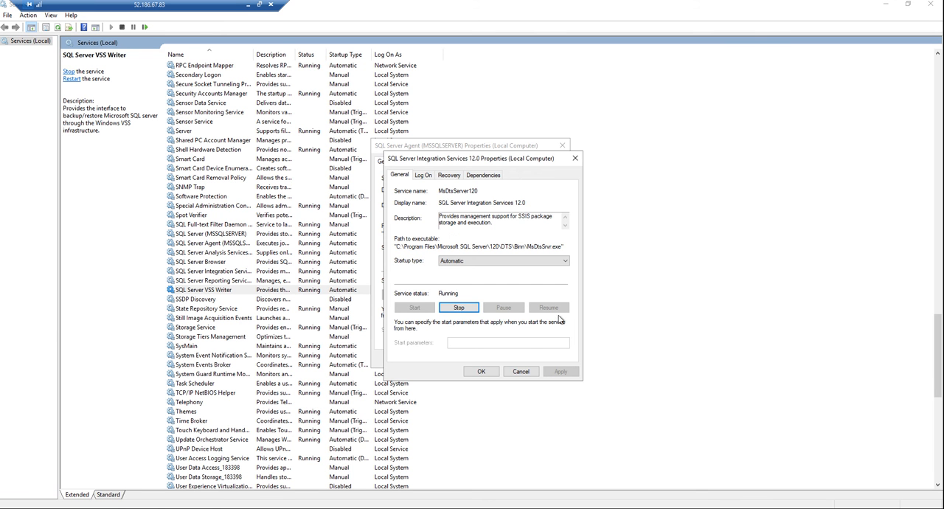
{"action": "left_click", "coordinate": [521, 371]}
{"action": "left_click", "coordinate": [506, 359]}
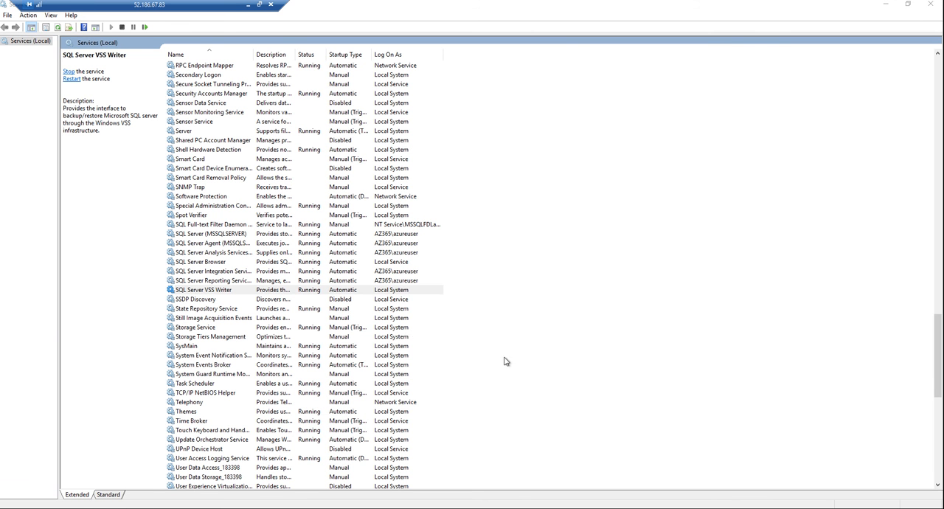
{"action": "left_click", "coordinate": [931, 5]}
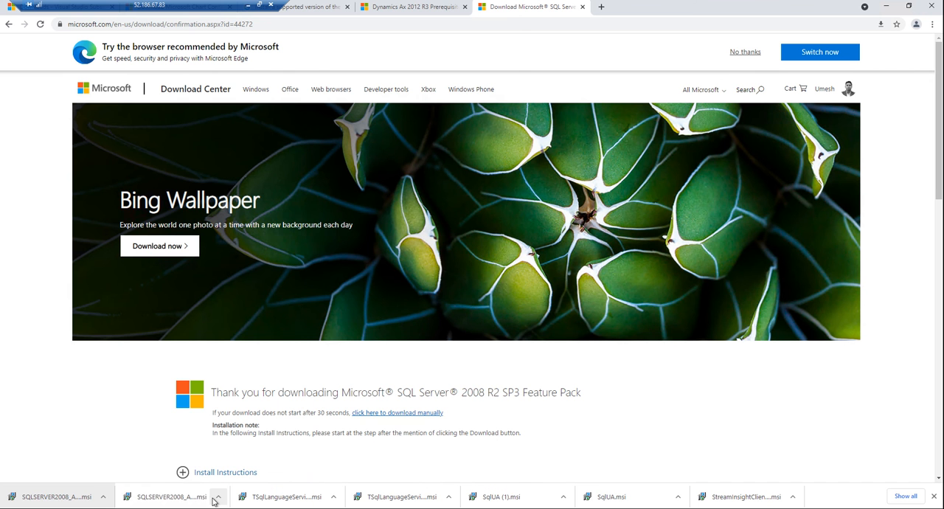
Step: Close the SQL Server Installation Center, switch to Microsoft Dynamics AX Setup and revalidate the prerequisites
{"action": "key", "text": "super+r"}
{"action": "left_click", "coordinate": [81, 490]}
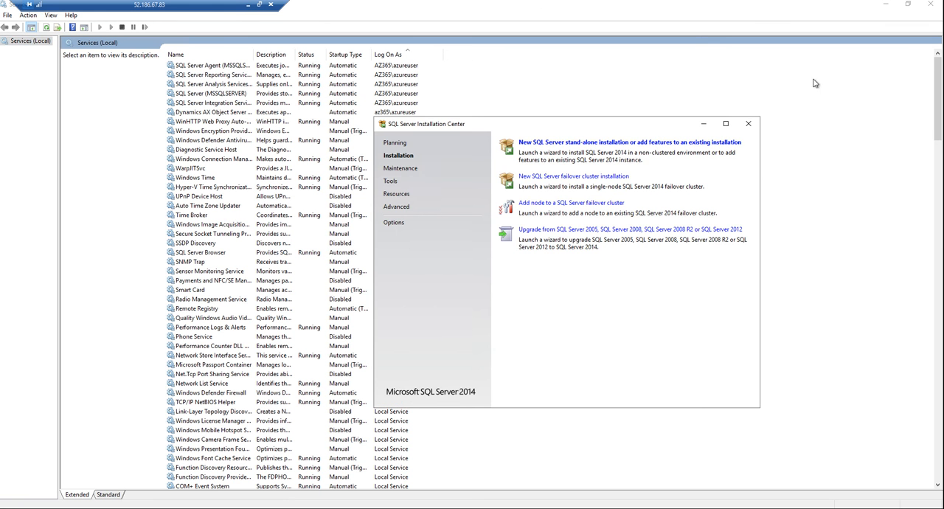
{"action": "left_click", "coordinate": [748, 123]}
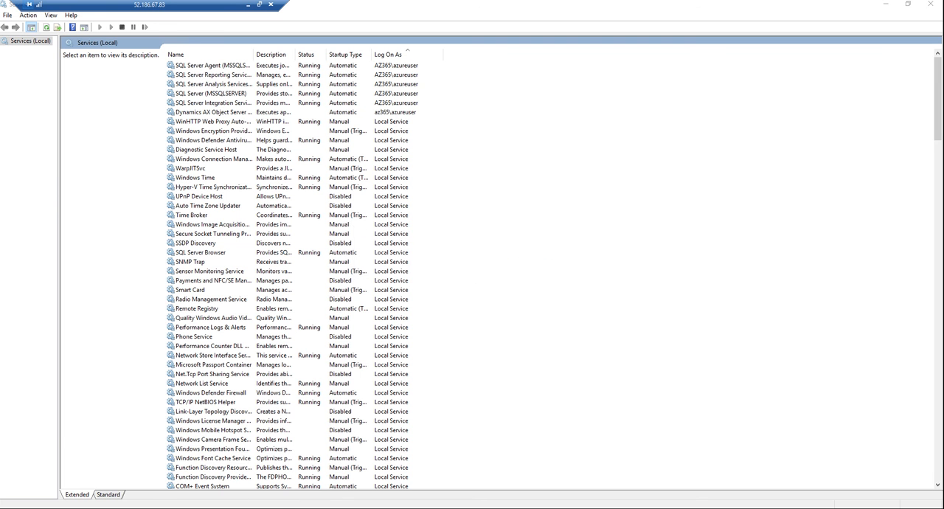
{"action": "left_click", "coordinate": [318, 466]}
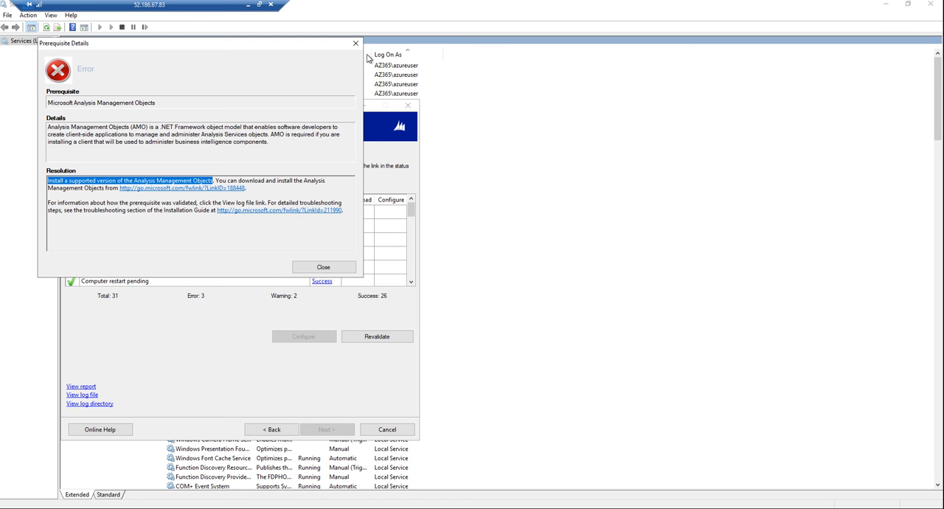
{"action": "left_click", "coordinate": [355, 42]}
{"action": "left_click", "coordinate": [377, 337]}
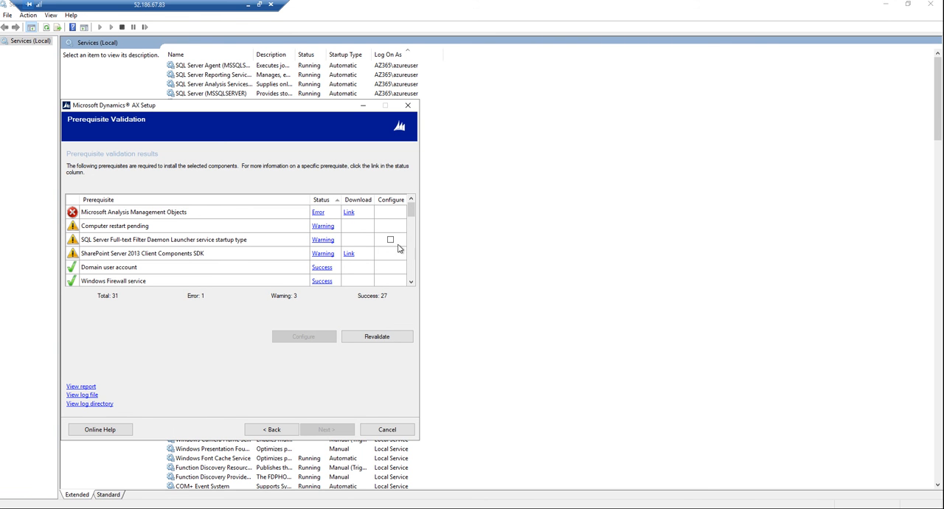
Step: Have AX Setup configure the SQL Server Full-text Filter Daemon Launcher service startup type prerequisite
{"action": "left_click", "coordinate": [390, 240]}
{"action": "left_click", "coordinate": [306, 335]}
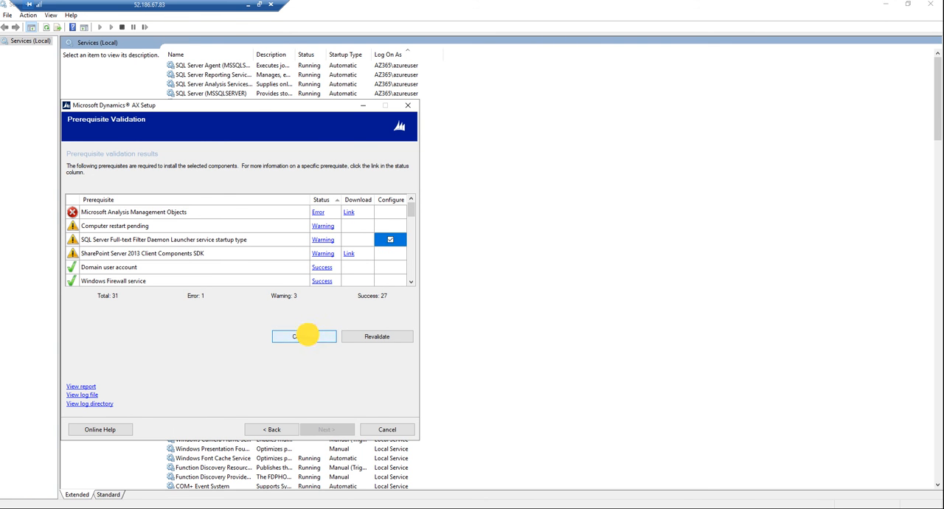
{"action": "left_click", "coordinate": [327, 278]}
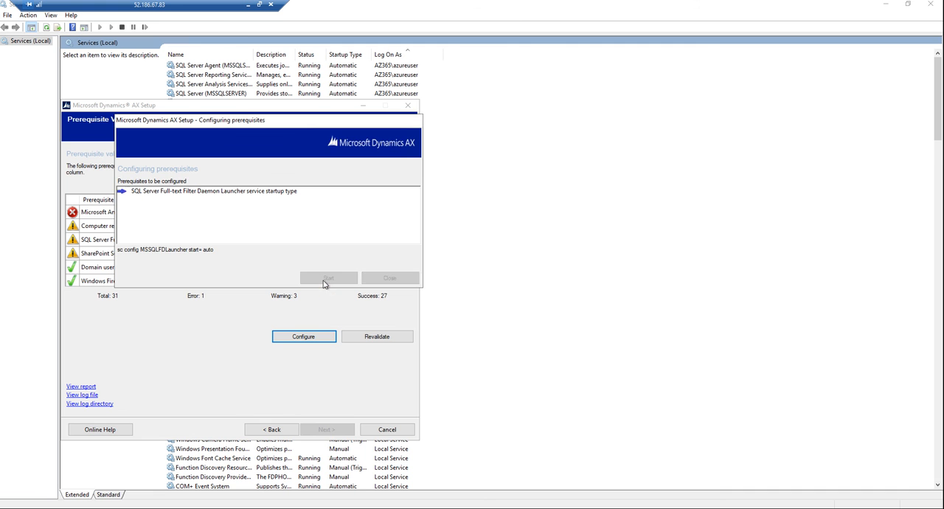
{"action": "left_click", "coordinate": [390, 277]}
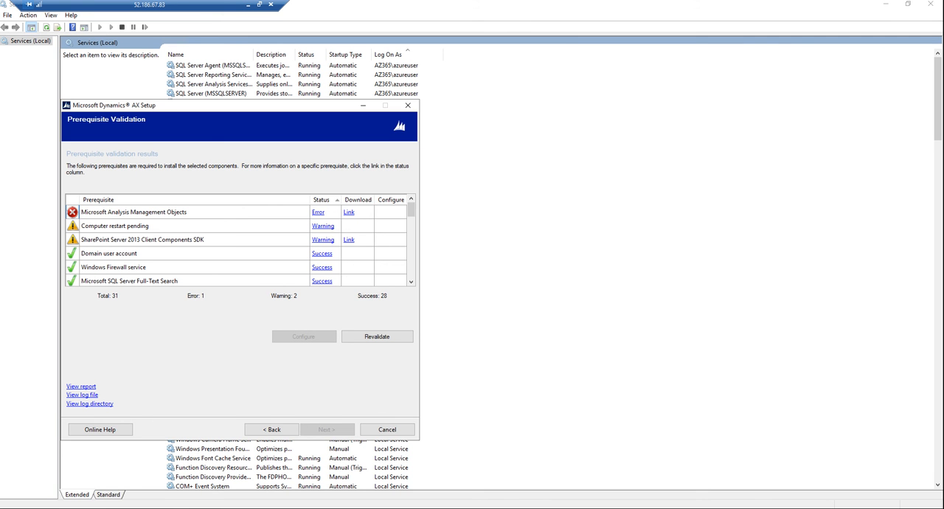
Step: Switch to File Explorer, launch the SQL_AS_AMO (3) installer from the Downloads folder and accept its license agreement
{"action": "left_click", "coordinate": [106, 507]}
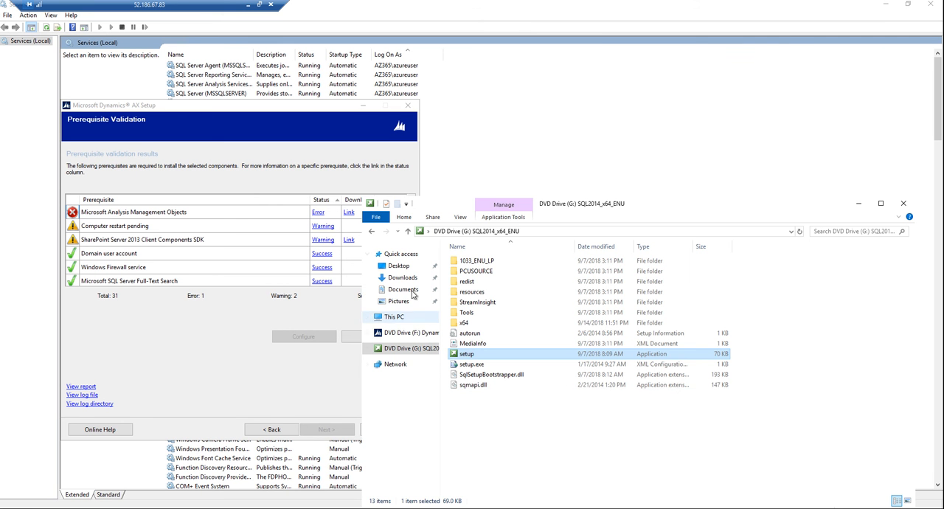
{"action": "left_click", "coordinate": [402, 278]}
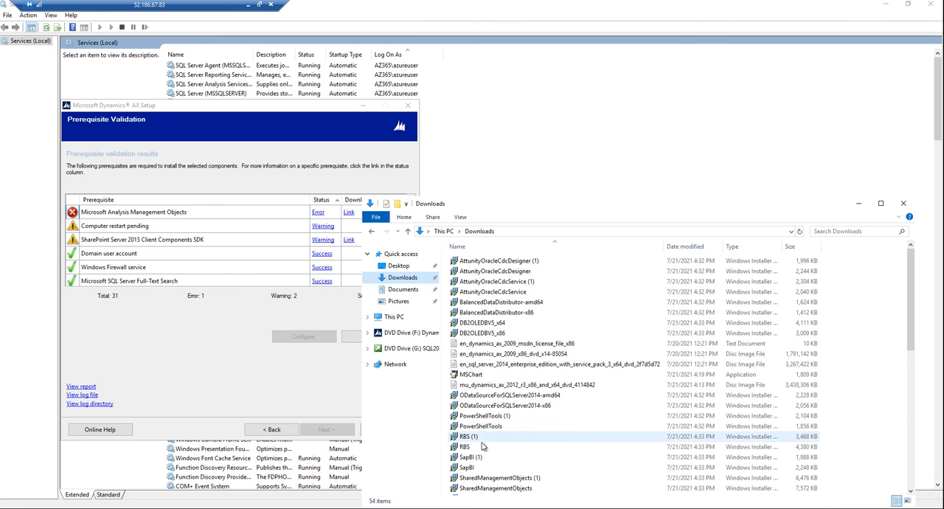
{"action": "scroll", "coordinate": [535, 437], "scroll_direction": "down", "scroll_amount": 6}
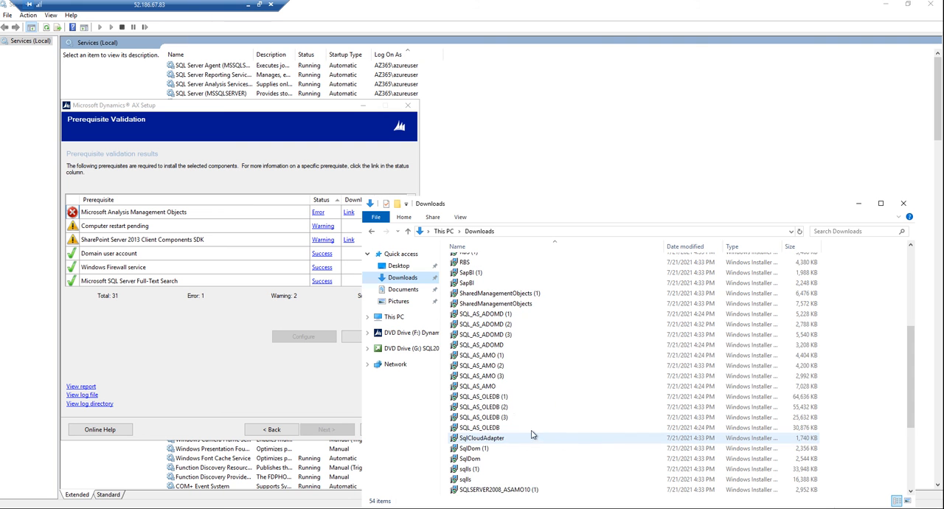
{"action": "left_click", "coordinate": [501, 377]}
{"action": "double_click", "coordinate": [502, 377]}
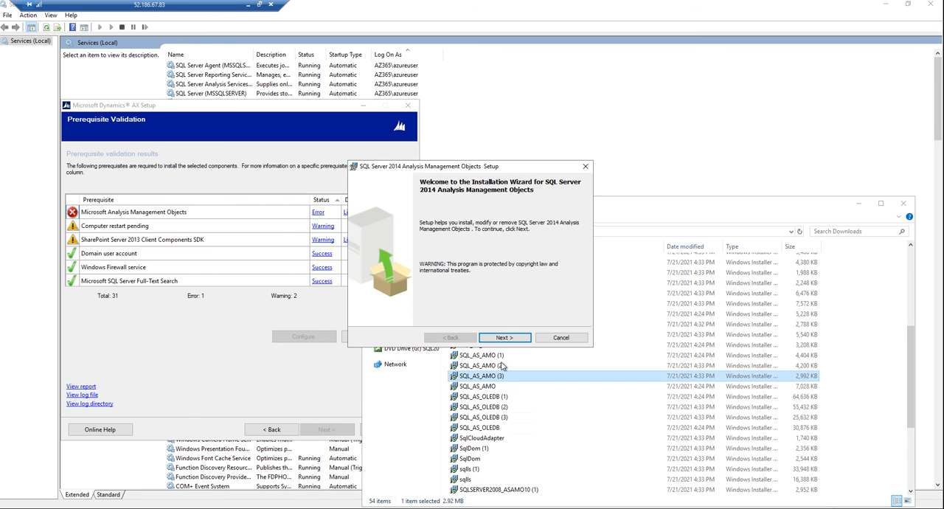
{"action": "left_click", "coordinate": [504, 338]}
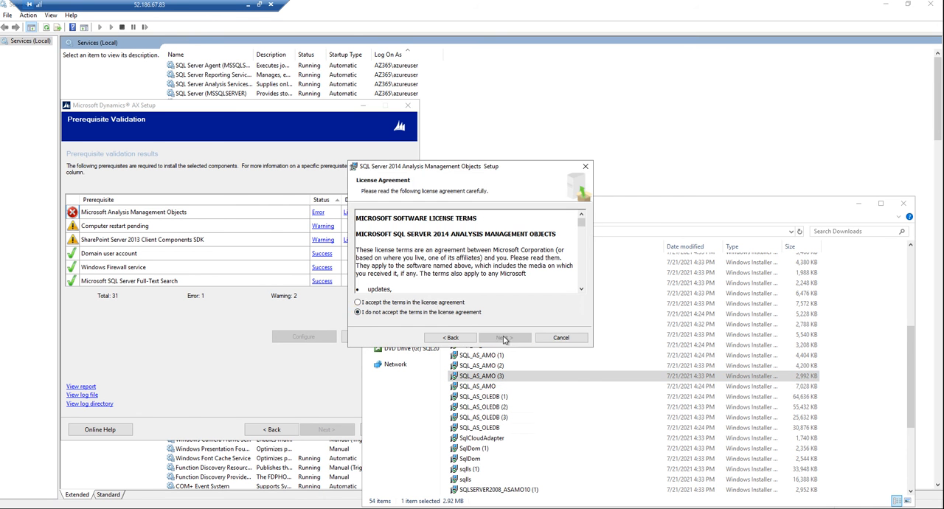
{"action": "left_click", "coordinate": [431, 302]}
Step: Complete the SQL Server 2014 Analysis Management Objects installation and revalidate the prerequisites in AX Setup
{"action": "left_click", "coordinate": [492, 339]}
{"action": "left_click", "coordinate": [489, 339]}
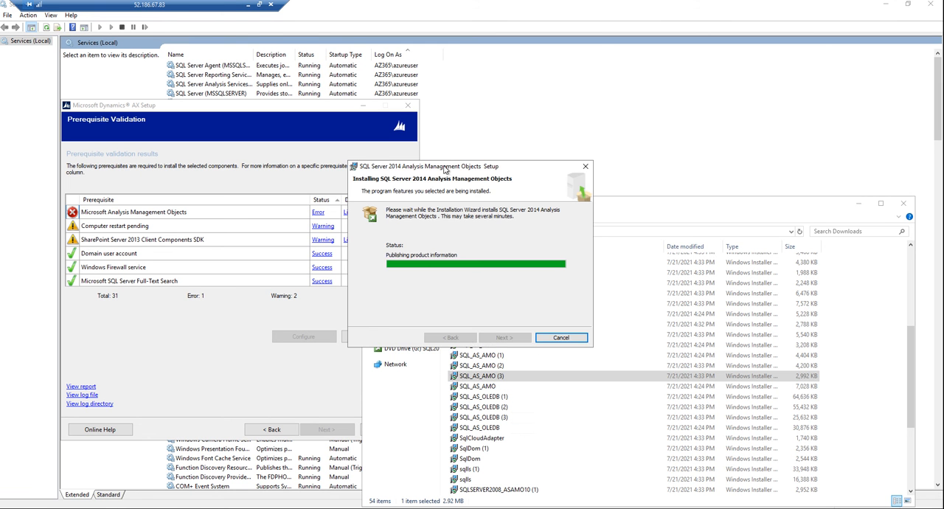
{"action": "left_click_drag", "start_coordinate": [446, 170], "coordinate": [624, 128]}
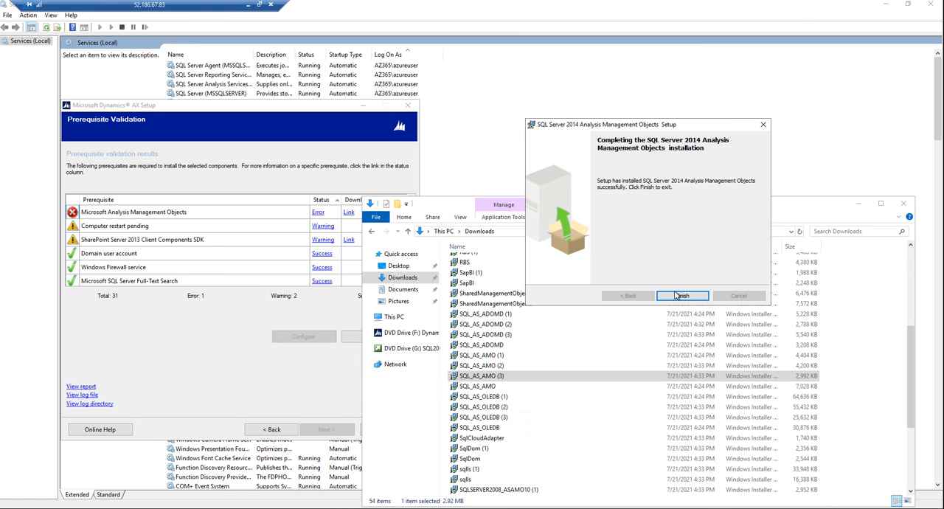
{"action": "left_click", "coordinate": [679, 295]}
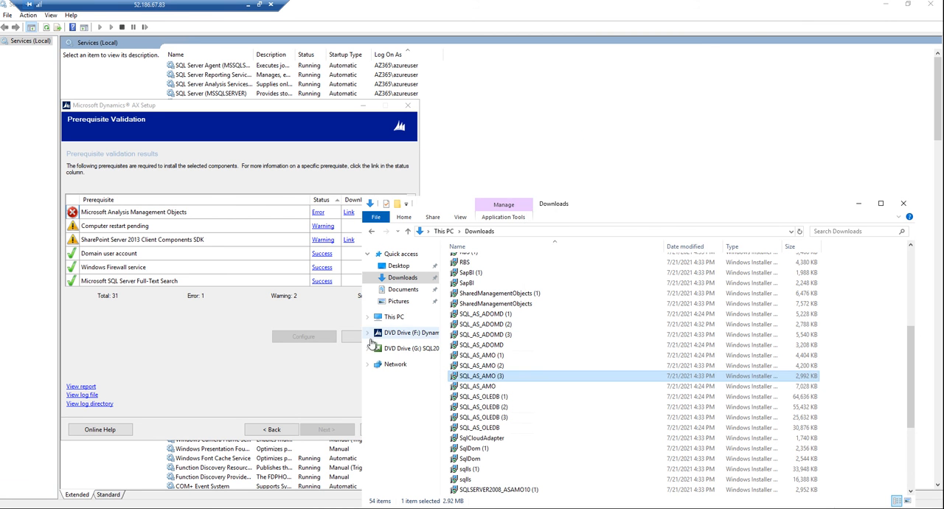
{"action": "left_click", "coordinate": [353, 339]}
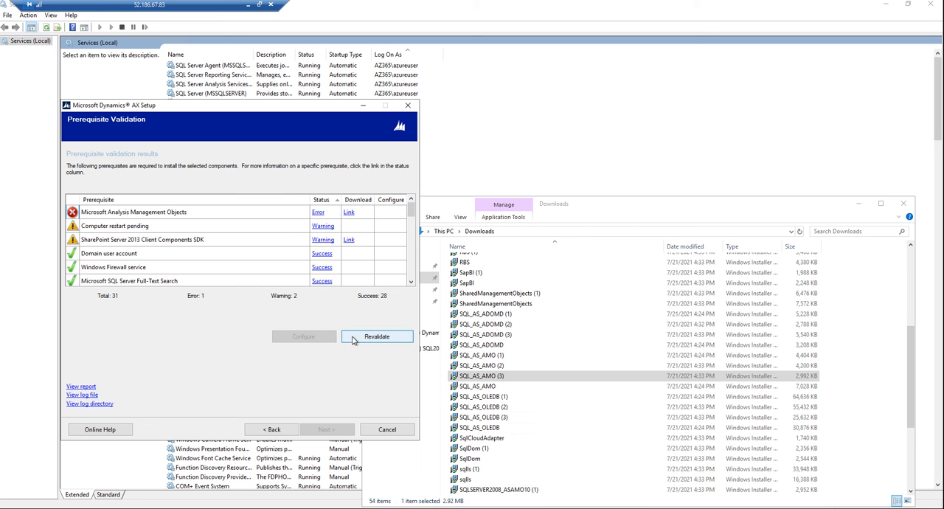
{"action": "left_click", "coordinate": [352, 340]}
Step: Install Analysis Management Objects from SQL_AS_AMO (2), accepting its license, and revalidate the AX Setup prerequisites
{"action": "left_click", "coordinate": [494, 377]}
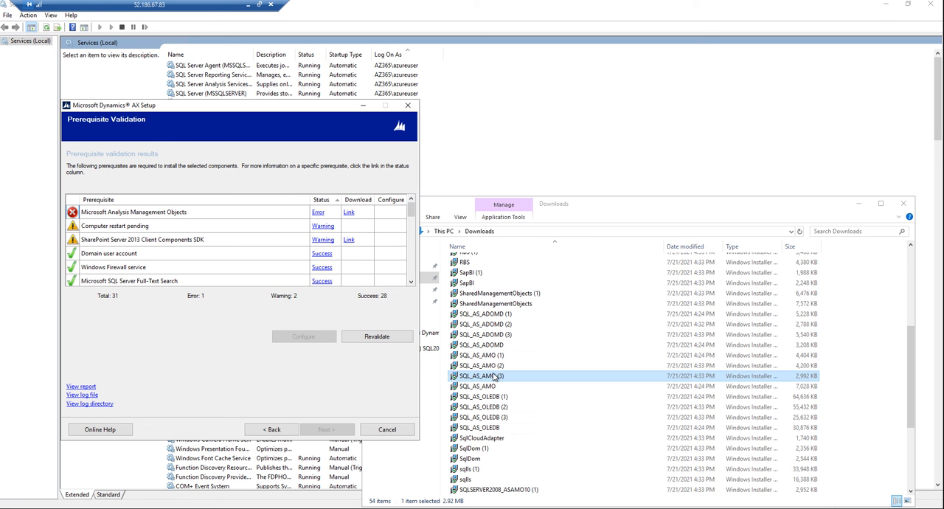
{"action": "double_click", "coordinate": [486, 366]}
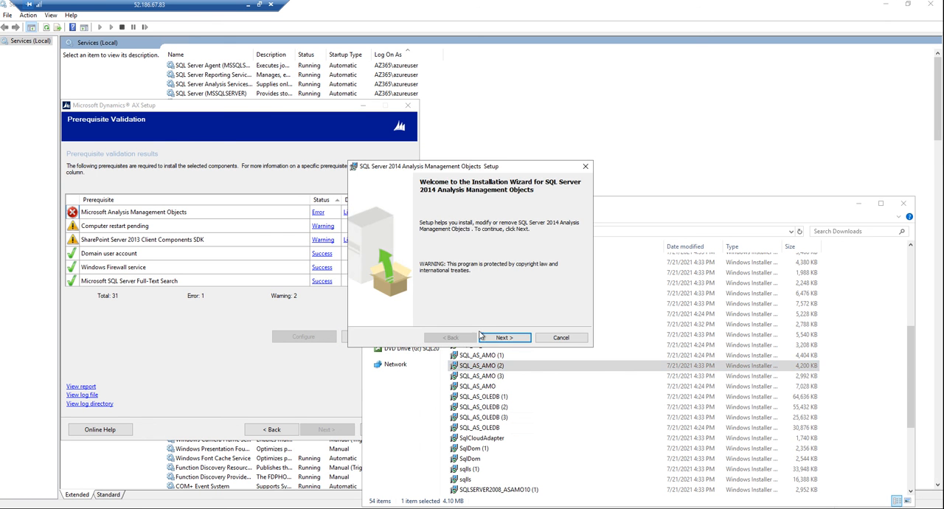
{"action": "left_click", "coordinate": [489, 338]}
{"action": "left_click", "coordinate": [379, 302]}
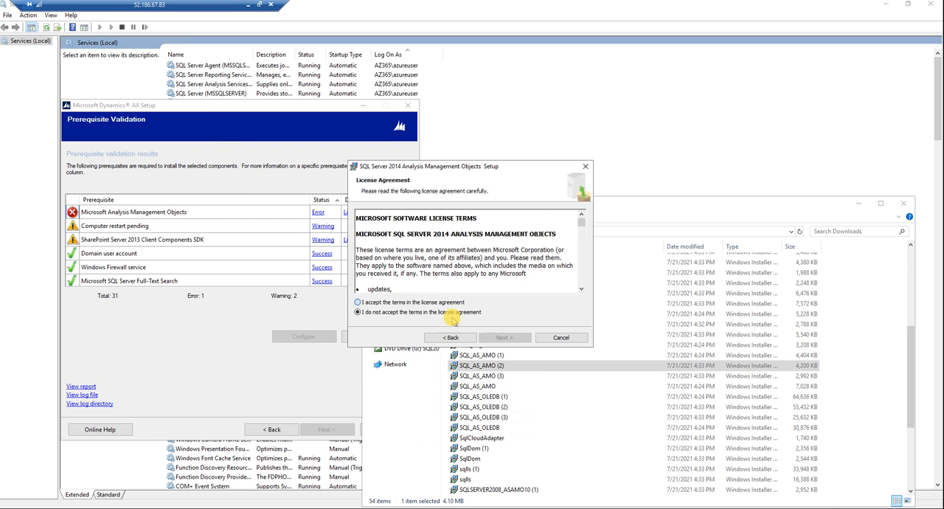
{"action": "left_click", "coordinate": [504, 337]}
{"action": "left_click", "coordinate": [505, 338]}
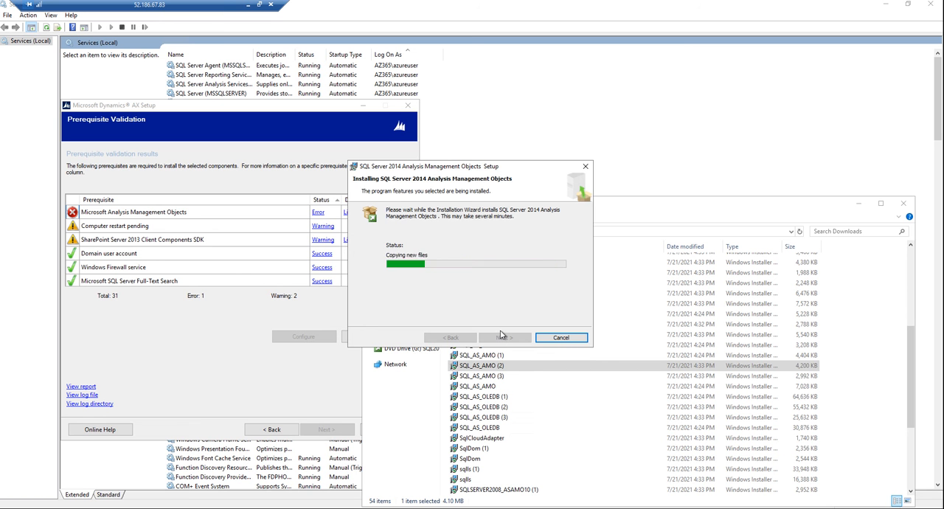
{"action": "left_click", "coordinate": [501, 337]}
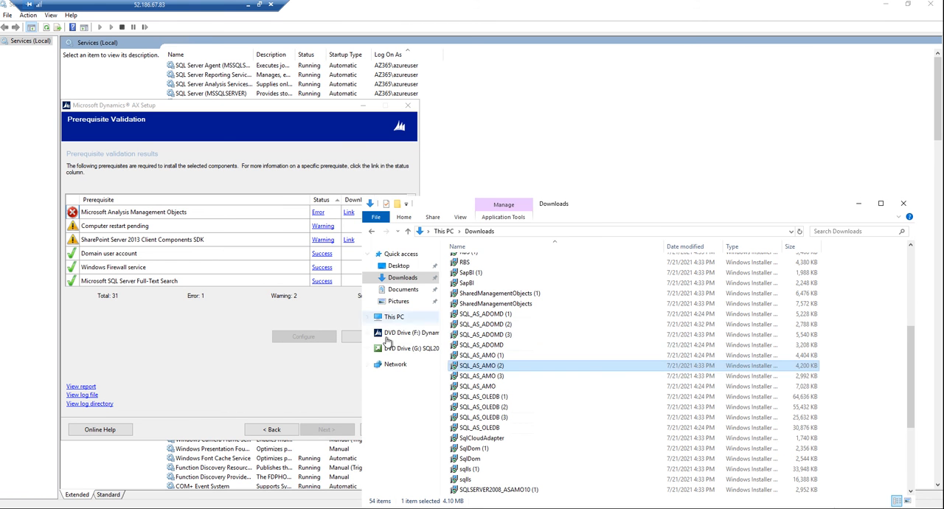
{"action": "left_click", "coordinate": [353, 337]}
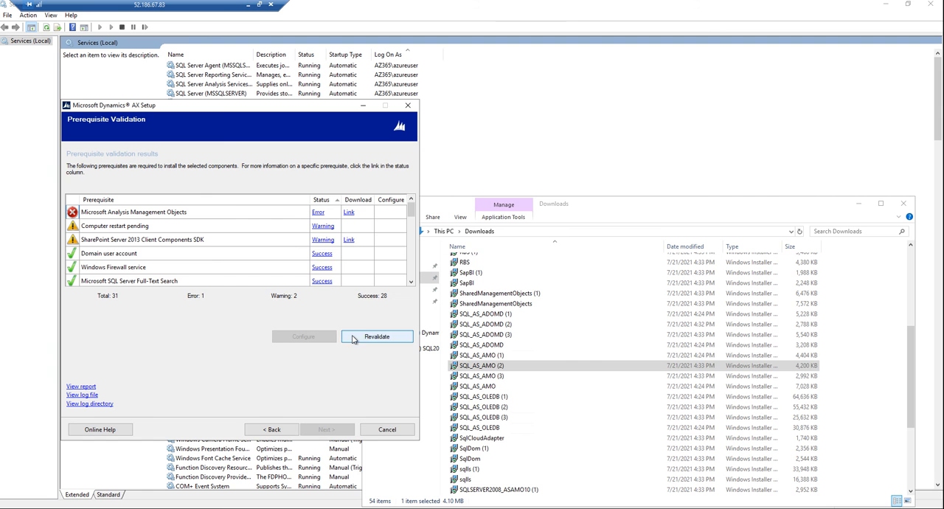
{"action": "left_click", "coordinate": [492, 355]}
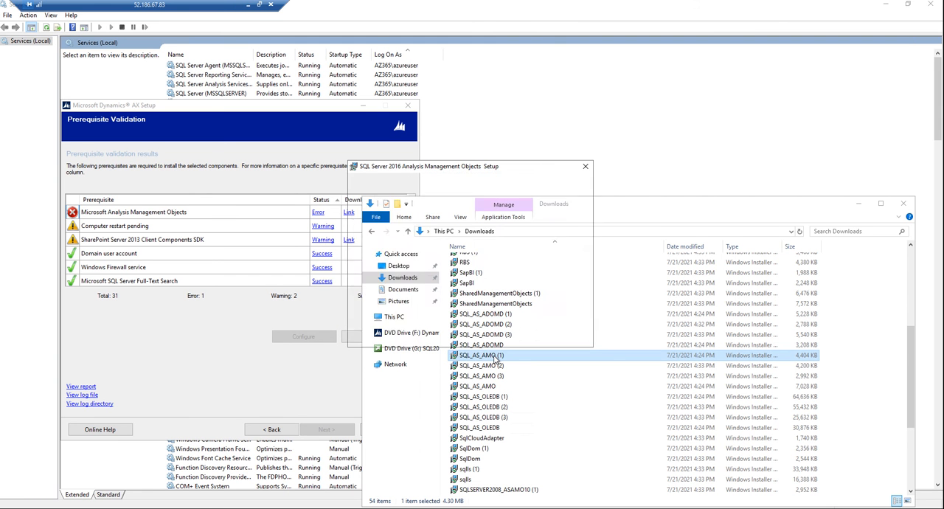
{"action": "left_click", "coordinate": [503, 337]}
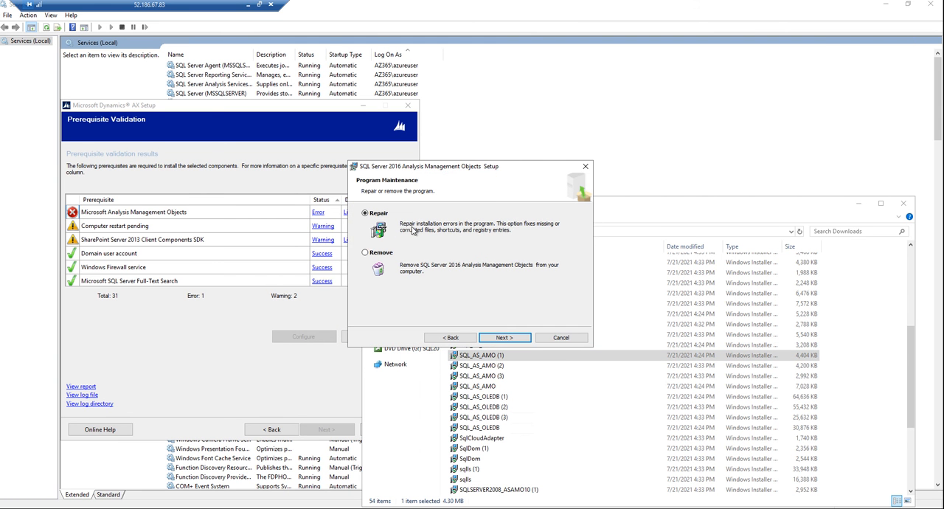
{"action": "left_click", "coordinate": [585, 169]}
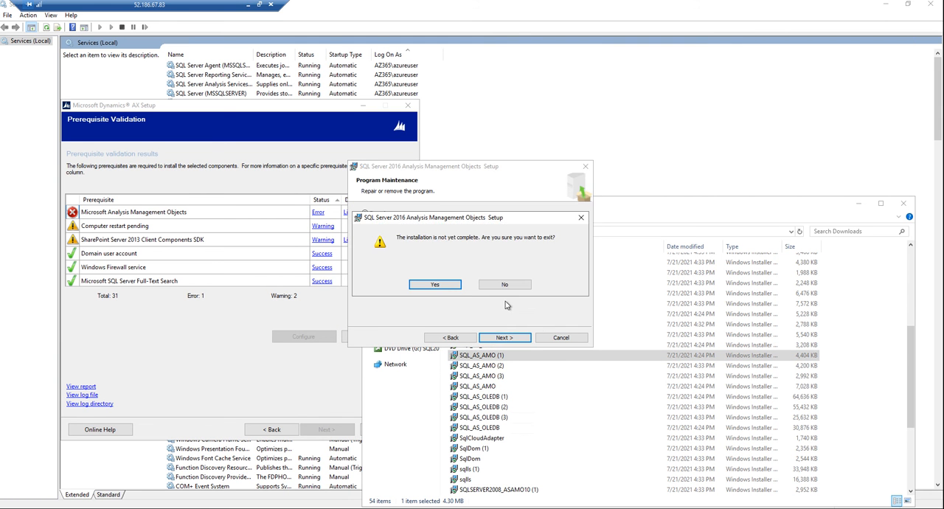
{"action": "left_click", "coordinate": [445, 285]}
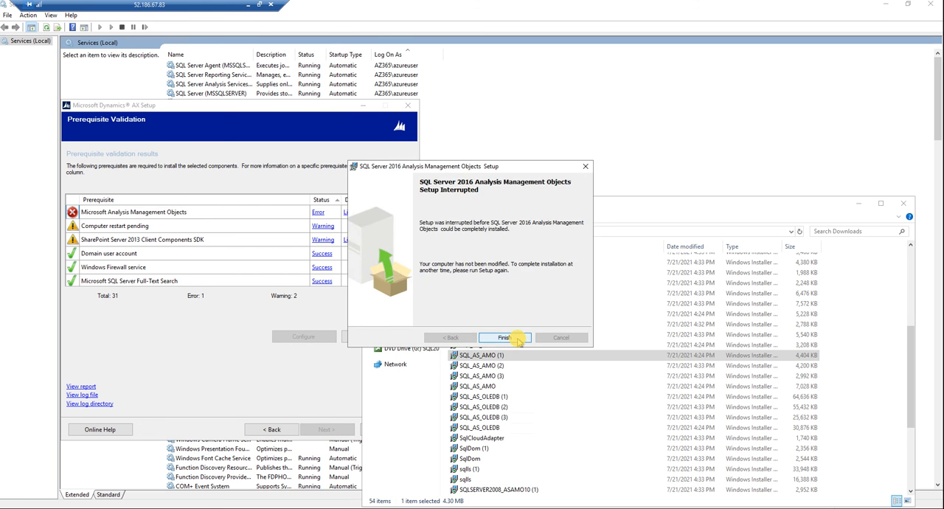
{"action": "left_click", "coordinate": [504, 340]}
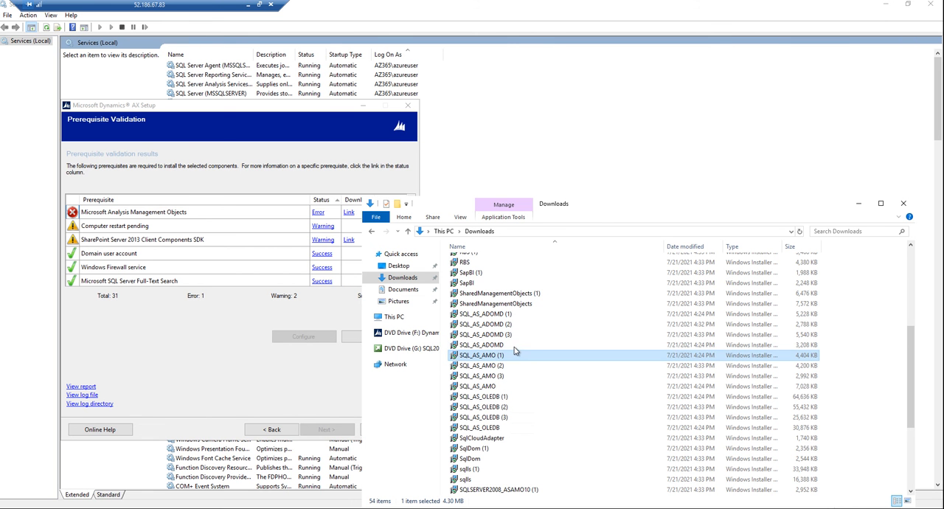
Step: Look through the installers in the Downloads folder for another Analysis Management Objects package
{"action": "left_click", "coordinate": [508, 347]}
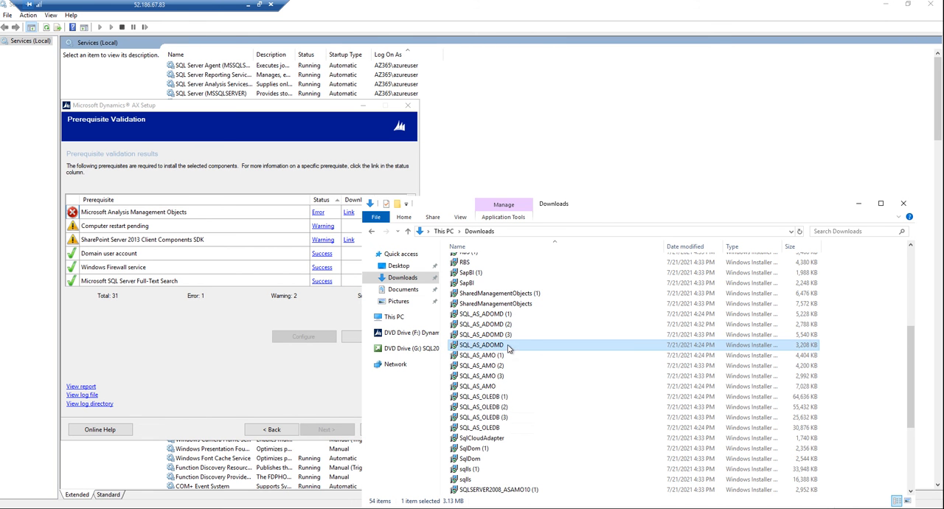
{"action": "scroll", "coordinate": [507, 347], "scroll_direction": "up", "scroll_amount": 2}
{"action": "scroll", "coordinate": [507, 346], "scroll_direction": "up", "scroll_amount": 2}
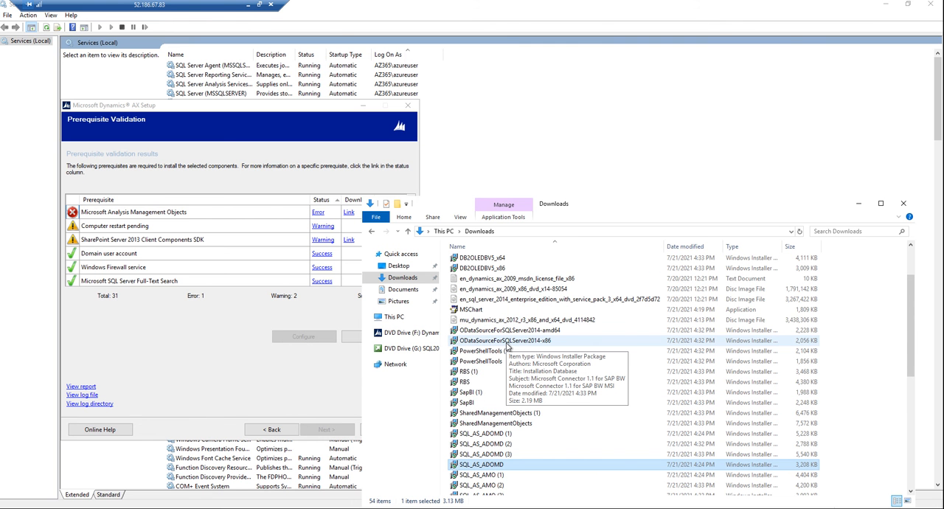
{"action": "scroll", "coordinate": [507, 346], "scroll_direction": "up", "scroll_amount": 2}
{"action": "scroll", "coordinate": [507, 346], "scroll_direction": "down", "scroll_amount": 9}
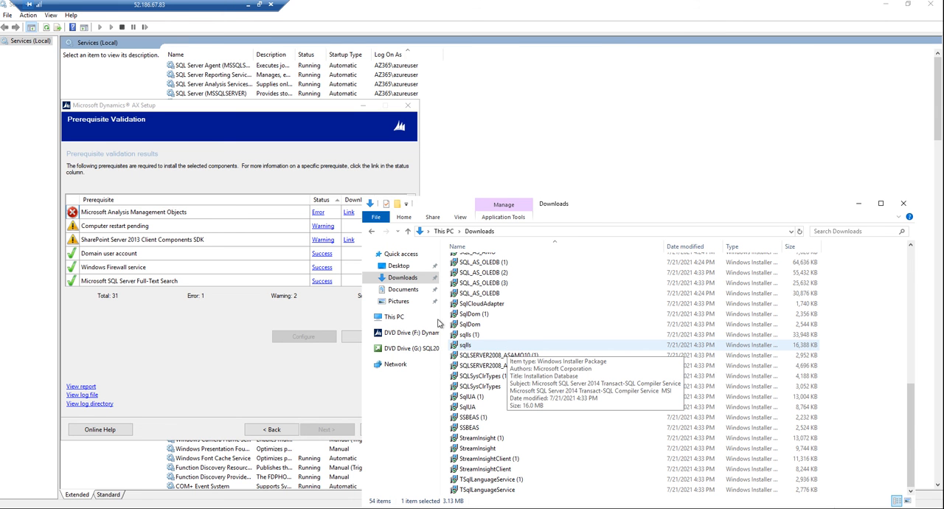
Step: Return to AX Setup, go back to the client preferences page and advance again to rerun the prerequisite validation
{"action": "left_click", "coordinate": [301, 314]}
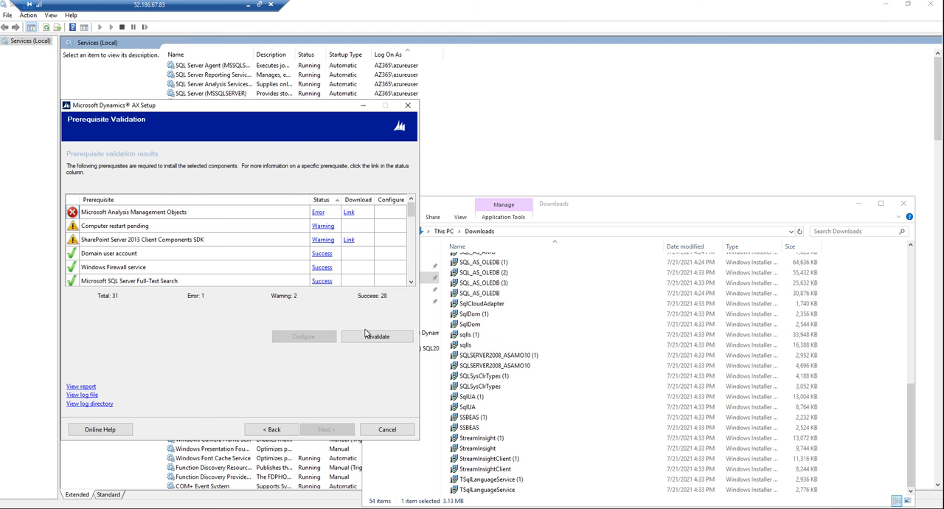
{"action": "left_click", "coordinate": [283, 431]}
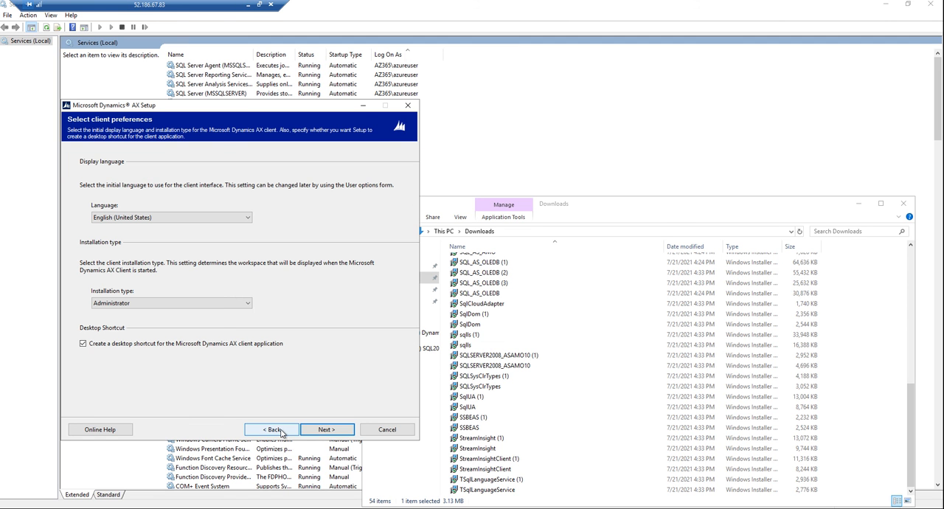
{"action": "left_click", "coordinate": [312, 432]}
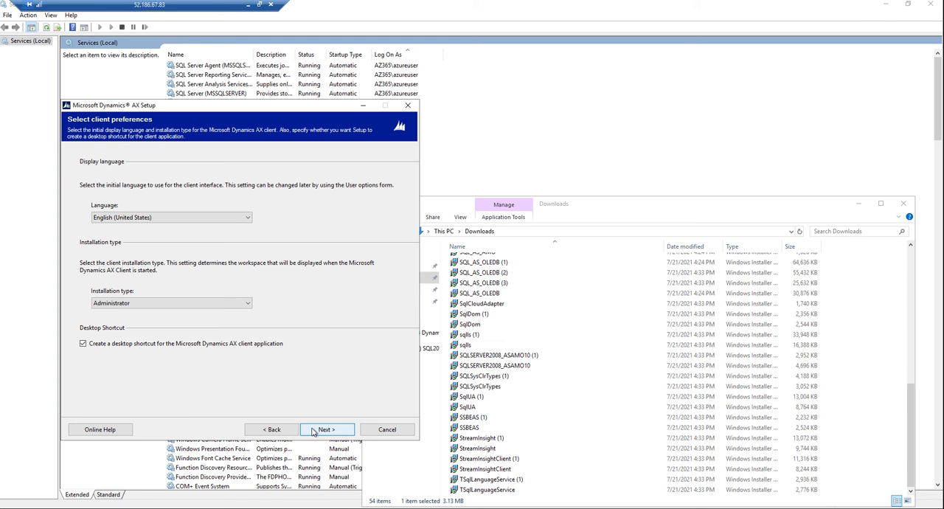
{"action": "left_click", "coordinate": [337, 433]}
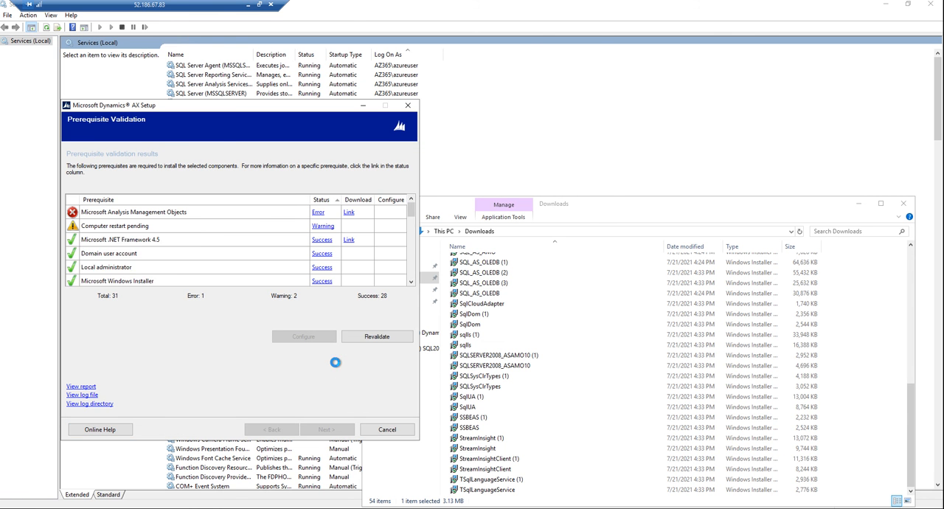
Step: Check the download link of the Microsoft Analysis Management Objects prerequisite, close the page and open the prerequisite's error details
{"action": "left_click", "coordinate": [348, 212]}
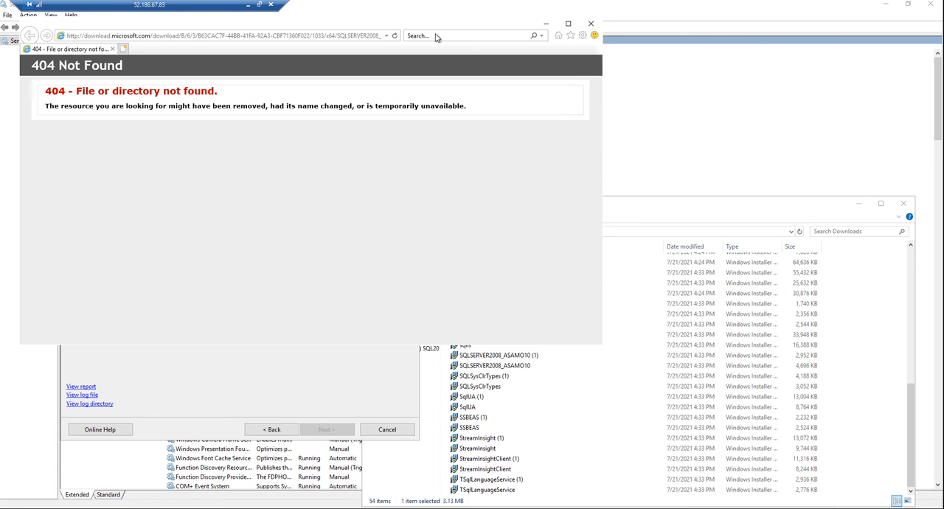
{"action": "left_click", "coordinate": [591, 24]}
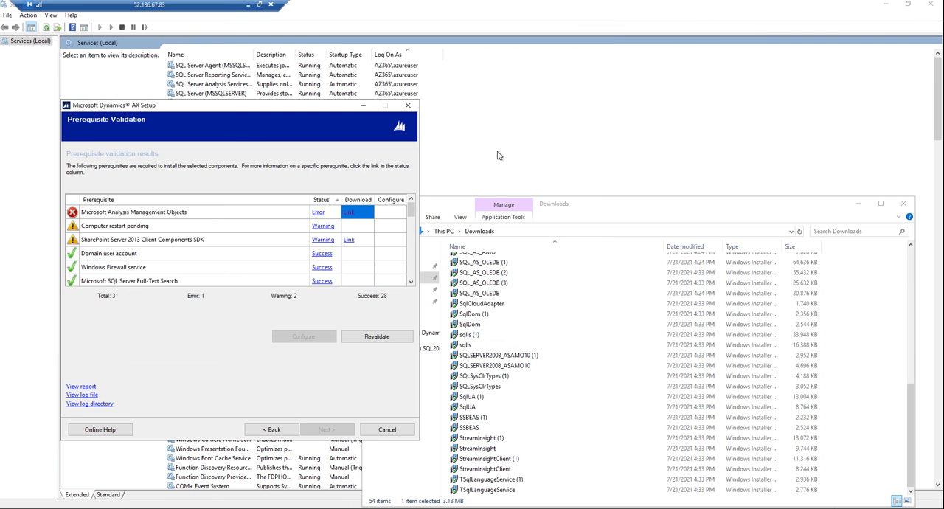
{"action": "left_click", "coordinate": [318, 211]}
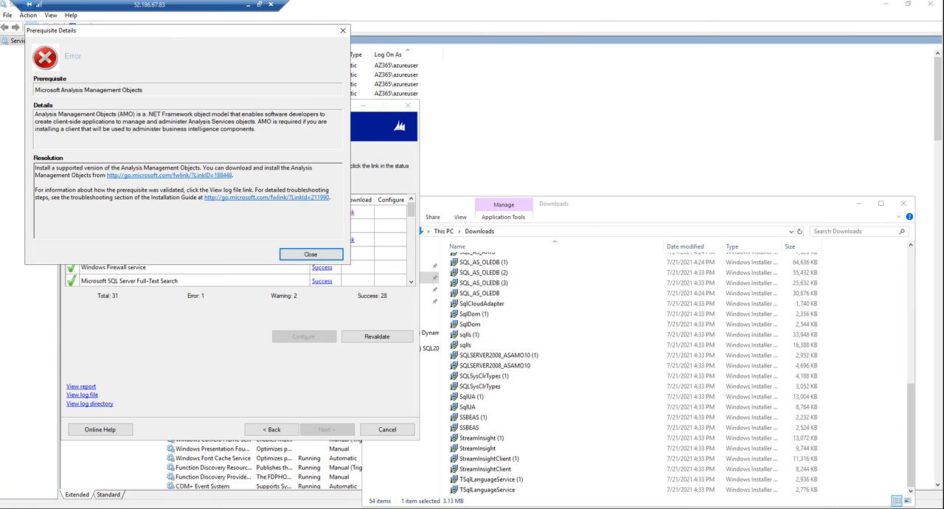
Step: Copy the resolution text for Analysis Management Objects, switch to Chrome and search Google for it
{"action": "left_click_drag", "start_coordinate": [235, 175], "coordinate": [27, 153]}
{"action": "key", "text": "ctrl+c"}
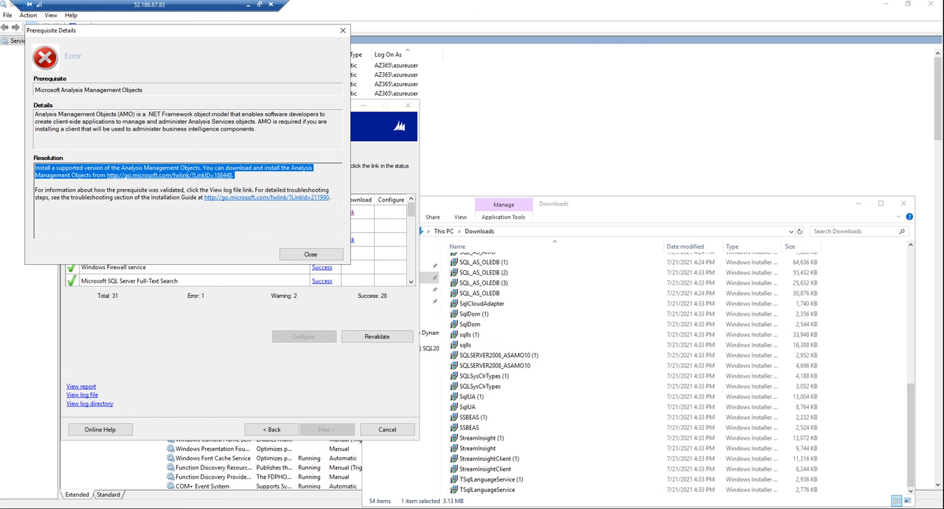
{"action": "left_click", "coordinate": [134, 508]}
{"action": "left_click", "coordinate": [293, 25]}
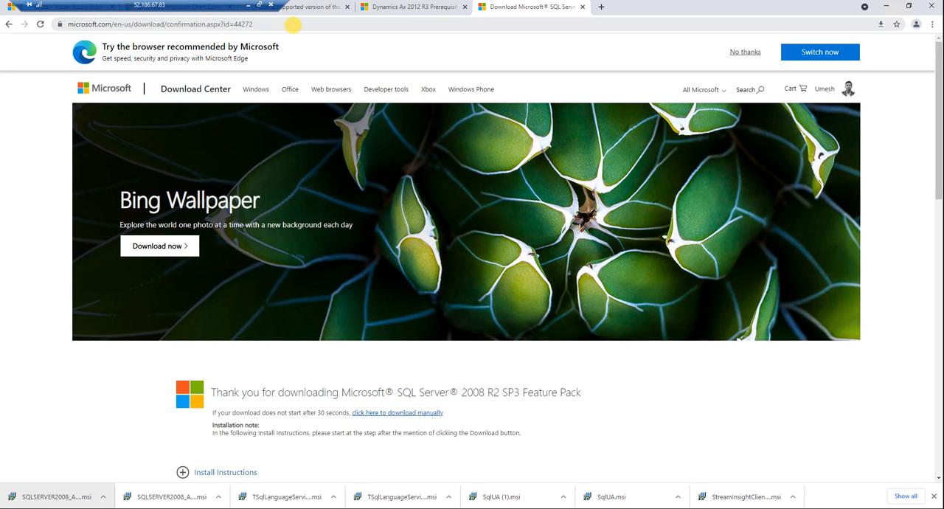
{"action": "key", "text": "ctrl+v"}
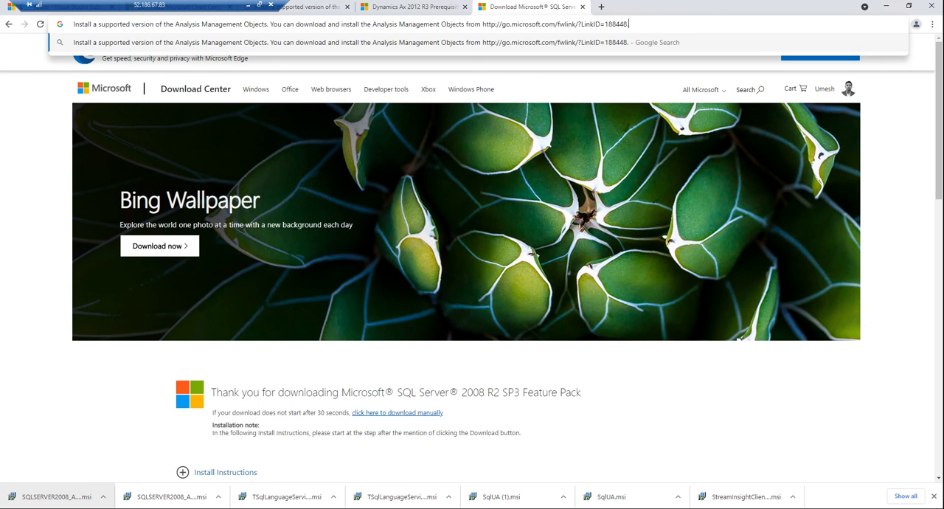
{"action": "key", "text": "Return"}
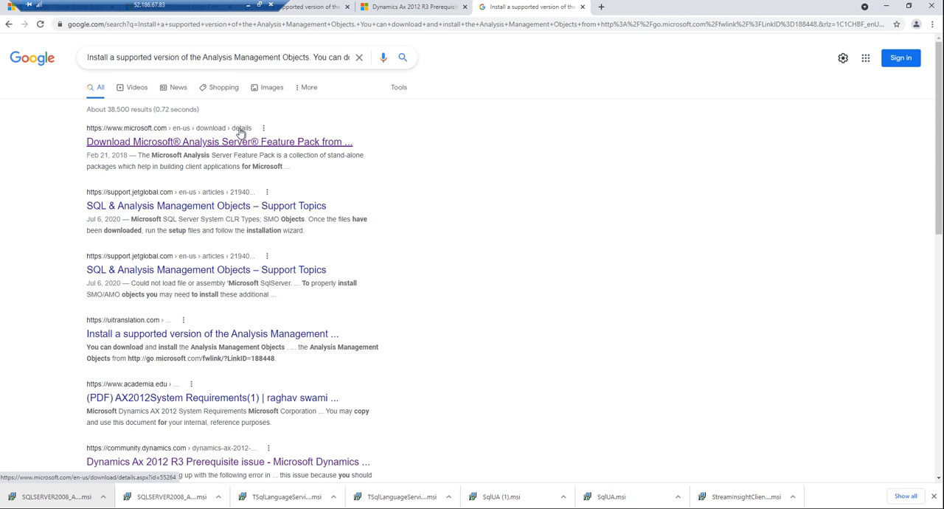
Step: Open both SQL & Analysis Management Objects support results and the uitranslation.com result in separate tabs
{"action": "left_click", "coordinate": [182, 207]}
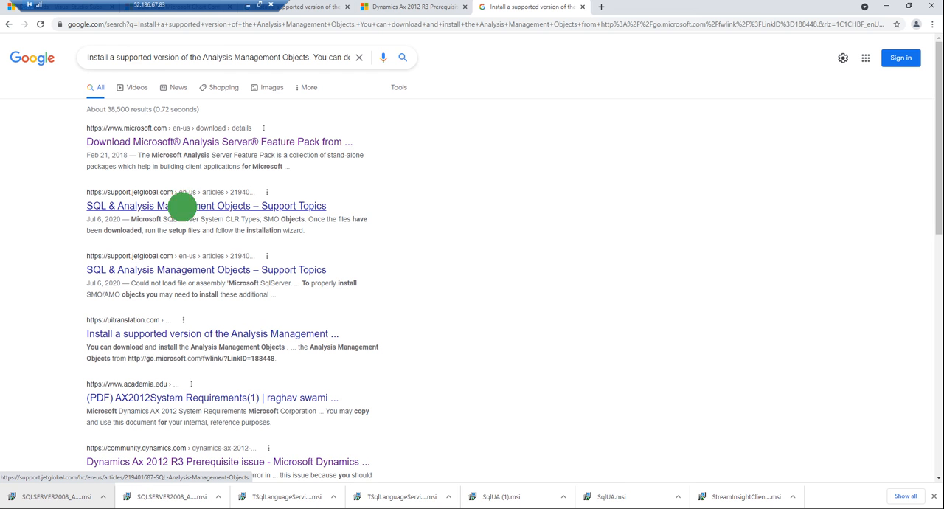
{"action": "left_click", "coordinate": [176, 271]}
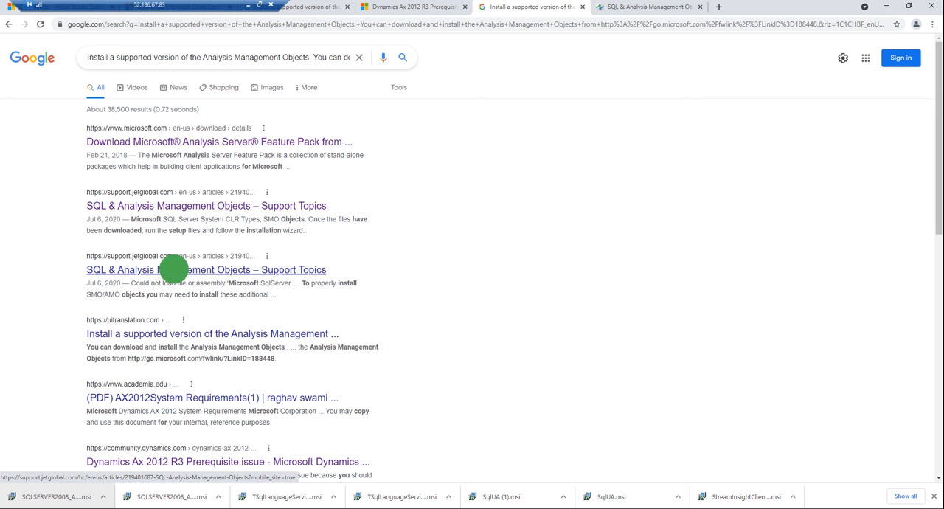
{"action": "left_click", "coordinate": [152, 334]}
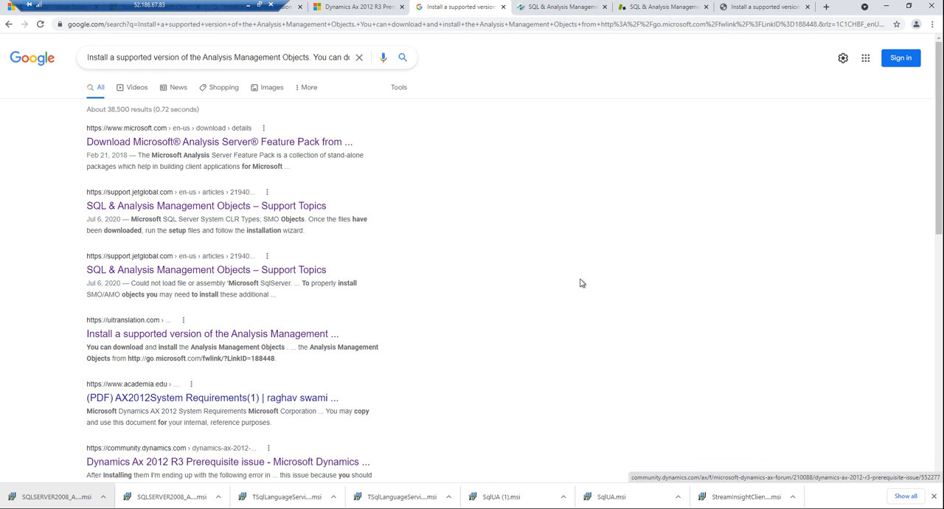
Step: Review both versions of the Jet support article on SMO/AMO objects and open its SQL Server 2008 feature pack link
{"action": "left_click", "coordinate": [554, 9]}
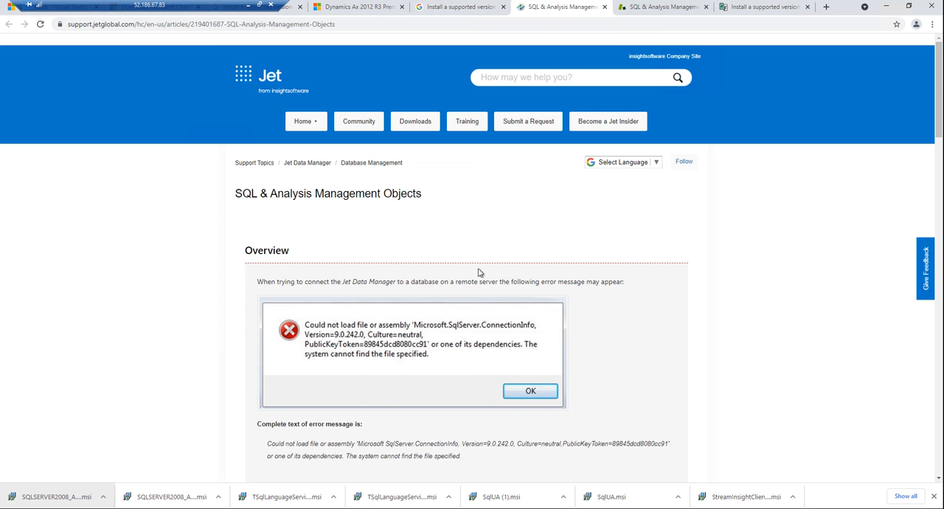
{"action": "scroll", "coordinate": [433, 349], "scroll_direction": "down", "scroll_amount": 5}
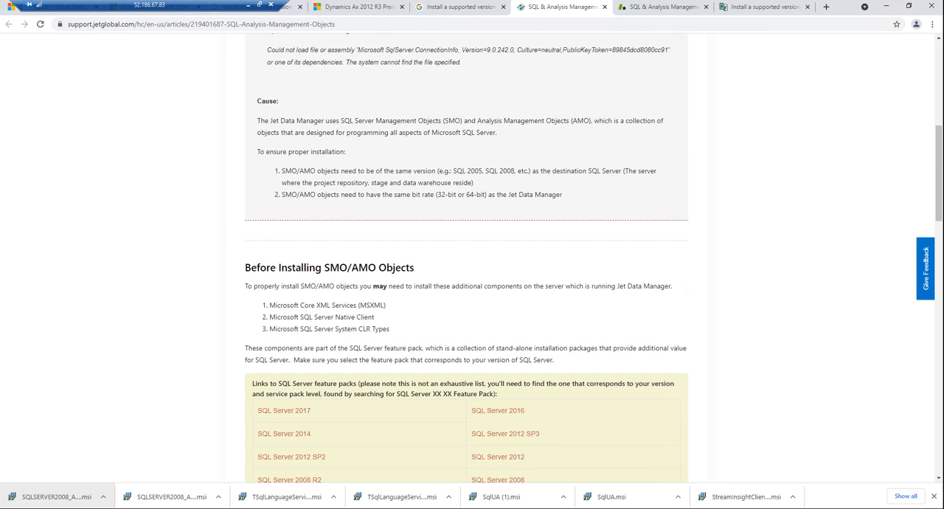
{"action": "scroll", "coordinate": [472, 280], "scroll_direction": "down", "scroll_amount": 2}
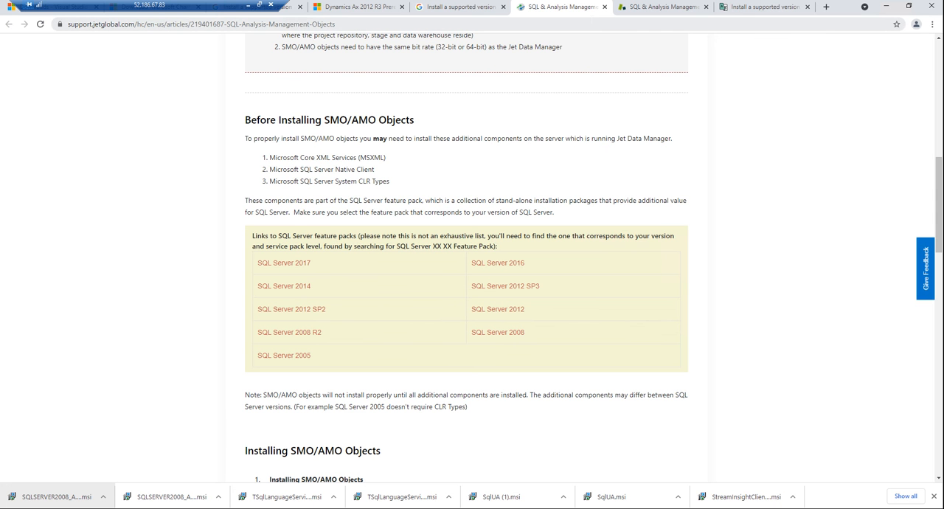
{"action": "left_click", "coordinate": [623, 9]}
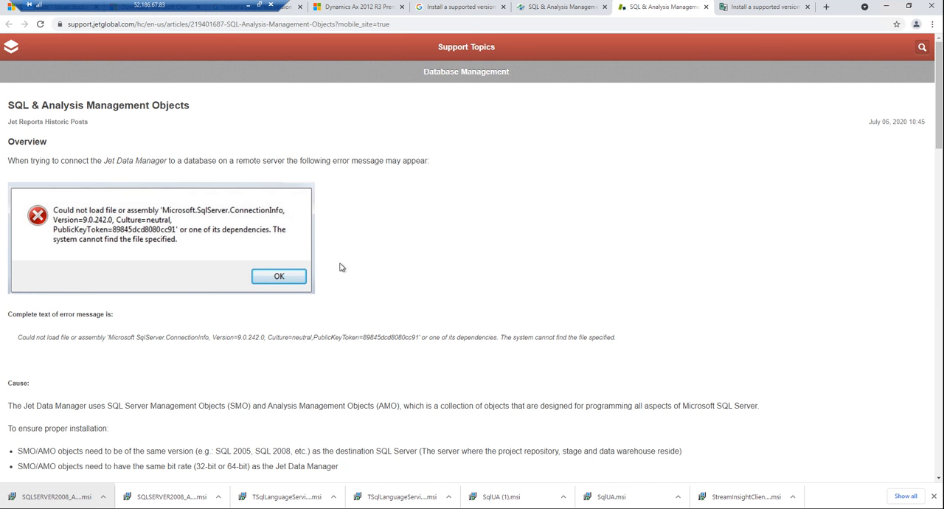
{"action": "scroll", "coordinate": [627, 125], "scroll_direction": "down", "scroll_amount": 4}
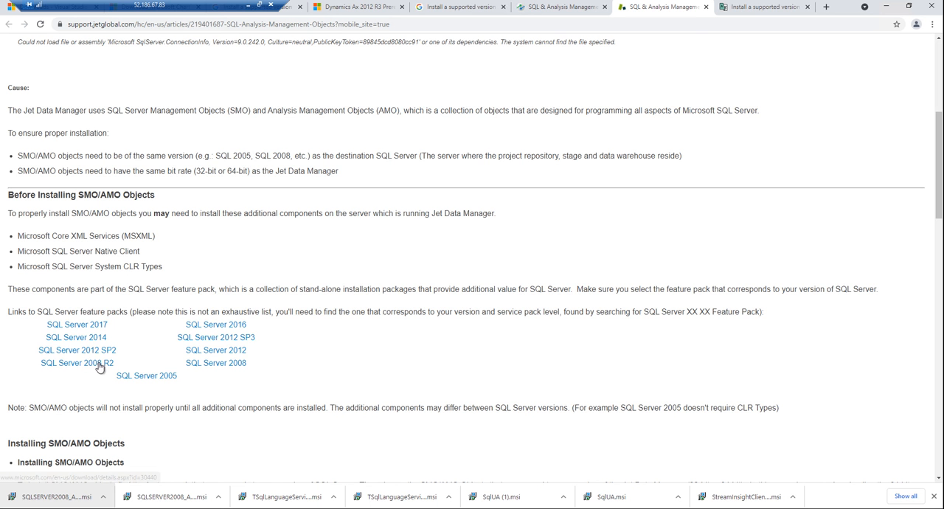
{"action": "left_click", "coordinate": [233, 363]}
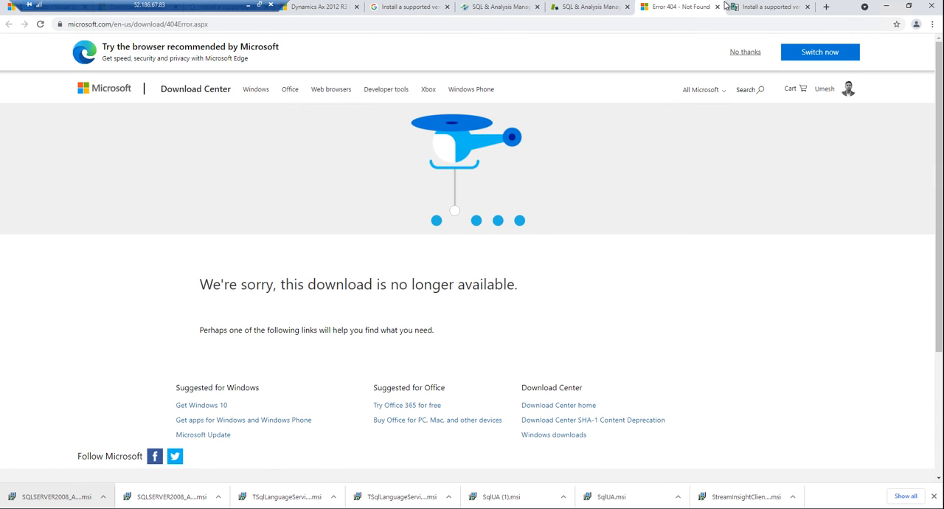
{"action": "left_click", "coordinate": [750, 7]}
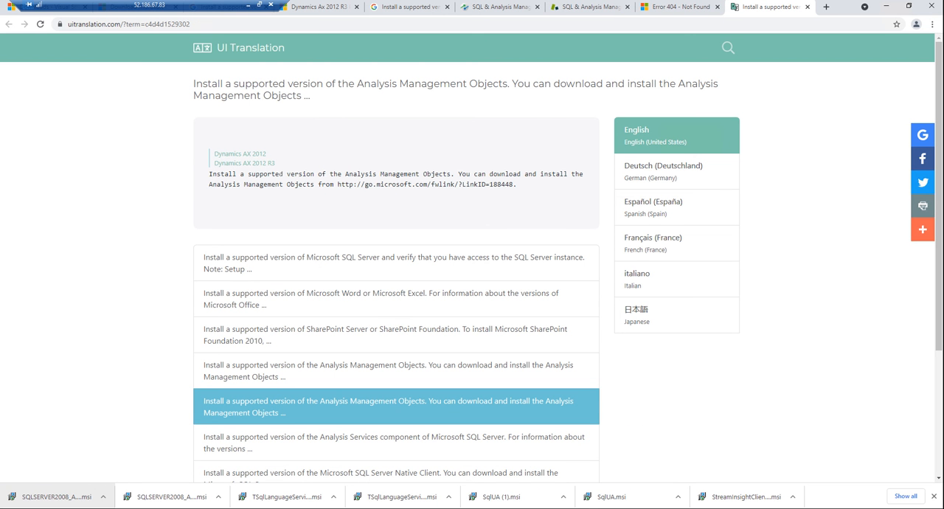
{"action": "left_click_drag", "start_coordinate": [338, 185], "coordinate": [429, 196]}
{"action": "left_click", "coordinate": [391, 196]}
{"action": "left_click", "coordinate": [480, 194]}
{"action": "left_click_drag", "start_coordinate": [515, 184], "coordinate": [338, 186]}
{"action": "right_click", "coordinate": [339, 187]}
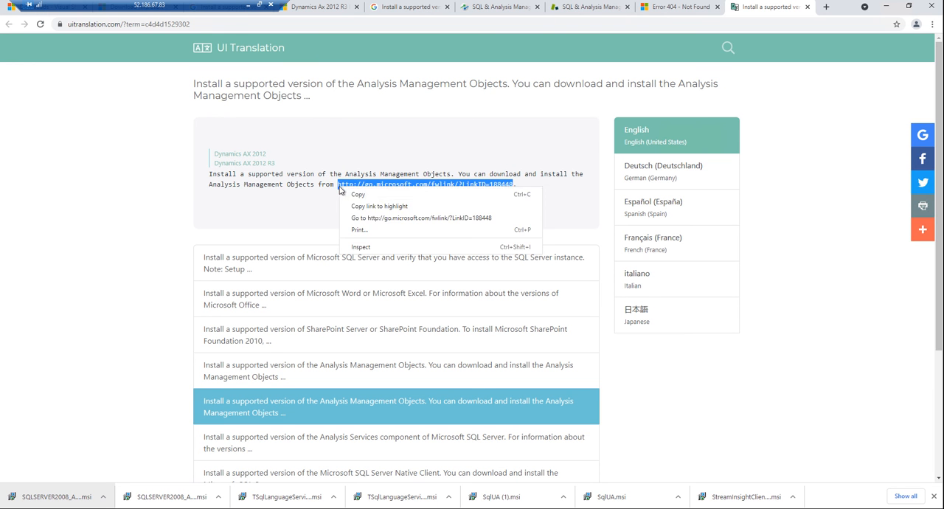
{"action": "left_click", "coordinate": [371, 217]}
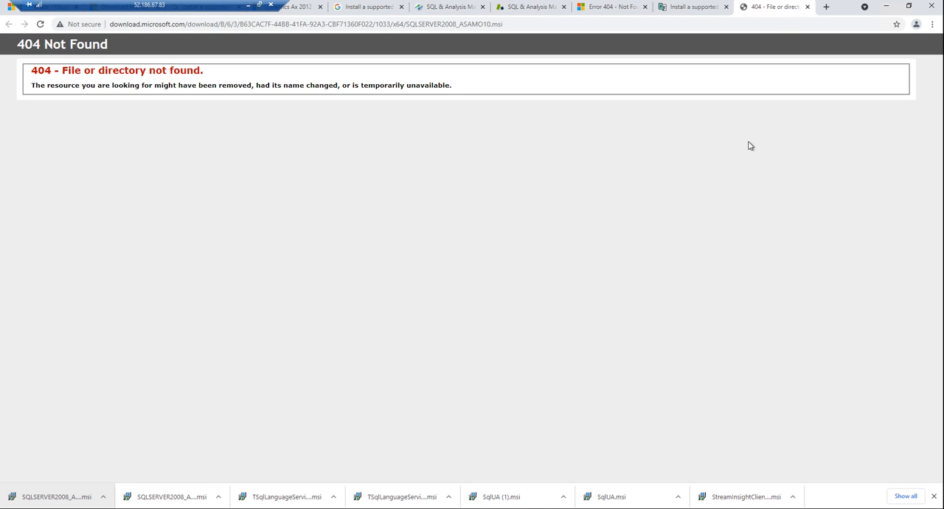
{"action": "left_click", "coordinate": [807, 6]}
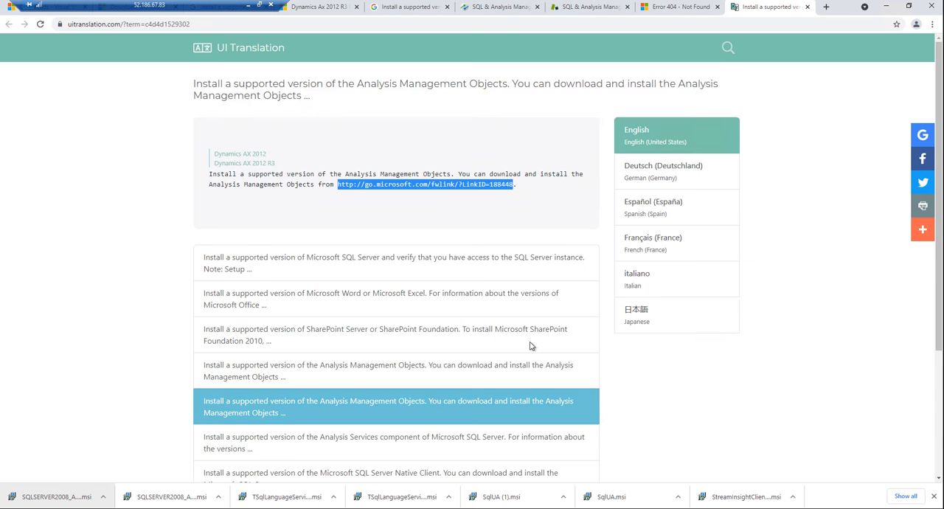
Step: Skim the rest of the UI Translation page and close the tabs opened from the Google results
{"action": "scroll", "coordinate": [465, 349], "scroll_direction": "down", "scroll_amount": 3}
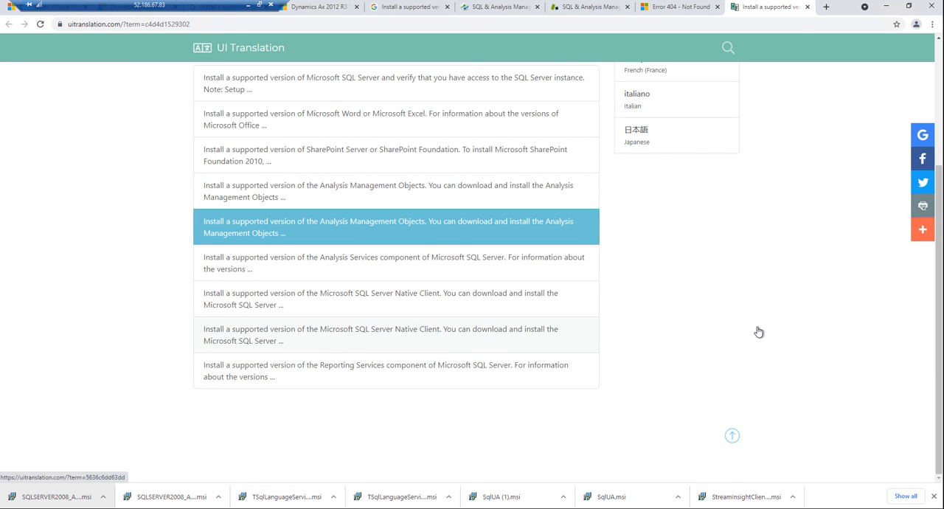
{"action": "scroll", "coordinate": [757, 332], "scroll_direction": "up", "scroll_amount": 3}
{"action": "left_click", "coordinate": [807, 7]}
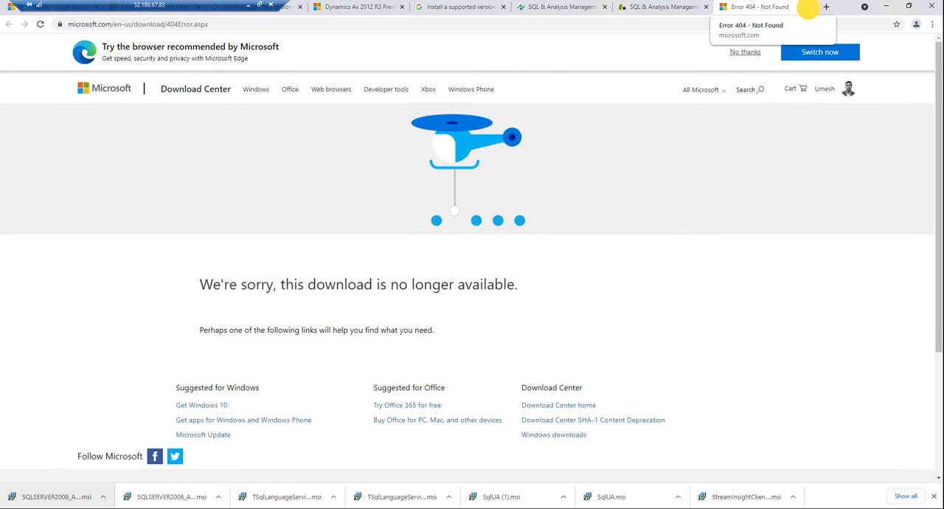
{"action": "left_click", "coordinate": [807, 7]}
{"action": "left_click", "coordinate": [807, 7]}
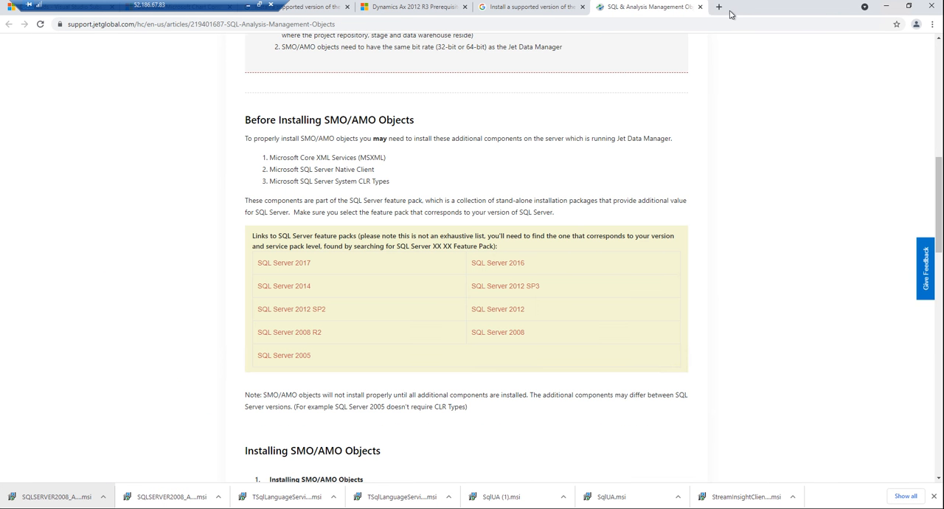
{"action": "left_click", "coordinate": [691, 6]}
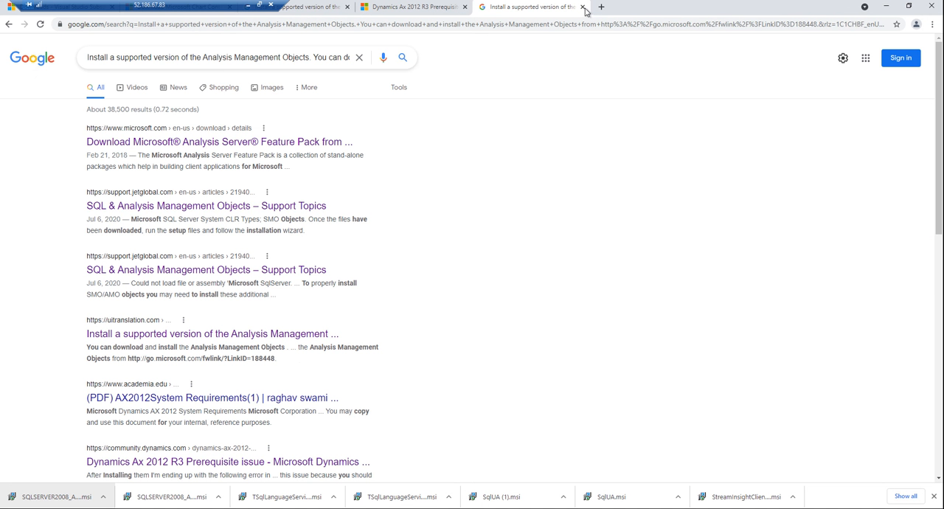
Step: Search Google for the "SQL Server 2008 R2 Analysis. Management Objects (AMO)" text from the AX 2012 System Requirements result
{"action": "scroll", "coordinate": [416, 264], "scroll_direction": "down", "scroll_amount": 3}
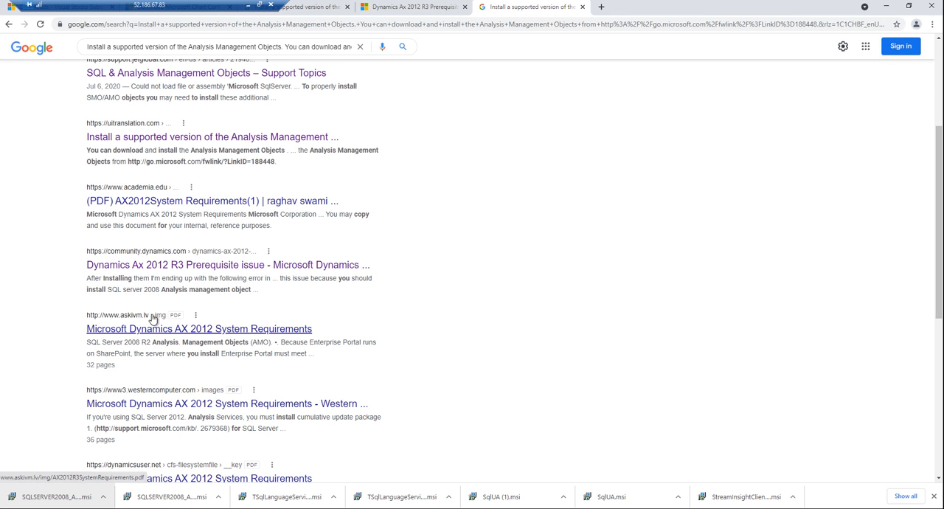
{"action": "mouse_move", "coordinate": [88, 344]}
{"action": "left_mouse_down"}
{"action": "mouse_move", "coordinate": [255, 346]}
{"action": "mouse_move", "coordinate": [273, 337]}
{"action": "mouse_move", "coordinate": [87, 342]}
{"action": "left_mouse_up"}
{"action": "left_click", "coordinate": [272, 342]}
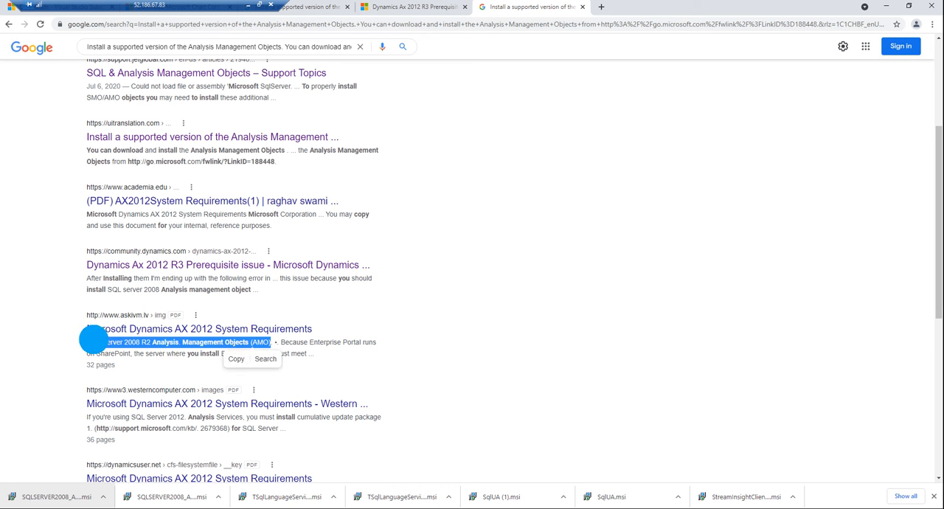
{"action": "right_click", "coordinate": [92, 341]}
{"action": "left_click", "coordinate": [132, 371]}
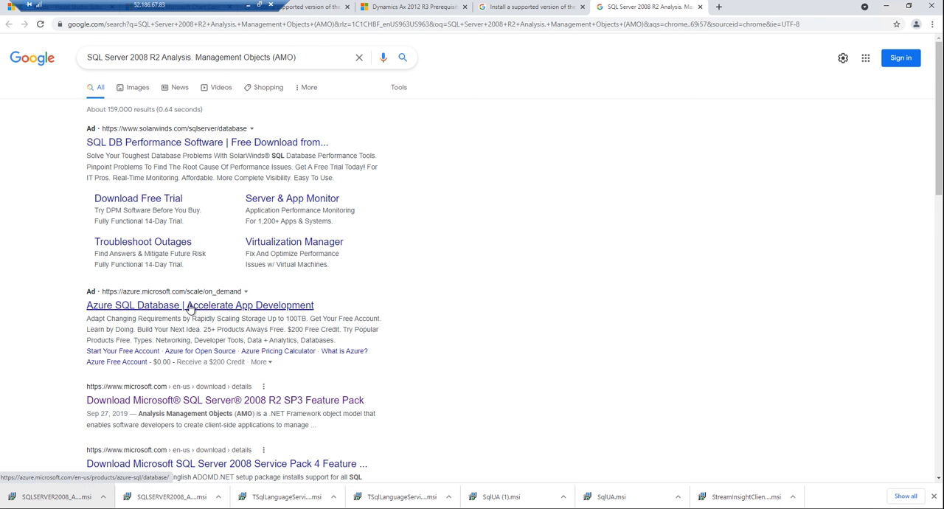
{"action": "scroll", "coordinate": [184, 407], "scroll_direction": "down", "scroll_amount": 2}
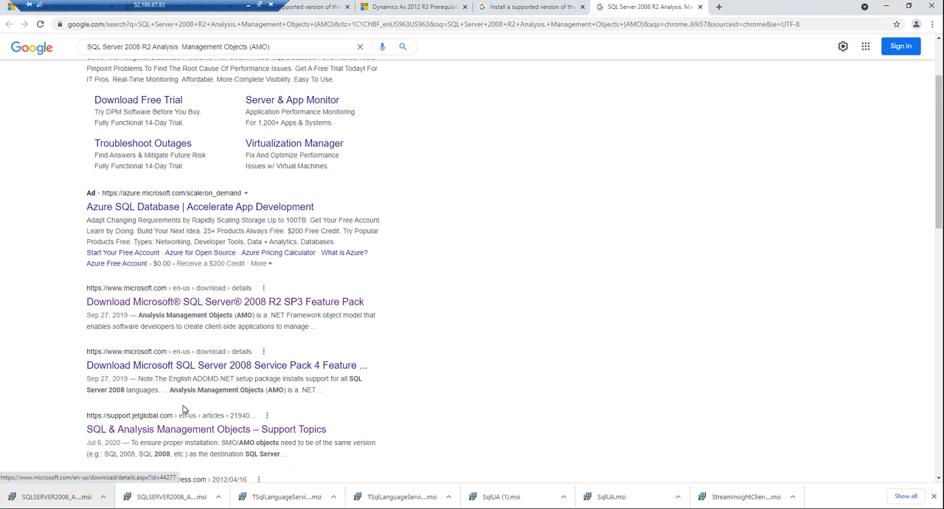
Step: Open the Microsoft SQL Server 2008 Service Pack 4 Feature Pack search result and bring up its list of downloadable files
{"action": "left_click", "coordinate": [154, 367]}
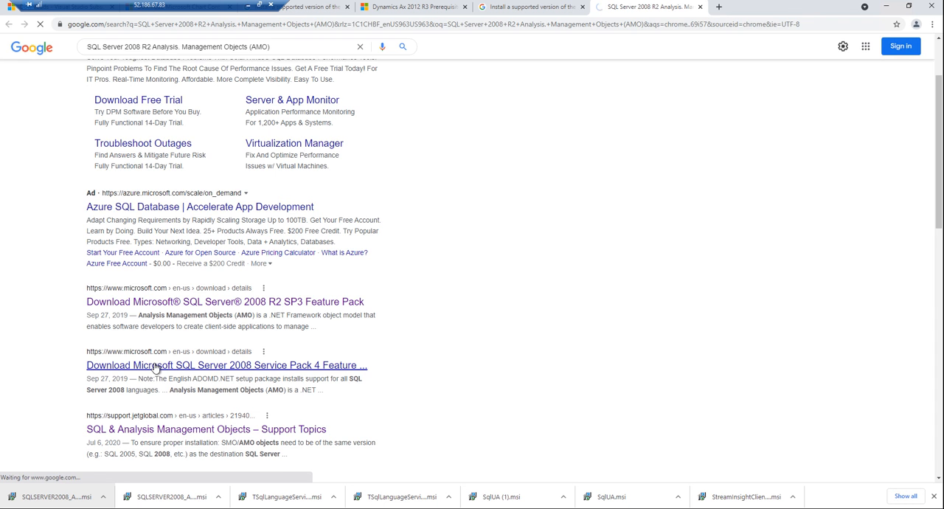
{"action": "scroll", "coordinate": [463, 357], "scroll_direction": "down", "scroll_amount": 2}
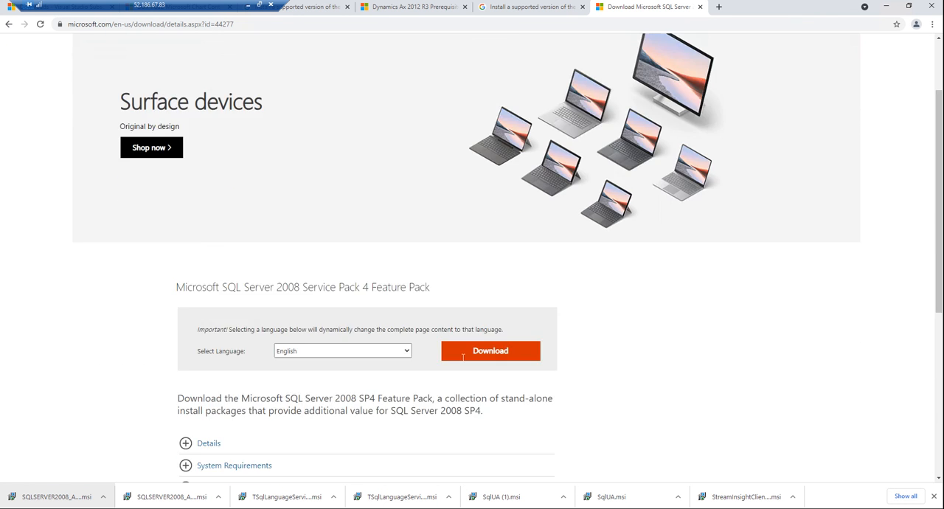
{"action": "scroll", "coordinate": [463, 357], "scroll_direction": "down", "scroll_amount": 3}
{"action": "left_click", "coordinate": [477, 205]}
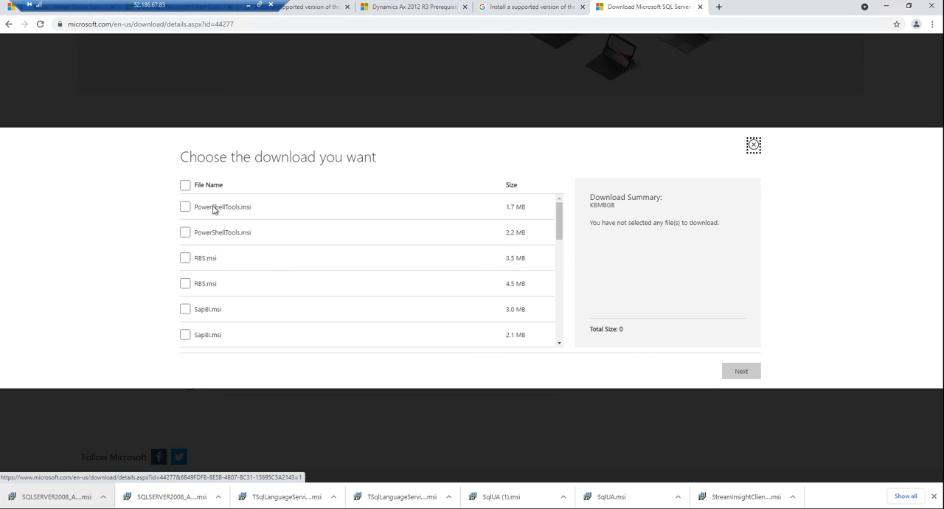
Step: Select only the two SQLSERVER2008_ASAMO10.msi files (2.9 MB and 4.6 MB) and start their download
{"action": "left_click_drag", "start_coordinate": [561, 240], "coordinate": [565, 304]}
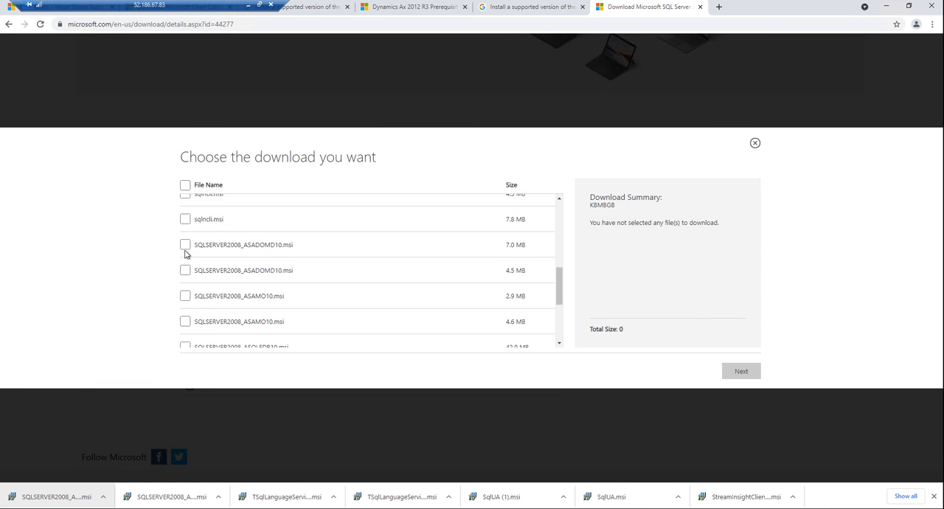
{"action": "left_click", "coordinate": [185, 246]}
{"action": "left_click", "coordinate": [185, 271]}
{"action": "left_click", "coordinate": [185, 296]}
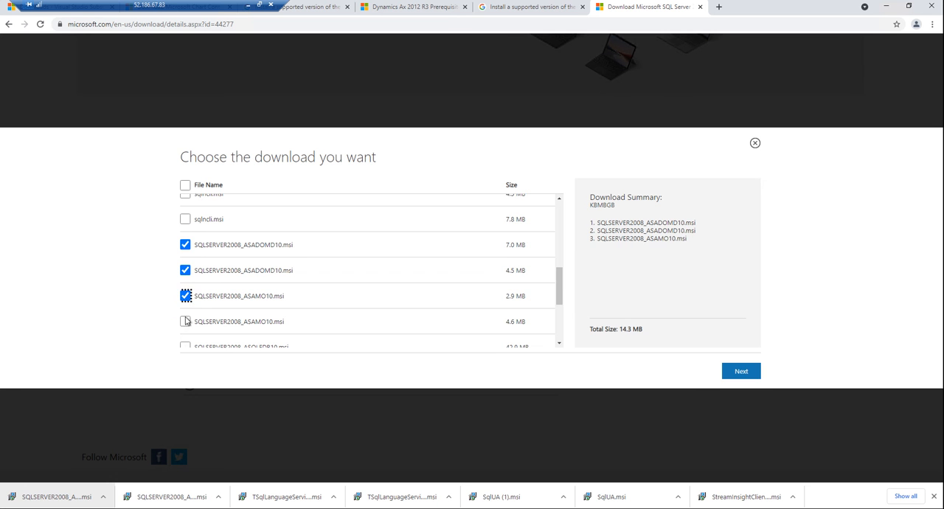
{"action": "left_click", "coordinate": [231, 309]}
{"action": "scroll", "coordinate": [231, 309], "scroll_direction": "down", "scroll_amount": 1}
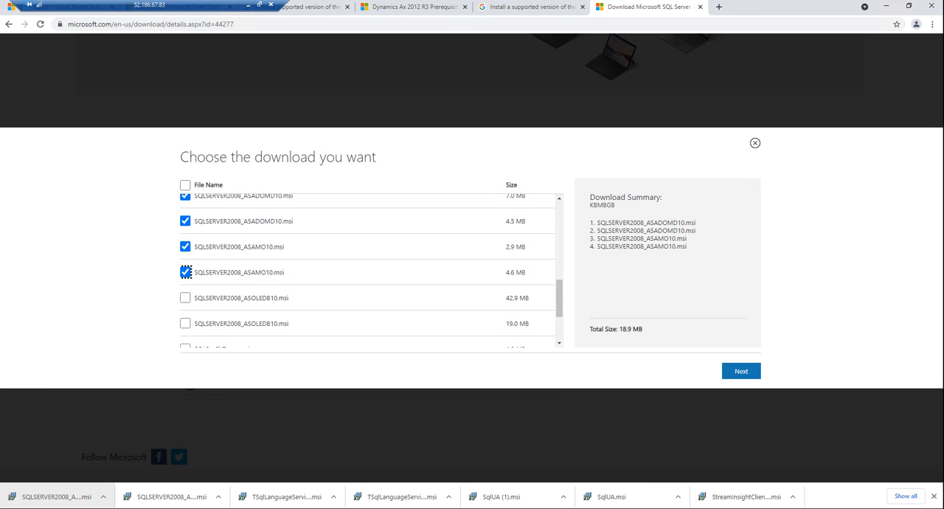
{"action": "left_click", "coordinate": [185, 220]}
{"action": "left_click", "coordinate": [186, 196]}
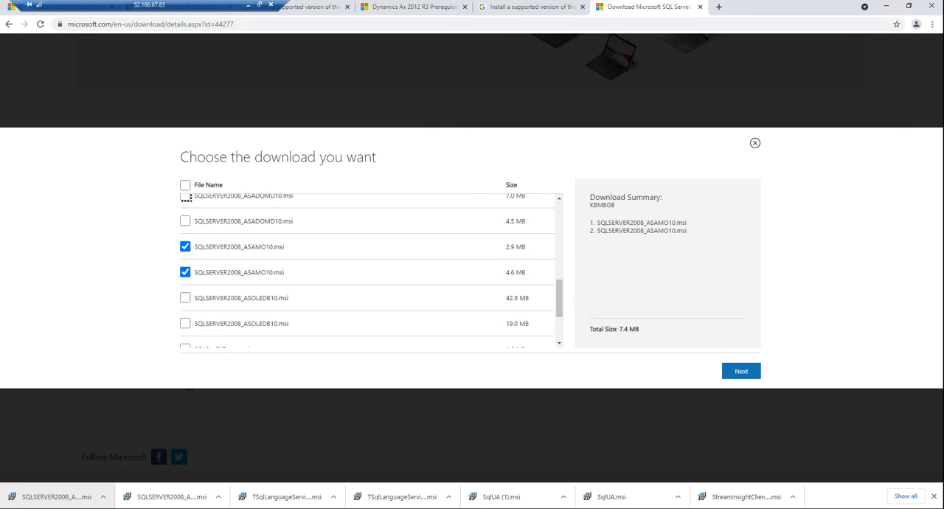
{"action": "scroll", "coordinate": [272, 298], "scroll_direction": "up", "scroll_amount": 1}
{"action": "scroll", "coordinate": [359, 313], "scroll_direction": "down", "scroll_amount": 1}
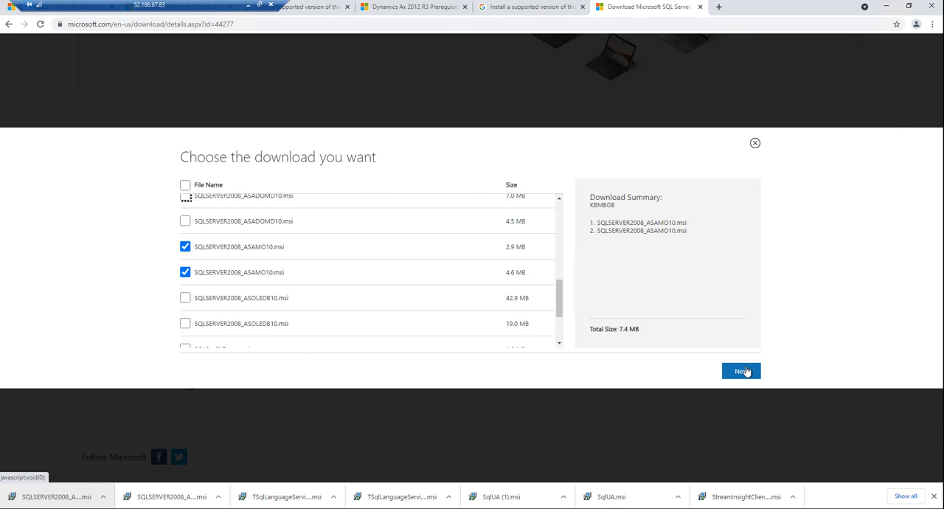
{"action": "left_click", "coordinate": [745, 371]}
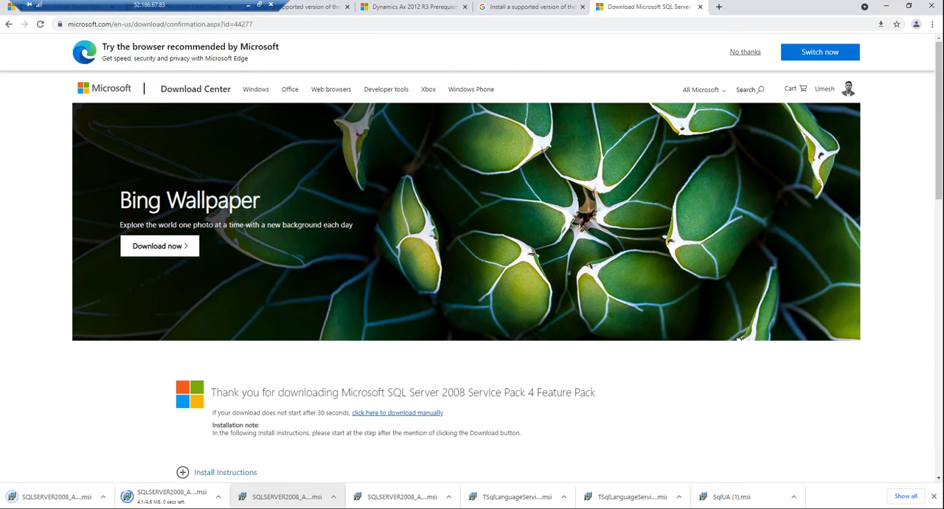
Step: Try to install Analysis Management Objects with the first newly downloaded SQLSERVER2008_ASAMO10 package and exit its setup
{"action": "left_click", "coordinate": [77, 494]}
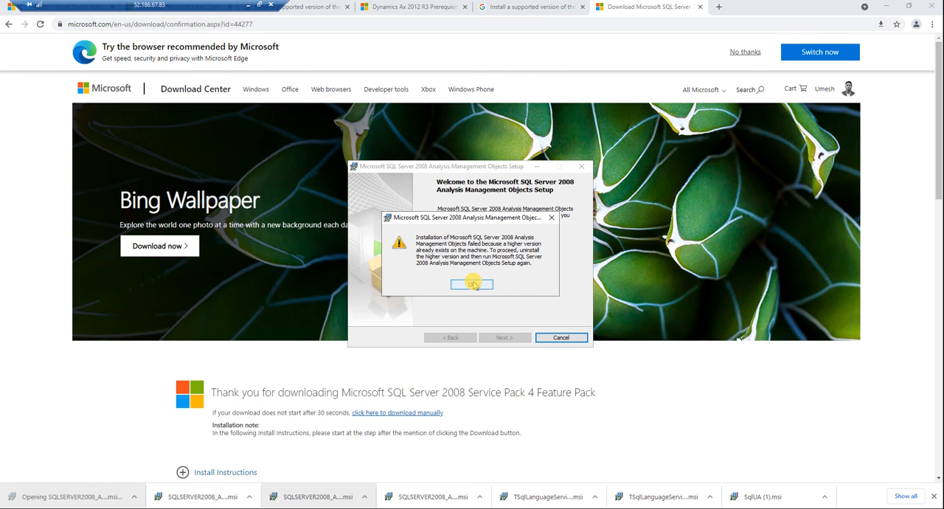
{"action": "left_click", "coordinate": [472, 285]}
{"action": "left_click", "coordinate": [502, 336]}
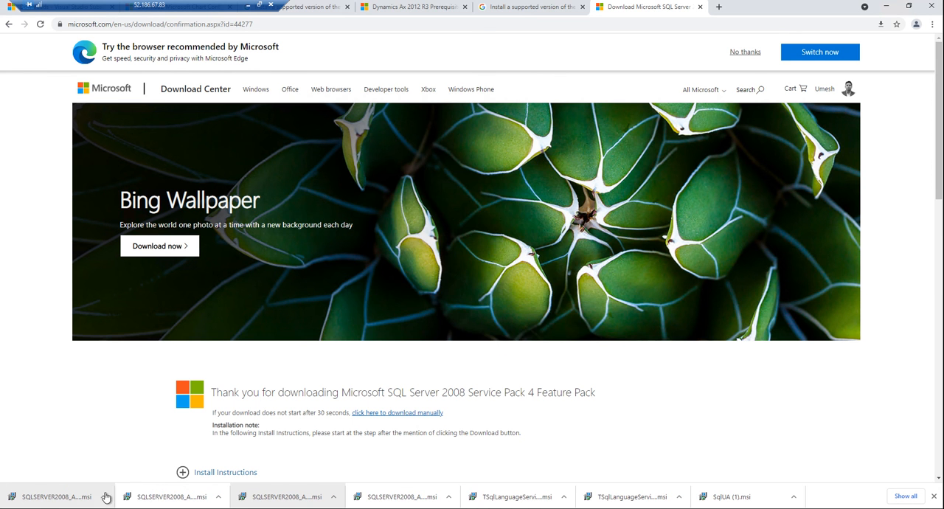
Step: Install SQL Server 2008 Analysis Management Objects from the second newly downloaded package, accepting the license terms and keeping the default registration details
{"action": "left_click", "coordinate": [165, 496]}
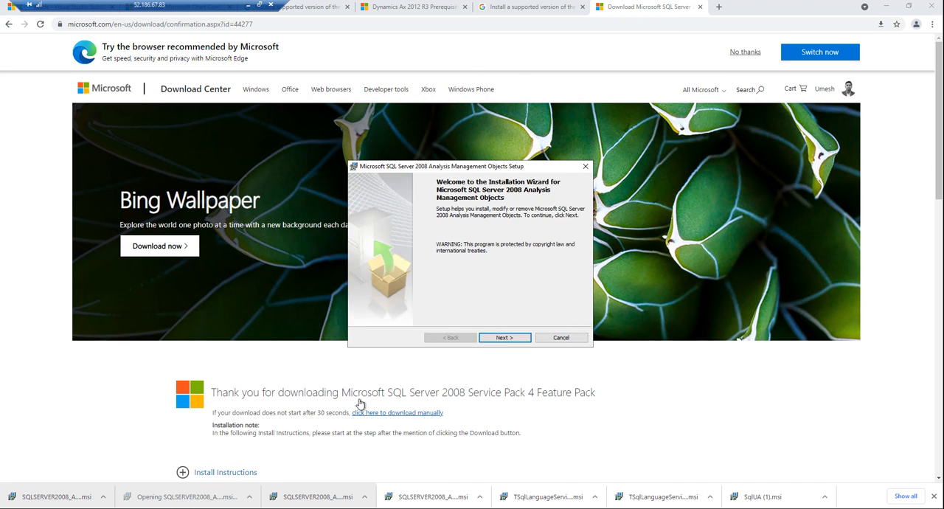
{"action": "left_click", "coordinate": [499, 338]}
{"action": "left_click", "coordinate": [402, 303]}
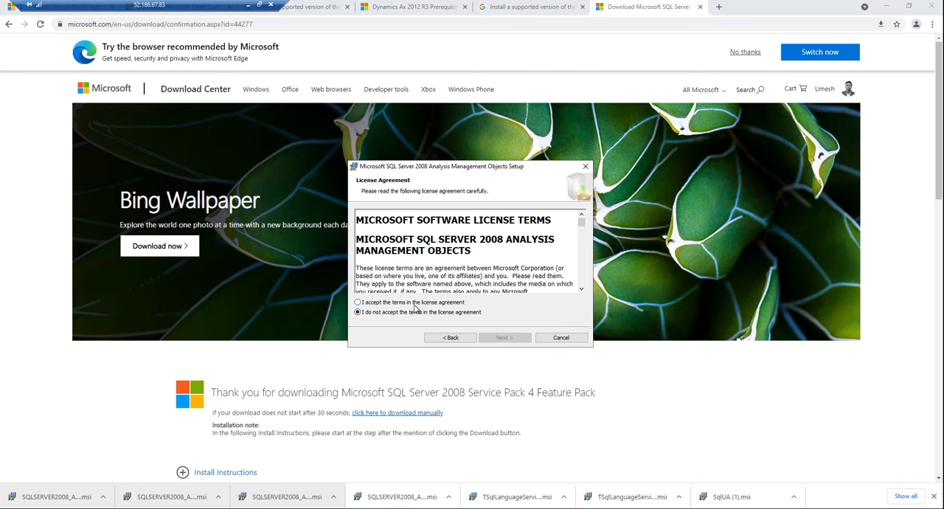
{"action": "left_click", "coordinate": [498, 337]}
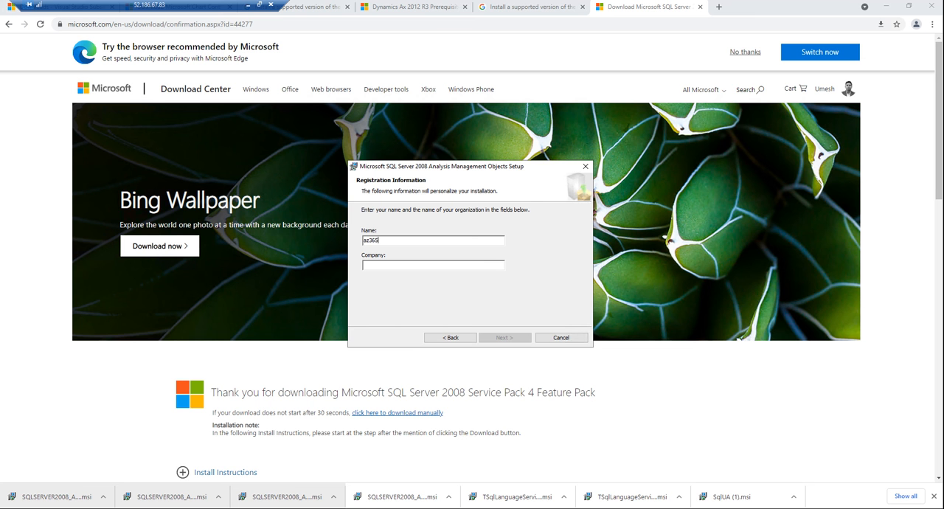
{"action": "left_click", "coordinate": [517, 338]}
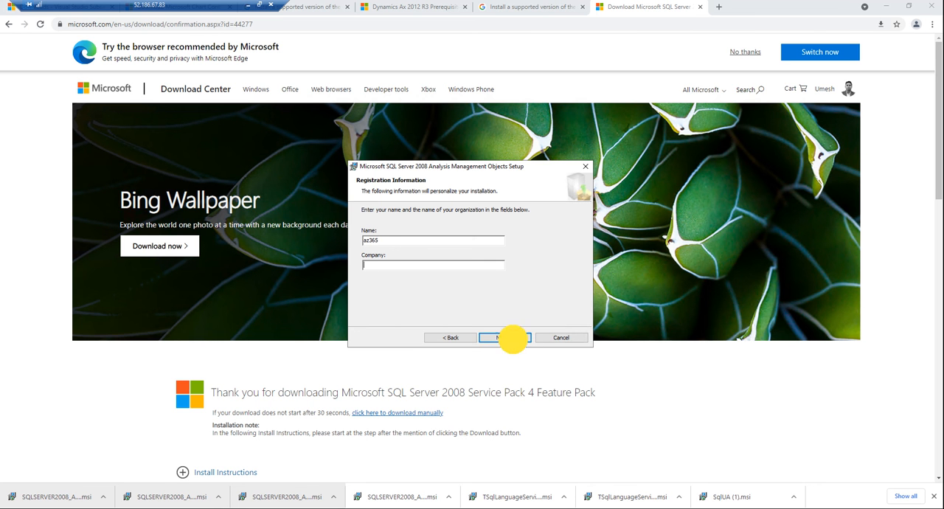
{"action": "left_click", "coordinate": [512, 338]}
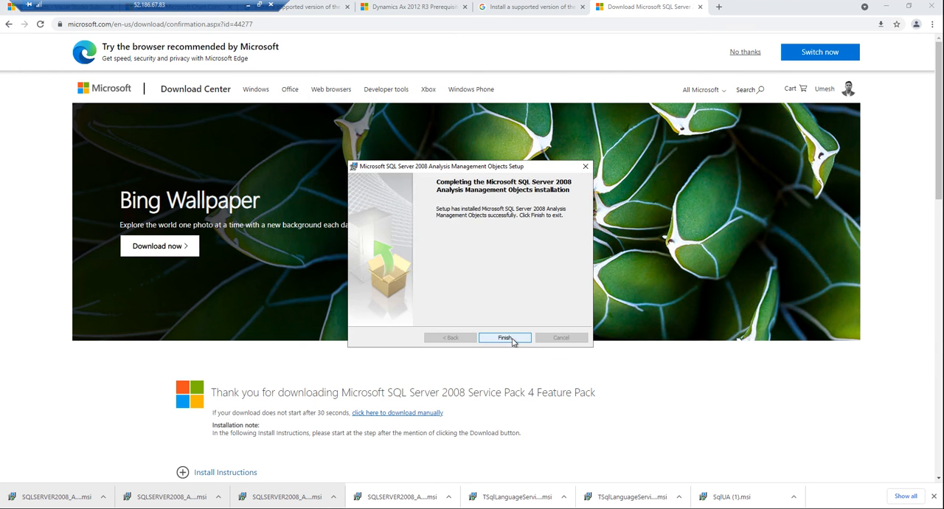
{"action": "left_click", "coordinate": [506, 339]}
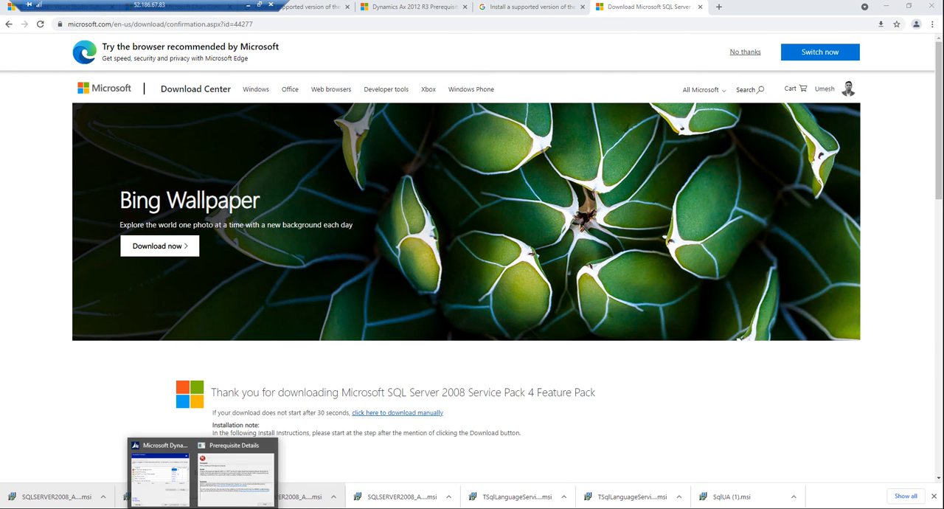
Step: In Microsoft Dynamics AX Setup, close the prerequisite details, revalidate the prerequisites and start installing the Databases, AOS and Client components
{"action": "left_click", "coordinate": [310, 442]}
{"action": "left_click", "coordinate": [342, 29]}
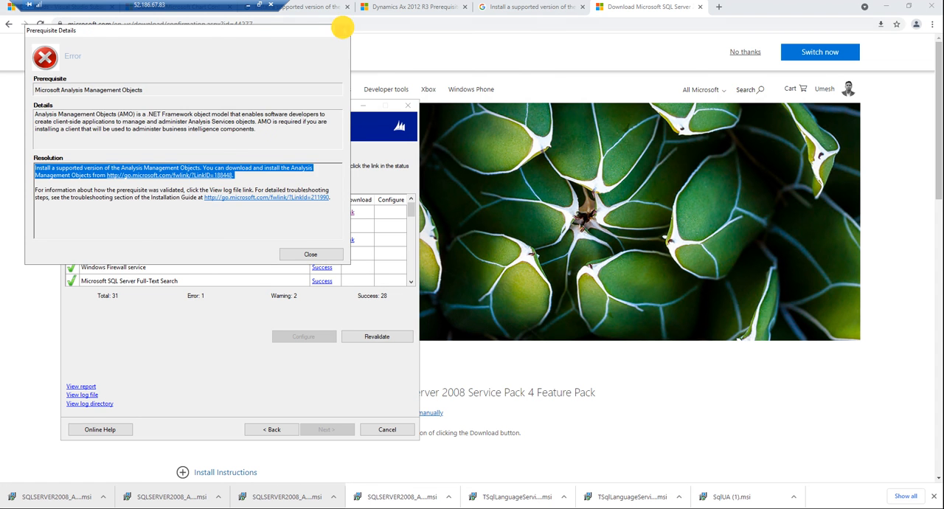
{"action": "left_click", "coordinate": [361, 337]}
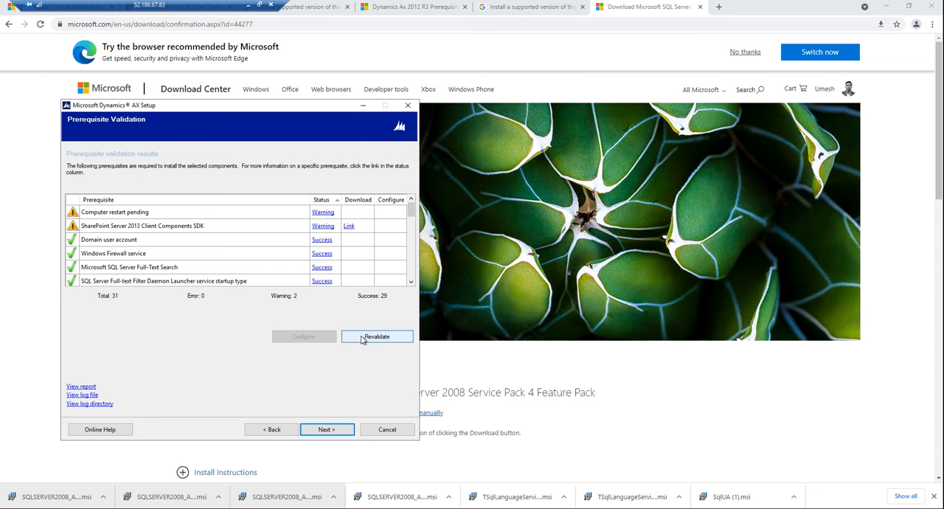
{"action": "left_click", "coordinate": [326, 429]}
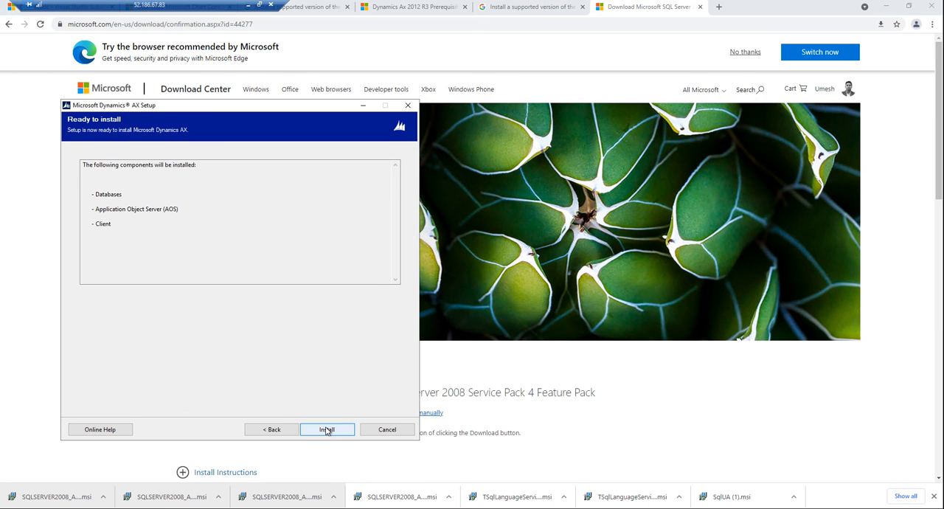
{"action": "left_click", "coordinate": [327, 430]}
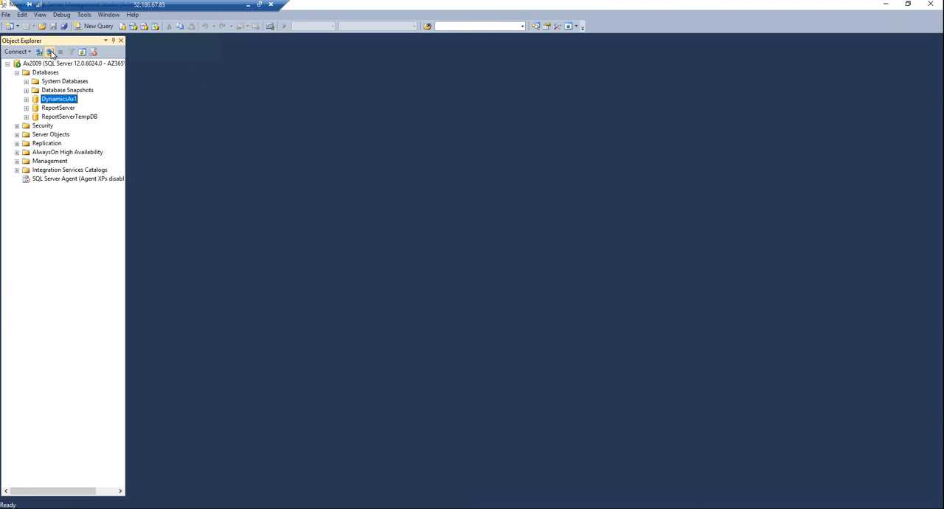
Step: In SQL Server Management Studio, reconnect to the Ax2009 database engine with Windows Authentication and expand its Databases folder
{"action": "left_click", "coordinate": [40, 53]}
{"action": "left_click", "coordinate": [39, 51]}
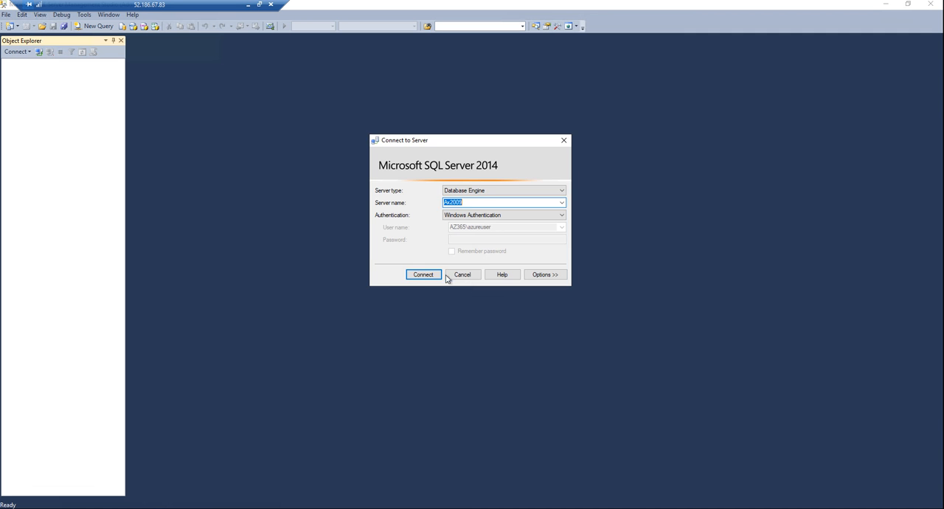
{"action": "left_click", "coordinate": [419, 274]}
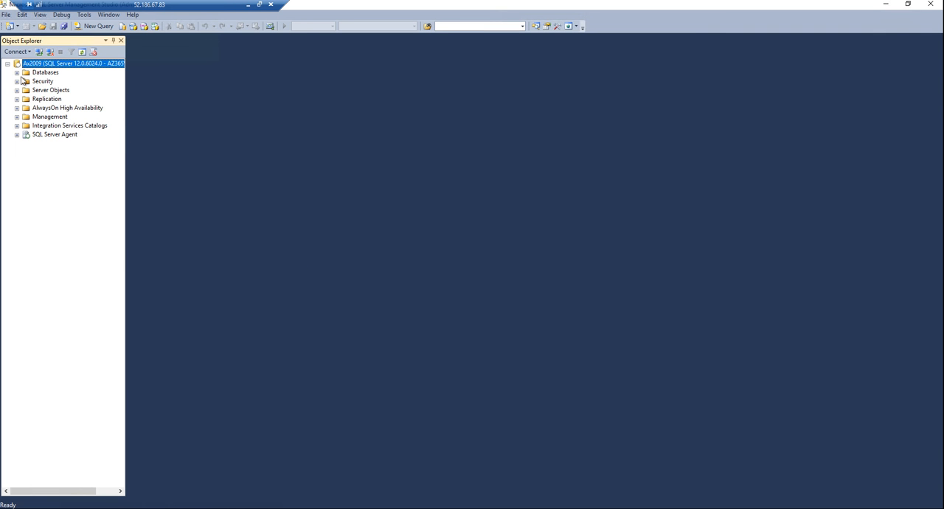
{"action": "left_click", "coordinate": [17, 73]}
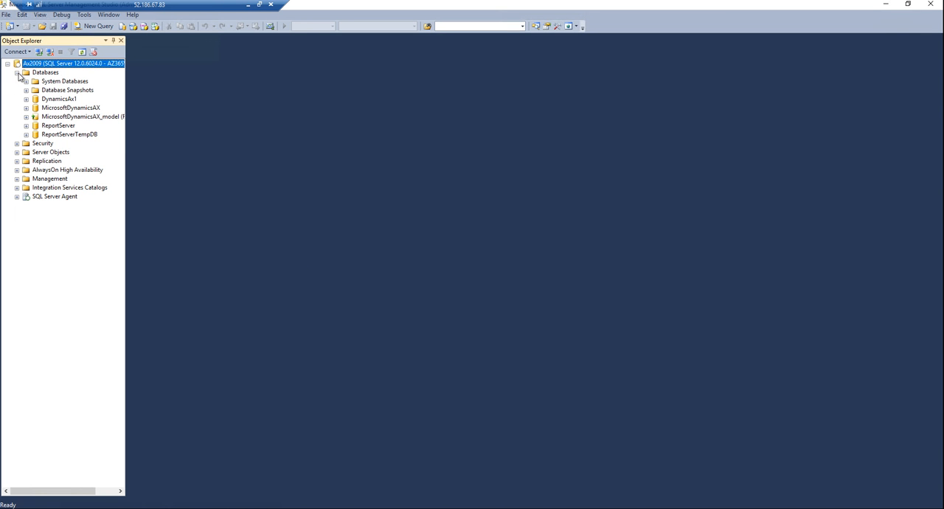
Step: Widen the Object Explorer to read the full database names, and minimize Management Studio
{"action": "left_click", "coordinate": [123, 82]}
{"action": "left_click", "coordinate": [130, 87]}
{"action": "left_click", "coordinate": [128, 82]}
{"action": "left_click_drag", "start_coordinate": [128, 81], "coordinate": [240, 100]}
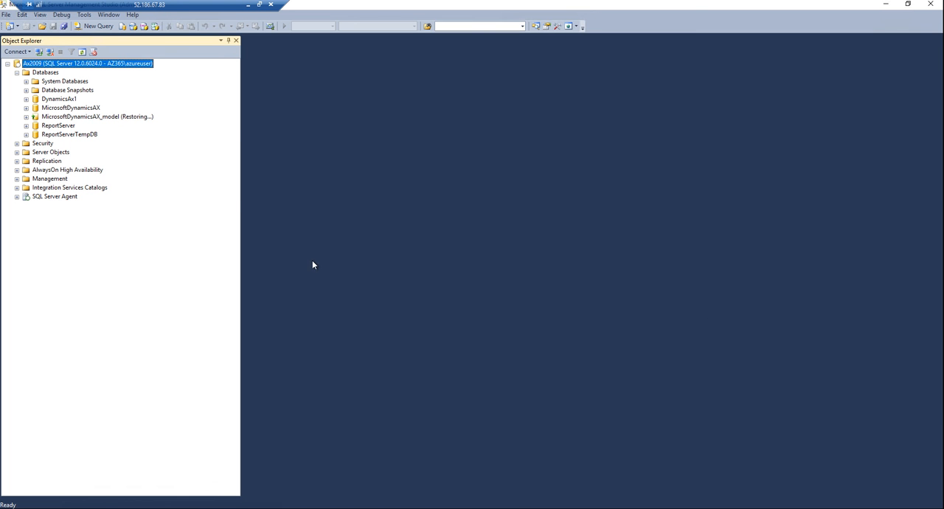
{"action": "left_click", "coordinate": [885, 4]}
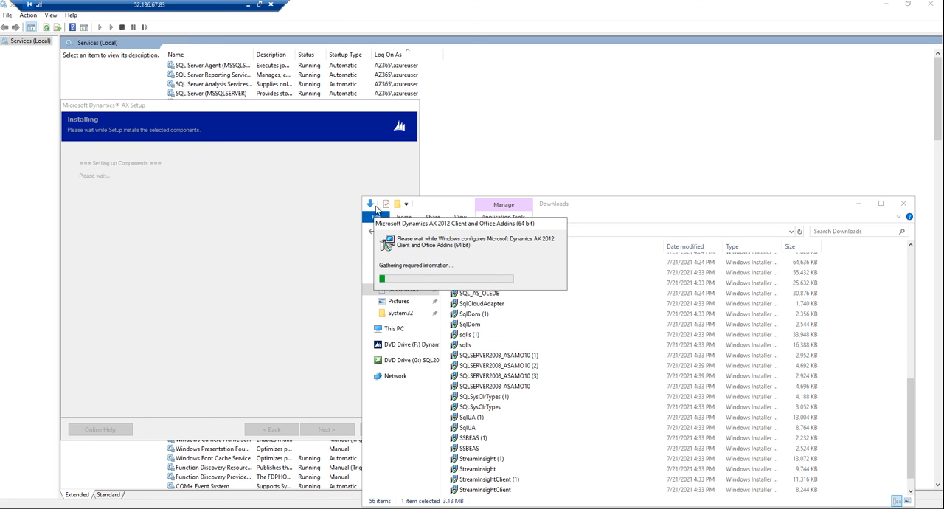
Step: Move the Downloads folder window away from the Dynamics AX client installation progress and close it
{"action": "left_click_drag", "start_coordinate": [685, 208], "coordinate": [699, 114]}
{"action": "left_click", "coordinate": [917, 109]}
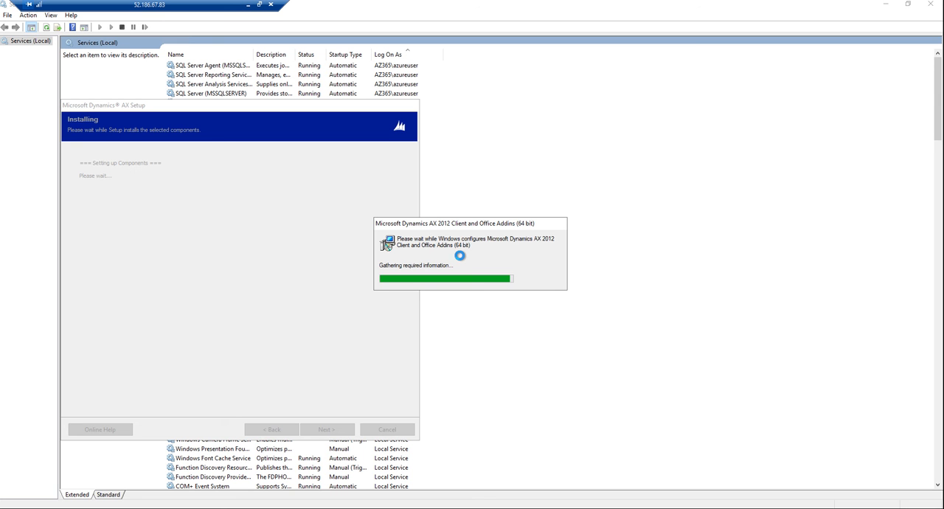
{"action": "left_click", "coordinate": [391, 222]}
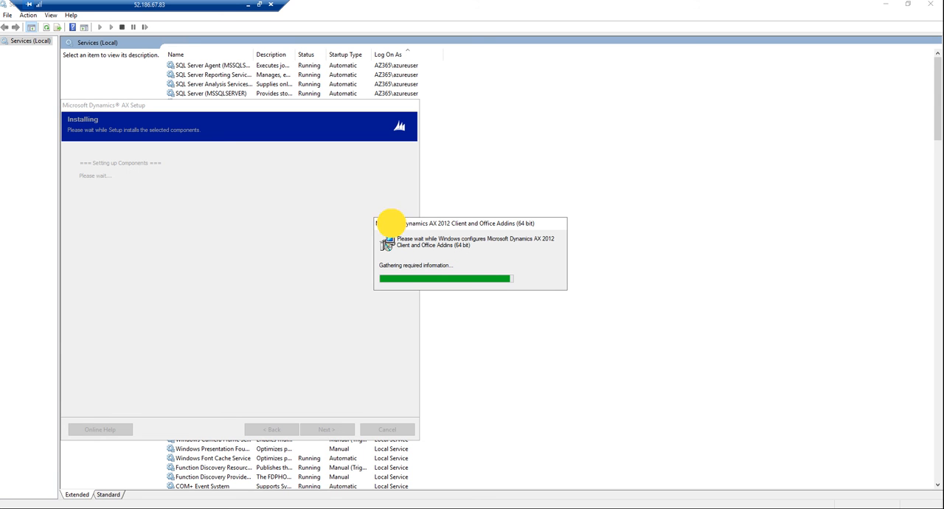
{"action": "left_click_drag", "start_coordinate": [391, 223], "coordinate": [382, 216]}
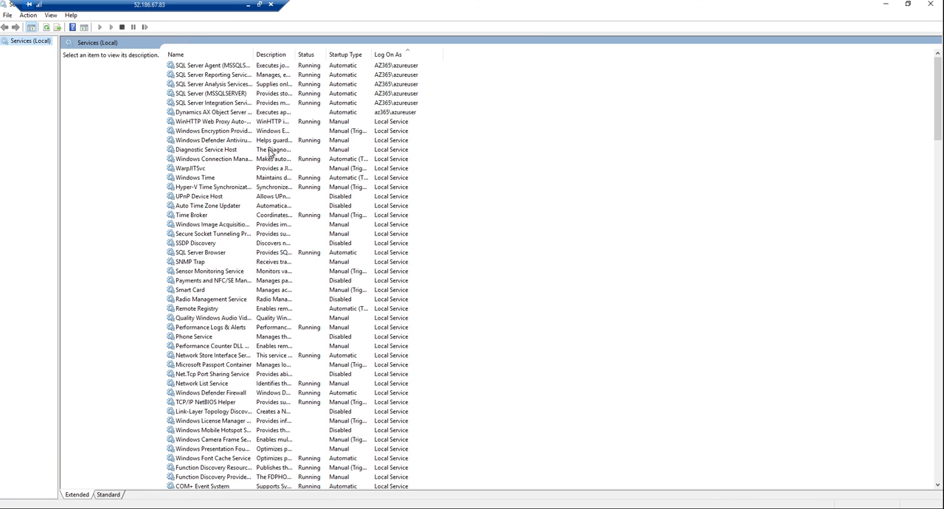
Step: Search the local services for the newly installed Dynamics AX Object Server, jumping through entries starting with M and D
{"action": "left_click", "coordinate": [241, 141]}
{"action": "key", "text": "m"}
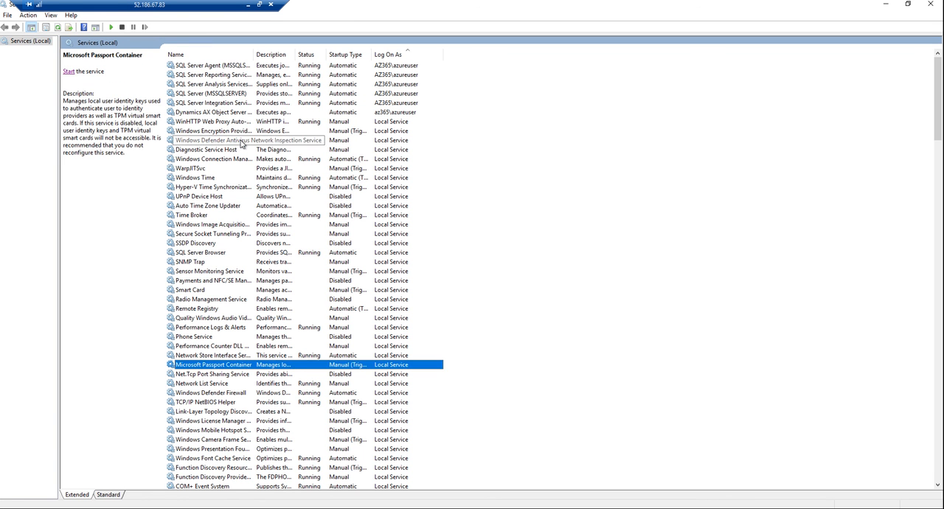
{"action": "key", "text": "m"}
{"action": "key", "text": "m"}
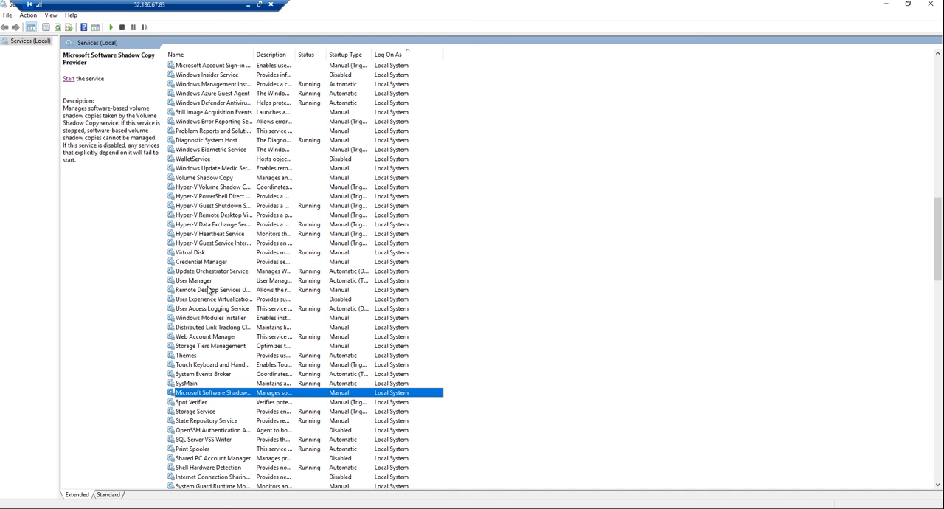
{"action": "left_click", "coordinate": [208, 131]}
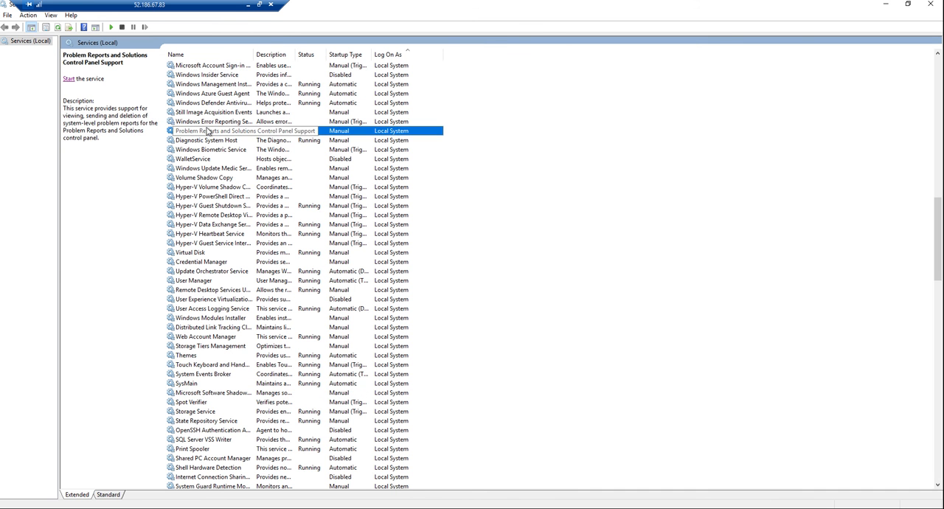
{"action": "key", "text": "d"}
{"action": "key", "text": "d"}
{"action": "key", "text": "d"}
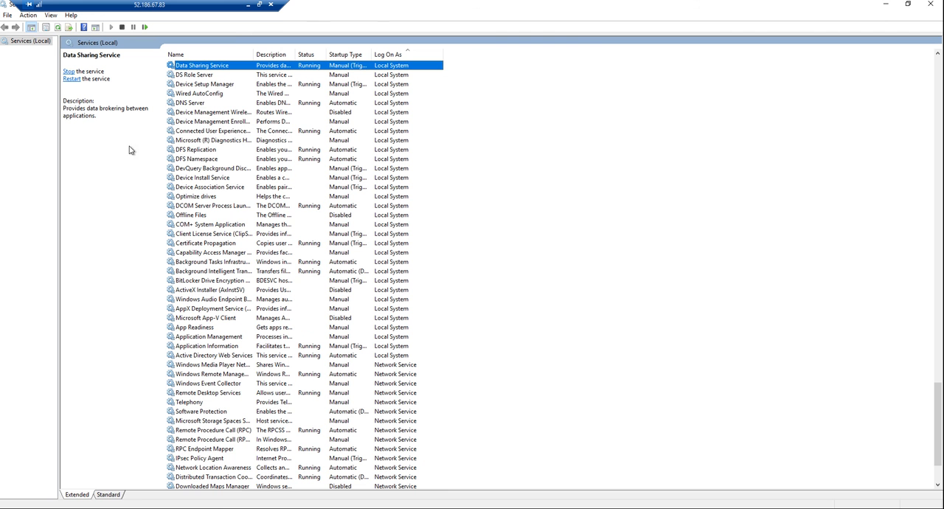
Step: Refresh the services list and scan back through the entries for the Dynamics AX Object Server
{"action": "left_click", "coordinate": [60, 28]}
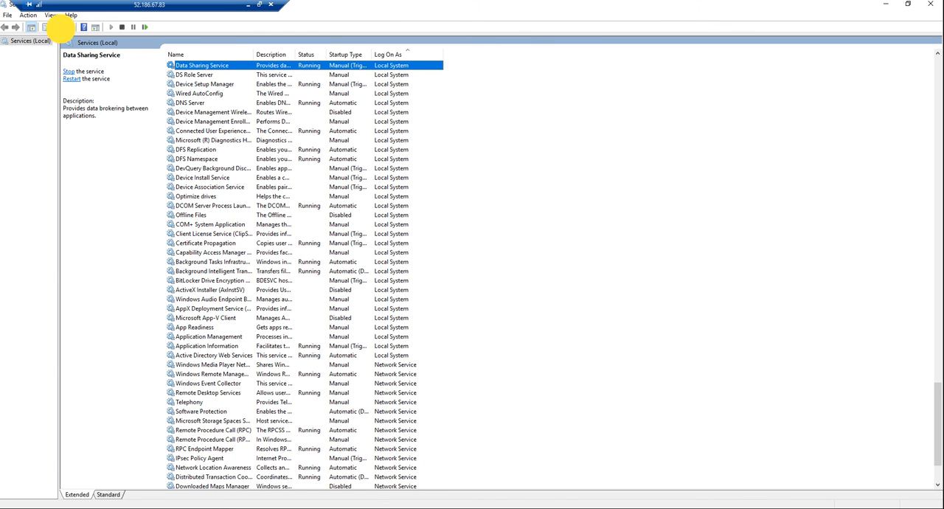
{"action": "left_click", "coordinate": [221, 112]}
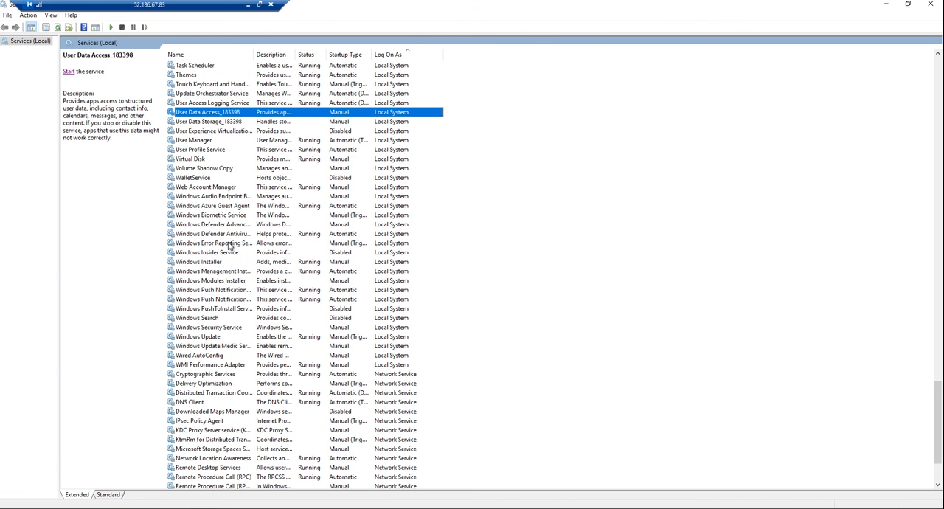
{"action": "scroll", "coordinate": [244, 372], "scroll_direction": "up", "scroll_amount": 20}
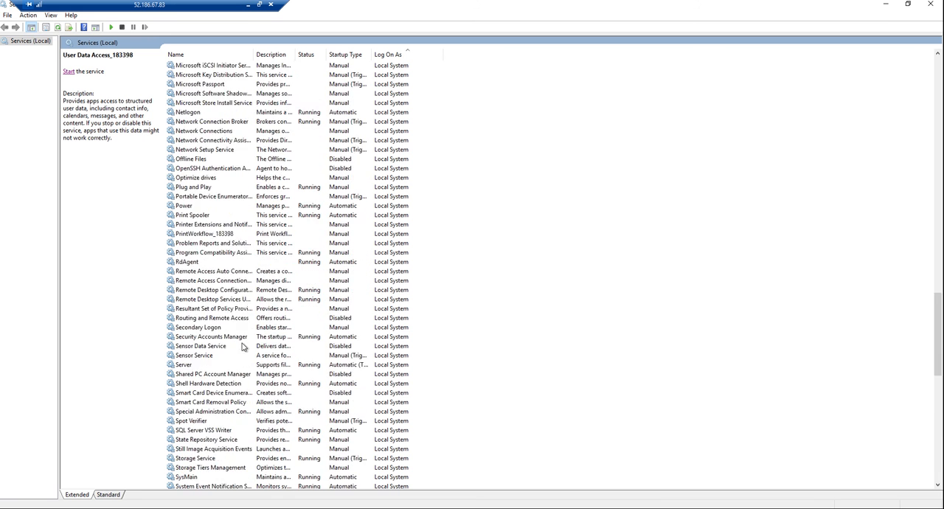
{"action": "scroll", "coordinate": [210, 258], "scroll_direction": "up", "scroll_amount": 14}
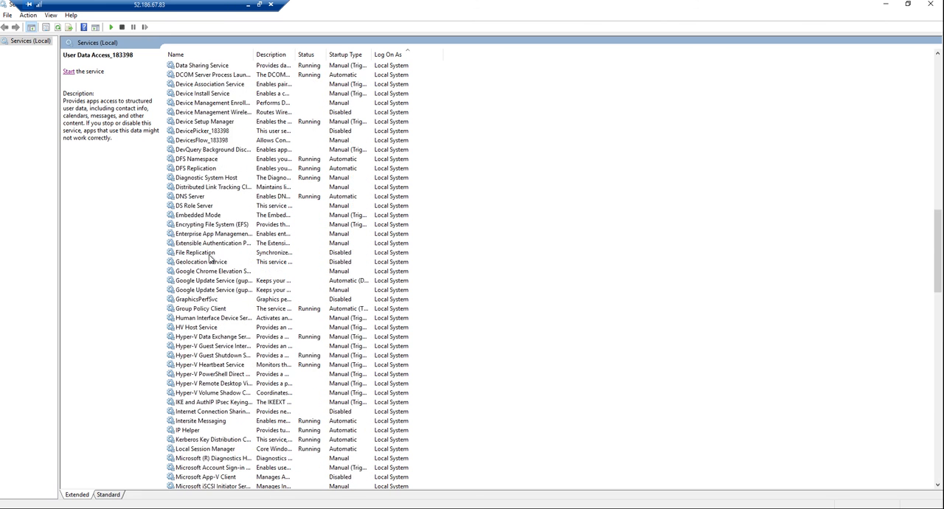
{"action": "scroll", "coordinate": [210, 258], "scroll_direction": "up", "scroll_amount": 5}
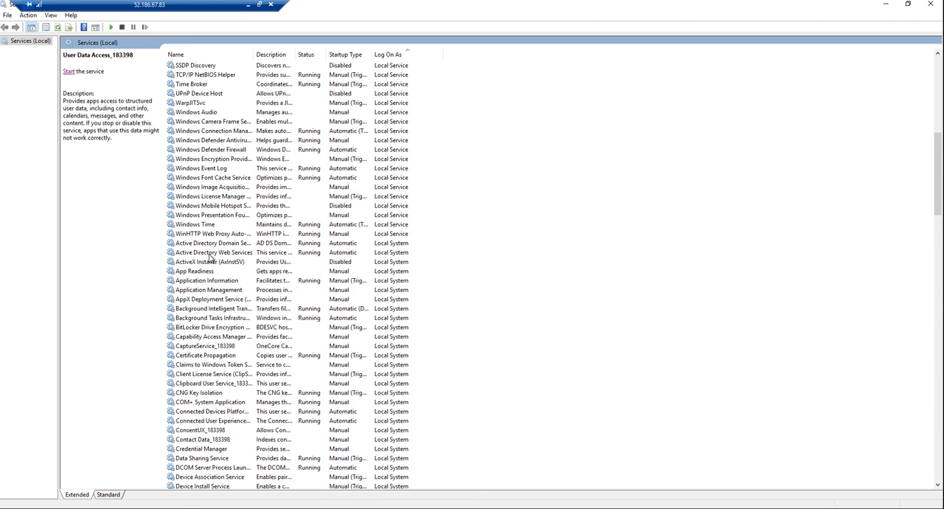
{"action": "scroll", "coordinate": [210, 254], "scroll_direction": "up", "scroll_amount": 5}
{"action": "left_click", "coordinate": [211, 244]}
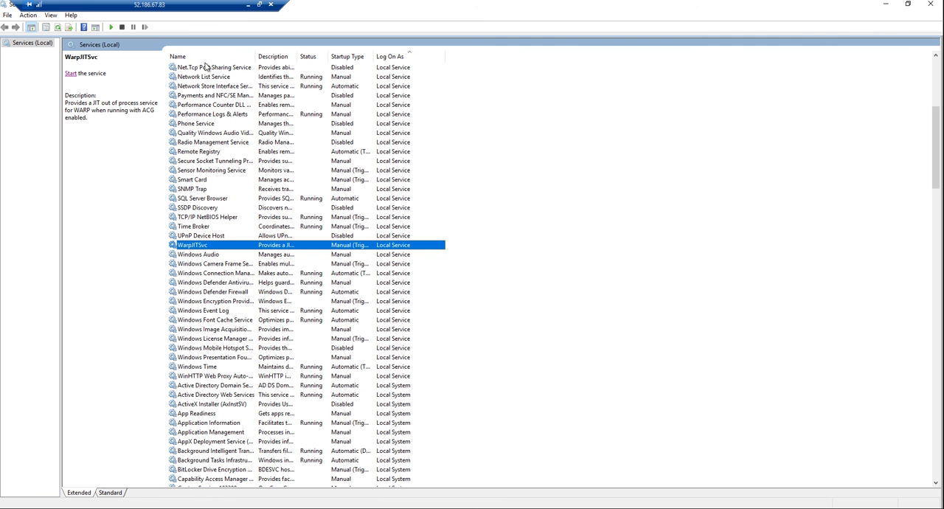
Step: Sort the services by name and select Microsoft Dynamics AX Object Server 6.3 to check its startup status
{"action": "left_click", "coordinate": [195, 57]}
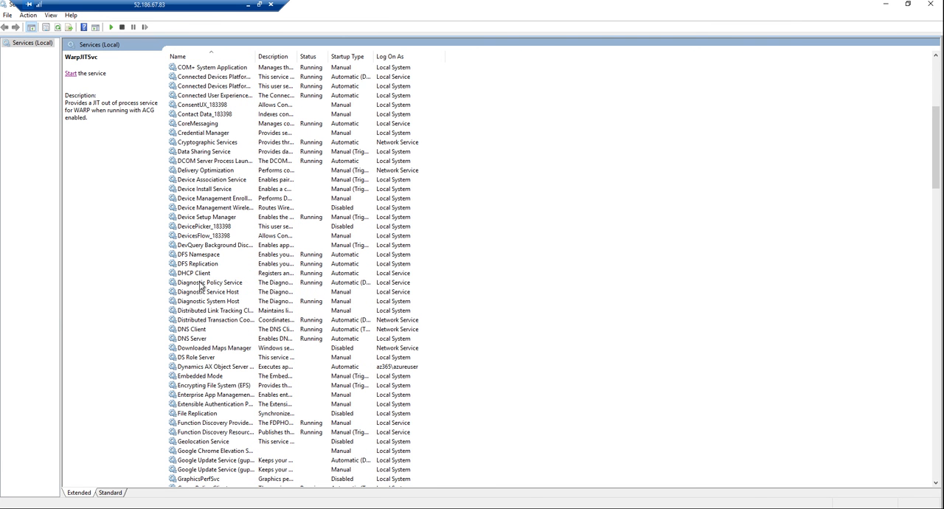
{"action": "scroll", "coordinate": [200, 286], "scroll_direction": "up", "scroll_amount": 6}
{"action": "left_click", "coordinate": [200, 285]}
{"action": "key", "text": "d"}
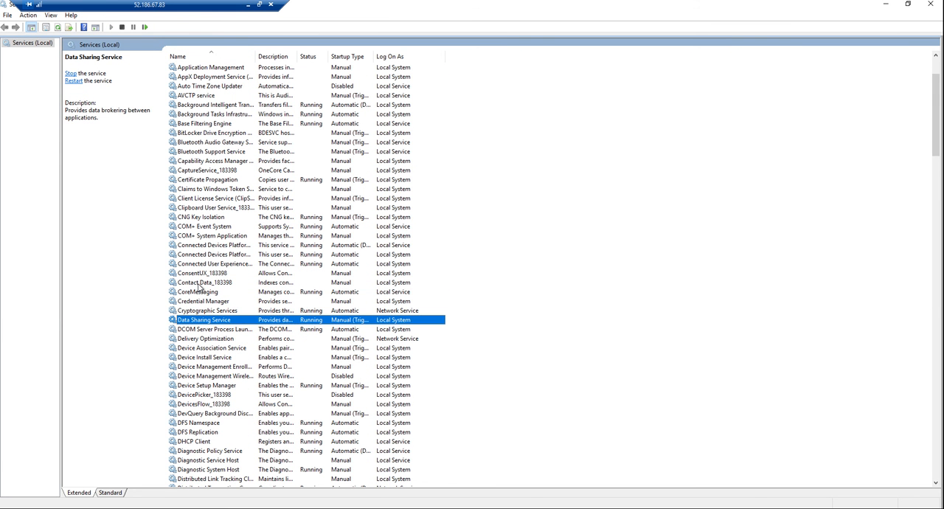
{"action": "key", "text": "m"}
{"action": "left_click", "coordinate": [237, 96]}
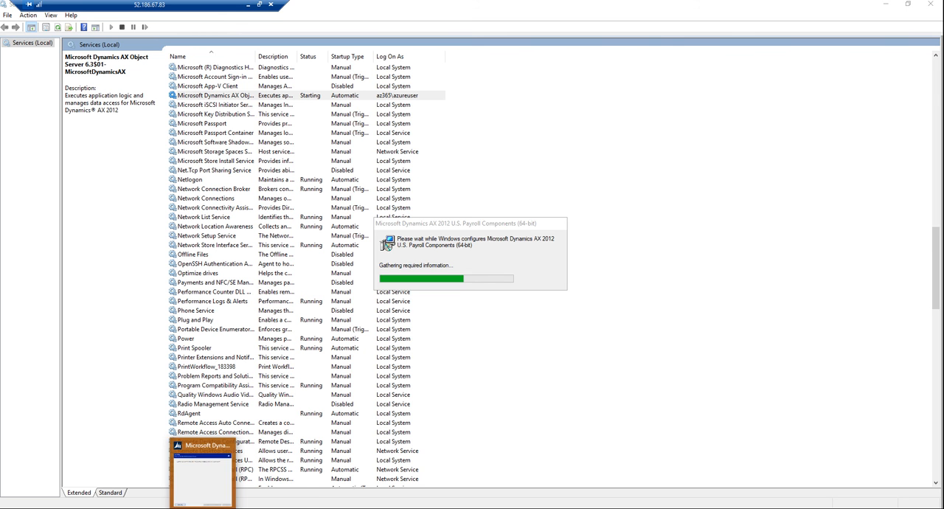
Step: Minimize Services and finish Microsoft Dynamics AX Setup with the summary report set to open on closing
{"action": "left_click", "coordinate": [266, 496]}
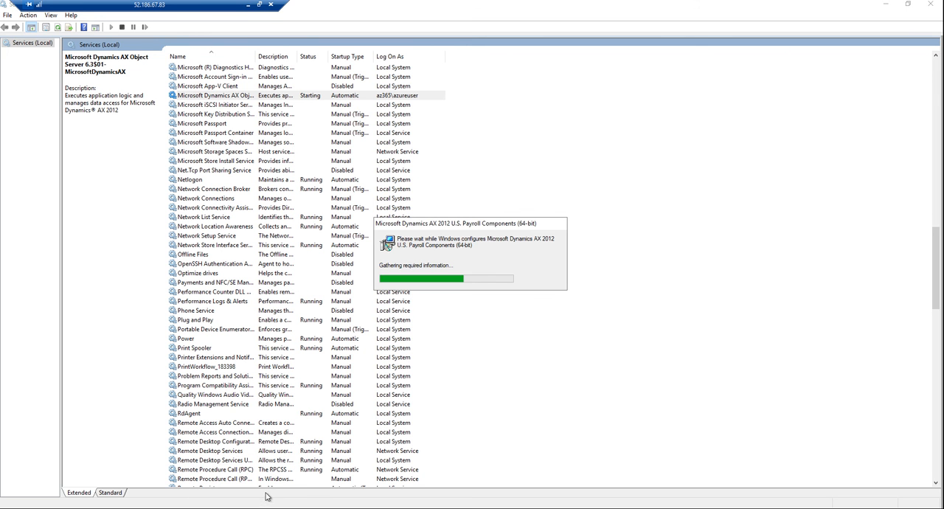
{"action": "left_click", "coordinate": [887, 5]}
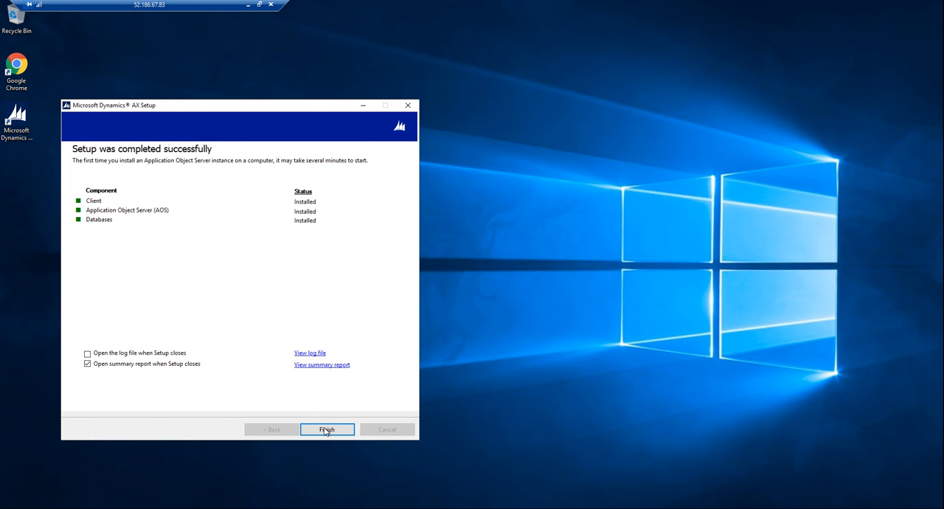
{"action": "left_click", "coordinate": [326, 429]}
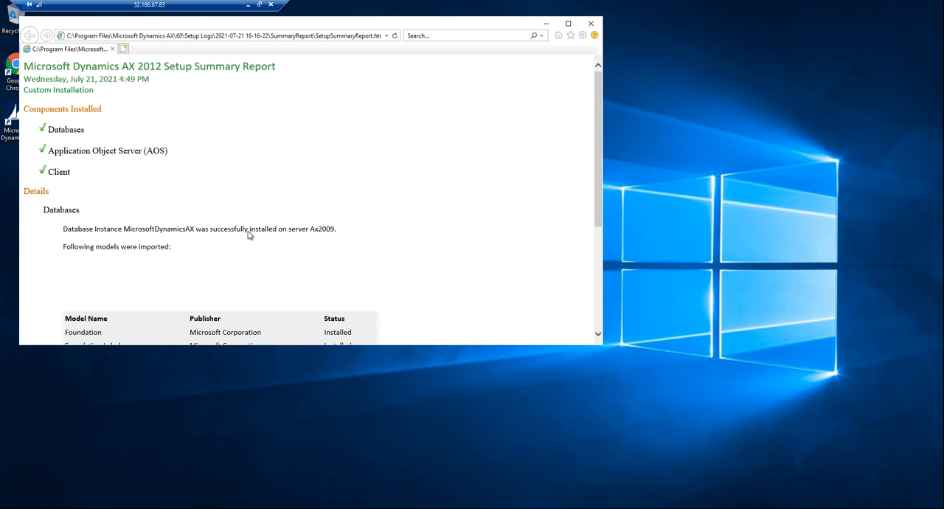
Step: Read through the Dynamics AX 2012 setup summary report, close it and exit the Dynamics AX 2012 installer
{"action": "scroll", "coordinate": [250, 251], "scroll_direction": "down", "scroll_amount": 1}
{"action": "scroll", "coordinate": [250, 251], "scroll_direction": "down", "scroll_amount": 3}
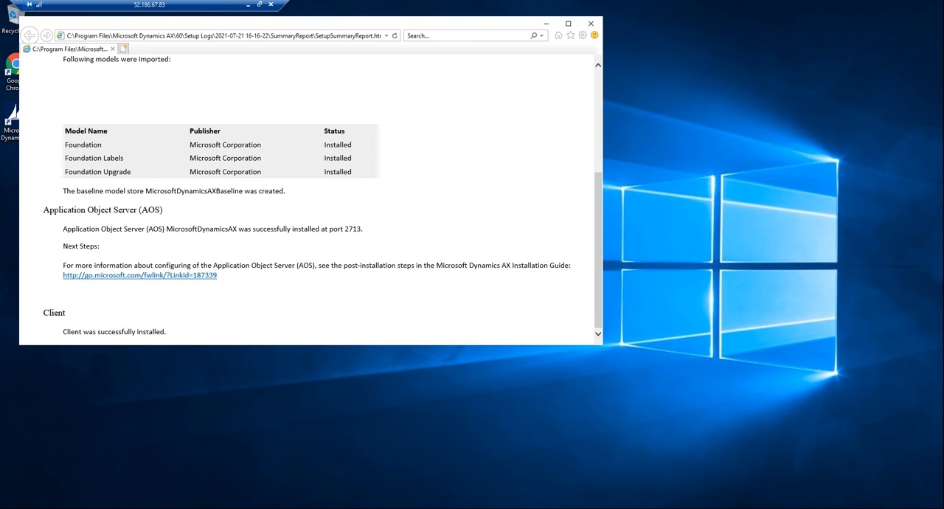
{"action": "scroll", "coordinate": [288, 270], "scroll_direction": "up", "scroll_amount": 4}
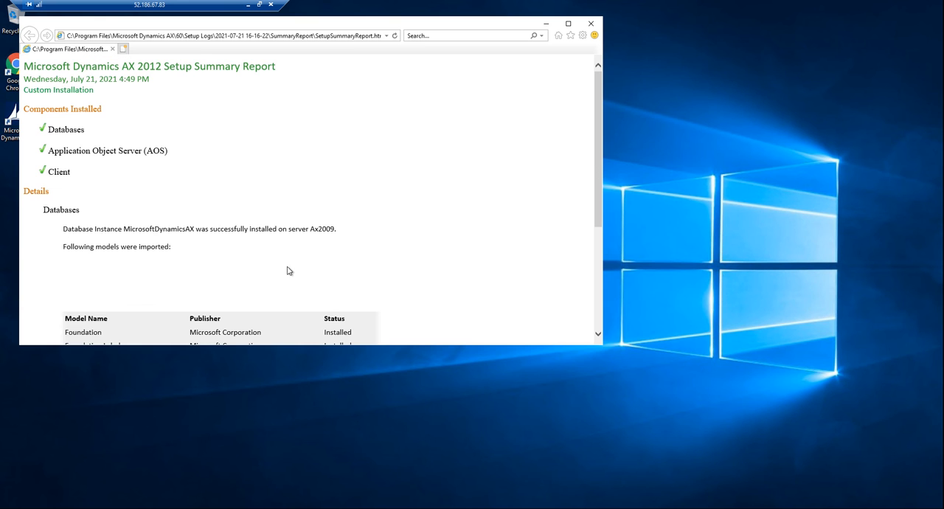
{"action": "scroll", "coordinate": [150, 267], "scroll_direction": "down", "scroll_amount": 3}
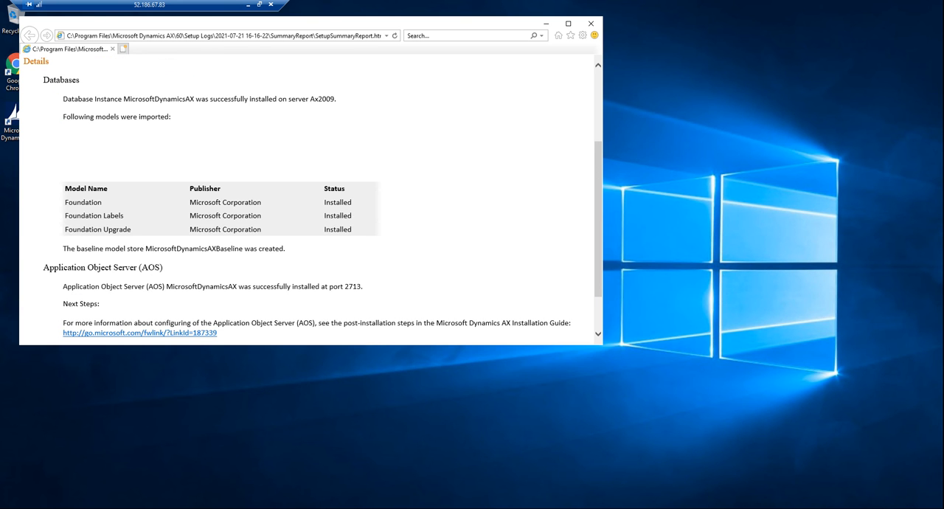
{"action": "left_click", "coordinate": [591, 23]}
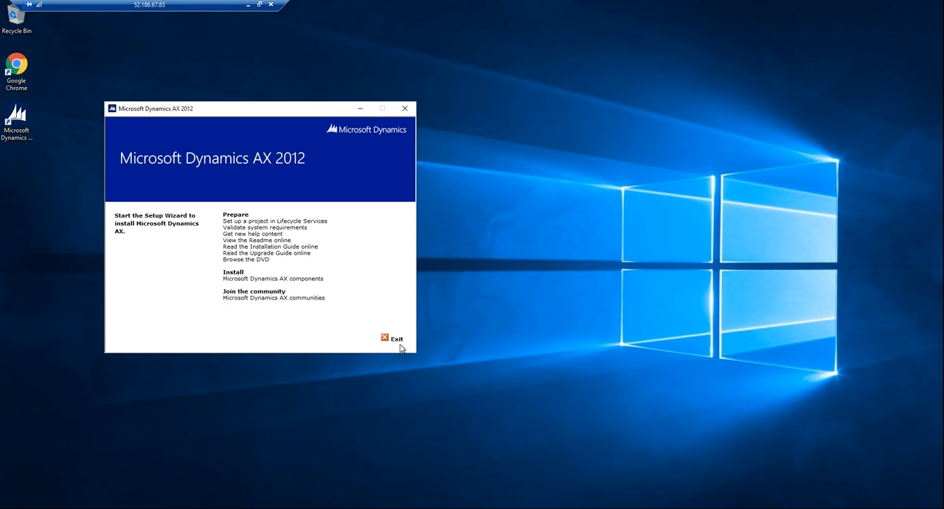
{"action": "left_click", "coordinate": [396, 339]}
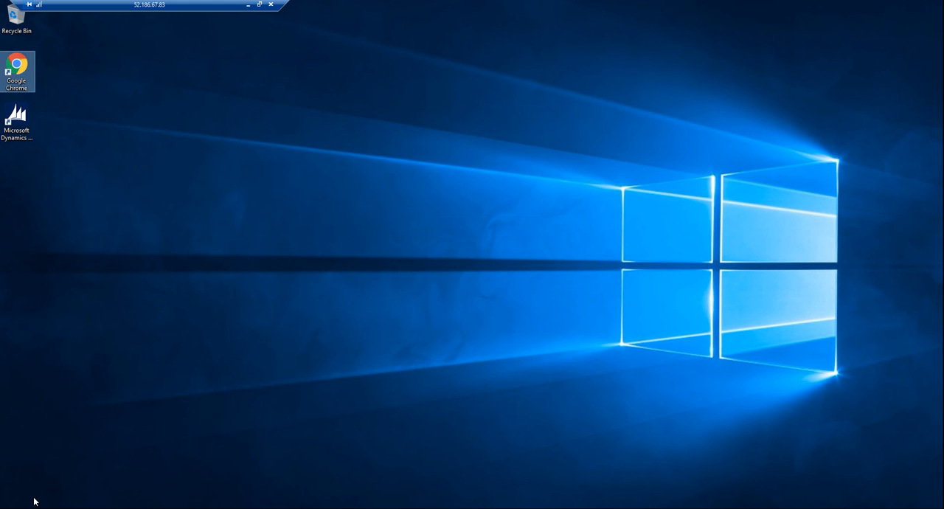
Step: Return to Services, select the Microsoft Dynamics AX Object Server and refresh the list repeatedly to check its status
{"action": "key", "text": "super"}
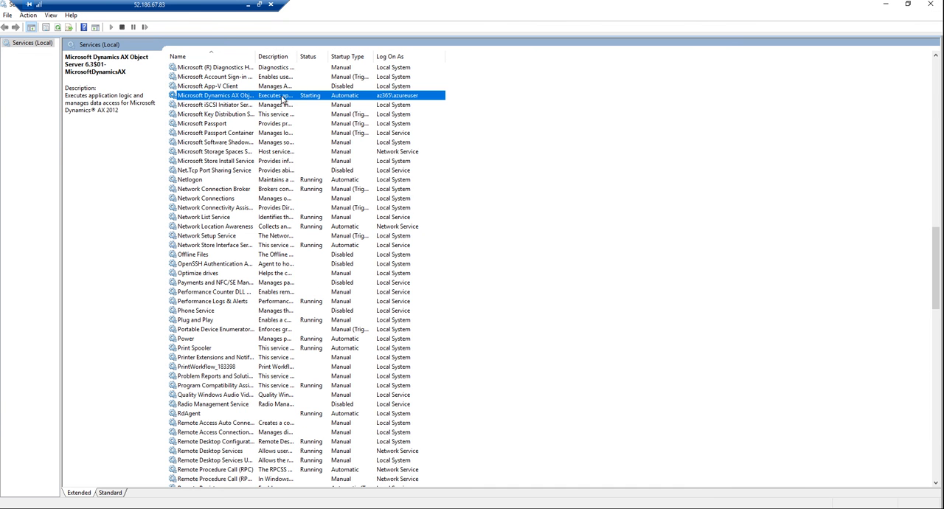
{"action": "left_click", "coordinate": [279, 105]}
{"action": "left_click", "coordinate": [276, 98]}
{"action": "left_click", "coordinate": [218, 105]}
{"action": "left_click", "coordinate": [218, 97]}
{"action": "left_click", "coordinate": [58, 30]}
{"action": "left_click", "coordinate": [58, 29]}
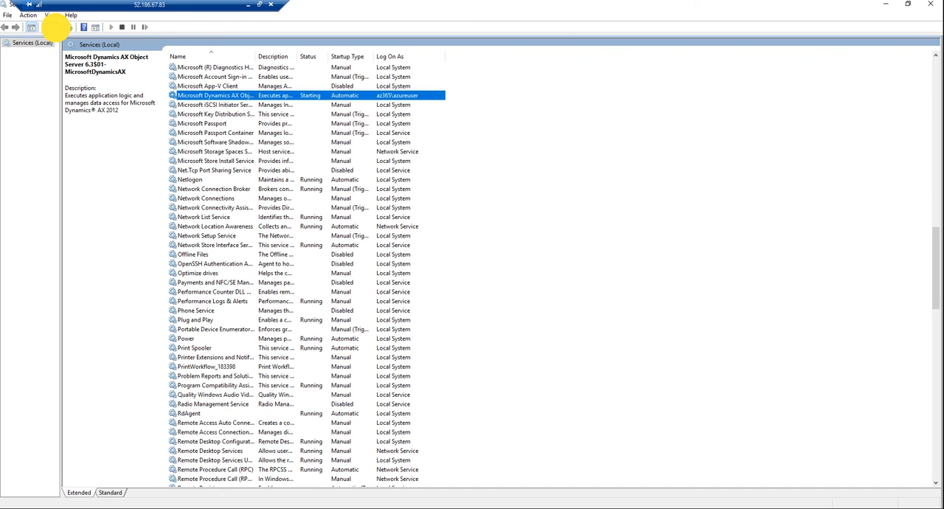
{"action": "left_click", "coordinate": [58, 30]}
{"action": "left_click", "coordinate": [57, 30]}
{"action": "left_click", "coordinate": [57, 29]}
{"action": "left_click", "coordinate": [57, 30]}
{"action": "left_click", "coordinate": [57, 30]}
{"action": "left_click", "coordinate": [57, 29]}
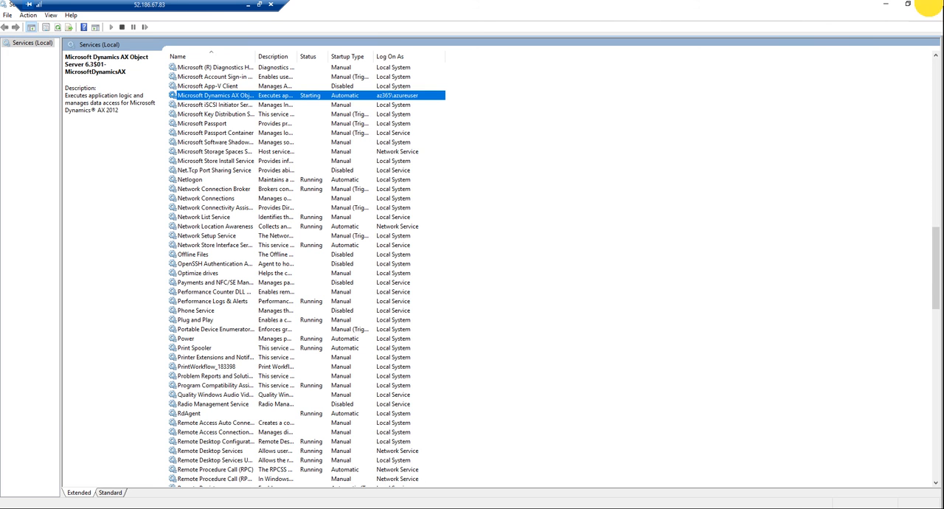
Step: Close Services, reconnect SQL Server Management Studio to the Ax2009 database engine with Windows Authentication and expand its Databases folder
{"action": "left_click", "coordinate": [931, 4]}
{"action": "left_click", "coordinate": [156, 508]}
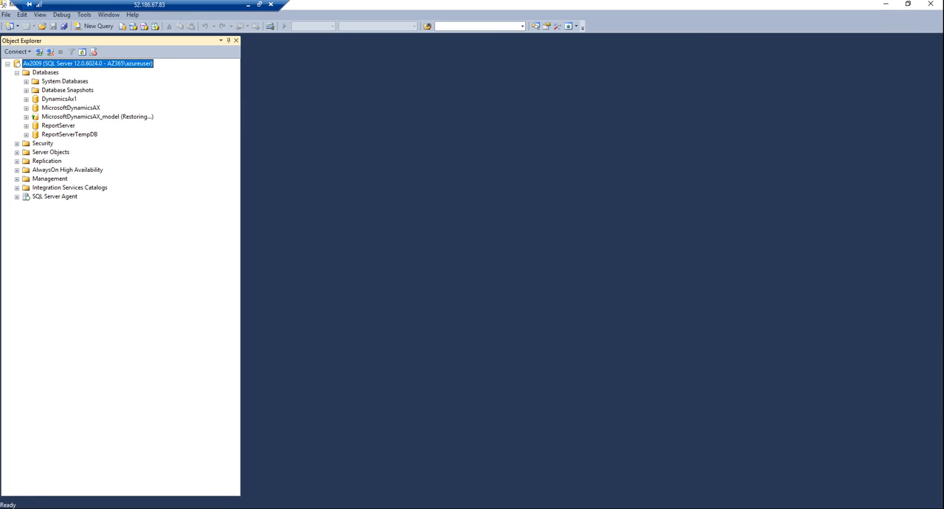
{"action": "left_click", "coordinate": [49, 55]}
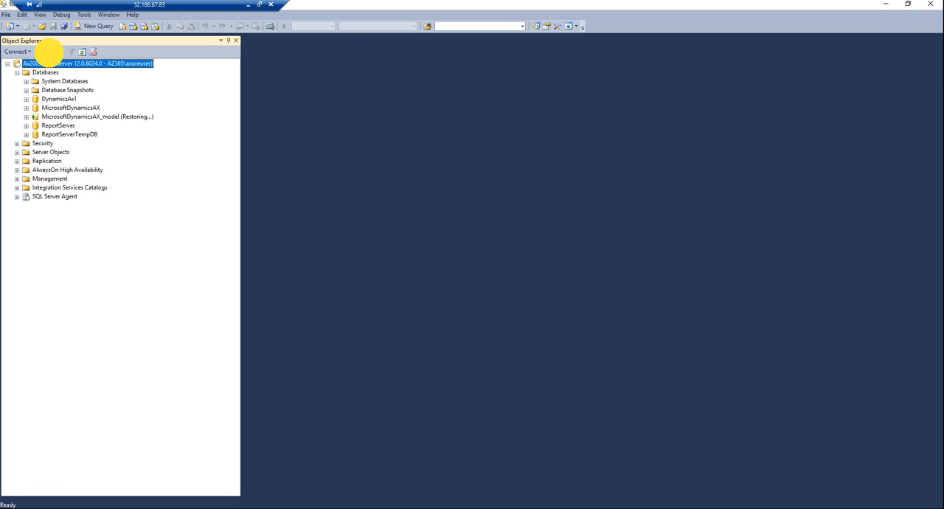
{"action": "left_click", "coordinate": [37, 53]}
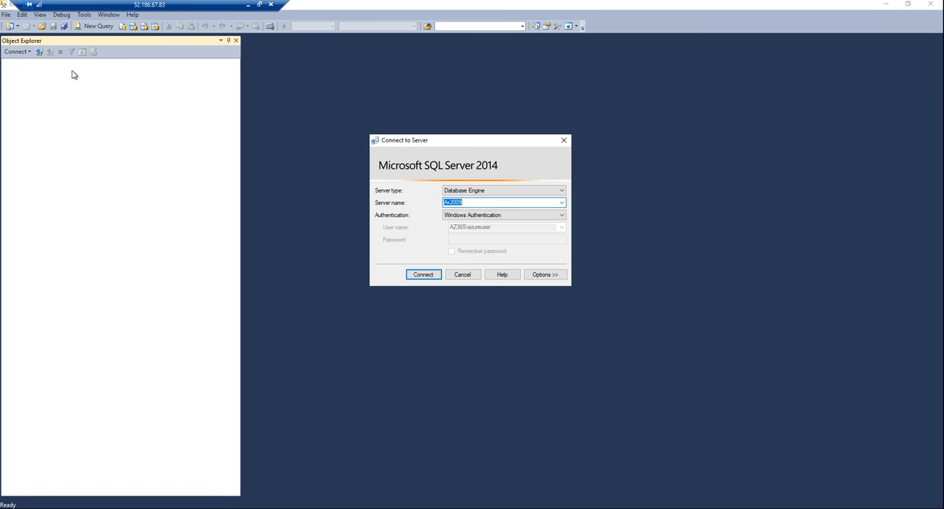
{"action": "left_click", "coordinate": [426, 272]}
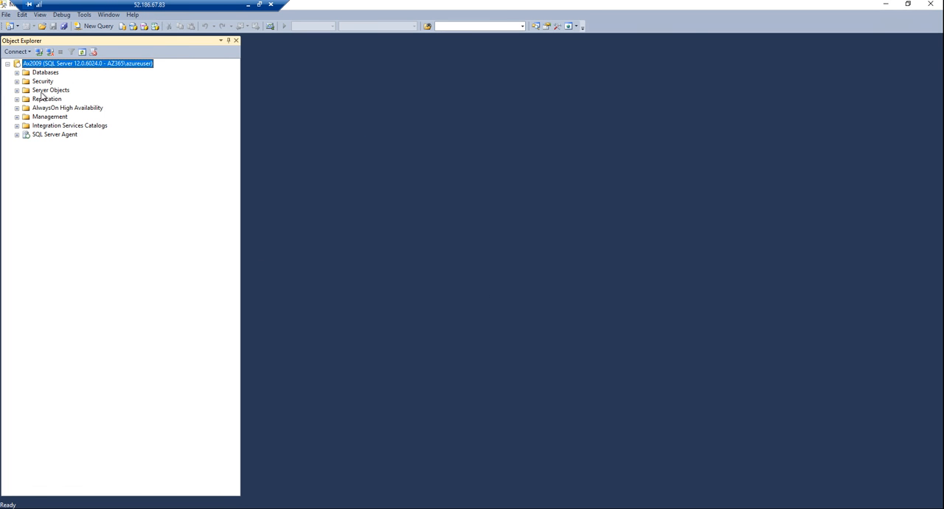
{"action": "left_click", "coordinate": [17, 73]}
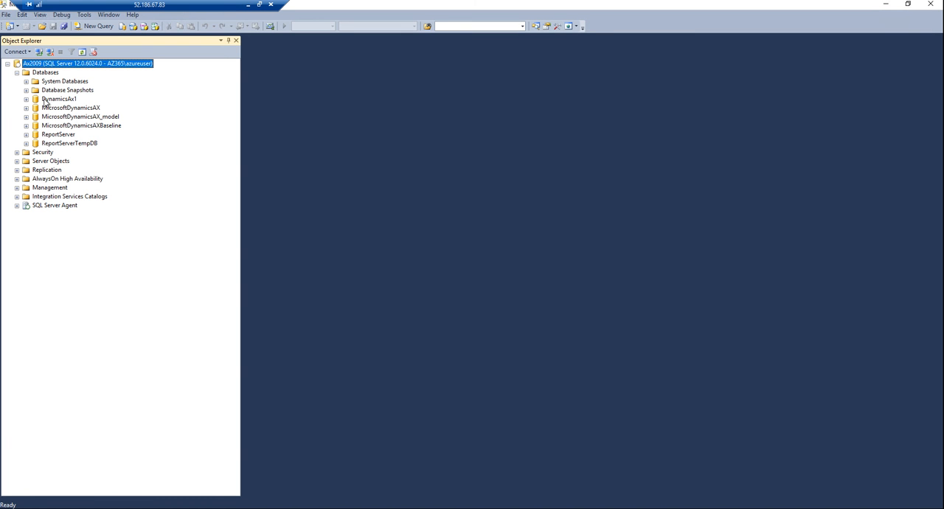
Step: Examine the DynamicsAx1 database's folders, collapse it, and compare it with the separate MicrosoftDynamicsAX and MicrosoftDynamicsAX_model databases
{"action": "left_click", "coordinate": [47, 100]}
{"action": "left_click", "coordinate": [26, 99]}
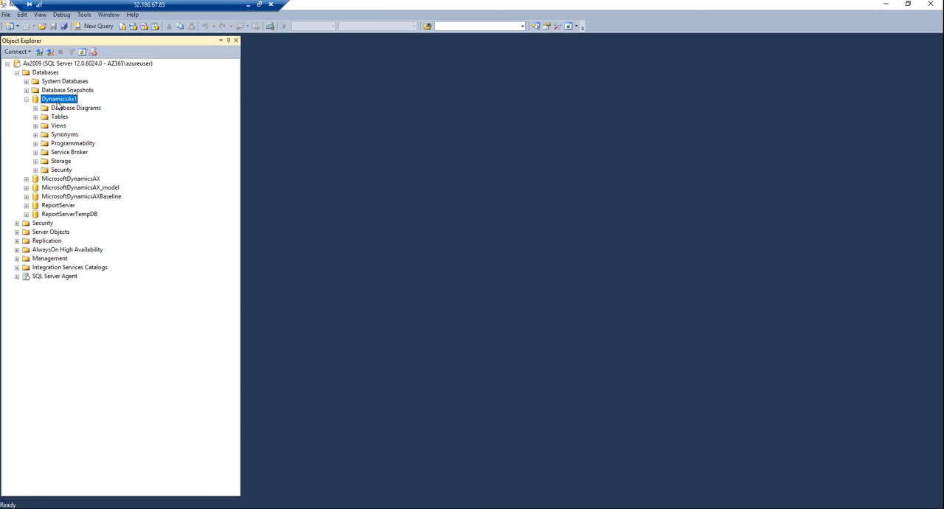
{"action": "left_click", "coordinate": [81, 187]}
{"action": "left_click", "coordinate": [90, 179]}
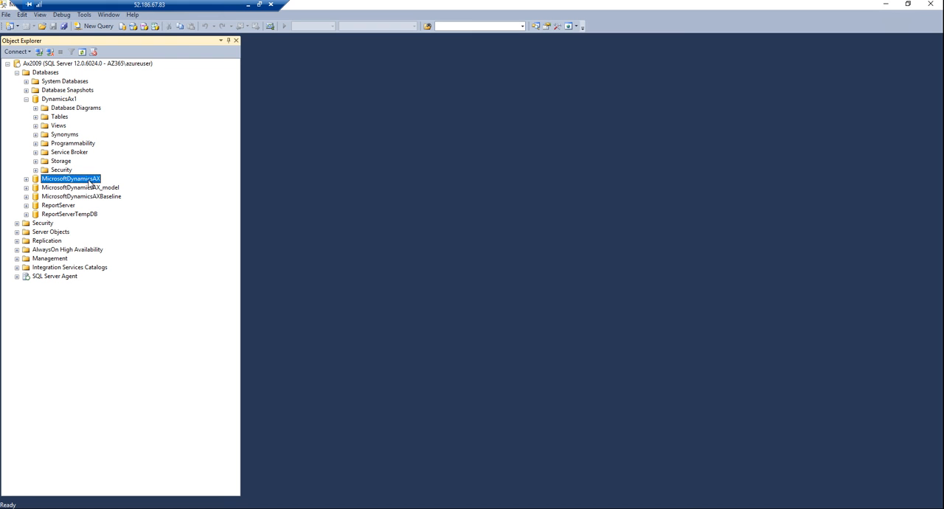
{"action": "left_click", "coordinate": [86, 188]}
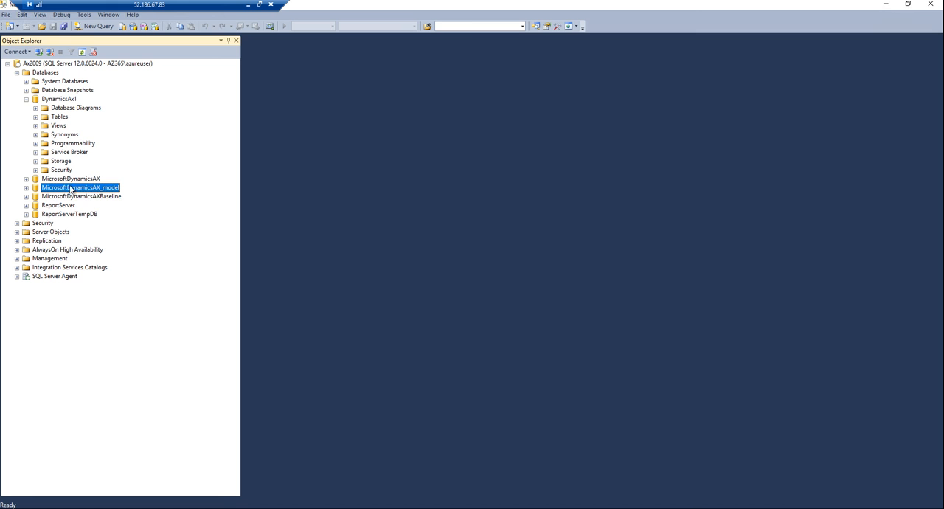
{"action": "left_click", "coordinate": [56, 99]}
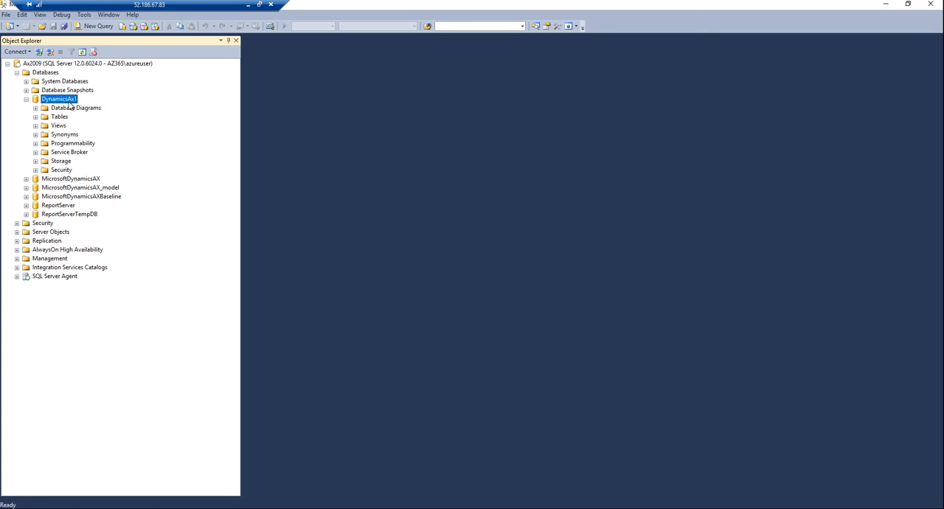
{"action": "left_click", "coordinate": [25, 98]}
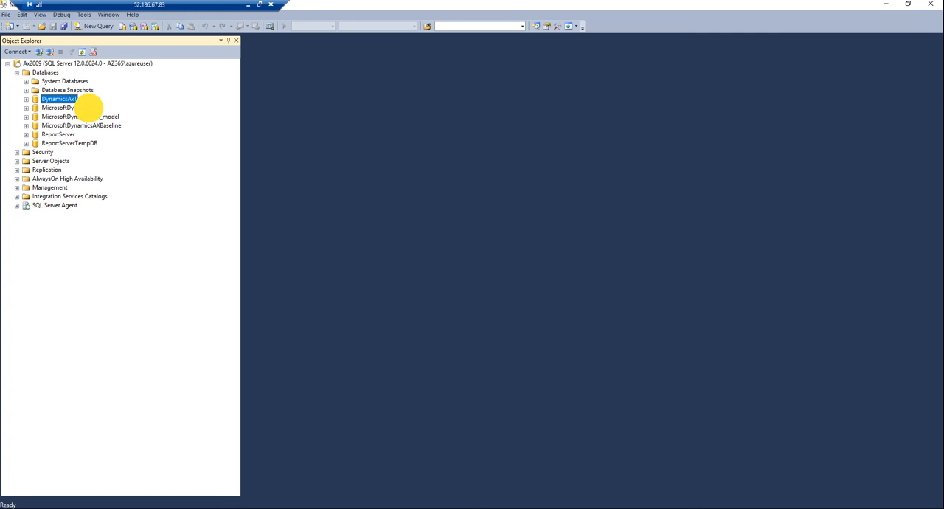
{"action": "left_click", "coordinate": [87, 116]}
{"action": "left_click", "coordinate": [90, 108]}
{"action": "left_click", "coordinate": [90, 116]}
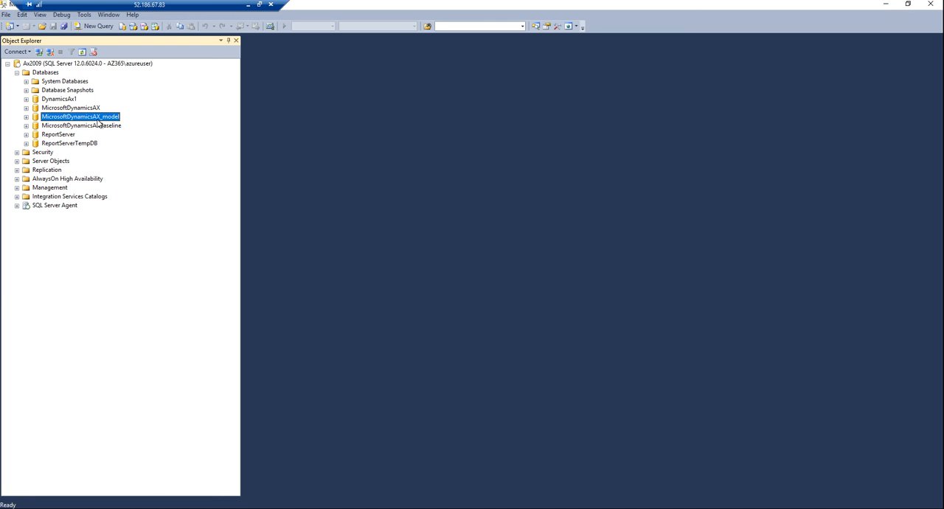
Step: Compare the MicrosoftDynamicsAX, MicrosoftDynamicsAX_model and MicrosoftDynamicsAXBaseline databases, and close SQL Server Management Studio
{"action": "left_click", "coordinate": [87, 108]}
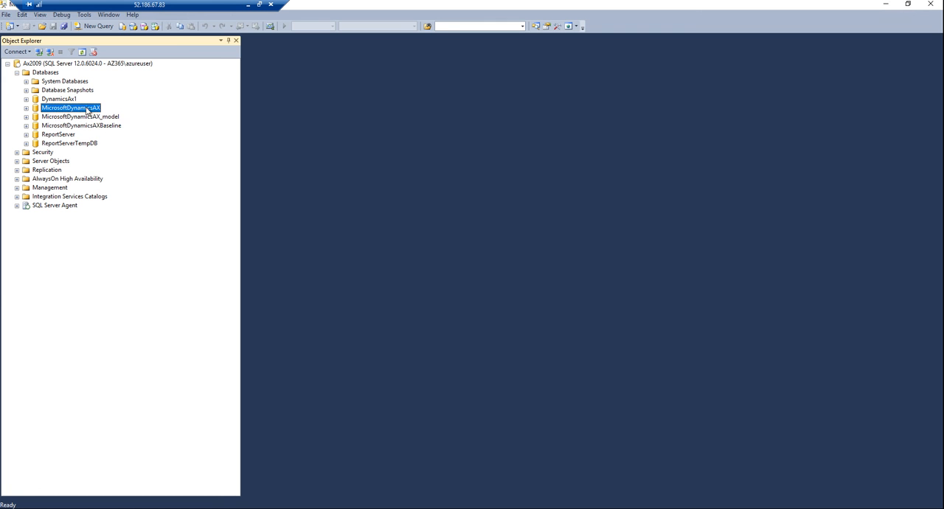
{"action": "left_click", "coordinate": [91, 125]}
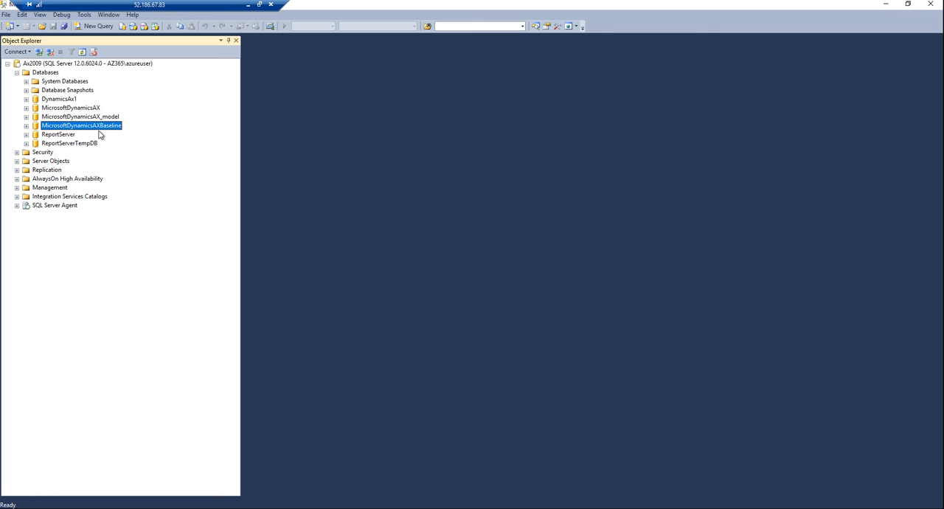
{"action": "left_click", "coordinate": [68, 109]}
{"action": "left_click", "coordinate": [70, 118]}
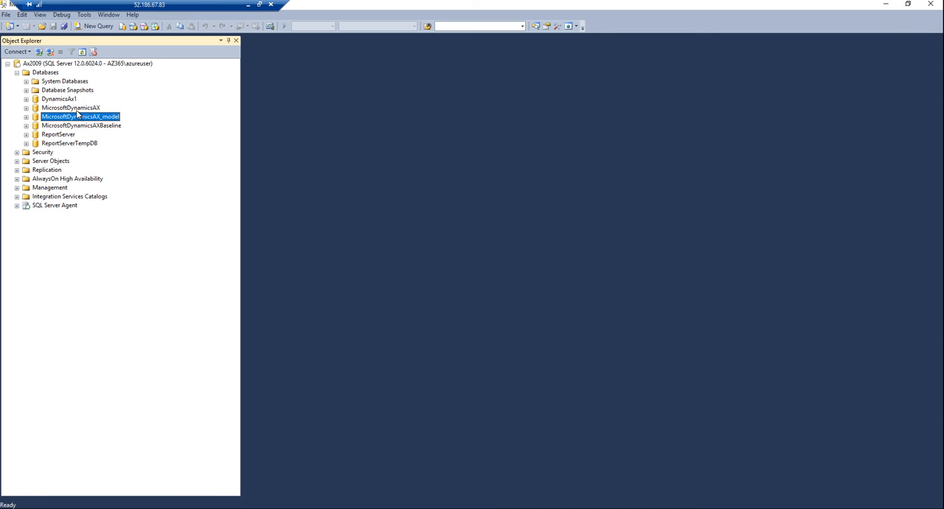
{"action": "left_click", "coordinate": [77, 109]}
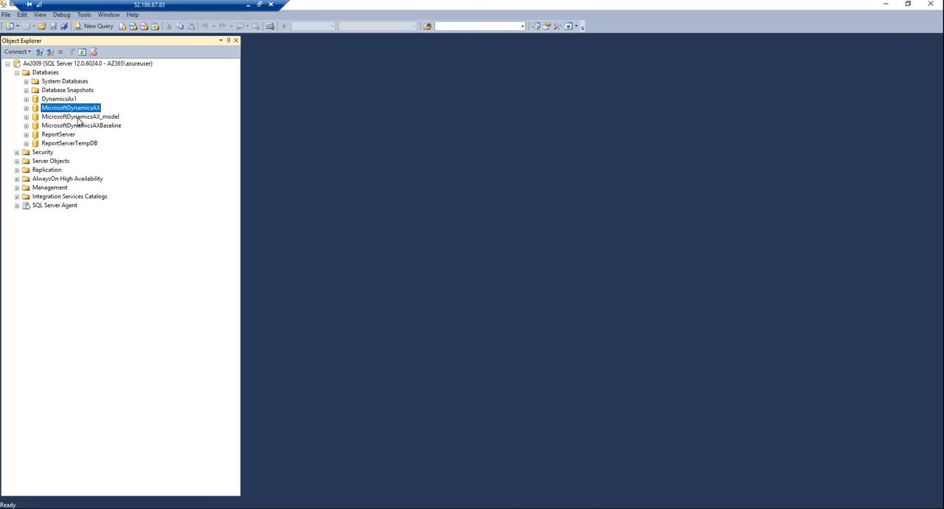
{"action": "left_click", "coordinate": [80, 117]}
{"action": "left_click", "coordinate": [81, 110]}
{"action": "left_click", "coordinate": [928, 5]}
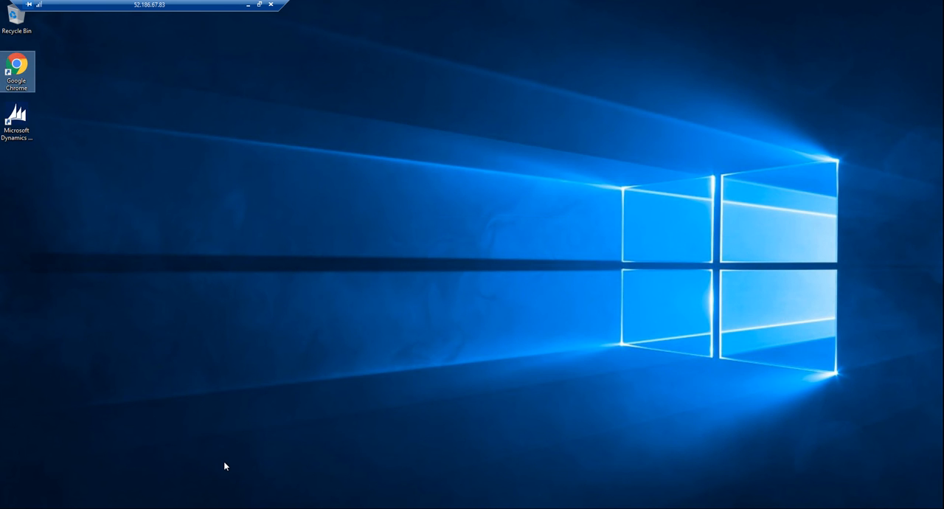
Step: Open Services, find the Microsoft Dynamics AX Object Server service, view its properties and close them
{"action": "left_click", "coordinate": [29, 126]}
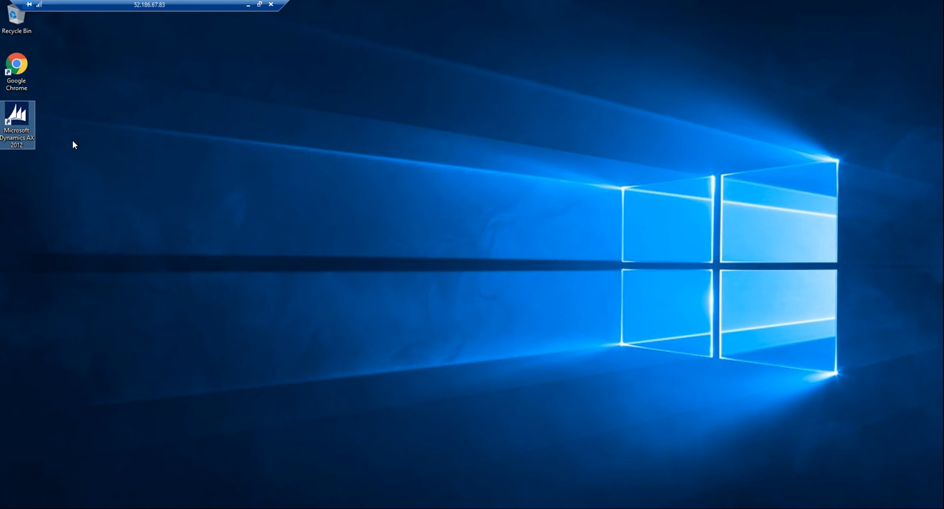
{"action": "key", "text": "super+r"}
{"action": "key", "text": "Return"}
{"action": "left_click", "coordinate": [197, 77]}
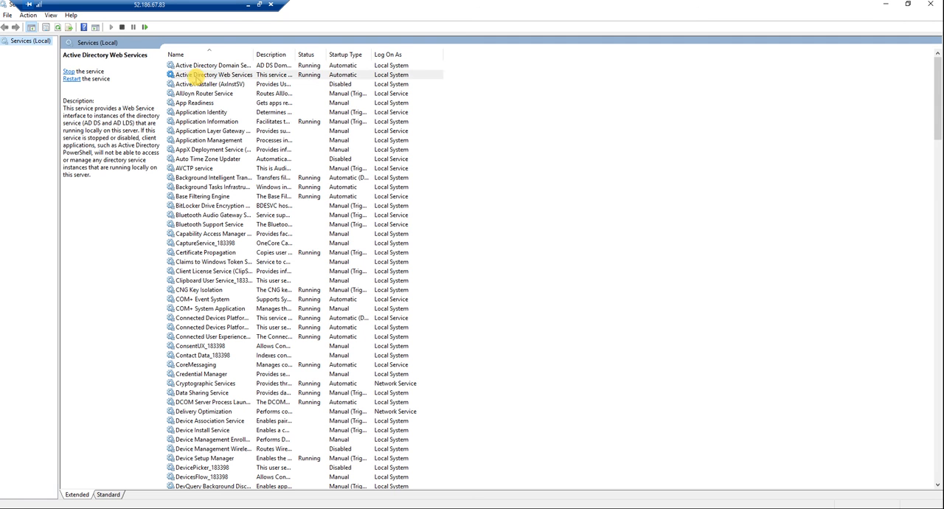
{"action": "key", "text": "m"}
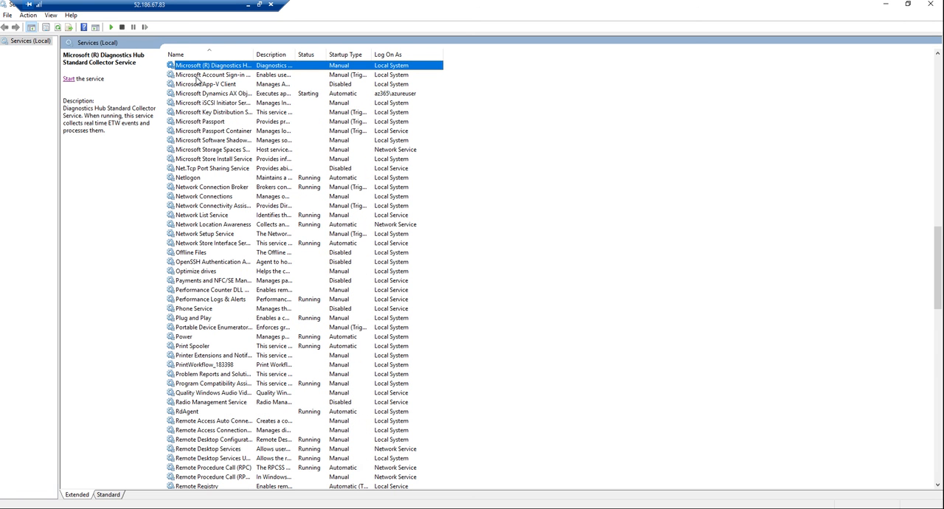
{"action": "left_click", "coordinate": [200, 94]}
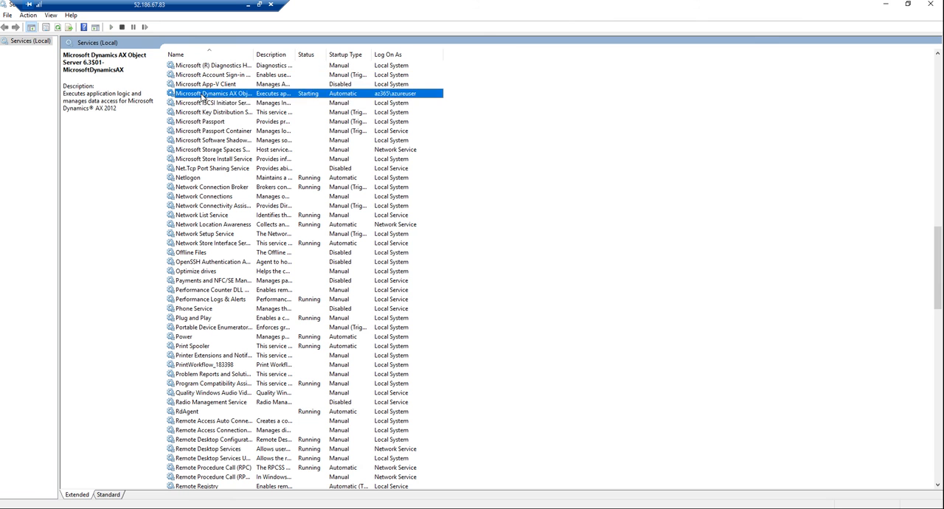
{"action": "double_click", "coordinate": [201, 94]}
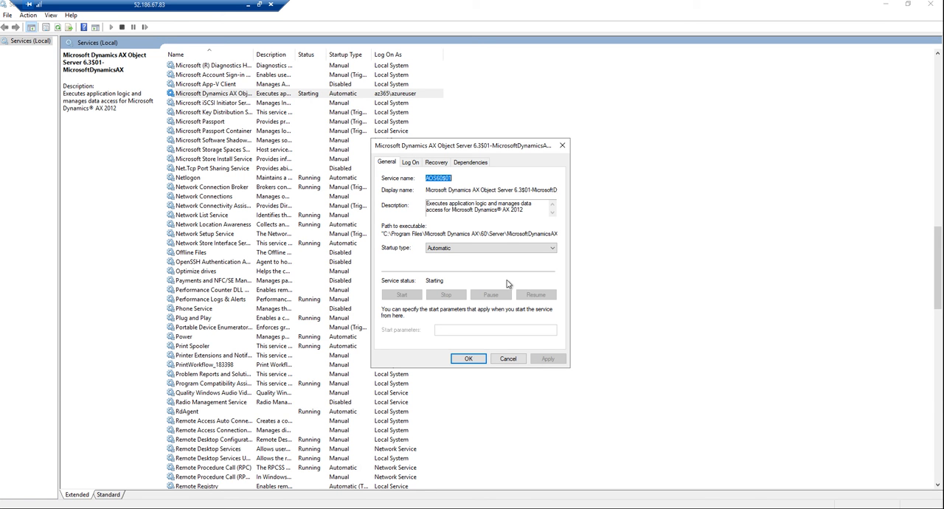
{"action": "left_click", "coordinate": [468, 359]}
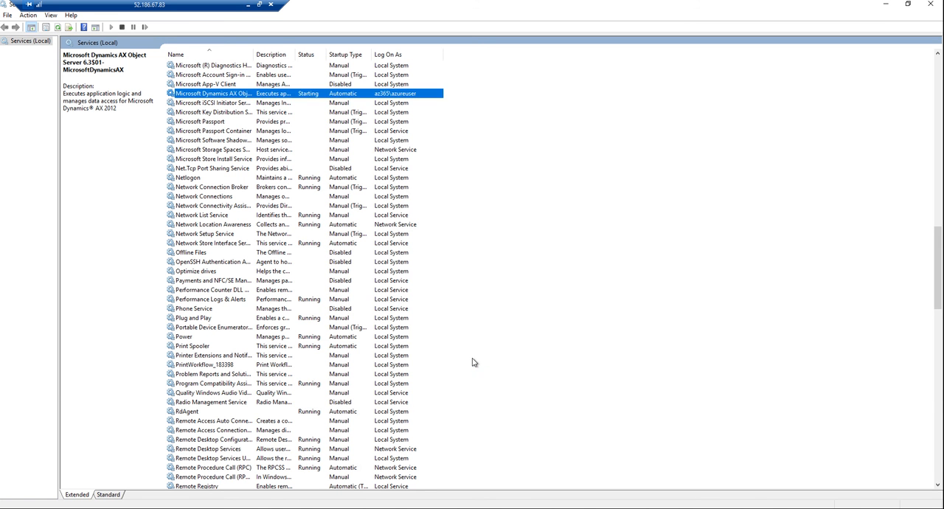
Step: Launch SQL Server 2014 Management Studio, connect to the Ax2009 database engine with Windows Authentication and expand Databases
{"action": "left_click", "coordinate": [32, 505]}
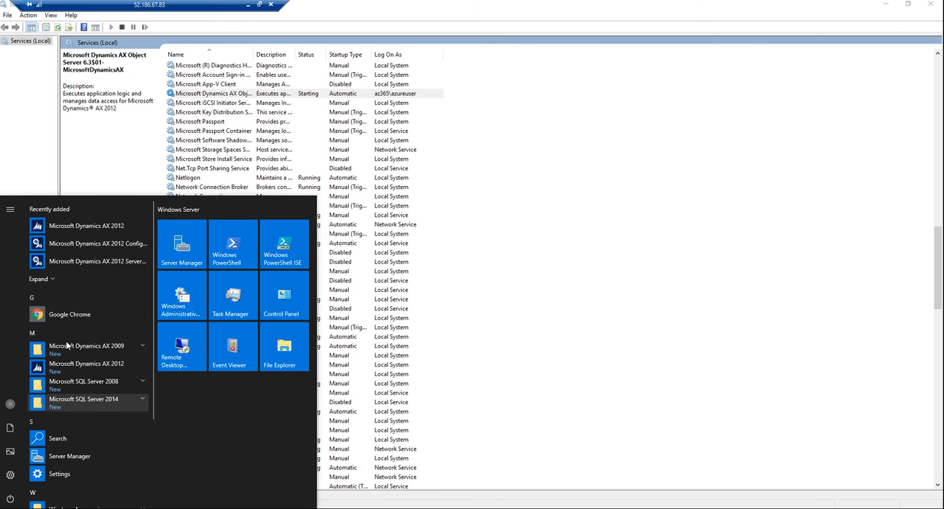
{"action": "scroll", "coordinate": [102, 409], "scroll_direction": "down", "scroll_amount": 3}
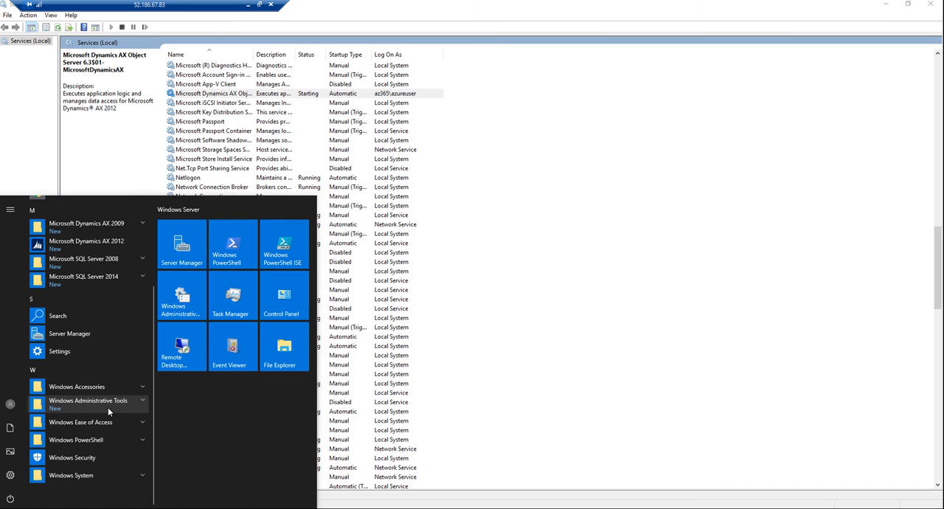
{"action": "left_click", "coordinate": [108, 407]}
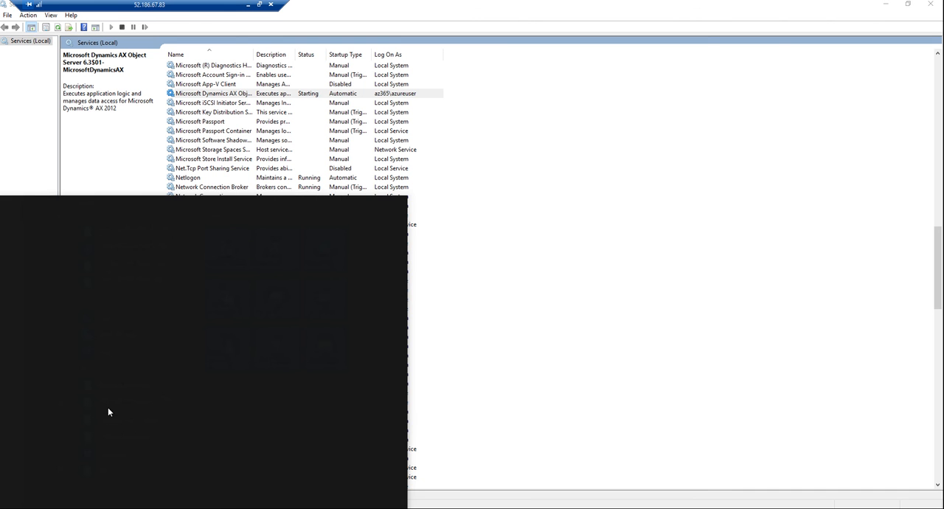
{"action": "type", "text": "sql"}
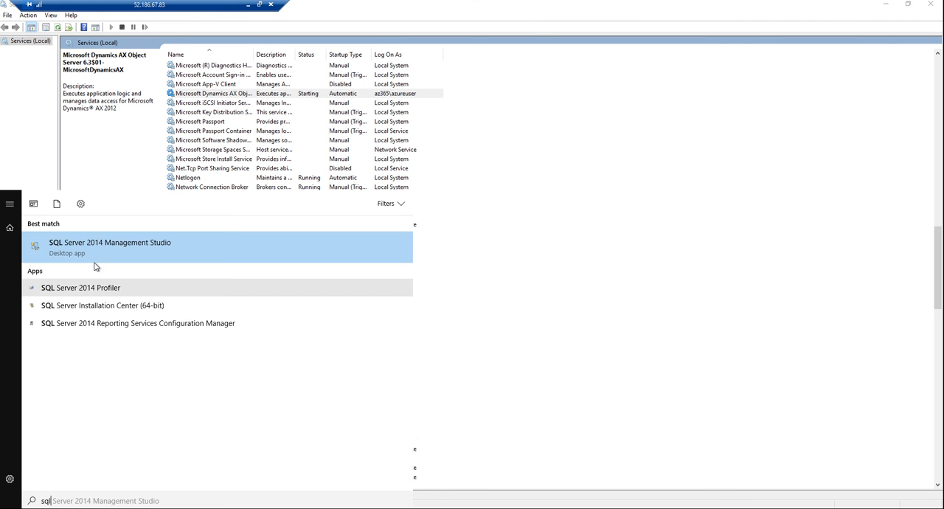
{"action": "left_click", "coordinate": [63, 255]}
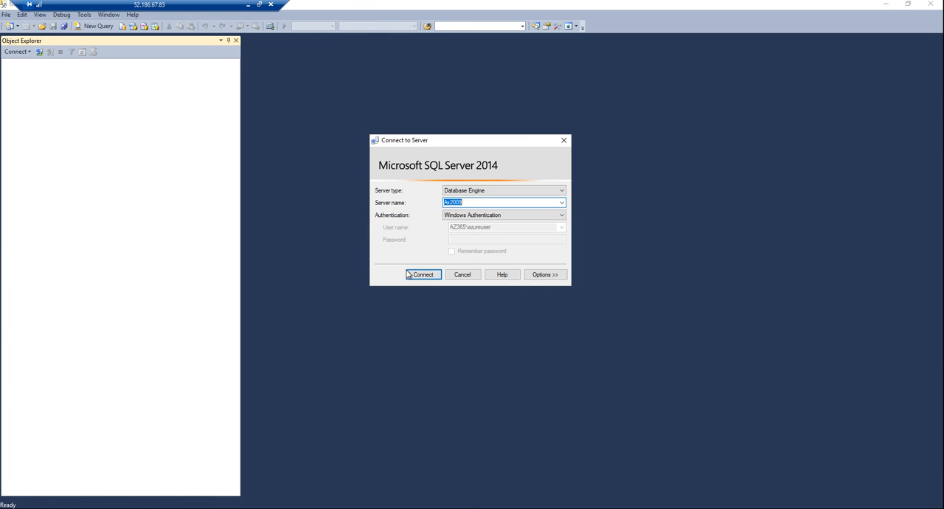
{"action": "left_click", "coordinate": [411, 274]}
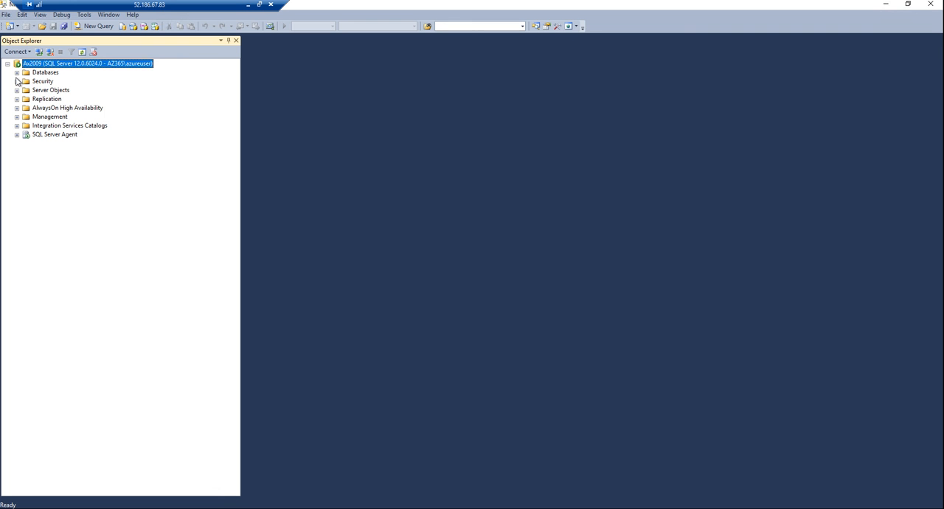
{"action": "left_click", "coordinate": [16, 72]}
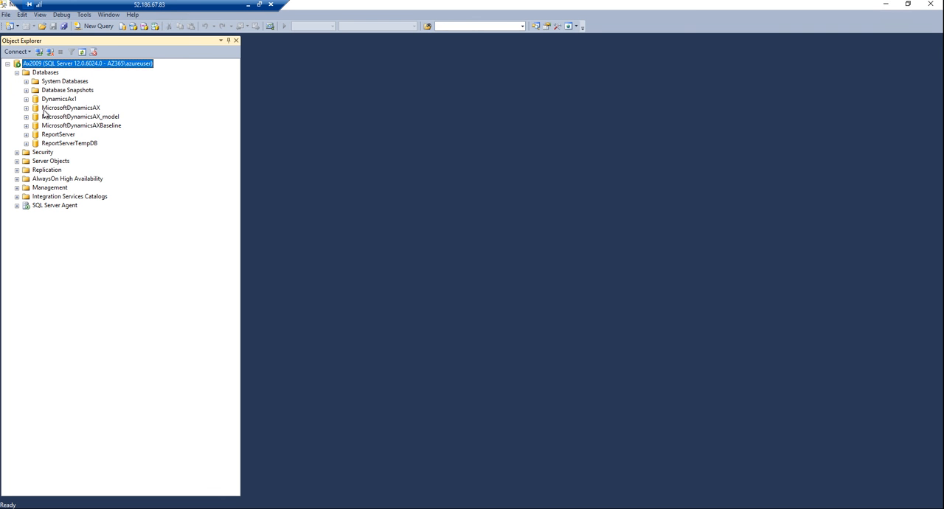
Step: Find the dbo.USERINFO table in the MicrosoftDynamicsAX database and open its top 200 rows for editing
{"action": "left_click", "coordinate": [69, 107]}
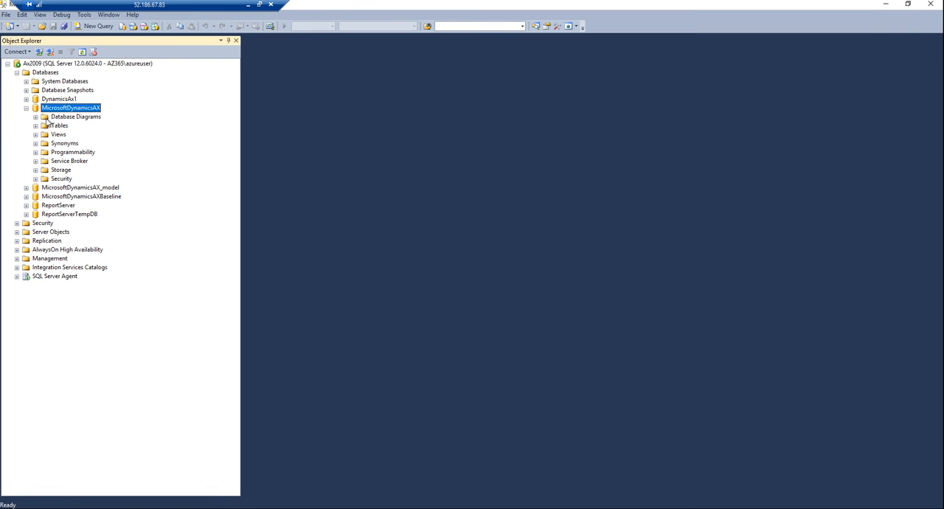
{"action": "left_click", "coordinate": [36, 125]}
{"action": "left_click", "coordinate": [79, 171]}
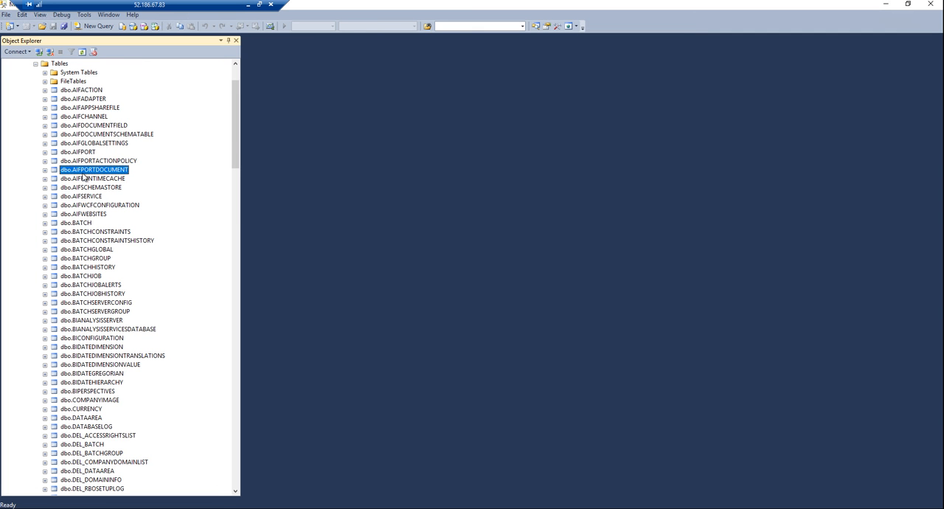
{"action": "left_click", "coordinate": [83, 178]}
{"action": "key", "text": "u"}
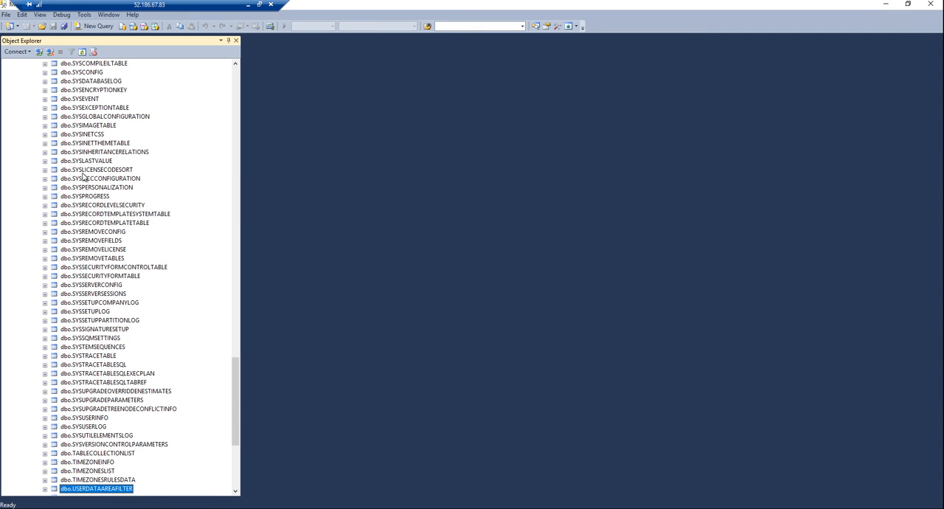
{"action": "key", "text": "Down"}
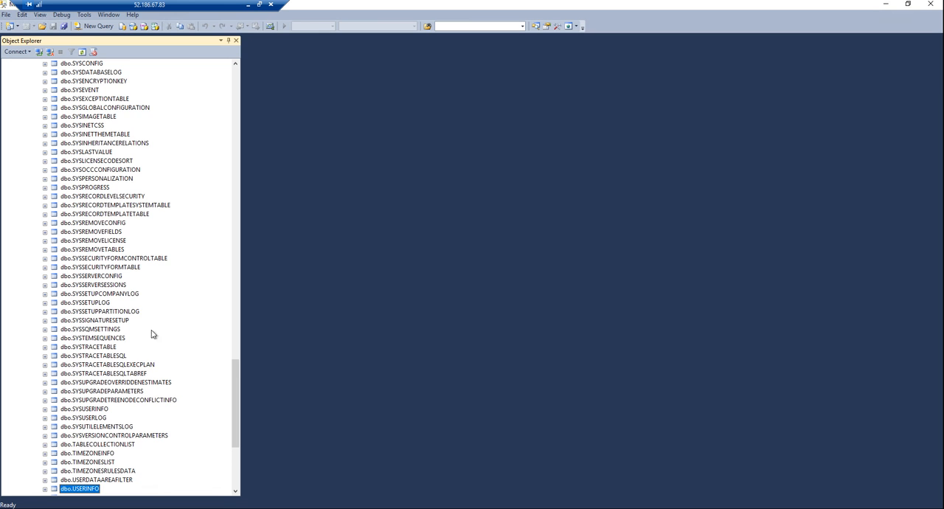
{"action": "scroll", "coordinate": [139, 418], "scroll_direction": "down", "scroll_amount": 4}
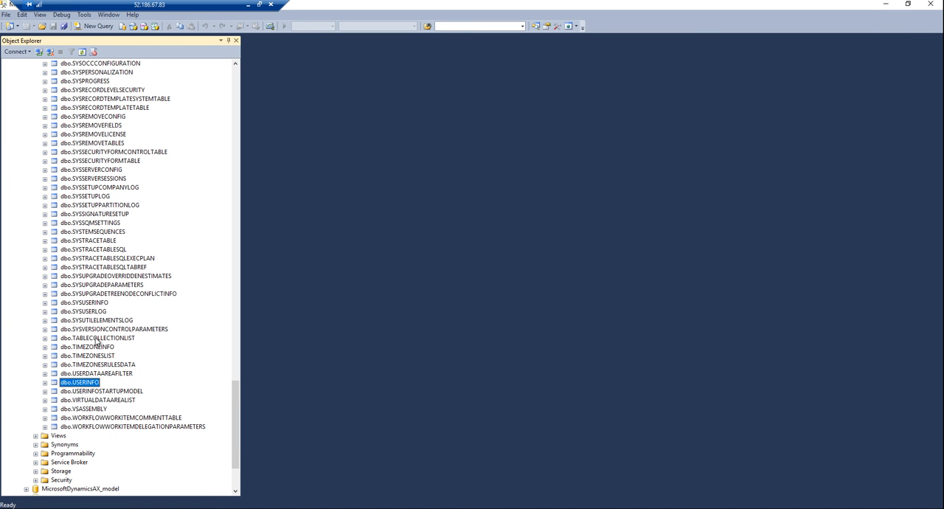
{"action": "right_click", "coordinate": [72, 385]}
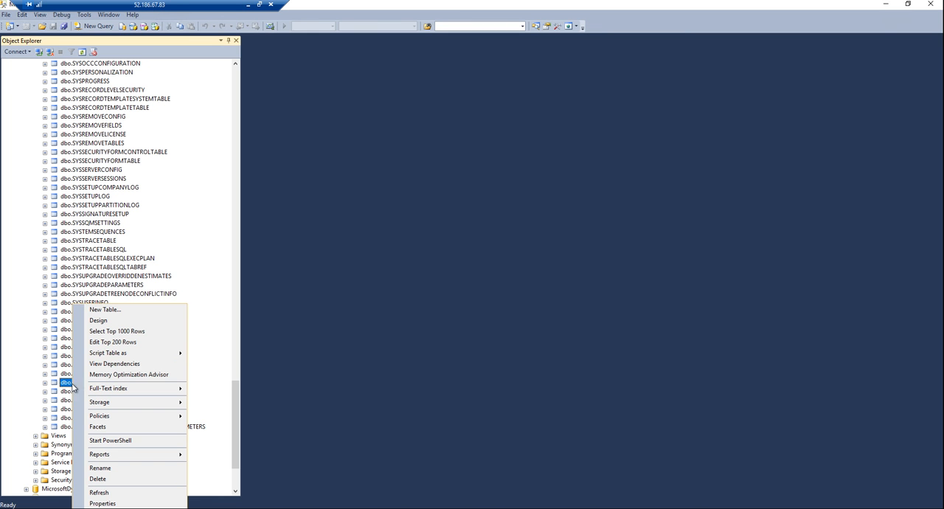
{"action": "left_click", "coordinate": [111, 337]}
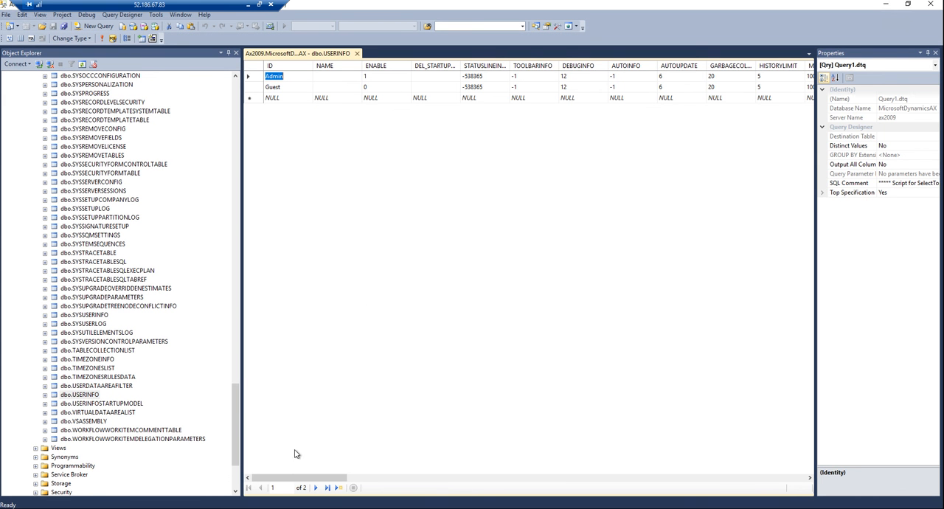
Step: Look through the USERINFO columns, including the network domain, alias and partition, and close SQL Server Management Studio
{"action": "left_click_drag", "start_coordinate": [301, 478], "coordinate": [595, 494]}
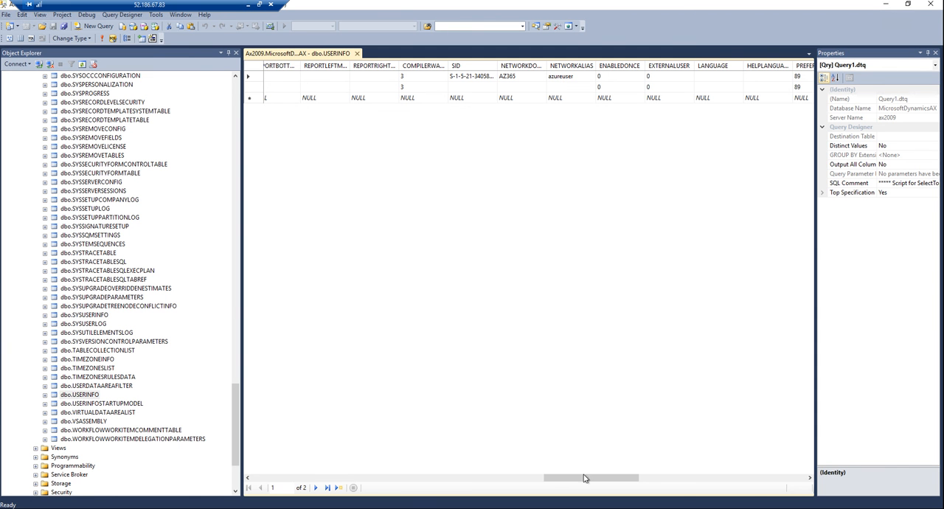
{"action": "left_click_drag", "start_coordinate": [588, 479], "coordinate": [762, 499]}
{"action": "left_click_drag", "start_coordinate": [911, 287], "coordinate": [911, 286]}
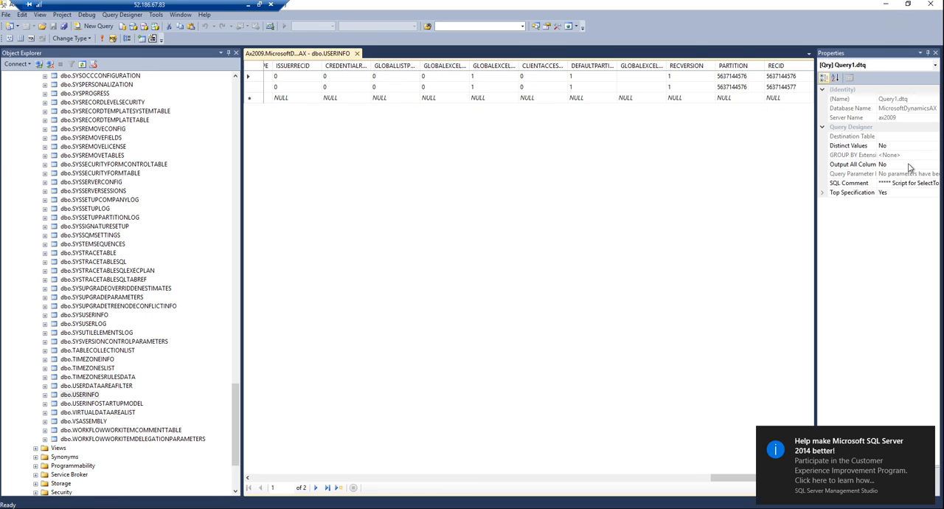
{"action": "left_click", "coordinate": [931, 5]}
Step: Recheck the Microsoft Dynamics AX Object Server status in Services and close the Services window
{"action": "left_click", "coordinate": [193, 103]}
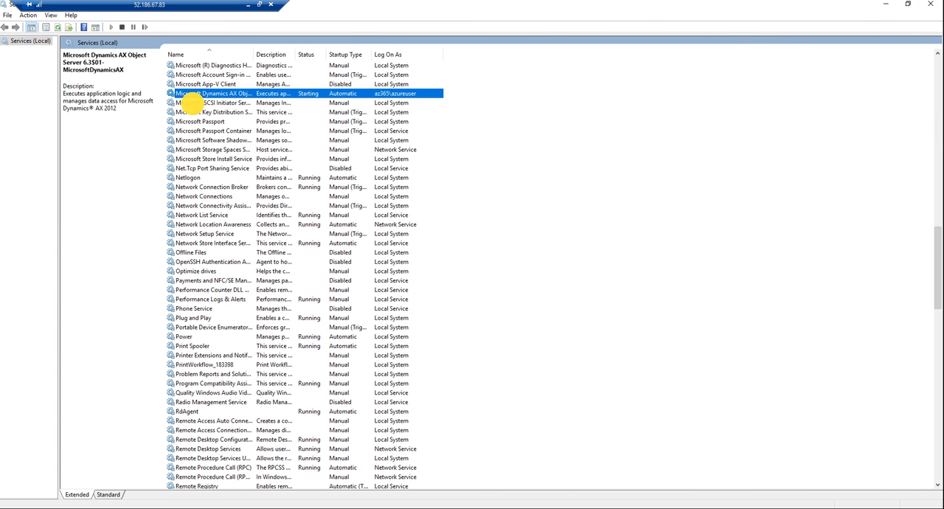
{"action": "left_click", "coordinate": [202, 96]}
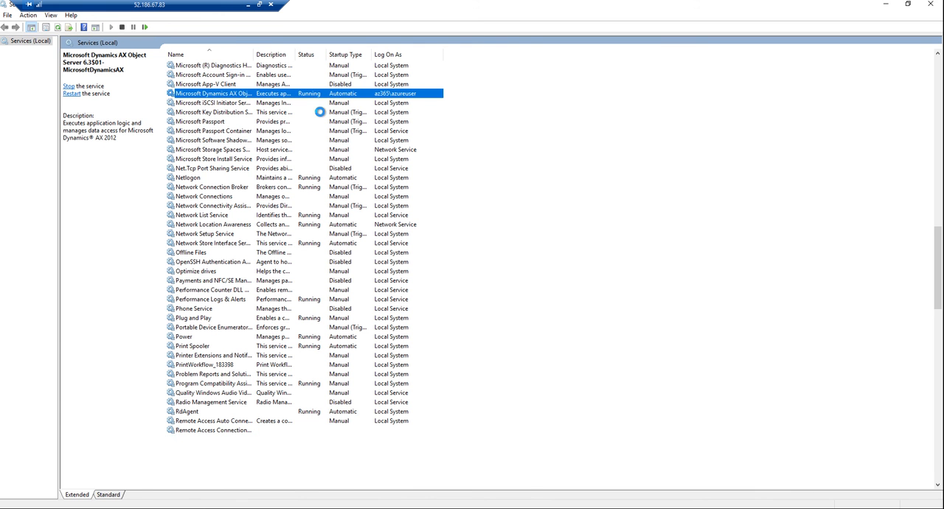
{"action": "left_click", "coordinate": [931, 6]}
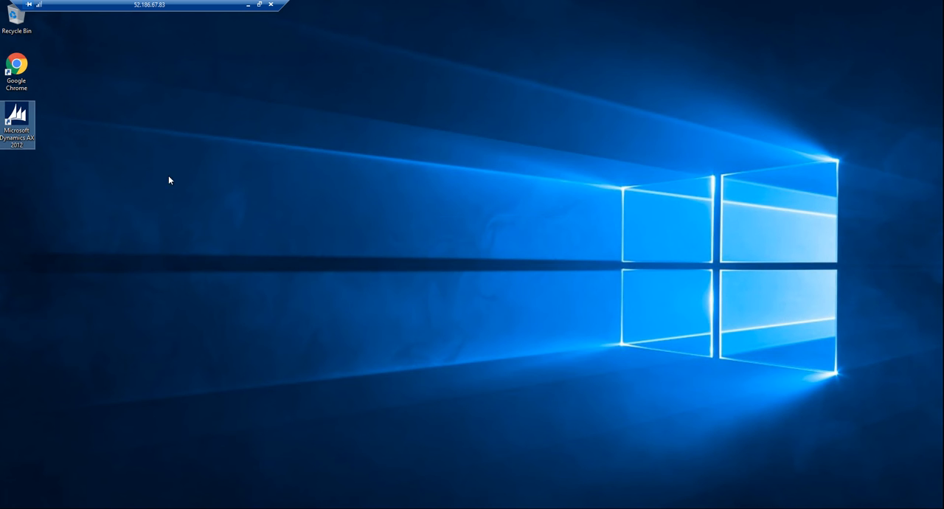
Step: Launch the Microsoft Dynamics AX 2012 client as administrator and expand Before you begin in the Initialization checklist
{"action": "right_click", "coordinate": [16, 137]}
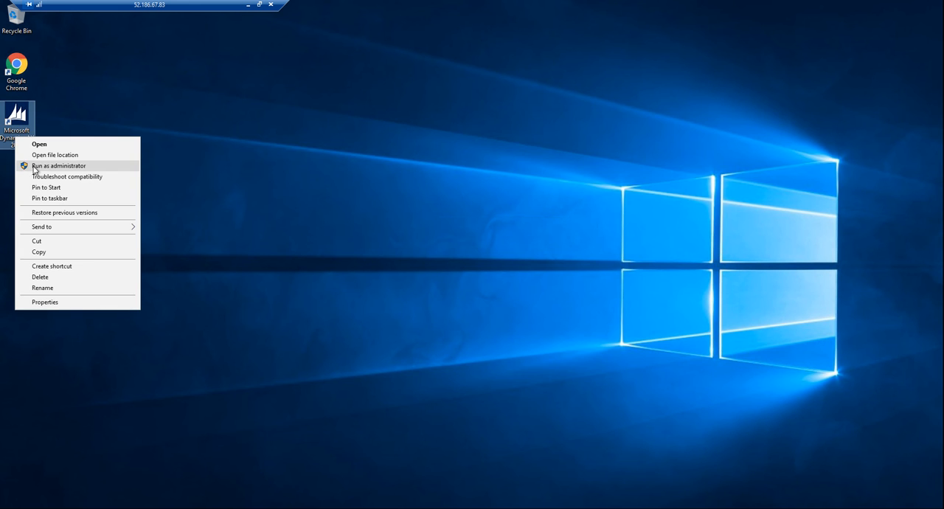
{"action": "left_click", "coordinate": [44, 166]}
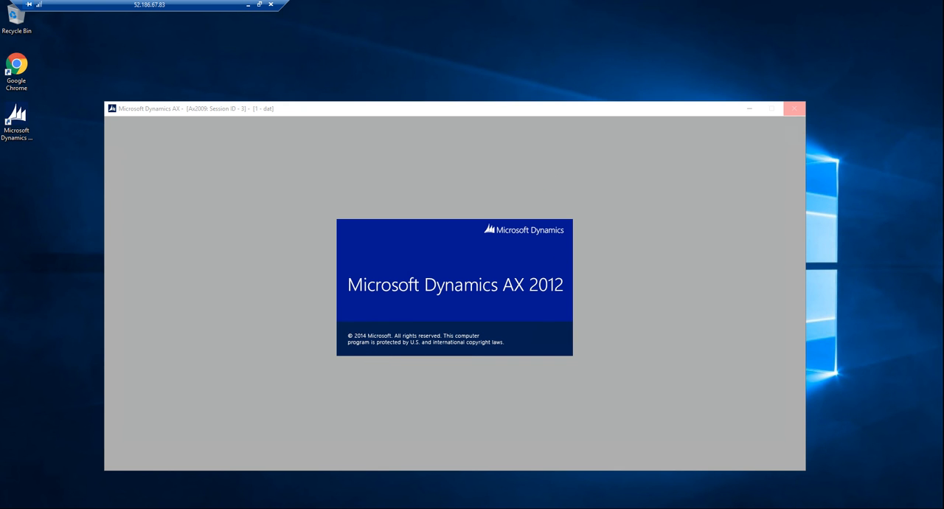
{"action": "mouse_move", "coordinate": [157, 507]}
{"action": "left_click", "coordinate": [157, 478]}
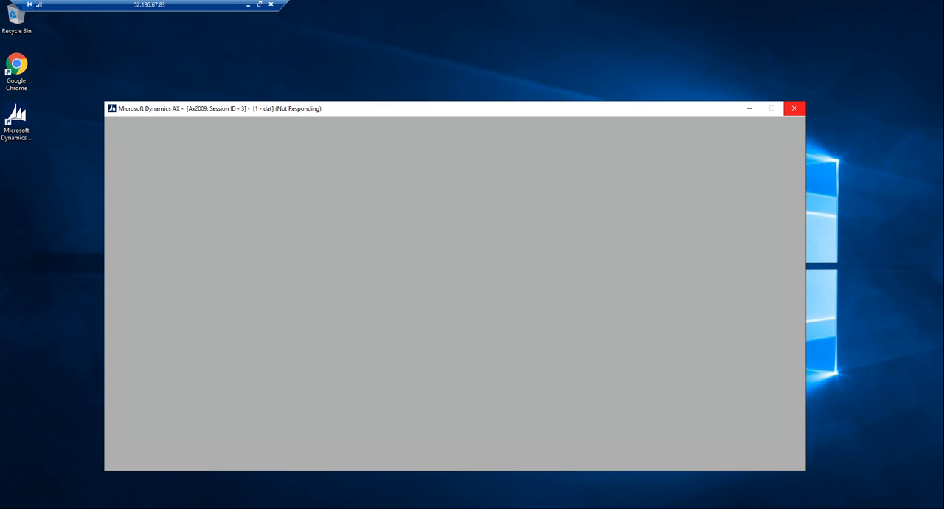
{"action": "left_click_drag", "start_coordinate": [300, 110], "coordinate": [389, 368]}
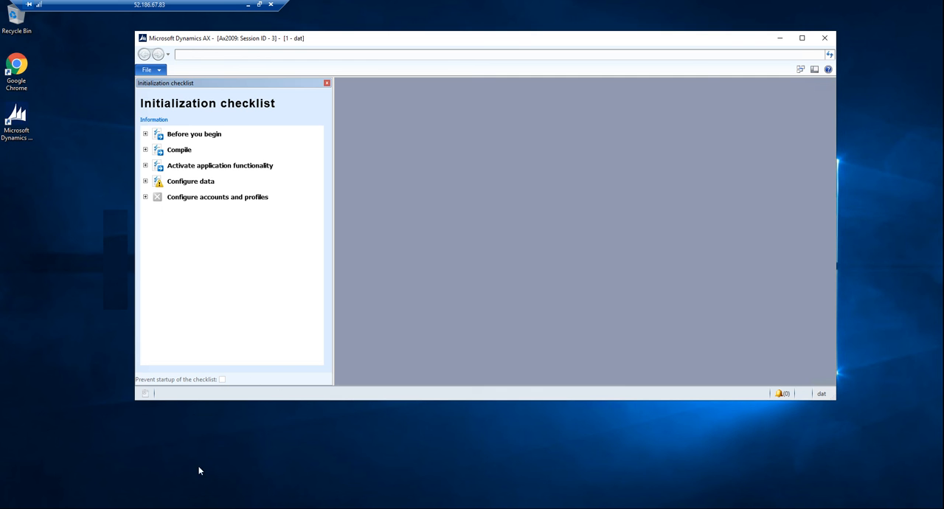
{"action": "left_click", "coordinate": [145, 135]}
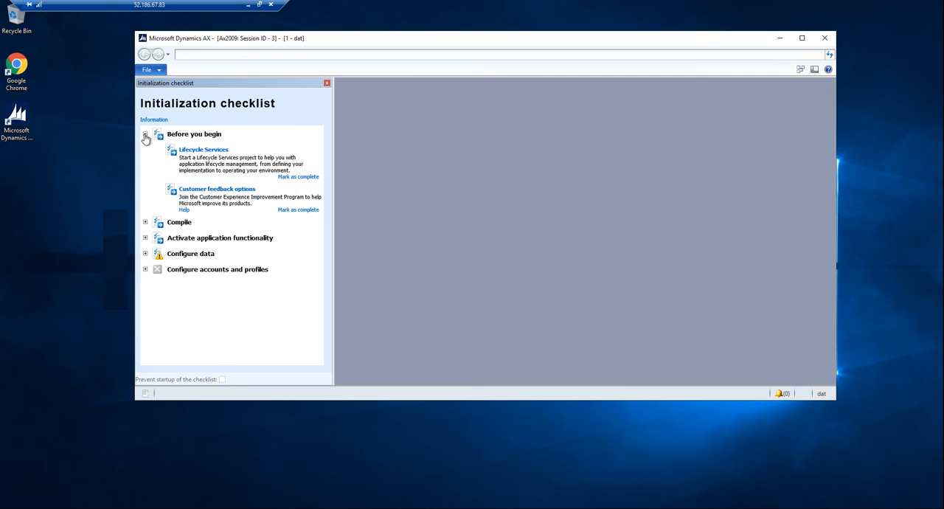
Step: Mark Lifecycle Services and Customer feedback options as complete, along with both Compile tasks: Compile application and Compile into .NET Framework CIL
{"action": "left_click", "coordinate": [301, 177]}
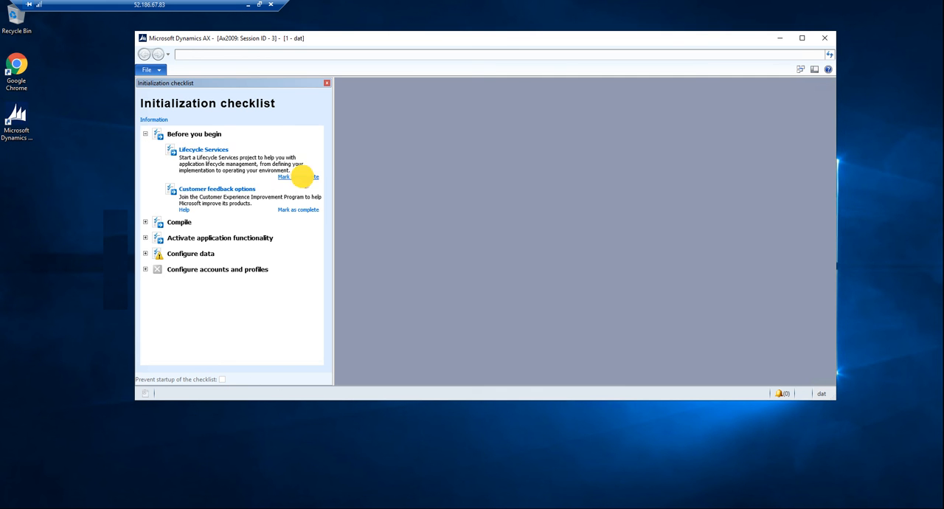
{"action": "left_click", "coordinate": [298, 204]}
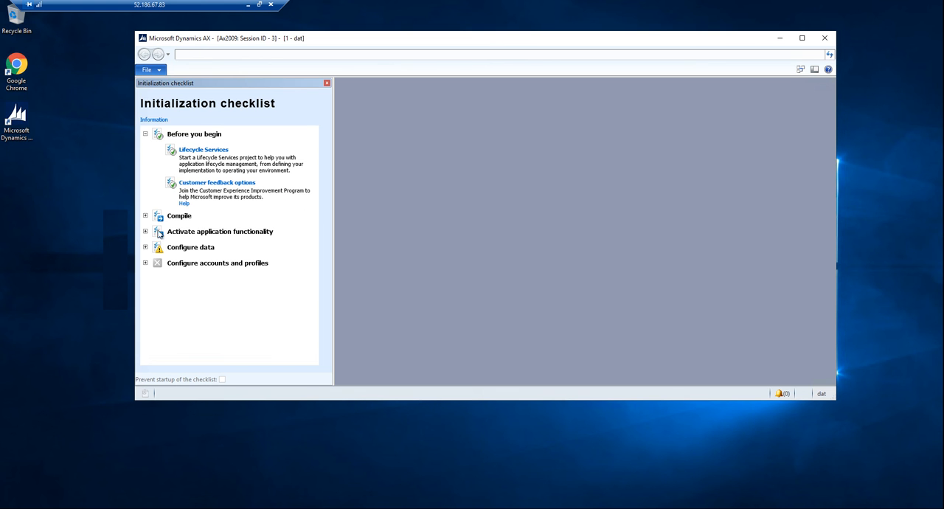
{"action": "left_click", "coordinate": [145, 215]}
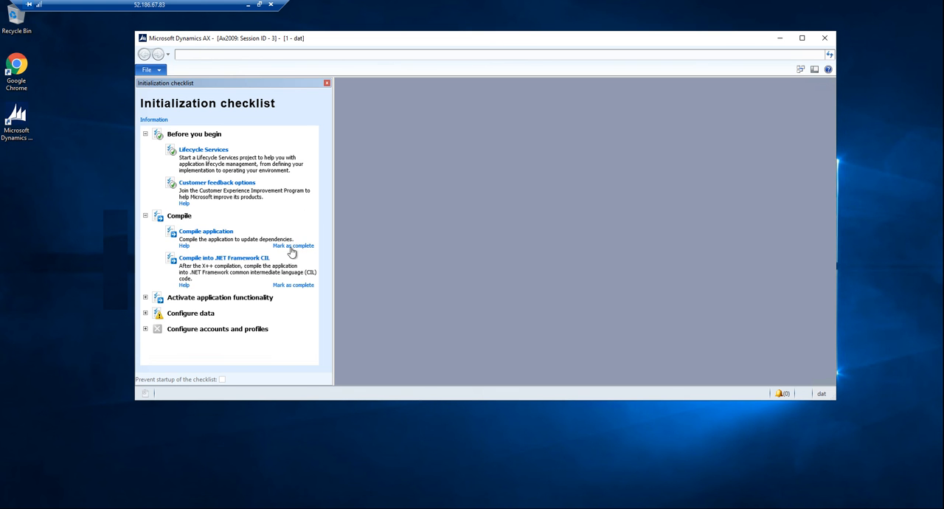
{"action": "left_click", "coordinate": [293, 246]}
{"action": "left_click", "coordinate": [293, 285]}
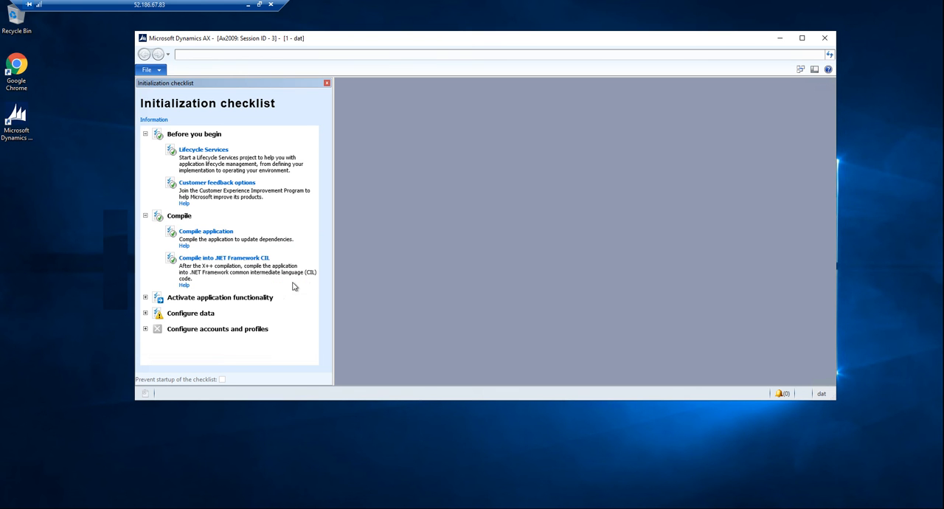
Step: Expand Activate application functionality and mark Provide license information and Configure application functionality as complete
{"action": "left_click", "coordinate": [145, 298]}
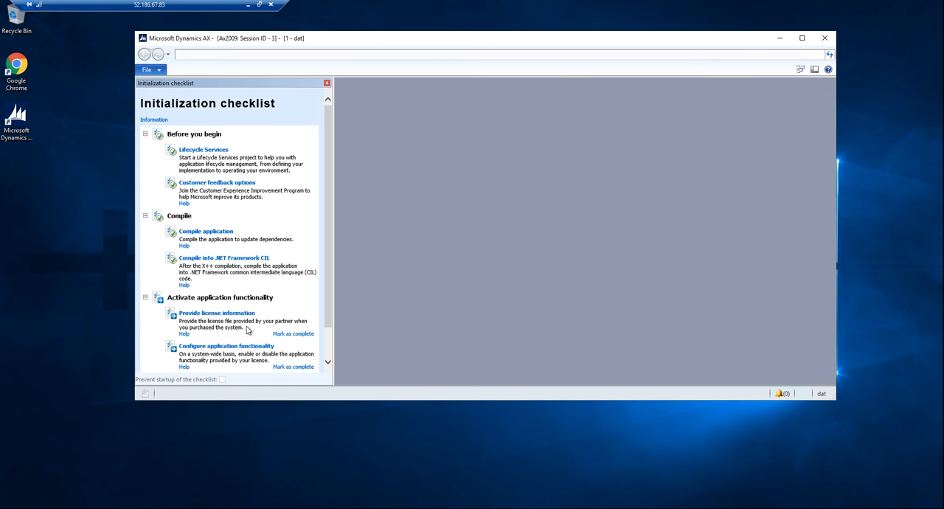
{"action": "left_click", "coordinate": [293, 333]}
{"action": "left_click_drag", "start_coordinate": [329, 317], "coordinate": [331, 359]}
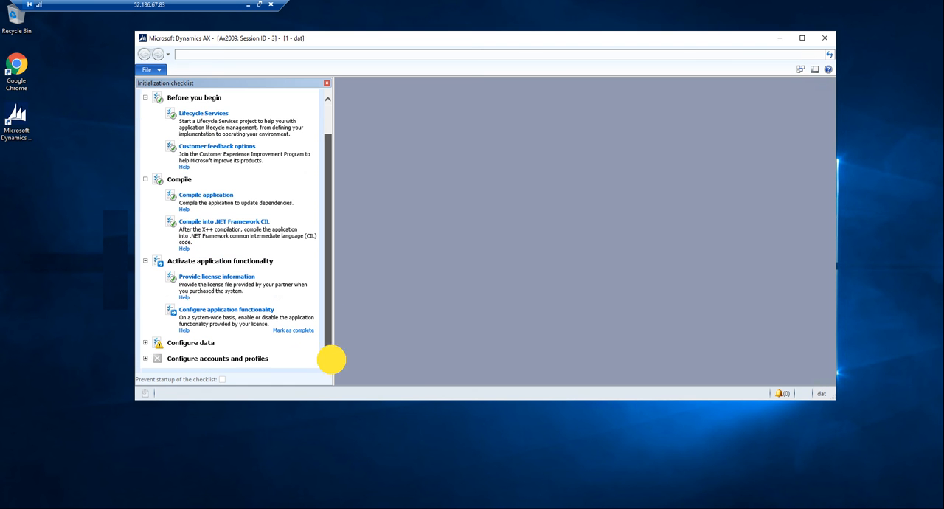
{"action": "left_click", "coordinate": [293, 330]}
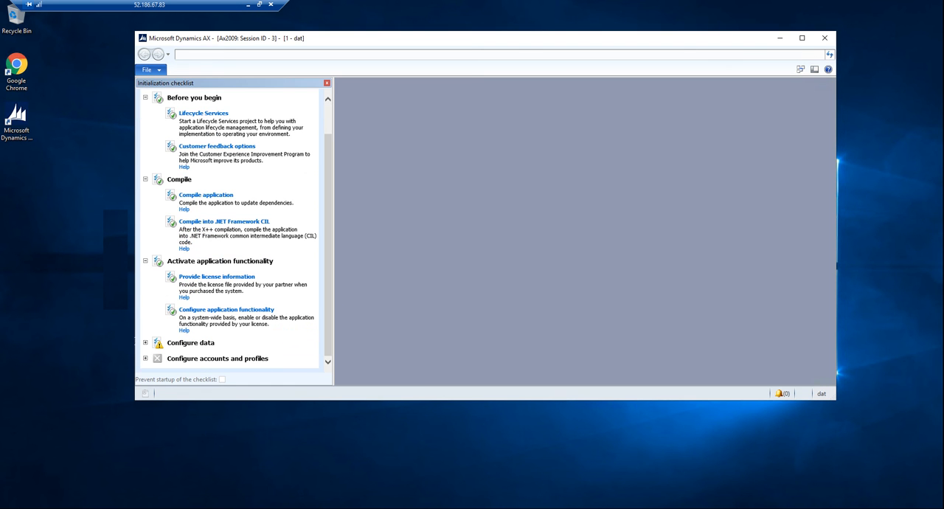
Step: Expand Configure data in the Initialization checklist and mark Modify data types as complete
{"action": "left_click", "coordinate": [145, 342]}
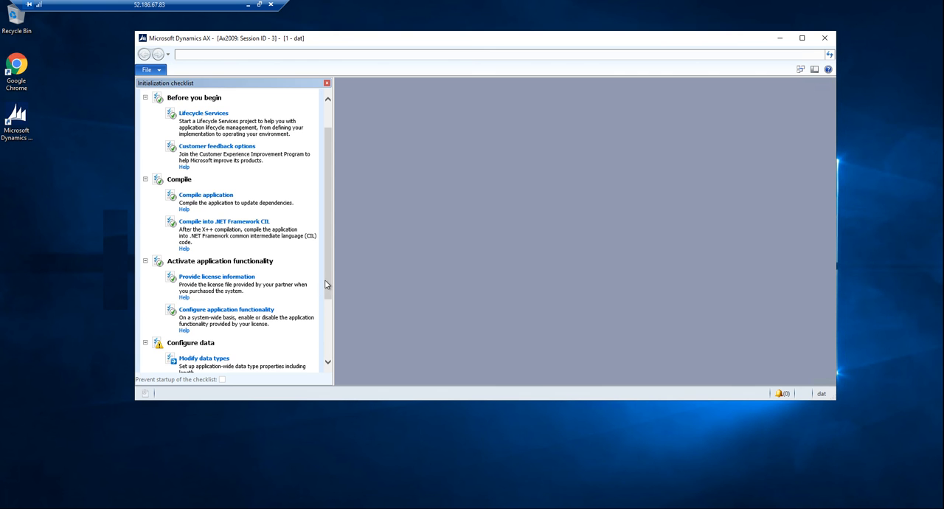
{"action": "left_click_drag", "start_coordinate": [326, 284], "coordinate": [328, 361]}
{"action": "left_click", "coordinate": [293, 286]}
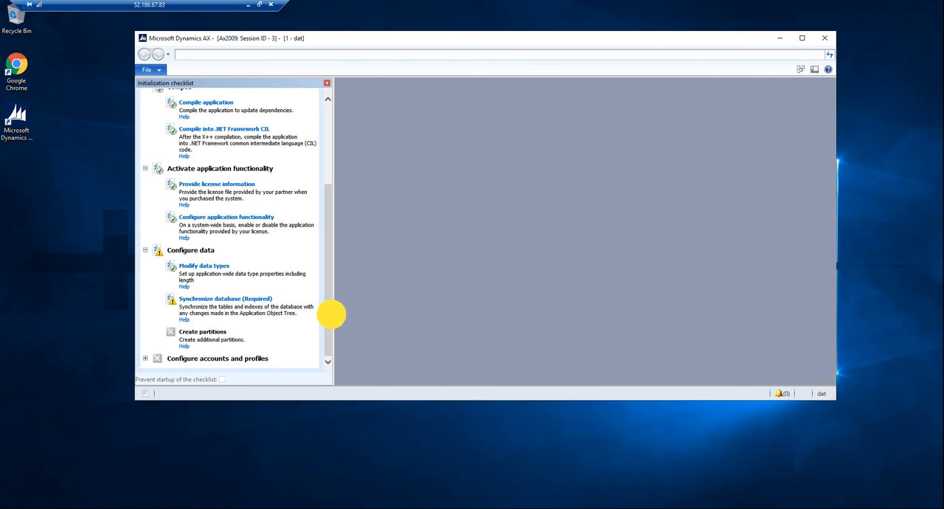
Step: Expand Configure accounts and profiles to show its tasks, and start the required Synchronize database task under Configure data
{"action": "left_click", "coordinate": [224, 363]}
{"action": "left_click_drag", "start_coordinate": [326, 294], "coordinate": [324, 363]}
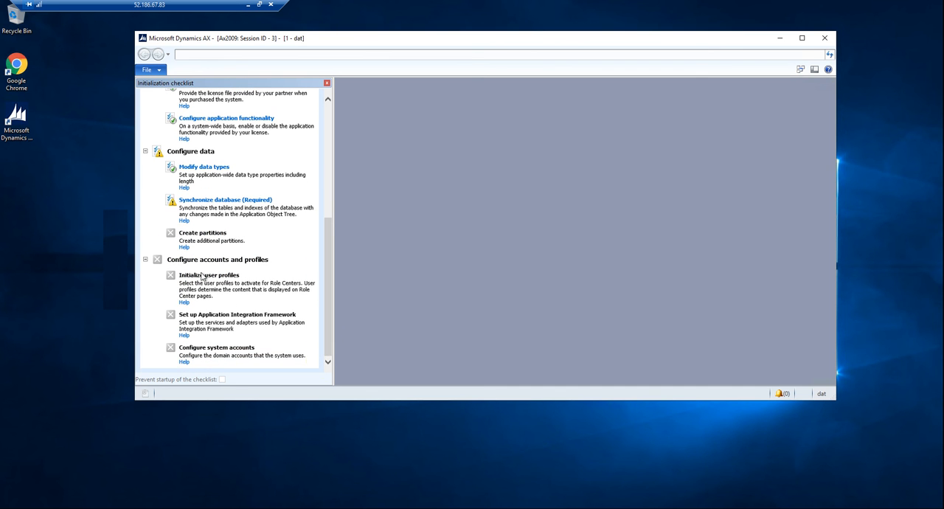
{"action": "left_click", "coordinate": [213, 199]}
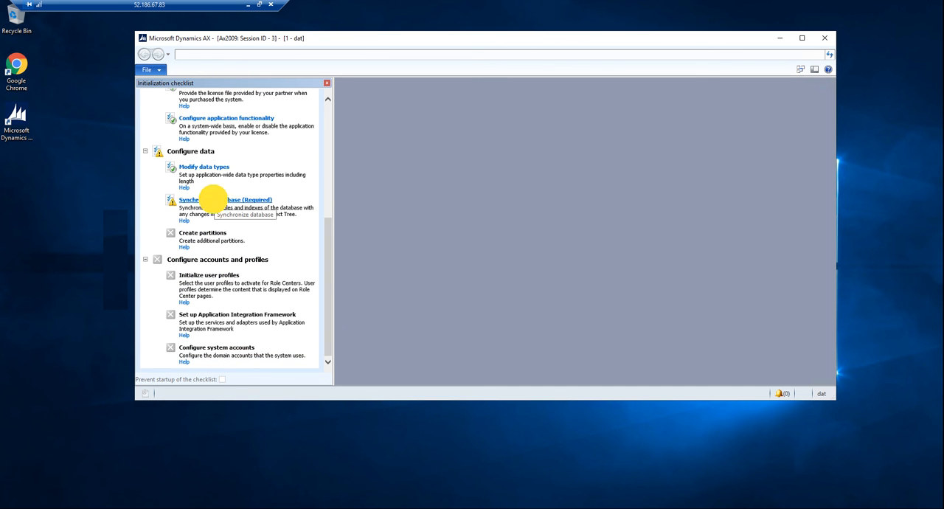